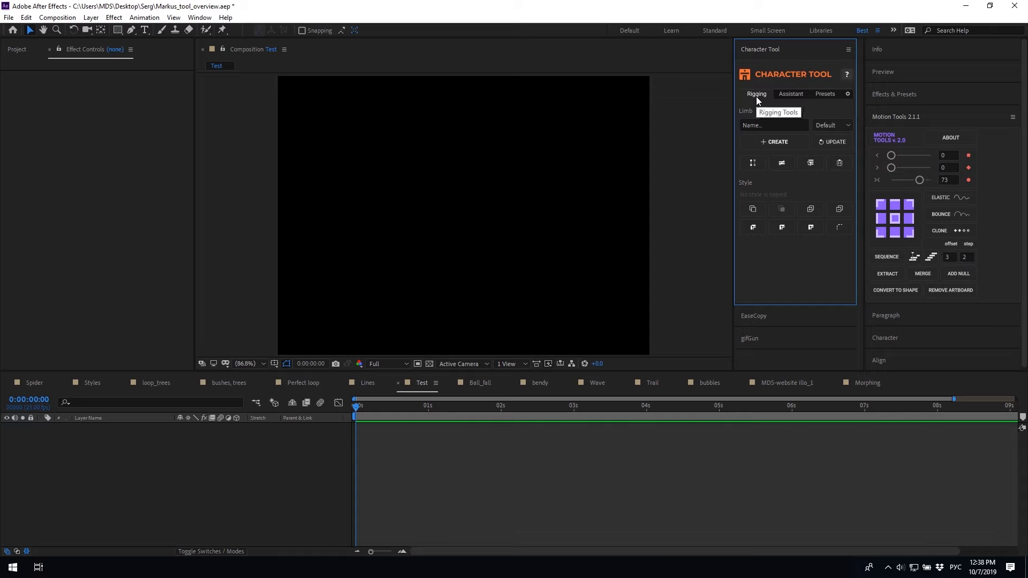
Browse the Looper, animation presets and Character Tool settings, then return to the limb rigging tools
{"action": "left_click", "coordinate": [781, 94]}
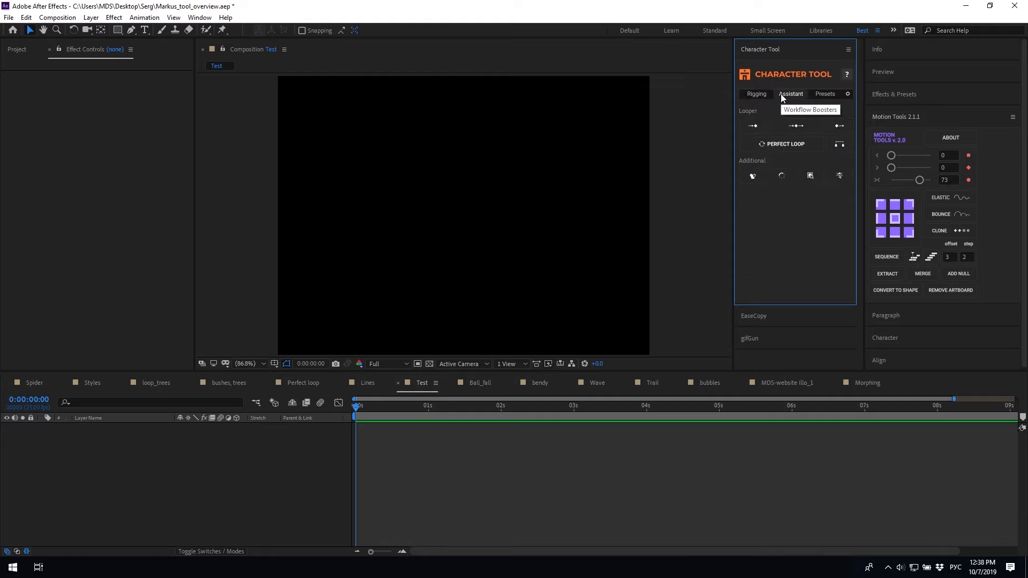
{"action": "left_click", "coordinate": [820, 95]}
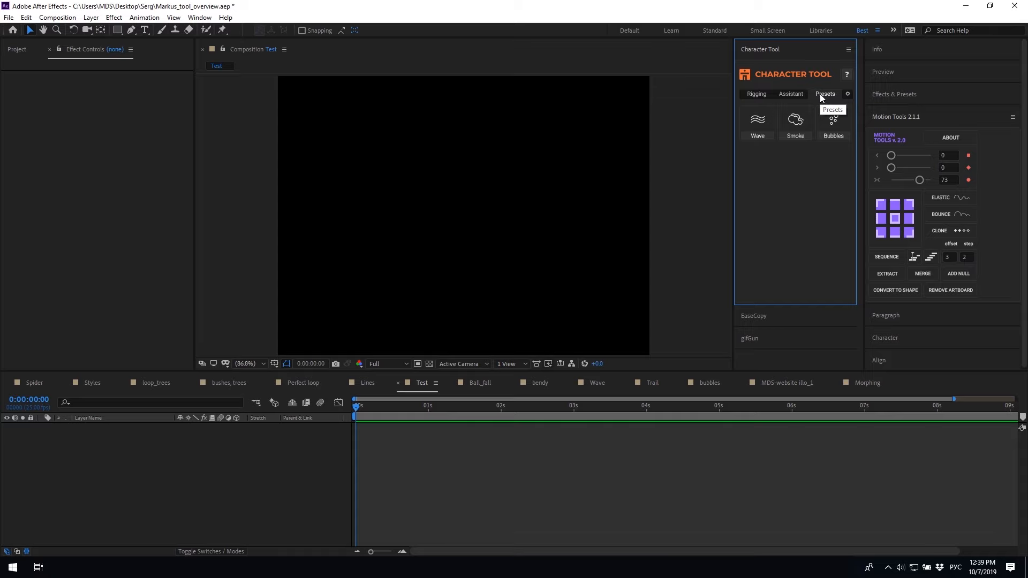
{"action": "left_click", "coordinate": [848, 95]}
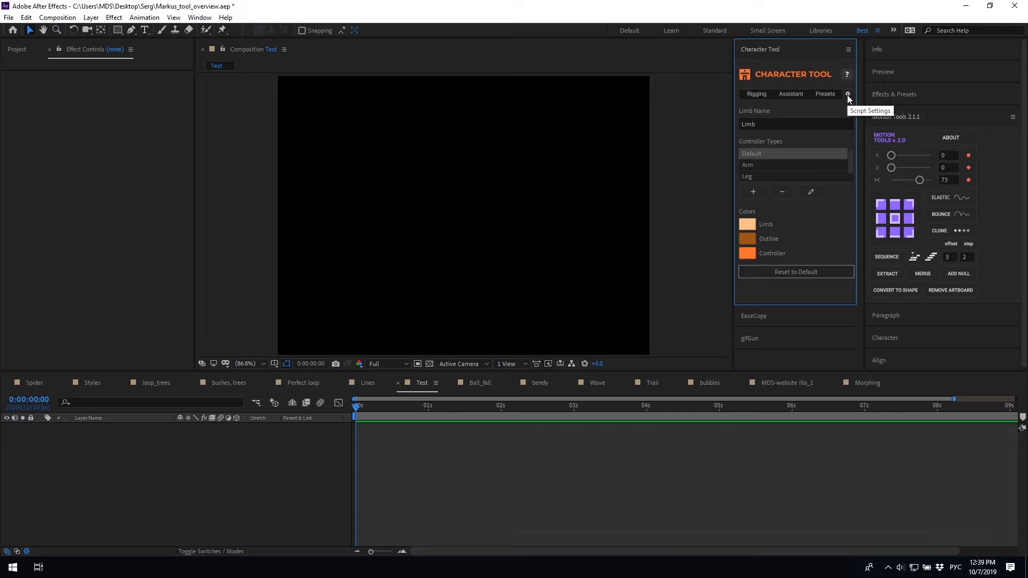
{"action": "left_click", "coordinate": [750, 94]}
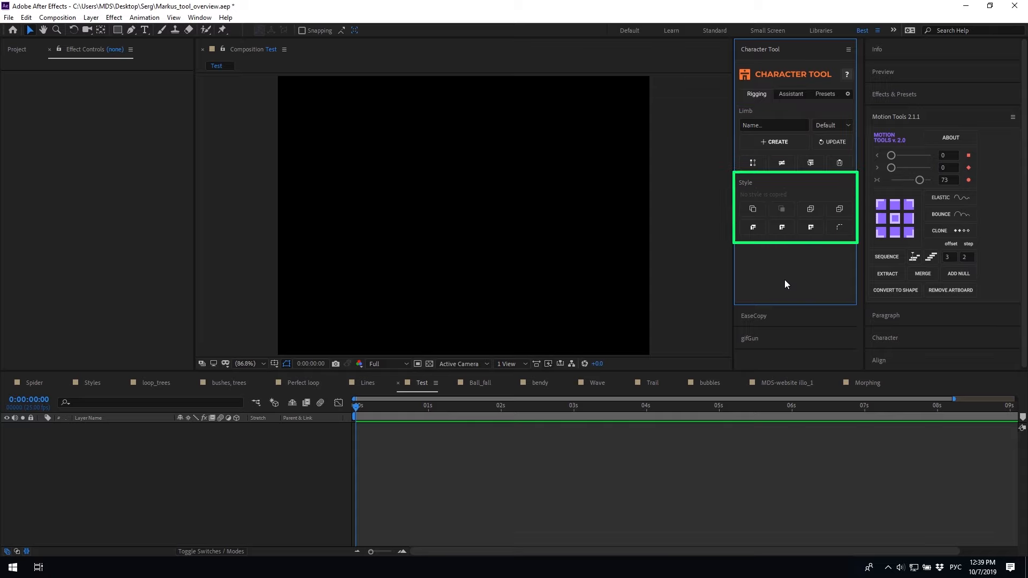
Enter 'Arm' as the new limb's name and keep the Default limb type
{"action": "left_click", "coordinate": [765, 126]}
{"action": "key", "text": "BackSpace"}
{"action": "key", "text": "alt+shift"}
{"action": "type", "text": "Arm"}
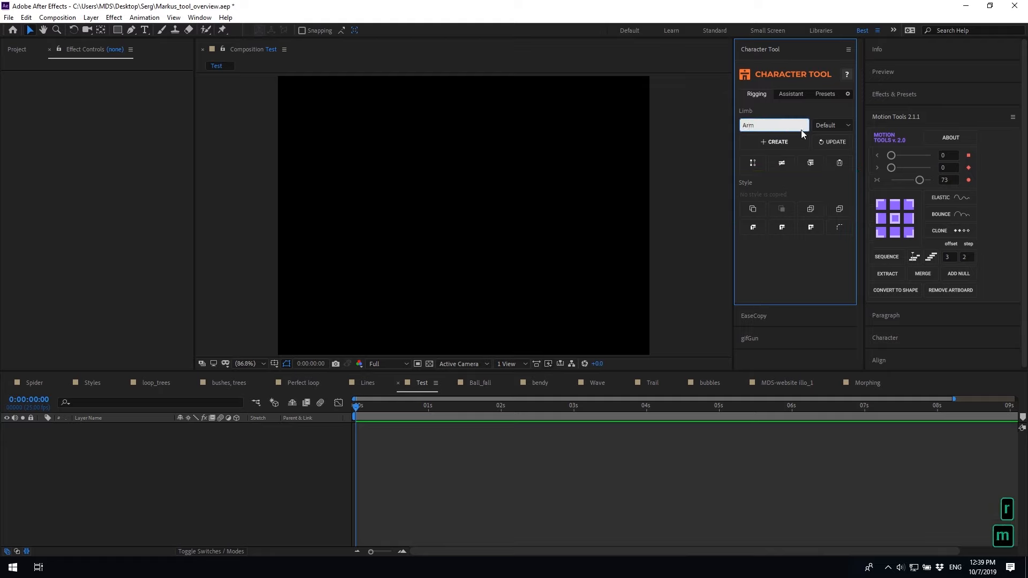
{"action": "left_click", "coordinate": [831, 125]}
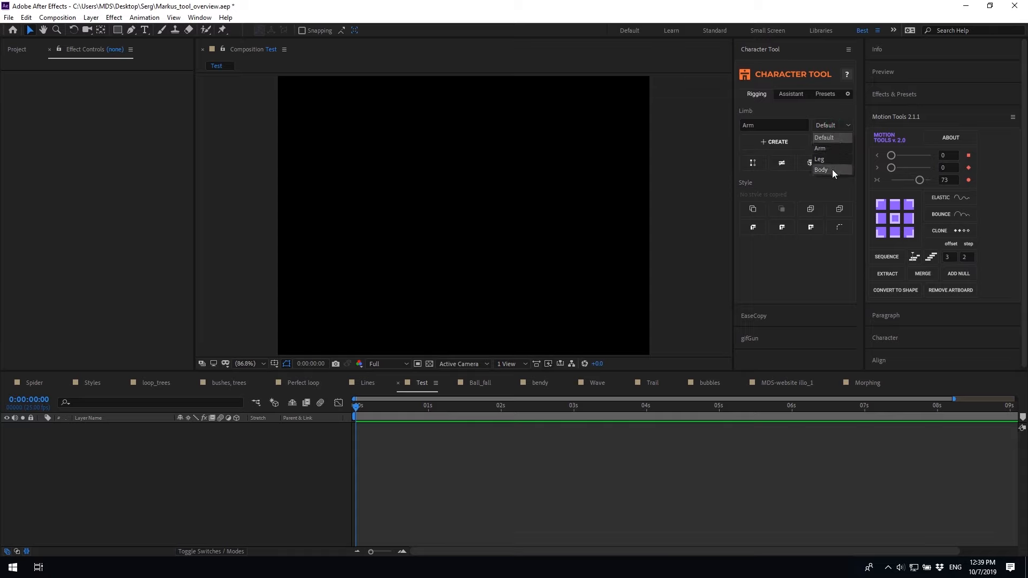
{"action": "left_click", "coordinate": [826, 138]}
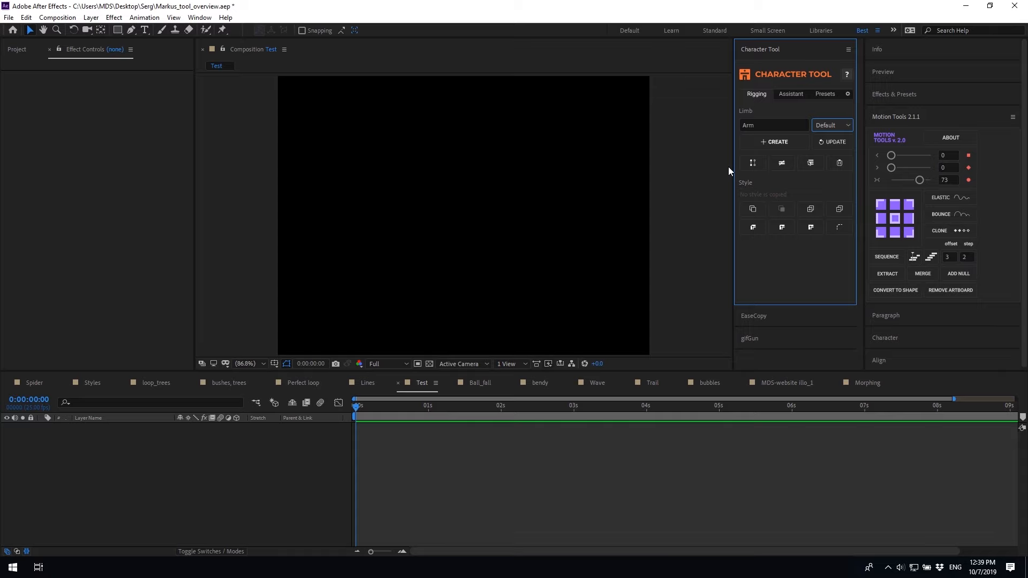
Create the Arm limb rig and expand the Arm -- Limb layer's contents to its stroke
{"action": "left_click", "coordinate": [778, 142]}
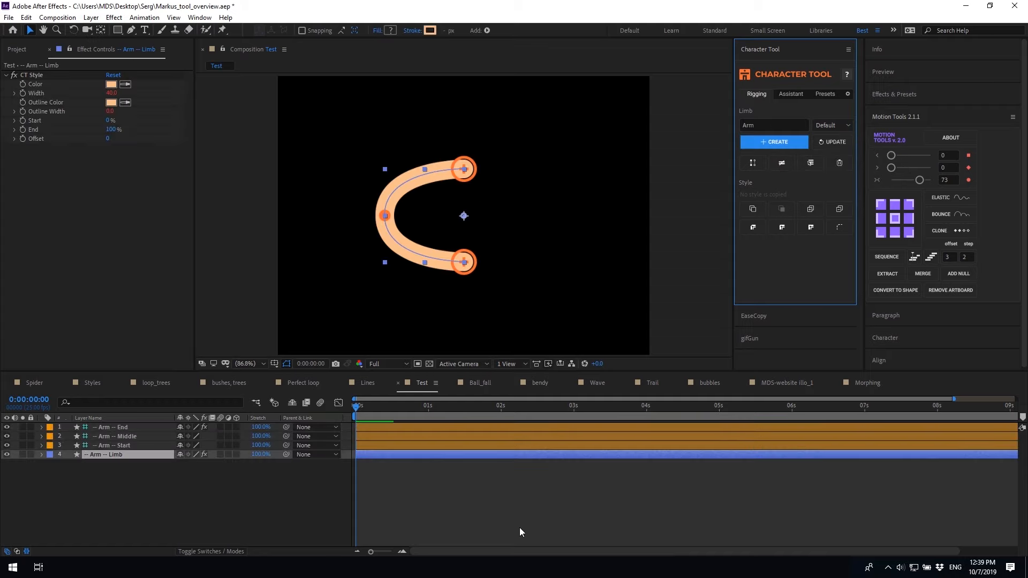
{"action": "left_click", "coordinate": [16, 461]}
{"action": "left_click", "coordinate": [41, 454]}
{"action": "left_click", "coordinate": [51, 464]}
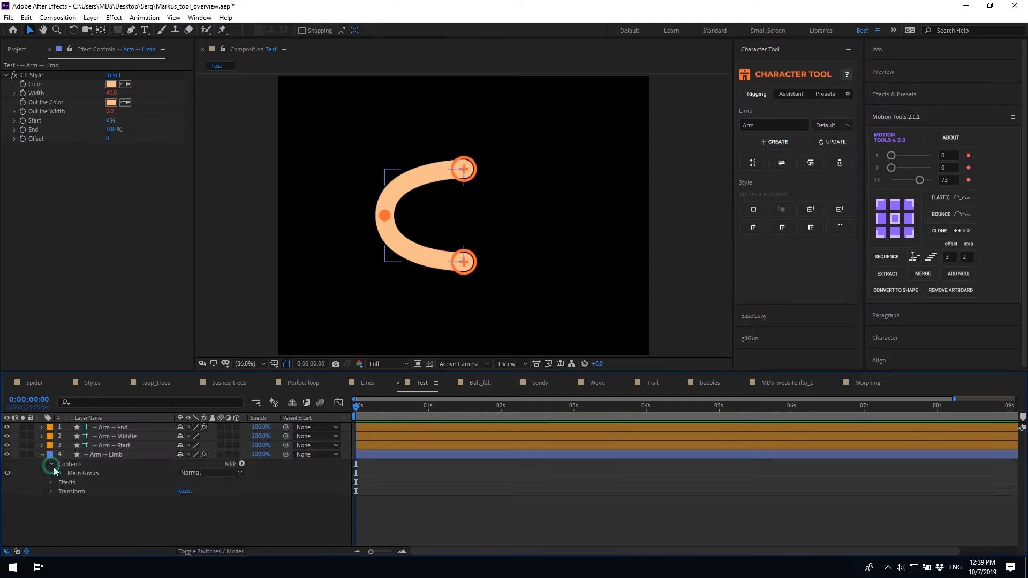
{"action": "left_click", "coordinate": [59, 471]}
Select the arm's End, Start and Middle controllers, moving the start point higher
{"action": "left_click", "coordinate": [42, 455]}
{"action": "left_click", "coordinate": [116, 427]}
{"action": "left_click", "coordinate": [470, 268]}
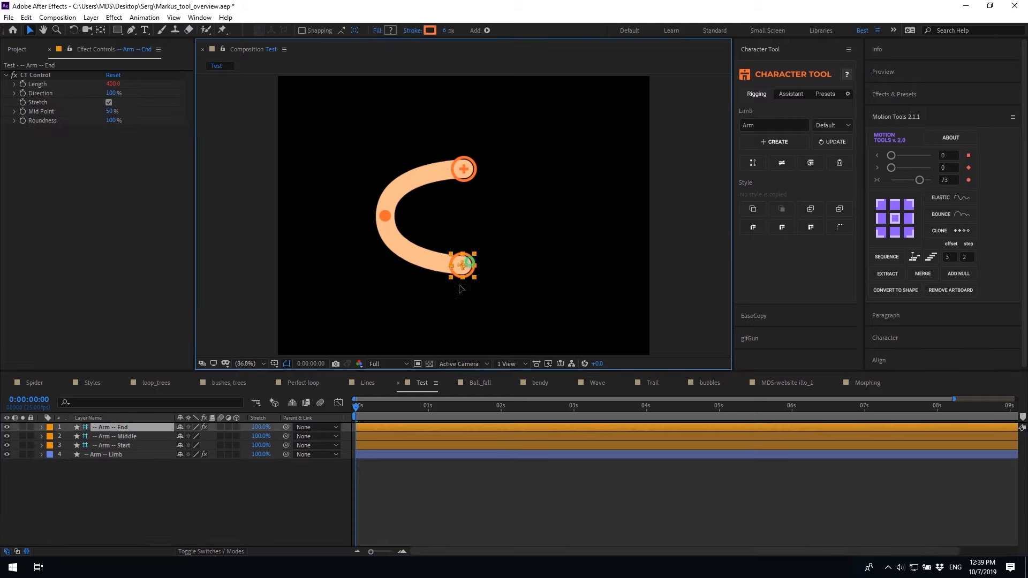
{"action": "left_click", "coordinate": [464, 169]}
{"action": "mouse_move", "coordinate": [463, 169]}
{"action": "left_mouse_down"}
{"action": "mouse_move", "coordinate": [456, 141]}
{"action": "mouse_move", "coordinate": [465, 183]}
{"action": "left_mouse_up"}
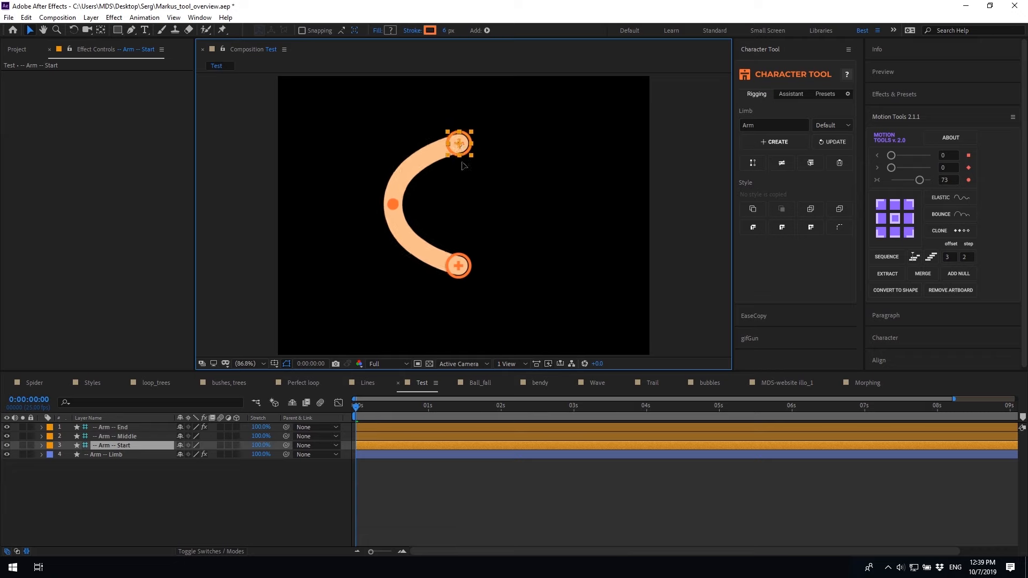
{"action": "left_click", "coordinate": [124, 436]}
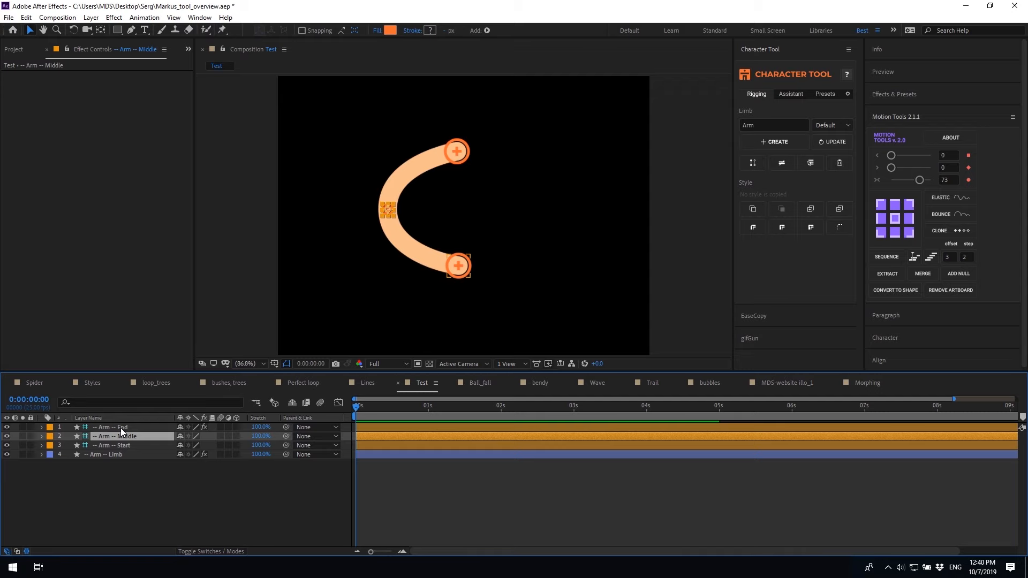
{"action": "left_click", "coordinate": [120, 429]}
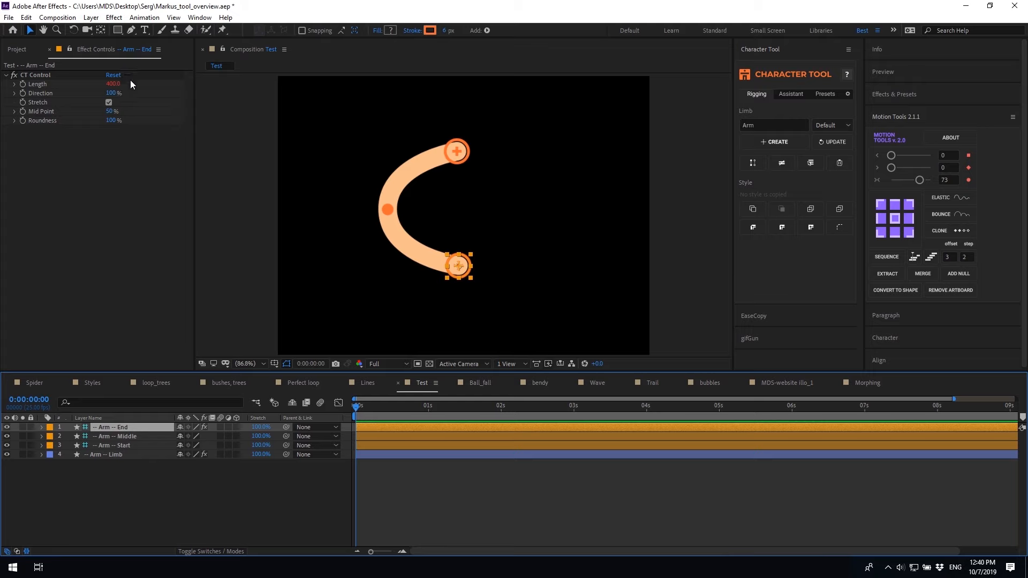
Adjust the arm's Length, try Direction -100% and undo it, then toggle Stretch off and on
{"action": "left_click_drag", "start_coordinate": [113, 84], "coordinate": [135, 92]}
{"action": "left_click", "coordinate": [111, 93]}
{"action": "type", "text": "-100"}
{"action": "key", "text": "Return"}
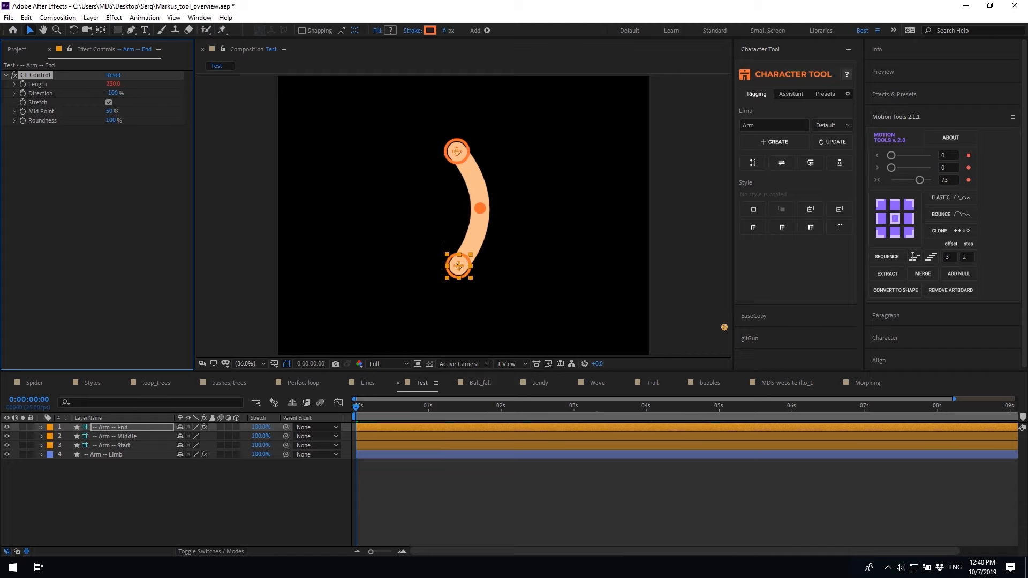
{"action": "key", "text": "ctrl+z"}
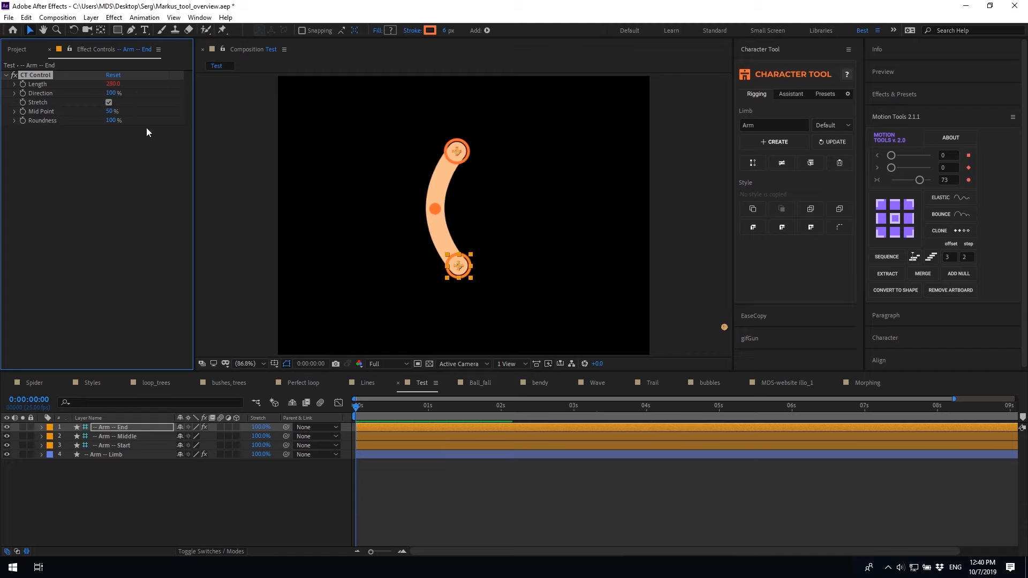
{"action": "left_click", "coordinate": [109, 101]}
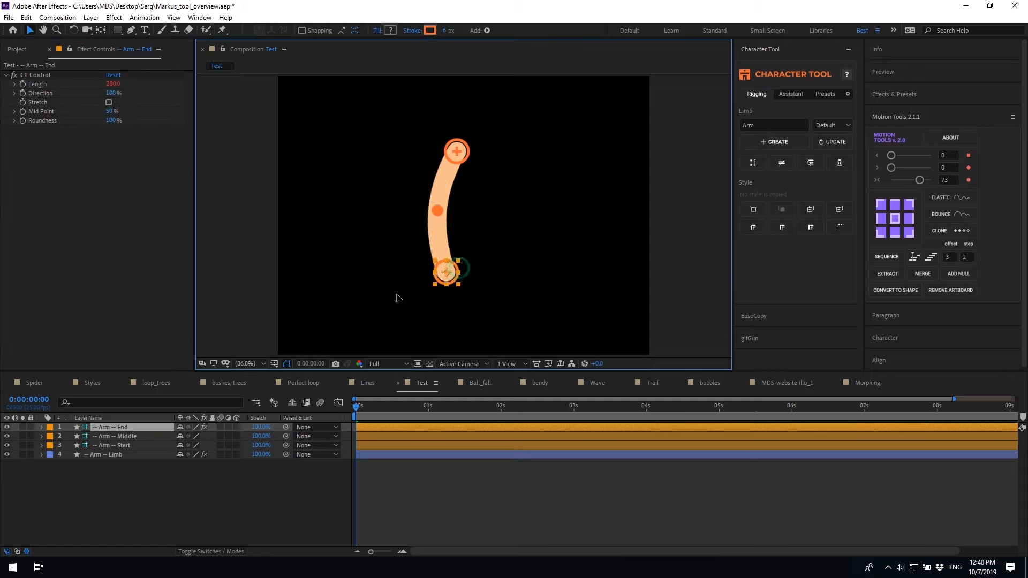
{"action": "left_click", "coordinate": [108, 103]}
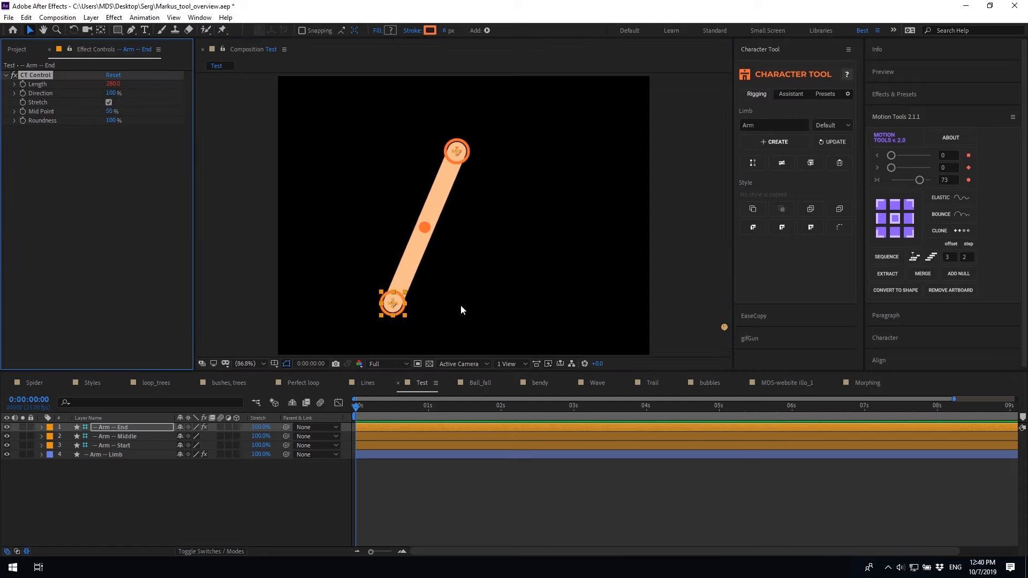
Move the arm's End controller up to bend it and set Mid Point to 50%
{"action": "left_click", "coordinate": [407, 437]}
{"action": "left_click", "coordinate": [402, 428]}
{"action": "left_click_drag", "start_coordinate": [396, 305], "coordinate": [437, 250]}
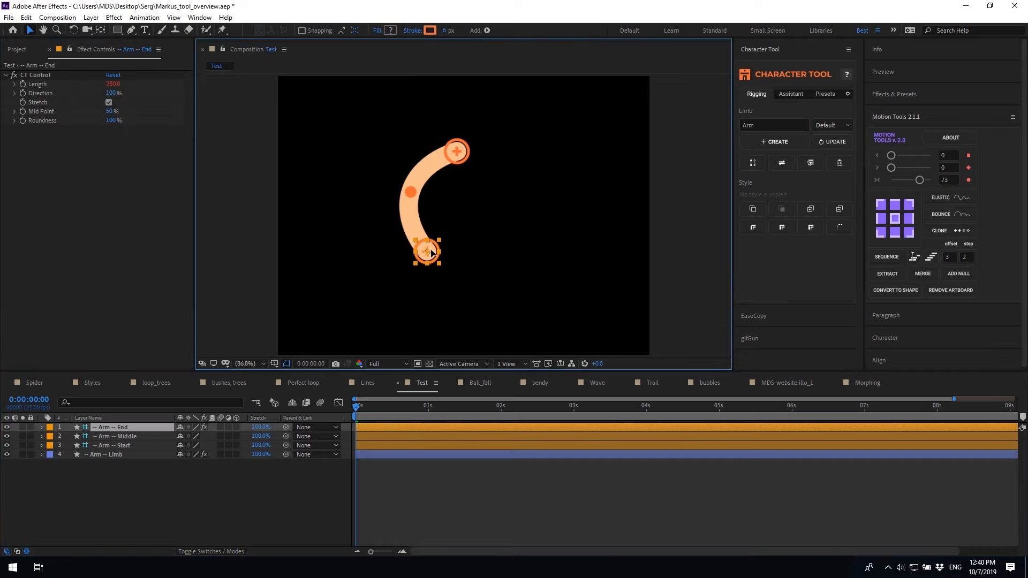
{"action": "mouse_move", "coordinate": [111, 114]}
{"action": "left_mouse_down"}
{"action": "mouse_move", "coordinate": [135, 113]}
{"action": "mouse_move", "coordinate": [105, 111]}
{"action": "left_mouse_up"}
{"action": "left_click", "coordinate": [110, 112]}
{"action": "type", "text": "50"}
{"action": "left_click", "coordinate": [120, 163]}
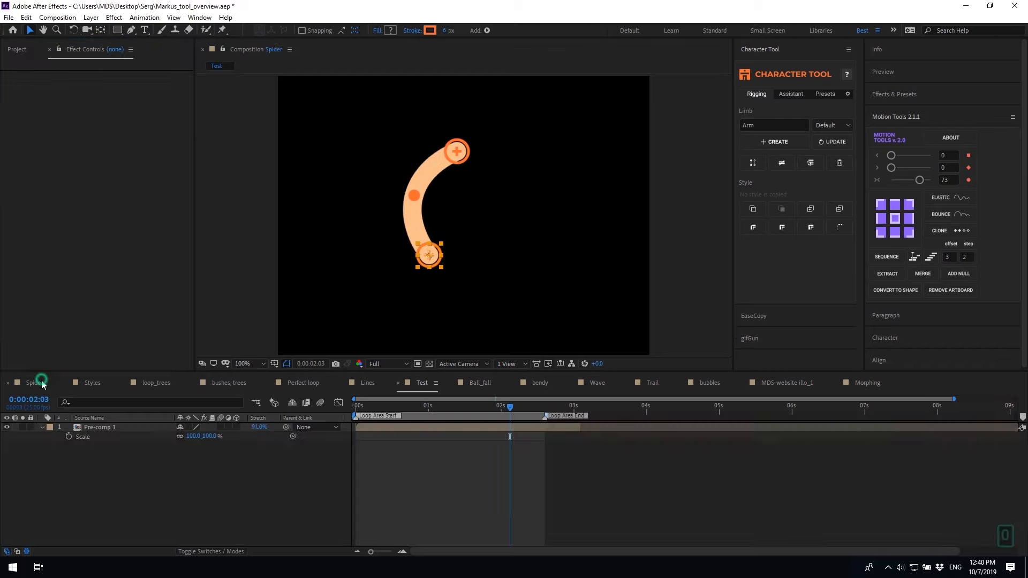
In Pre-comp 1, lower Limb 4's Mid Point to widen the spider legs and preview it
{"action": "double_click", "coordinate": [375, 428]}
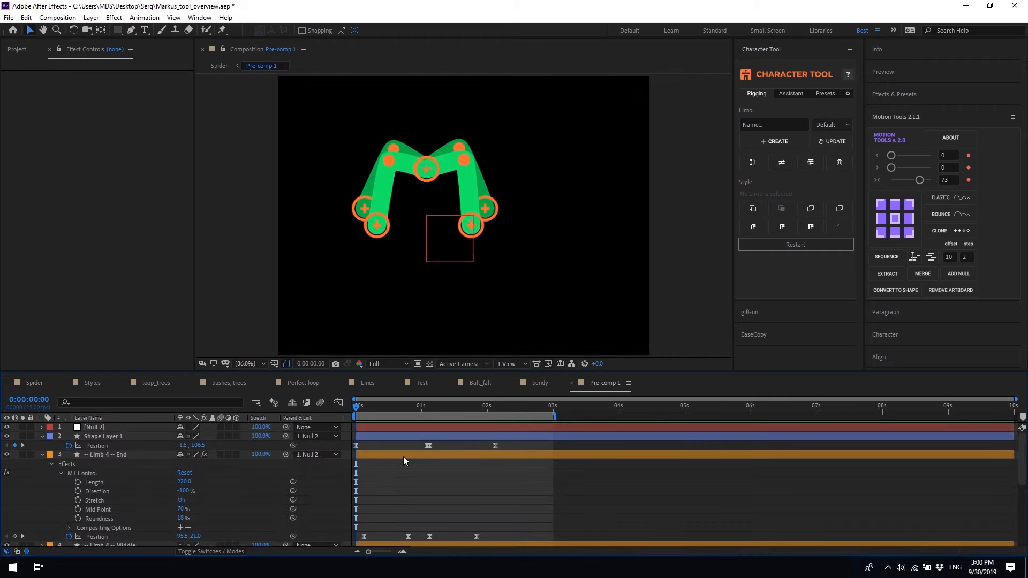
{"action": "left_click", "coordinate": [129, 455]}
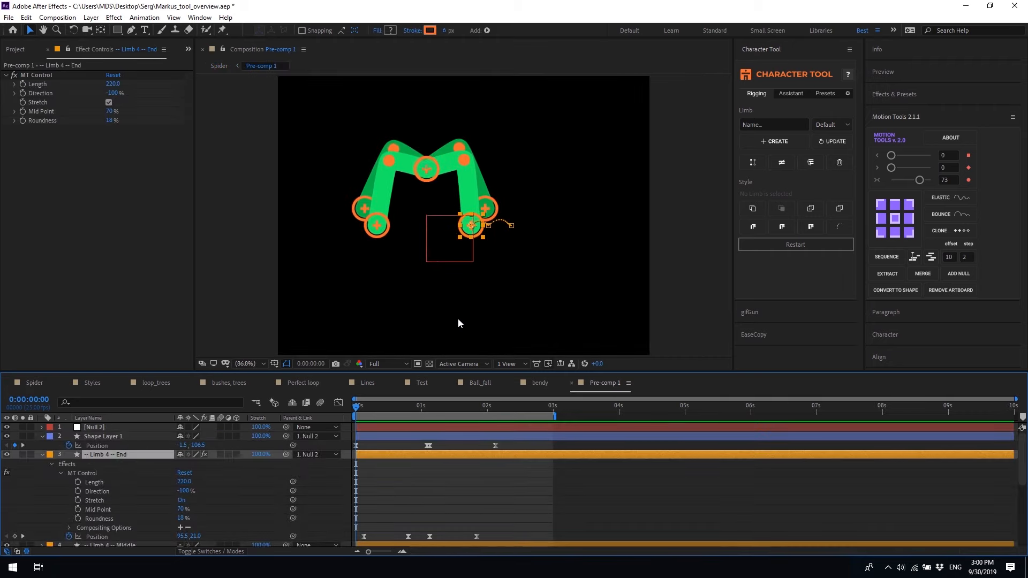
{"action": "left_click_drag", "start_coordinate": [110, 111], "coordinate": [89, 111]}
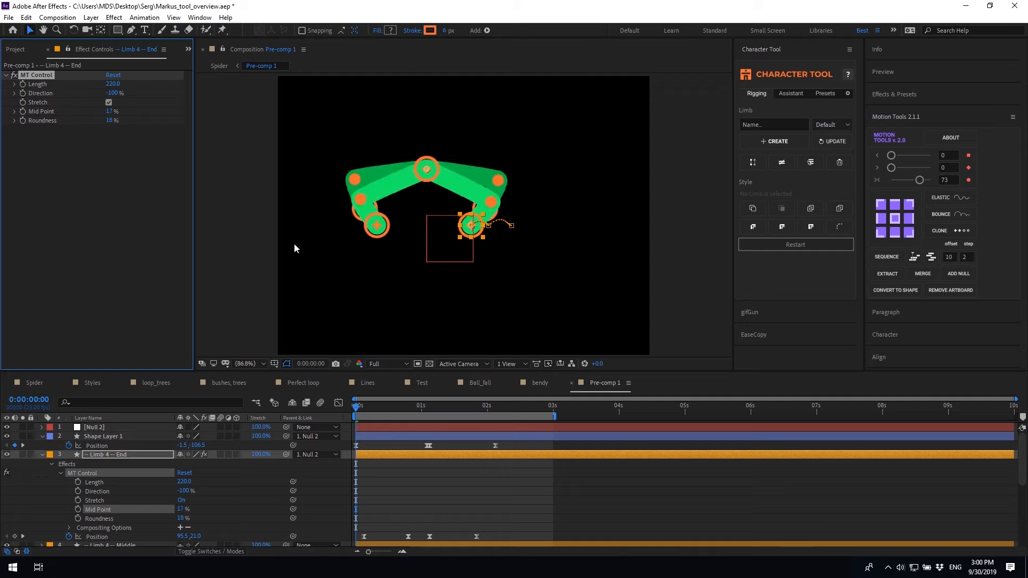
{"action": "left_click", "coordinate": [503, 515]}
{"action": "key", "text": "space"}
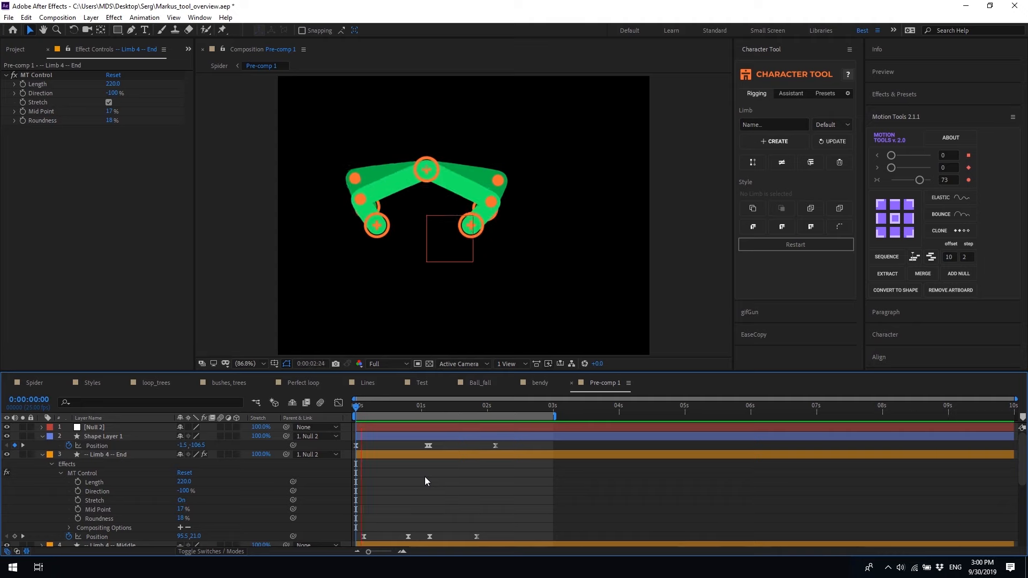
{"action": "key", "text": "space"}
Raise the leg Mid Point back to 65% for an M shape and replay from the start
{"action": "left_click_drag", "start_coordinate": [110, 111], "coordinate": [134, 109]}
{"action": "left_click", "coordinate": [357, 409]}
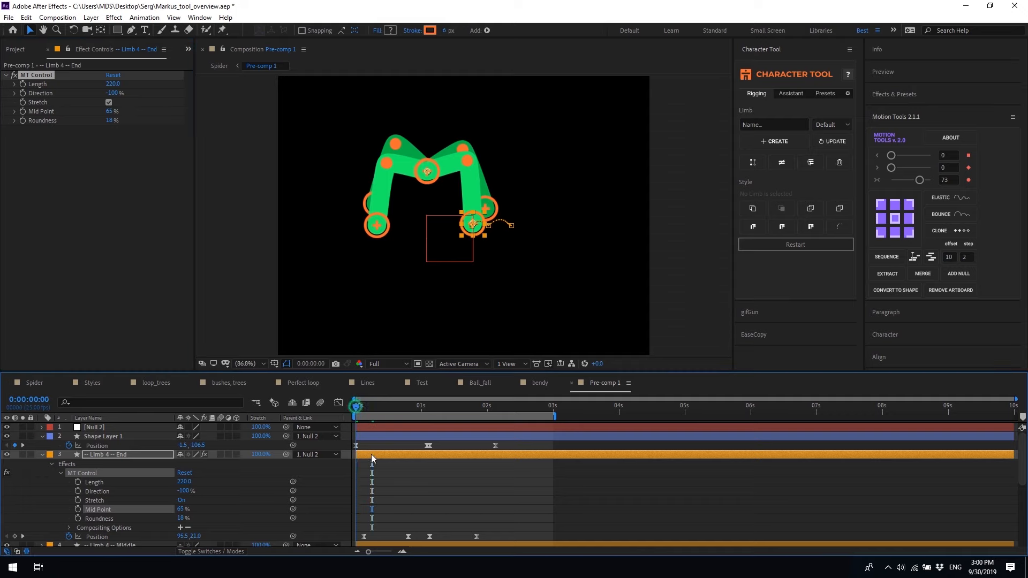
{"action": "left_click", "coordinate": [398, 488]}
{"action": "key", "text": "space"}
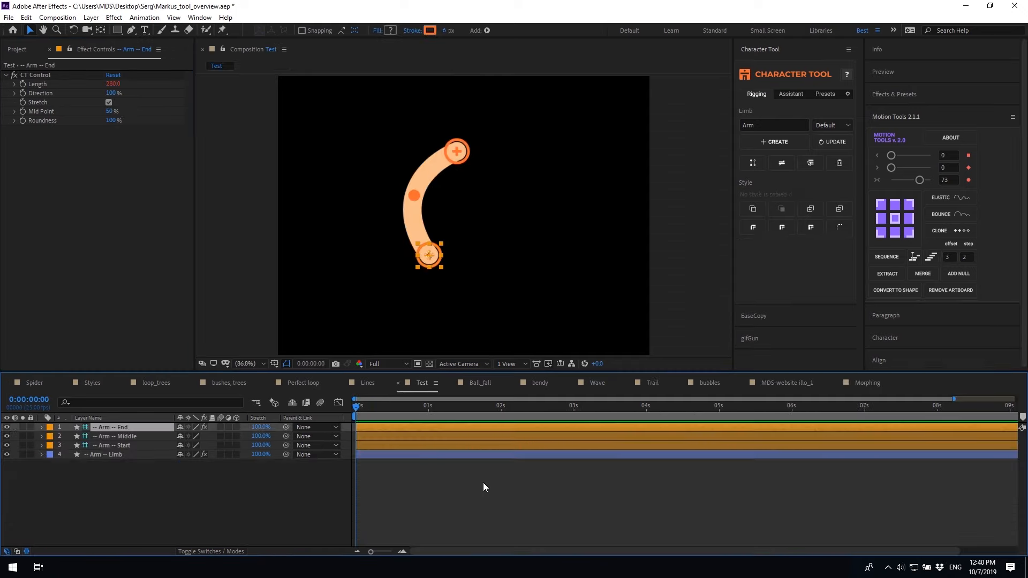
Set the Arm's Roundness to 0% for a sharp elbow; rename the limb layer 123, then undo
{"action": "left_click_drag", "start_coordinate": [111, 120], "coordinate": [140, 125]}
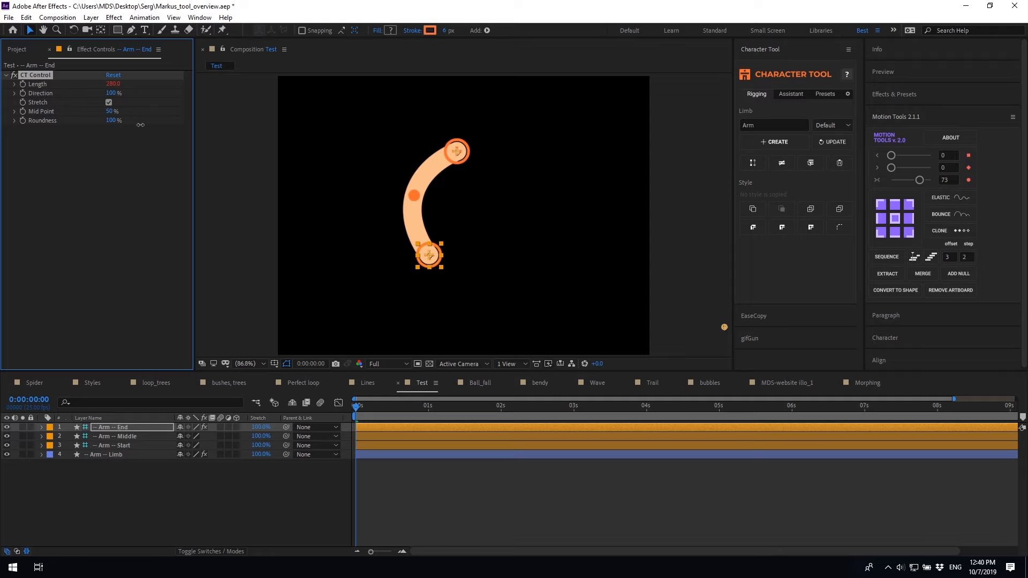
{"action": "left_click_drag", "start_coordinate": [140, 125], "coordinate": [55, 127]}
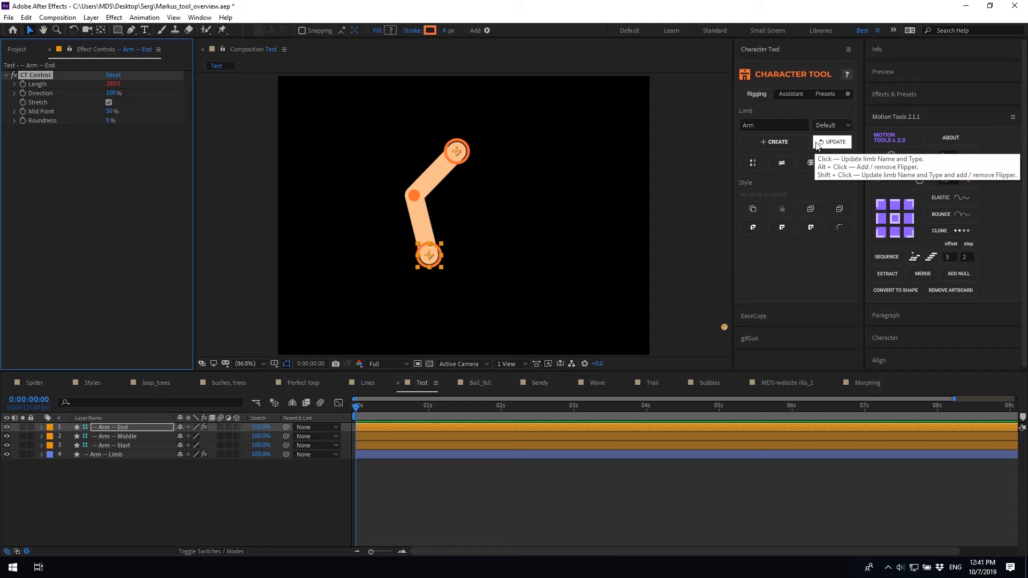
{"action": "left_click", "coordinate": [110, 454]}
{"action": "key", "text": "Return"}
{"action": "type", "text": "123"}
{"action": "left_click", "coordinate": [154, 508]}
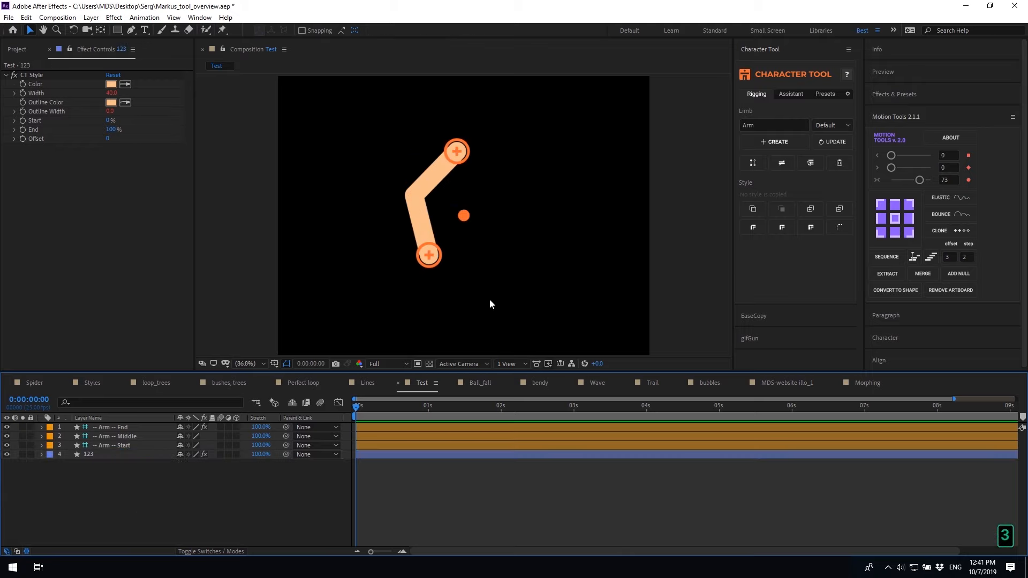
{"action": "key", "text": "ctrl+z"}
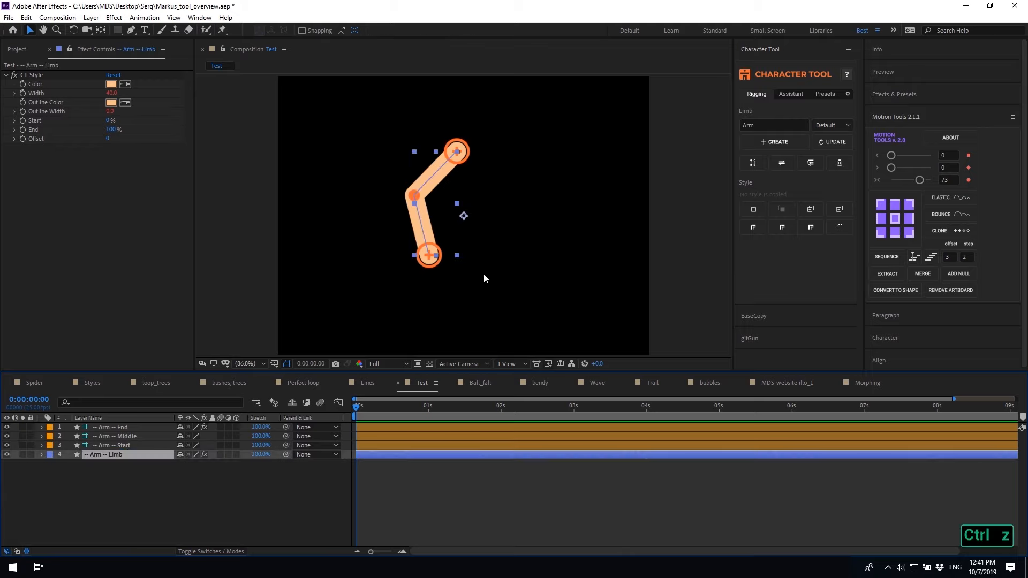
Choose the Arm limb type, rename the limb's layers to 'Hand', and add a flipper
{"action": "left_click", "coordinate": [827, 126]}
{"action": "left_click", "coordinate": [825, 150]}
{"action": "left_click", "coordinate": [773, 124]}
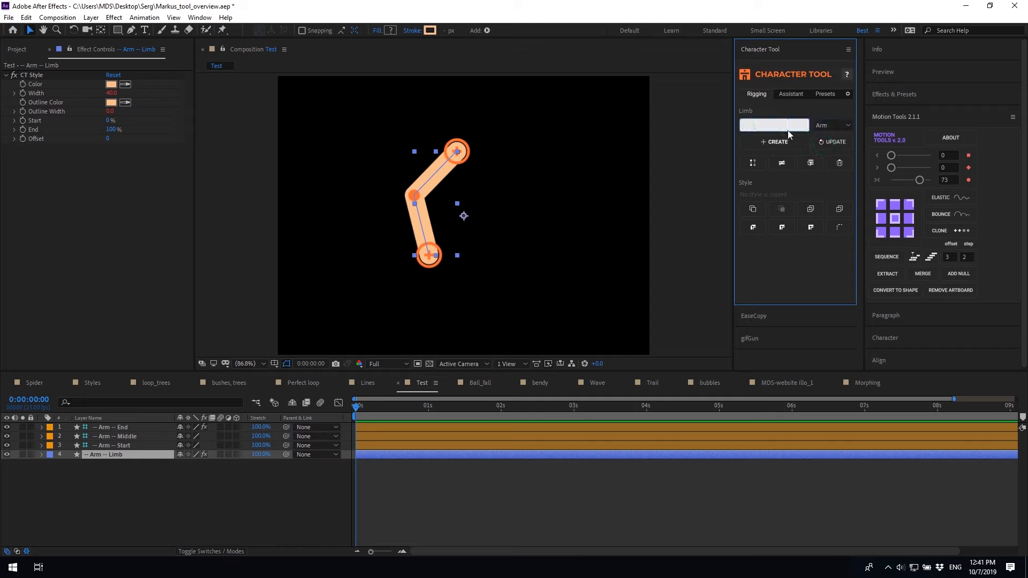
{"action": "type", "text": "Hand"}
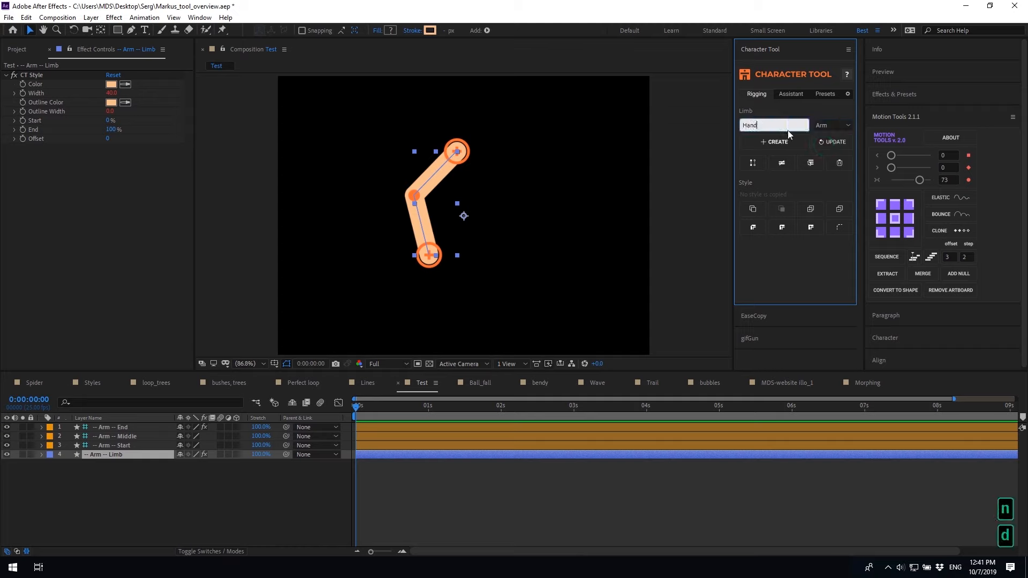
{"action": "left_click", "coordinate": [832, 142]}
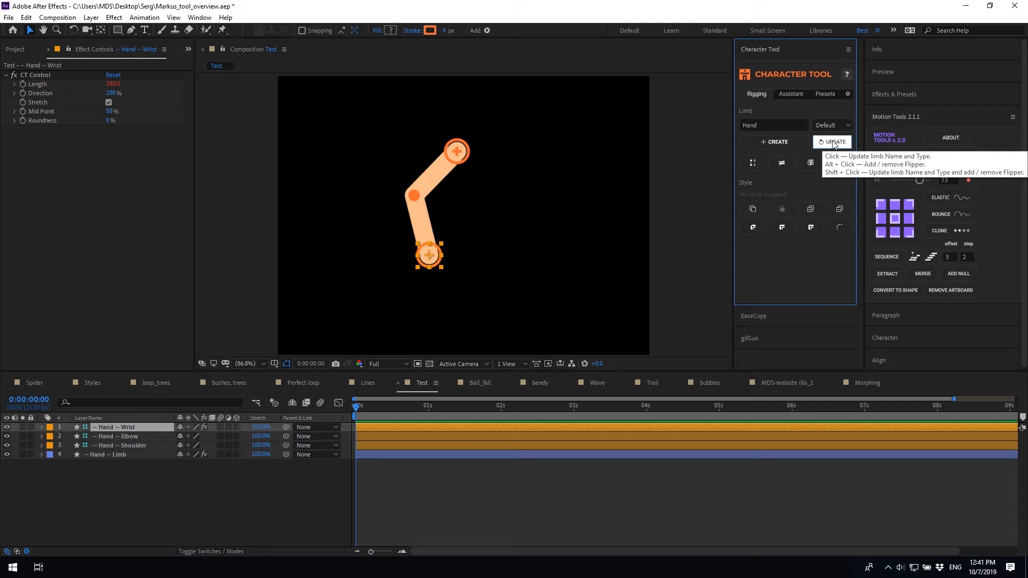
{"action": "left_click", "coordinate": [834, 145], "text": "alt"}
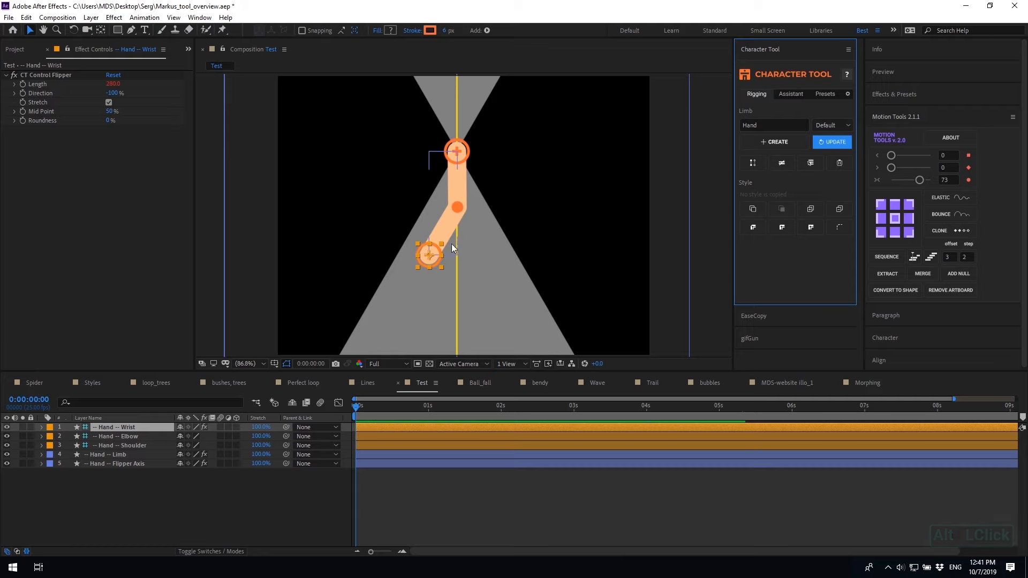
Bend the Hand by moving its wrist, rotate the Flipper Axis angle, then drag the wrist across it
{"action": "left_click_drag", "start_coordinate": [434, 256], "coordinate": [519, 253]}
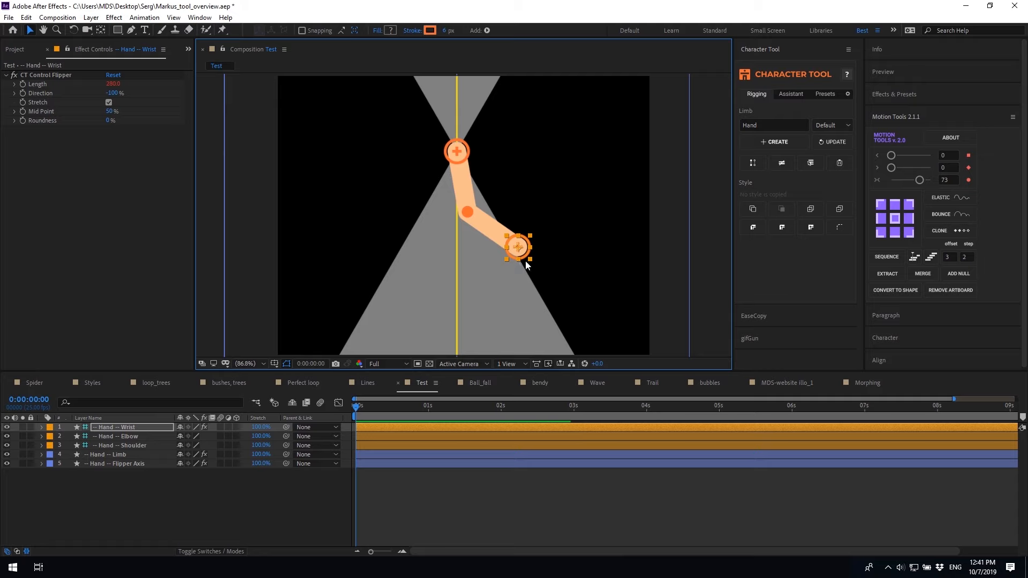
{"action": "left_click", "coordinate": [122, 464]}
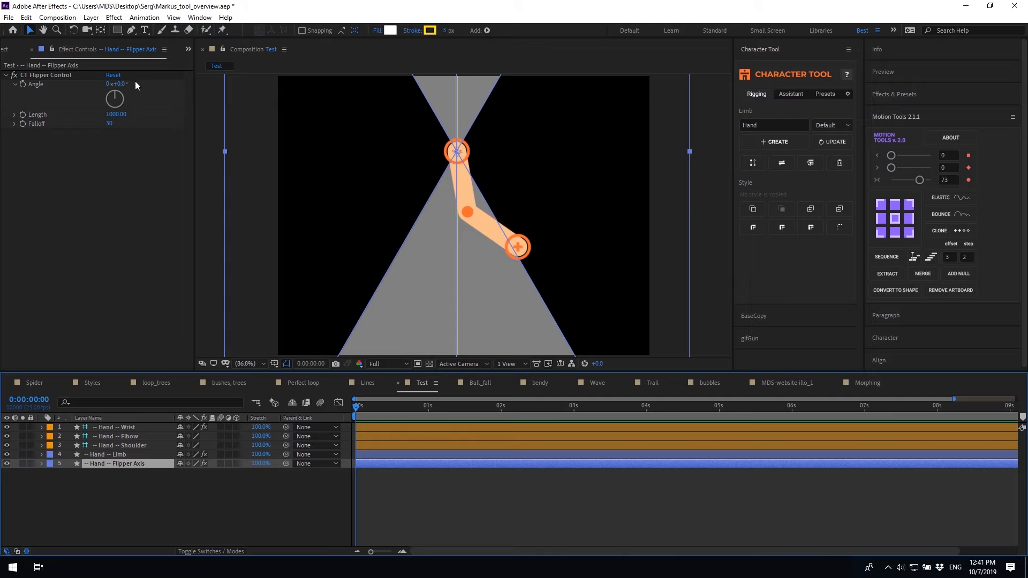
{"action": "left_click_drag", "start_coordinate": [115, 84], "coordinate": [185, 127]}
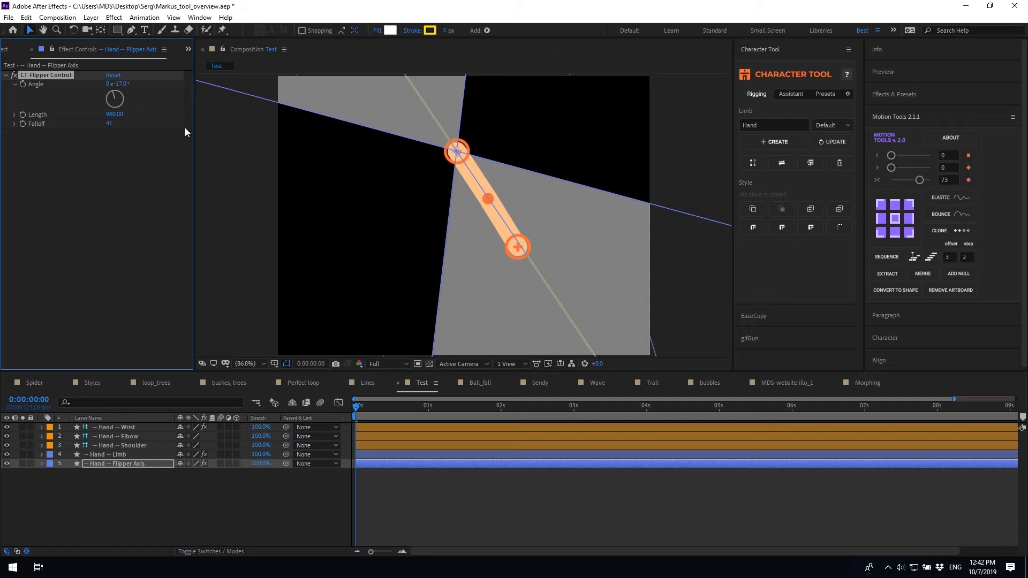
{"action": "left_click", "coordinate": [505, 425]}
{"action": "left_click_drag", "start_coordinate": [515, 251], "coordinate": [576, 164]}
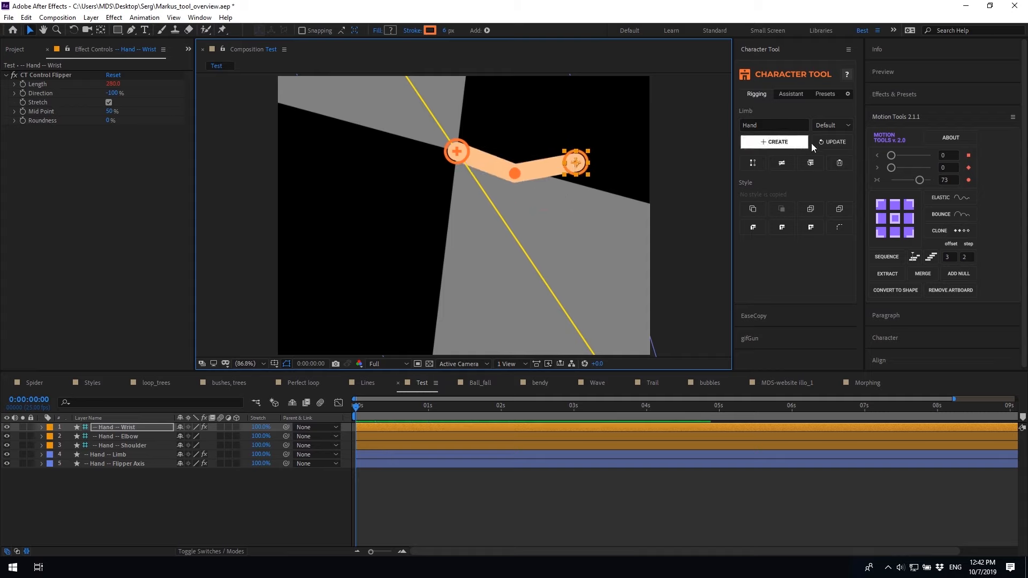
Rename the limb's layers back to 'Arm', remove the flipper, and drag the wrist so it hangs down
{"action": "left_click", "coordinate": [825, 144], "text": "alt"}
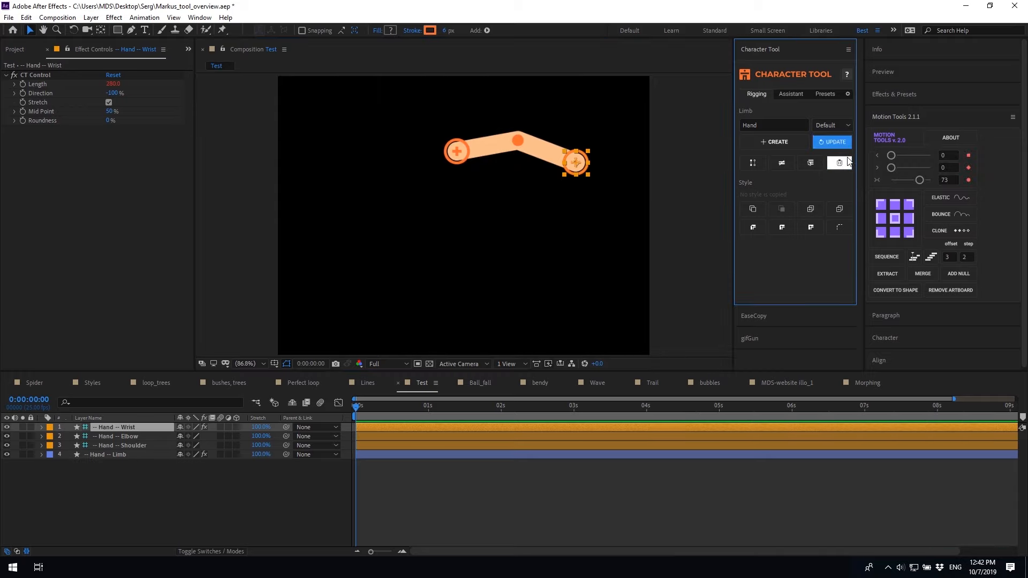
{"action": "double_click", "coordinate": [765, 121]}
{"action": "type", "text": "Arm"}
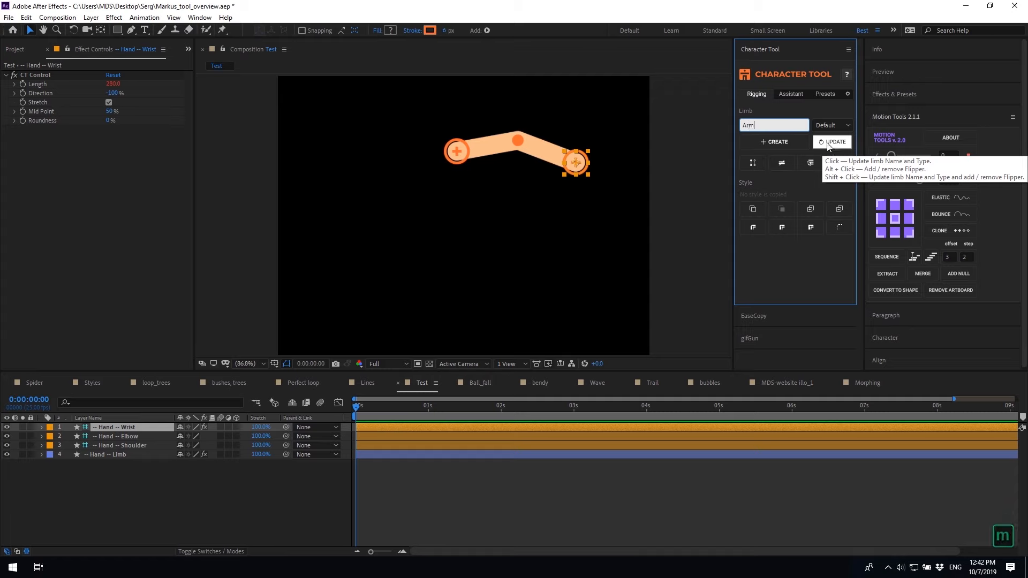
{"action": "left_click", "coordinate": [827, 142], "text": "shift"}
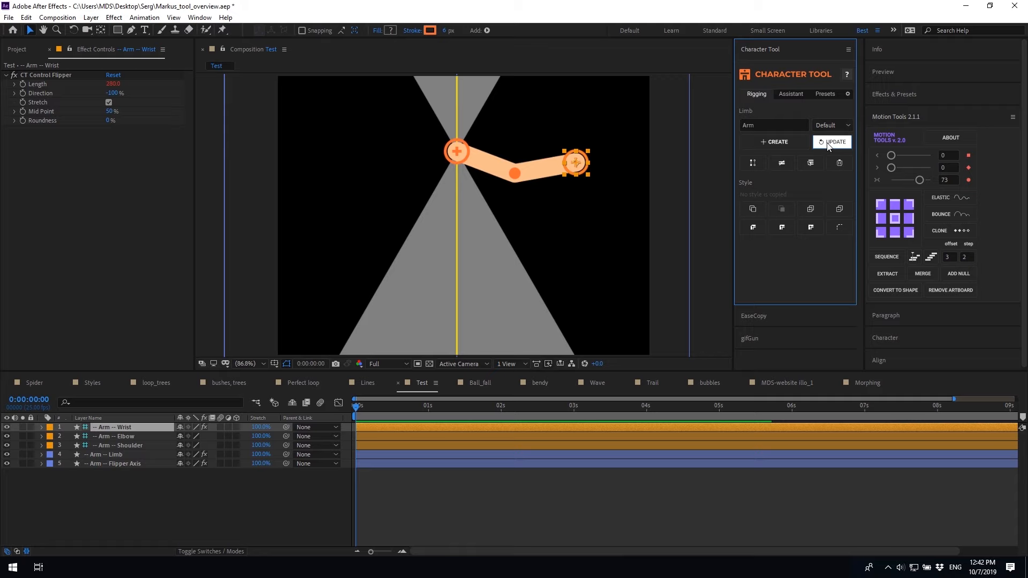
{"action": "left_click", "coordinate": [829, 142], "text": "shift"}
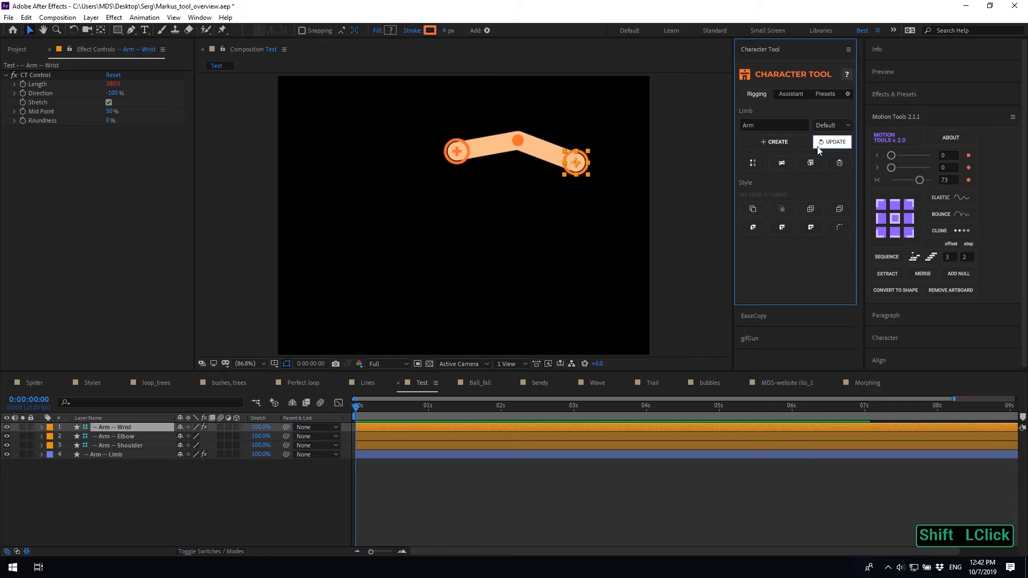
{"action": "left_click_drag", "start_coordinate": [578, 165], "coordinate": [435, 279]}
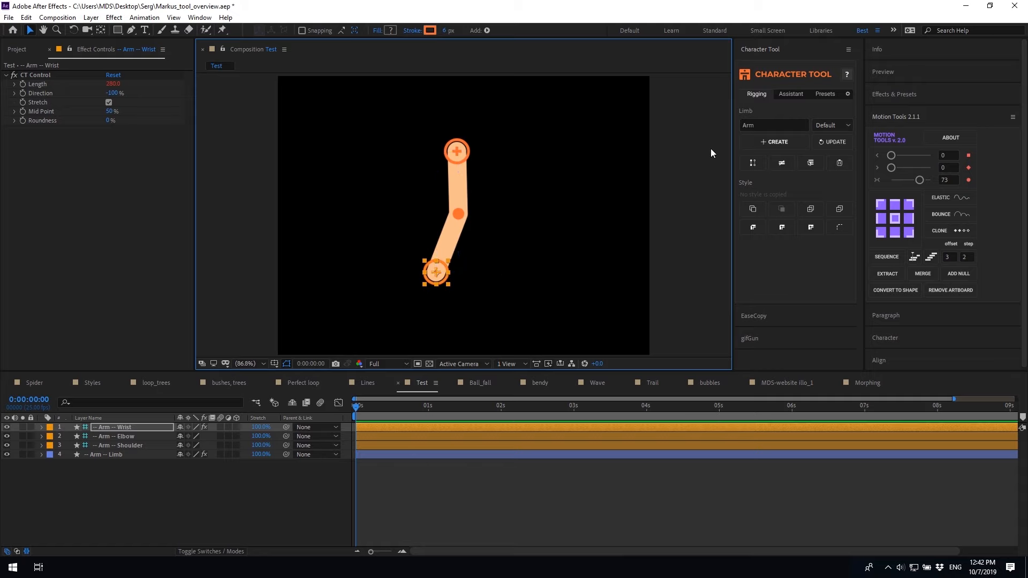
Duplicate the arm as 'Arm_2' and move it to the right of the original
{"action": "left_click", "coordinate": [751, 163]}
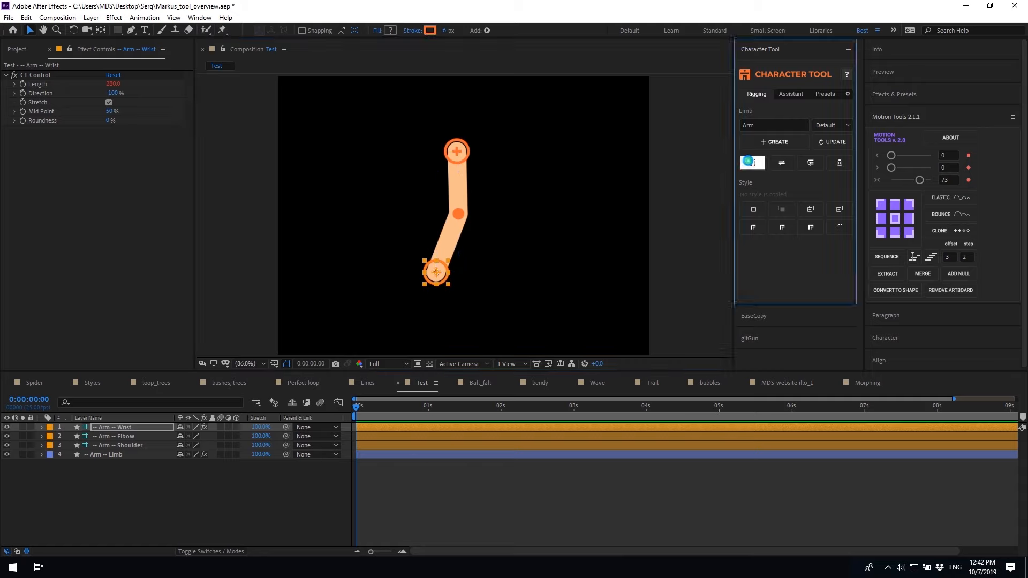
{"action": "type", "text": "Arm_)2"}
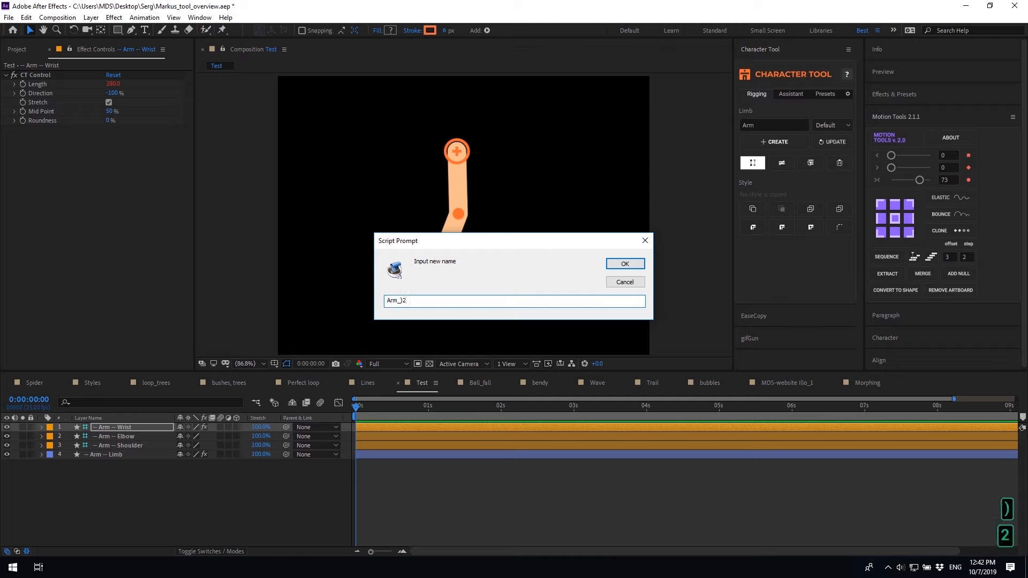
{"action": "key", "text": "BackSpace"}
{"action": "key", "text": "BackSpace"}
{"action": "type", "text": "2"}
{"action": "key", "text": "Return"}
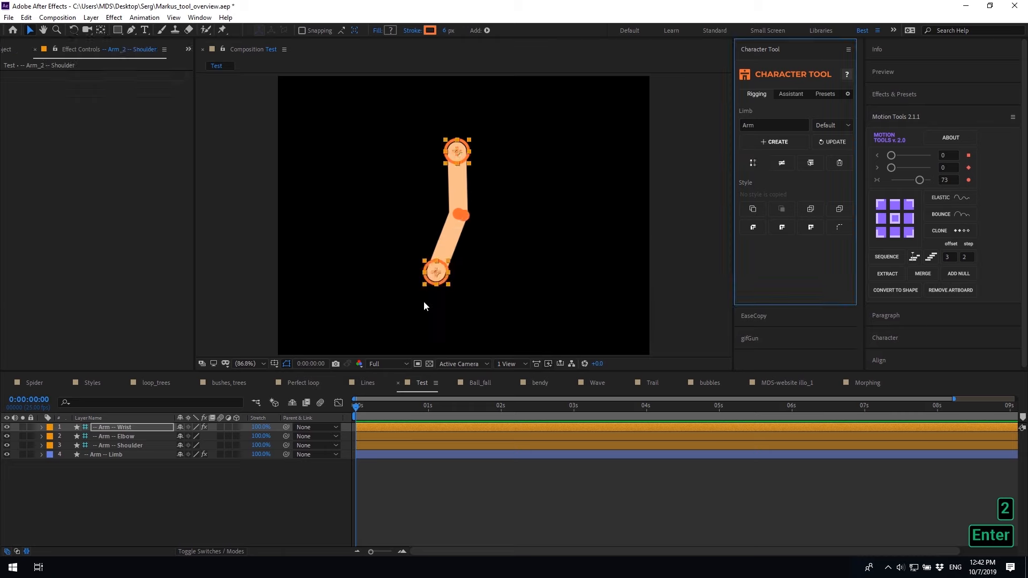
{"action": "left_click_drag", "start_coordinate": [435, 272], "coordinate": [549, 272]}
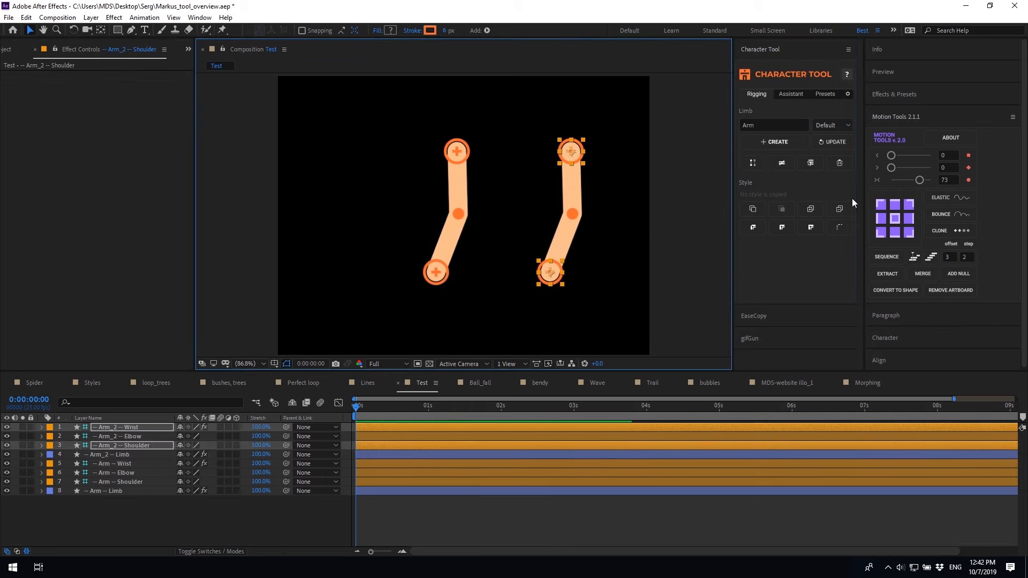
Duplicate the limb again as Arm_3, move it to the left, and select its wrist layer
{"action": "left_click", "coordinate": [753, 163], "text": "alt"}
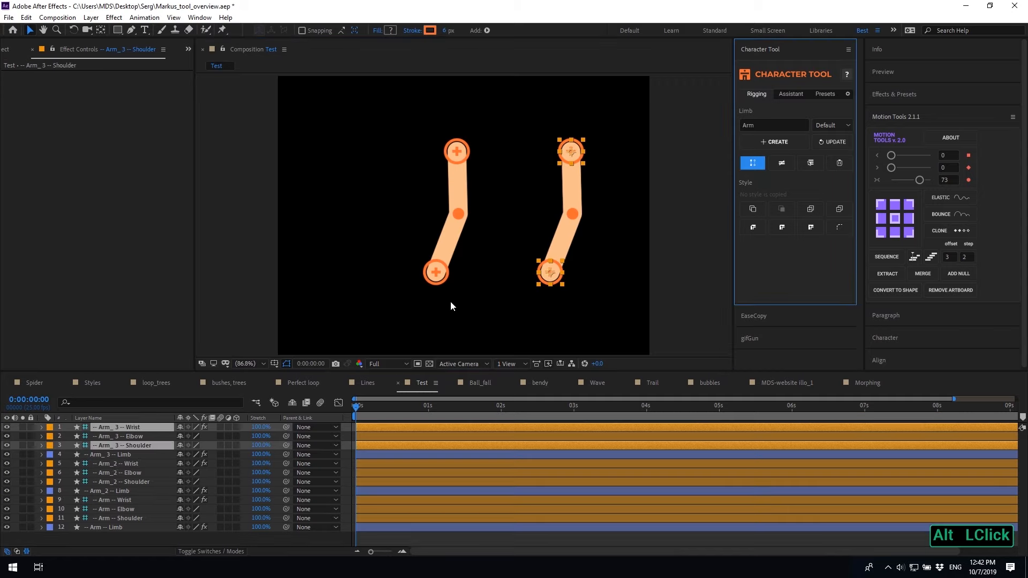
{"action": "left_click_drag", "start_coordinate": [557, 268], "coordinate": [299, 276]}
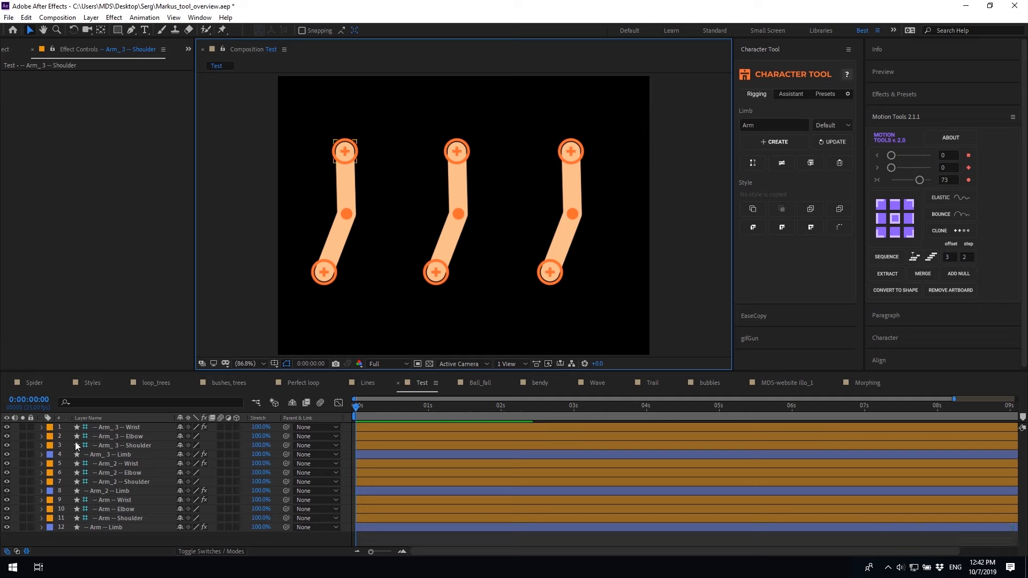
{"action": "left_click", "coordinate": [116, 427]}
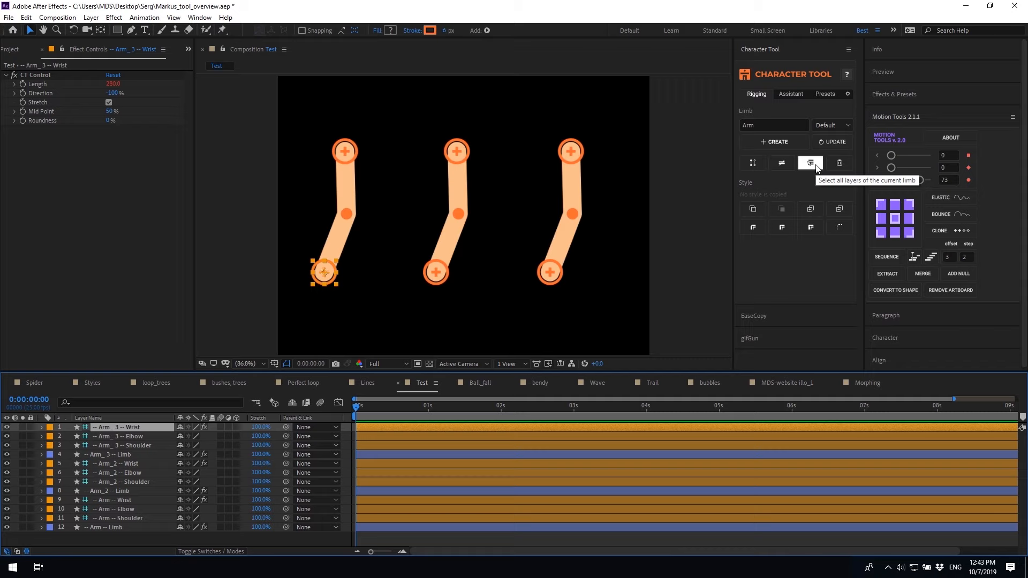
Shuffle the arm layers' order, then select all Arm_3 layers and delete that limb
{"action": "left_click_drag", "start_coordinate": [127, 462], "coordinate": [130, 436]}
{"action": "mouse_move", "coordinate": [120, 519]}
{"action": "left_mouse_down"}
{"action": "mouse_move", "coordinate": [125, 478]}
{"action": "mouse_move", "coordinate": [124, 519]}
{"action": "left_mouse_up"}
{"action": "left_click_drag", "start_coordinate": [133, 429], "coordinate": [160, 505]}
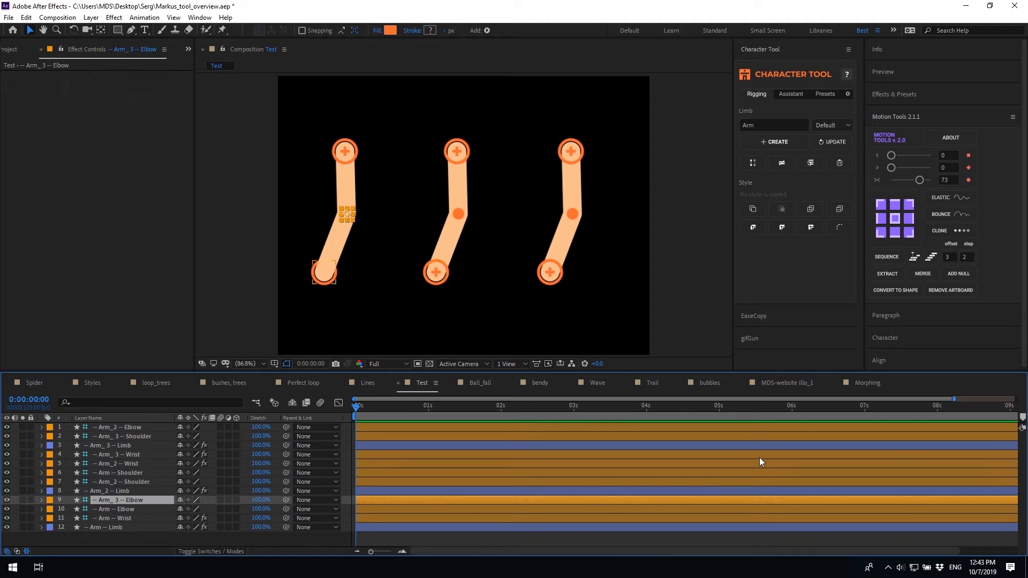
{"action": "left_click", "coordinate": [813, 162]}
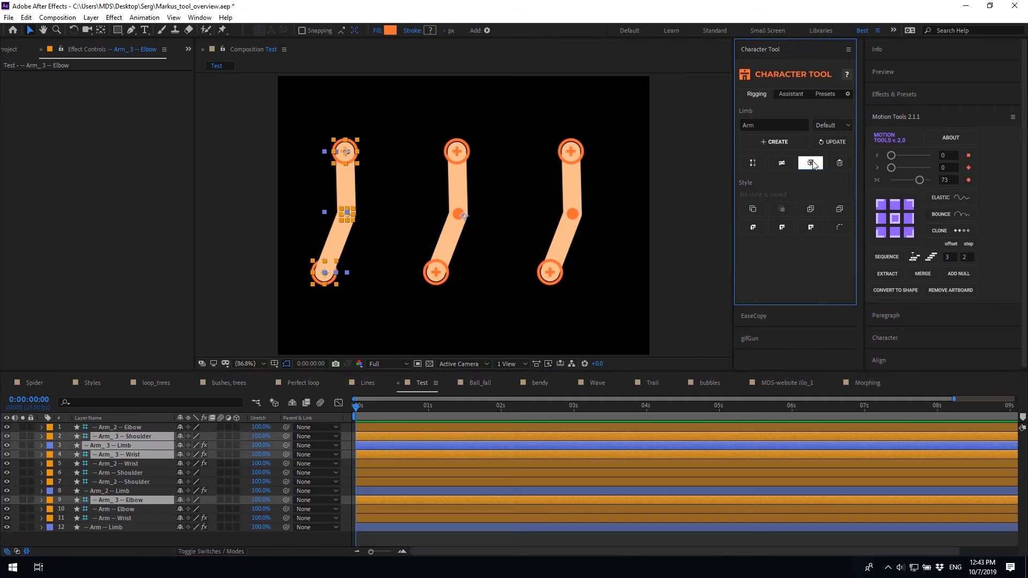
{"action": "left_click", "coordinate": [839, 167]}
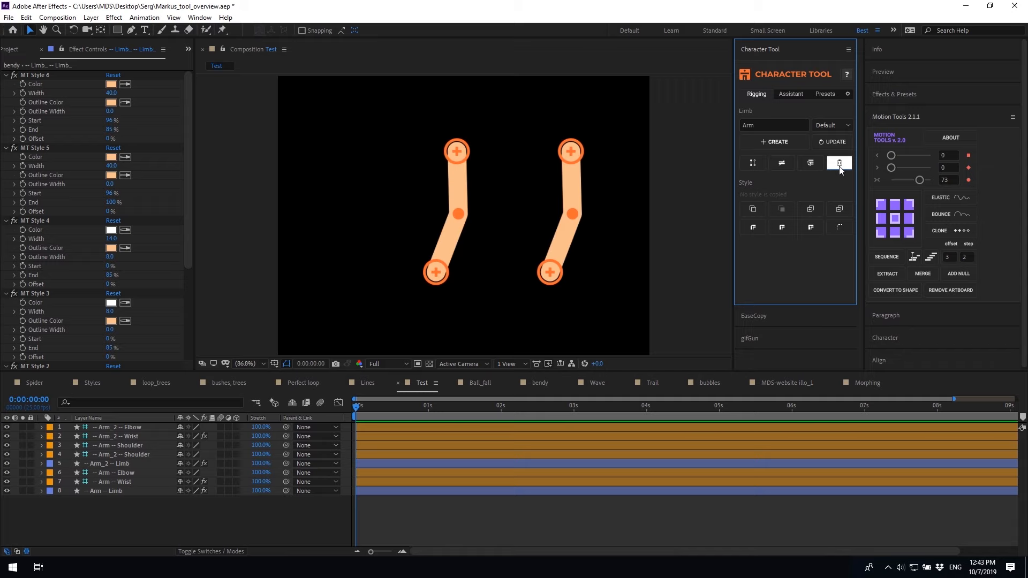
Select an Arm_2 layer and remove the Arm_2 limb
{"action": "left_click", "coordinate": [147, 427]}
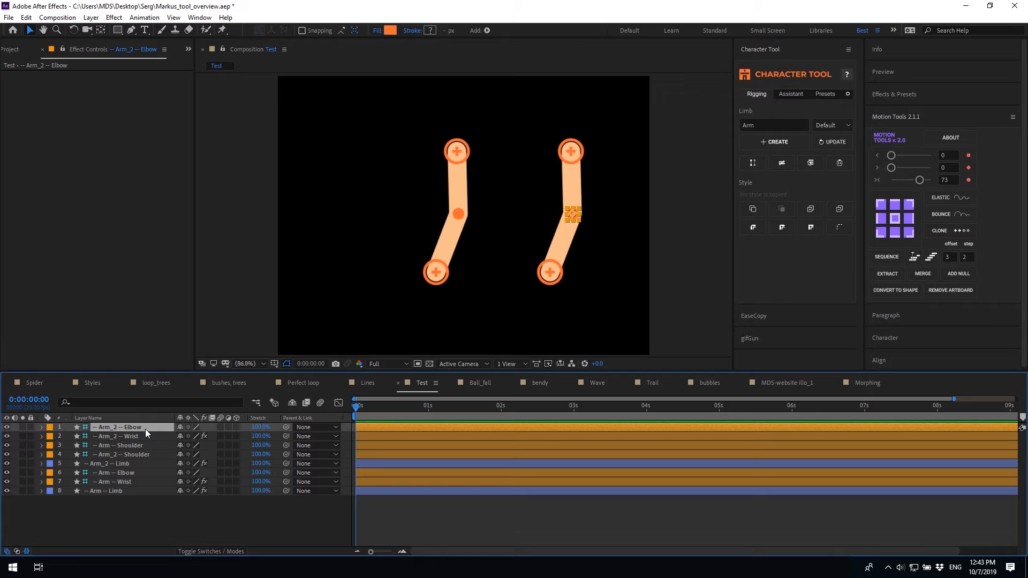
{"action": "left_click", "coordinate": [839, 163]}
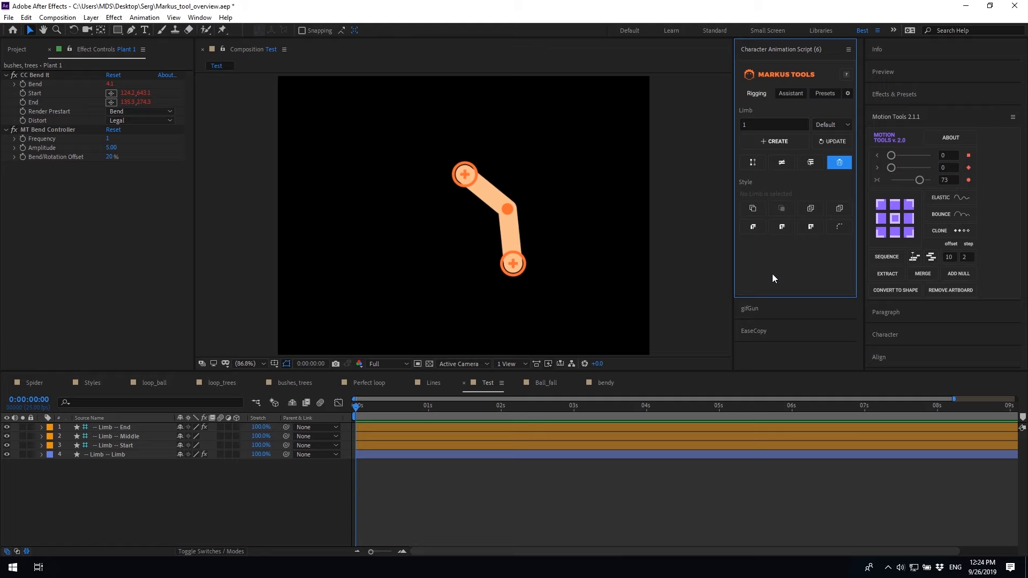
Select the limb, colour it orange, and widen its outline
{"action": "left_click", "coordinate": [161, 454]}
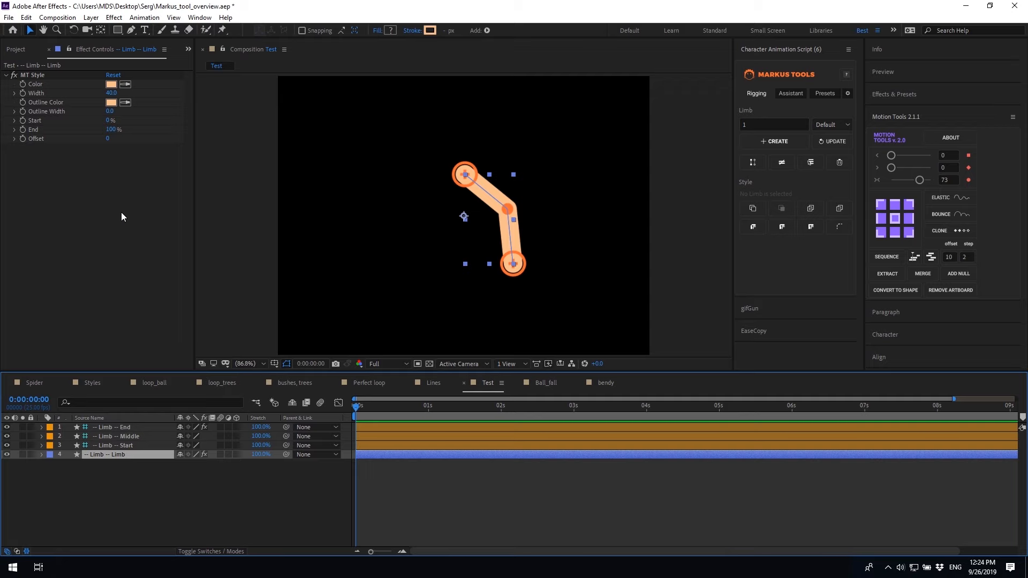
{"action": "left_click", "coordinate": [111, 84]}
{"action": "left_click_drag", "start_coordinate": [198, 142], "coordinate": [223, 135]}
{"action": "left_click", "coordinate": [365, 125]}
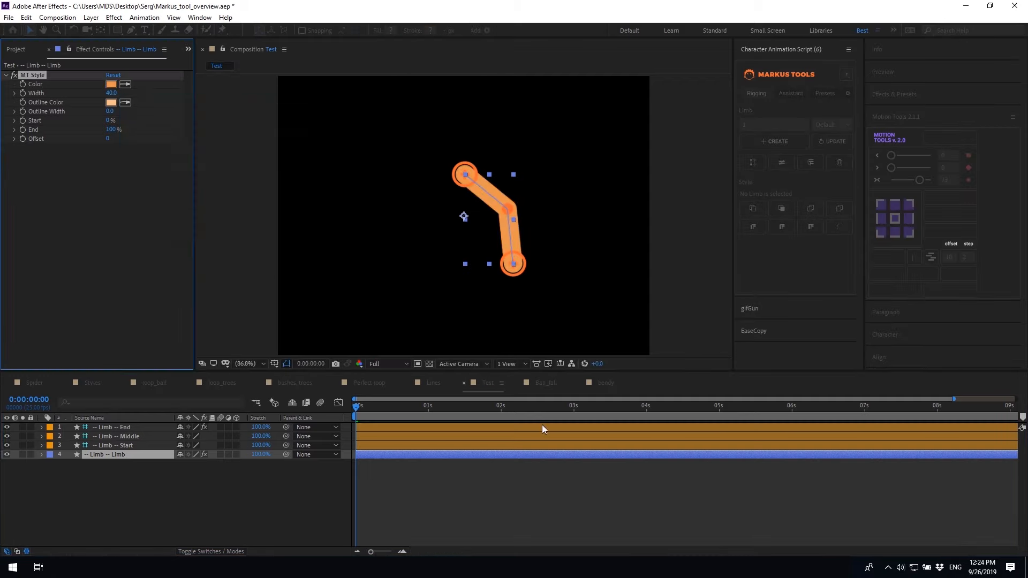
{"action": "left_click_drag", "start_coordinate": [111, 93], "coordinate": [181, 110]}
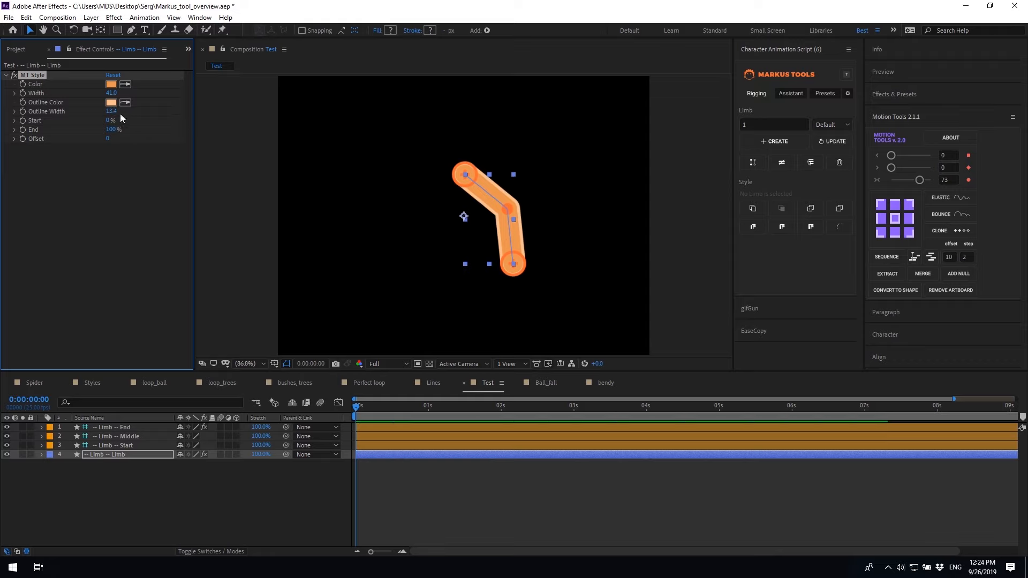
{"action": "mouse_move", "coordinate": [110, 120]}
{"action": "left_mouse_down"}
{"action": "mouse_move", "coordinate": [134, 116]}
{"action": "mouse_move", "coordinate": [99, 118]}
{"action": "mouse_move", "coordinate": [90, 130]}
{"action": "mouse_move", "coordinate": [281, 147]}
{"action": "mouse_move", "coordinate": [123, 146]}
{"action": "left_mouse_up"}
Preview the limb animation, then switch to the Styles composition
{"action": "key", "text": "space"}
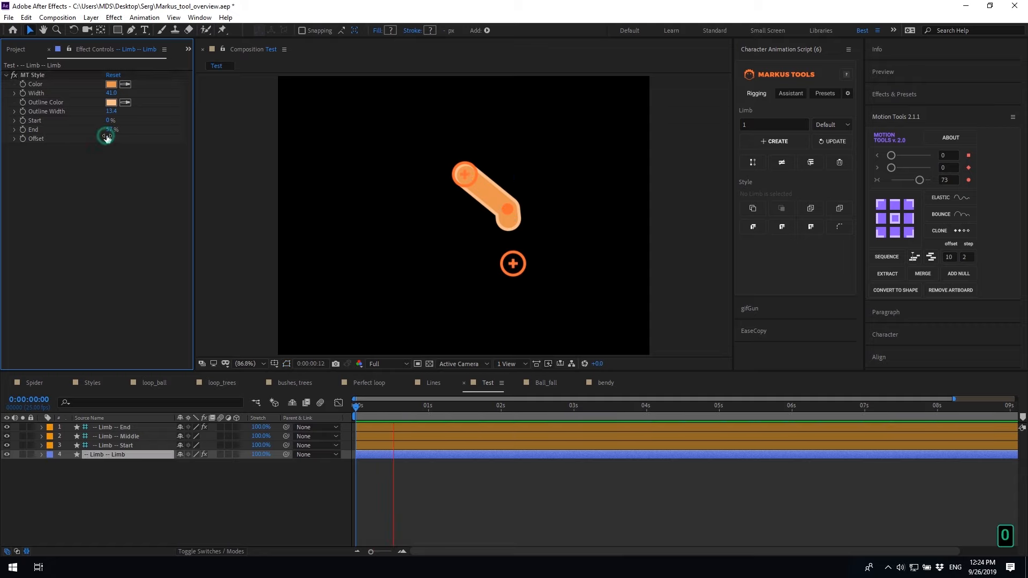
{"action": "left_click", "coordinate": [354, 407]}
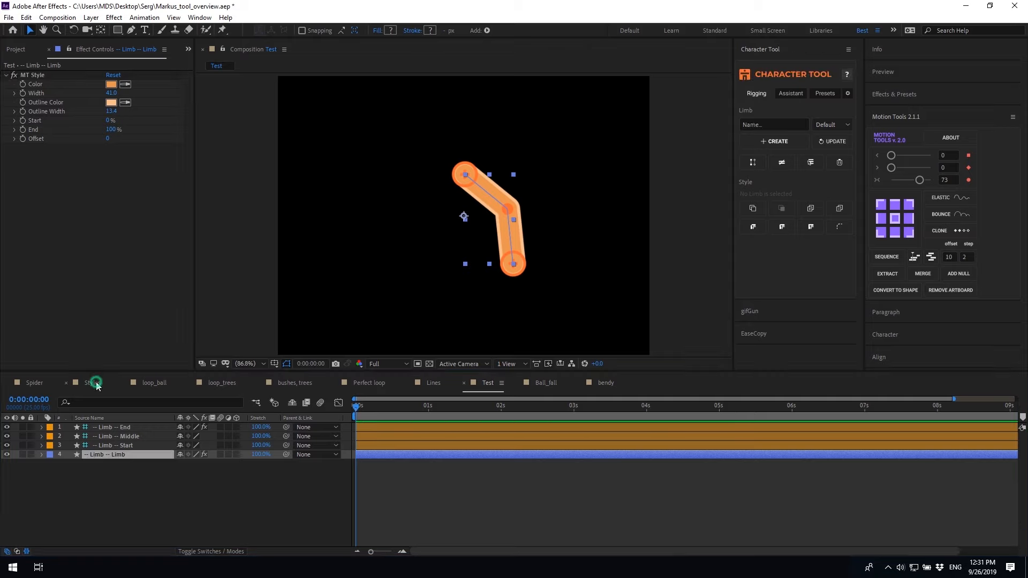
{"action": "left_click", "coordinate": [92, 382]}
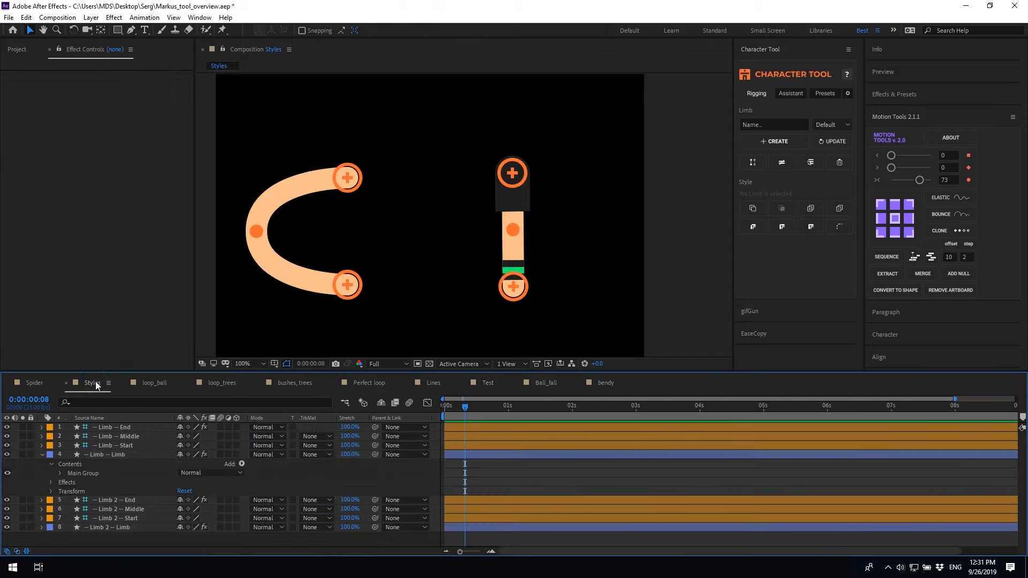
Copy Limb 2's style and paste it onto the first limb
{"action": "left_click", "coordinate": [515, 294]}
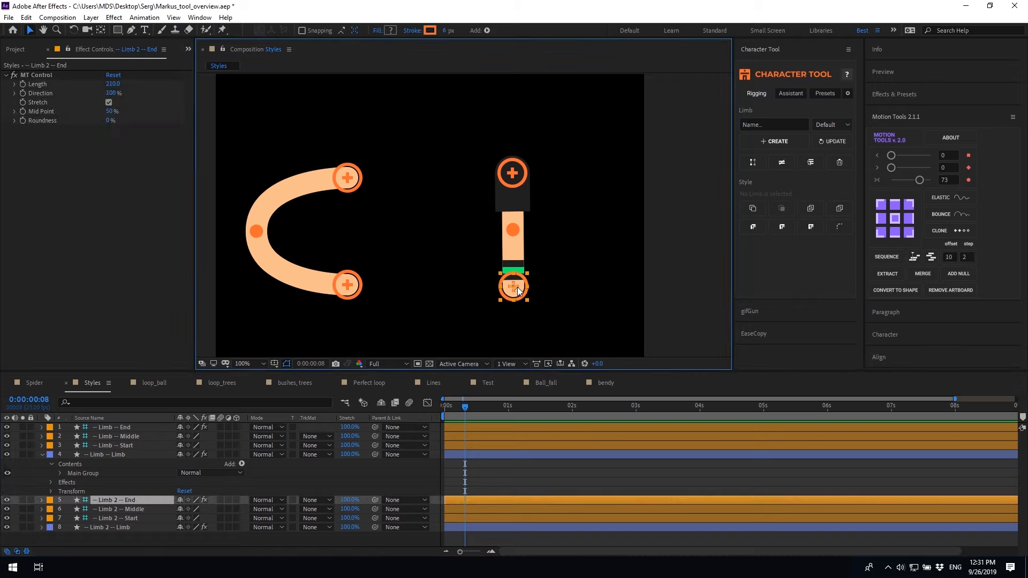
{"action": "left_click", "coordinate": [755, 213]}
{"action": "left_click", "coordinate": [117, 455]}
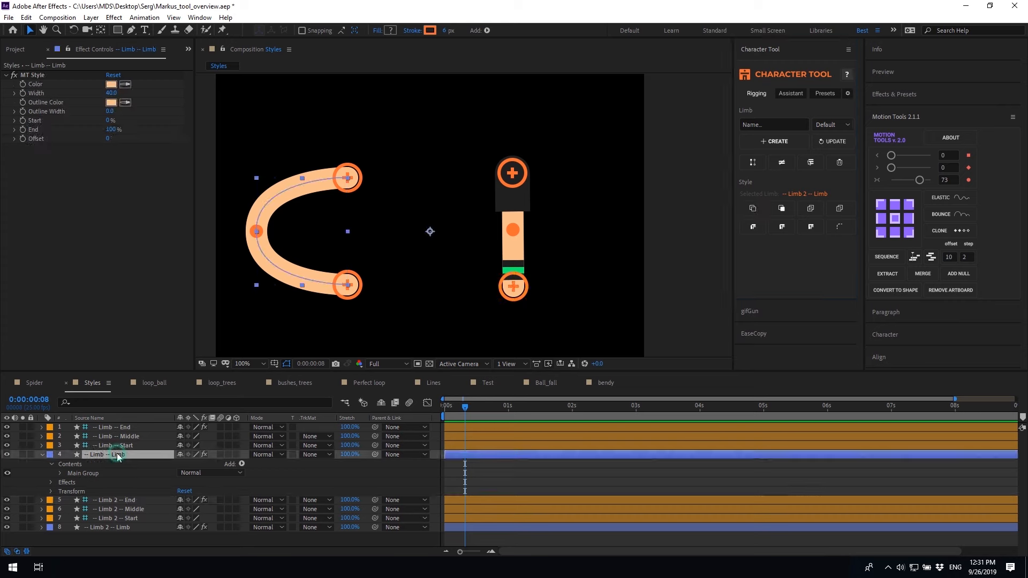
{"action": "left_click", "coordinate": [781, 211]}
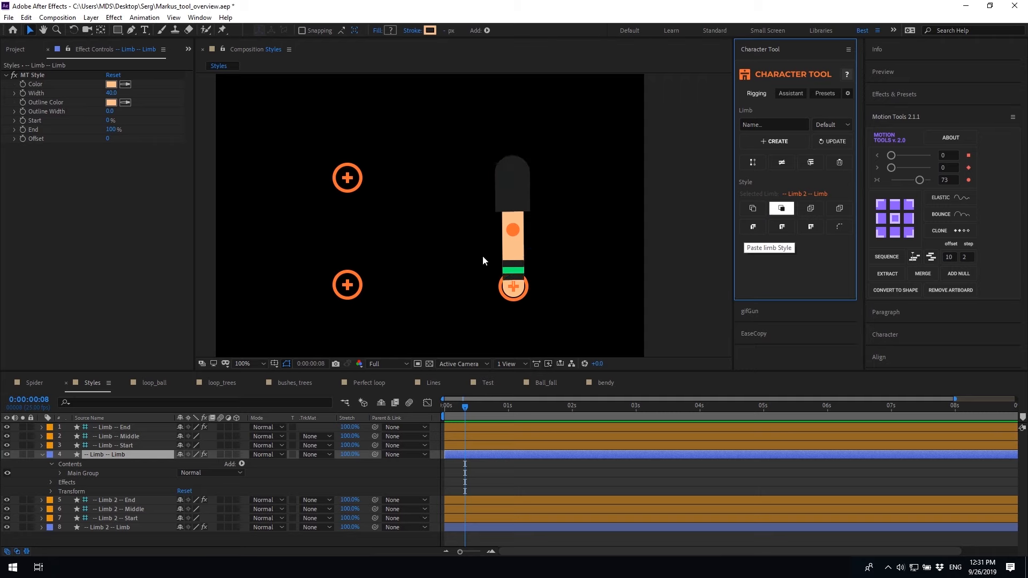
Bend the limb's end down, shorten its Length, and return to the Test composition
{"action": "mouse_move", "coordinate": [353, 288]}
{"action": "left_mouse_down"}
{"action": "mouse_move", "coordinate": [355, 322]}
{"action": "mouse_move", "coordinate": [346, 270]}
{"action": "left_mouse_up"}
{"action": "left_click_drag", "start_coordinate": [112, 84], "coordinate": [105, 83]}
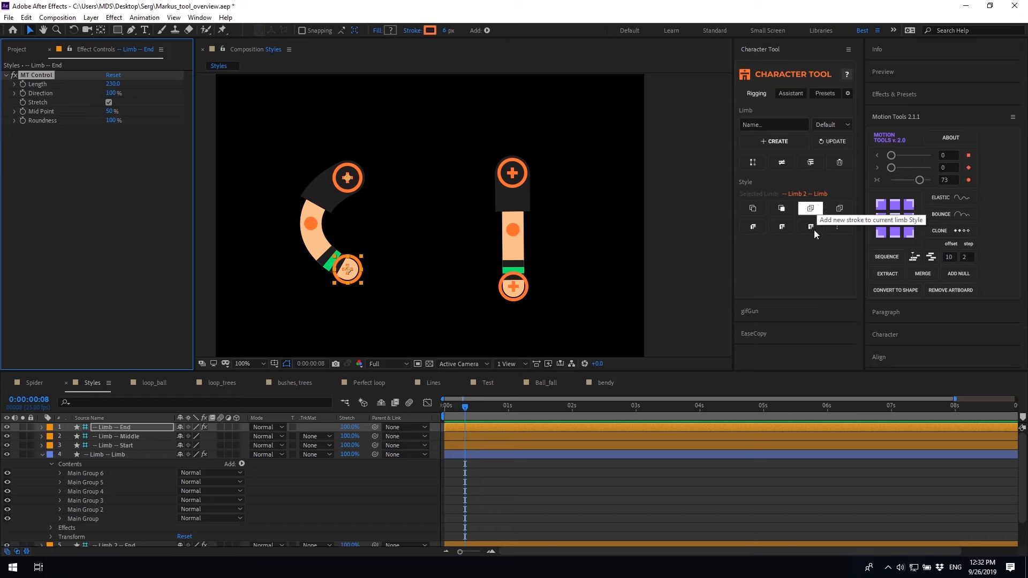
{"action": "left_click", "coordinate": [488, 382]}
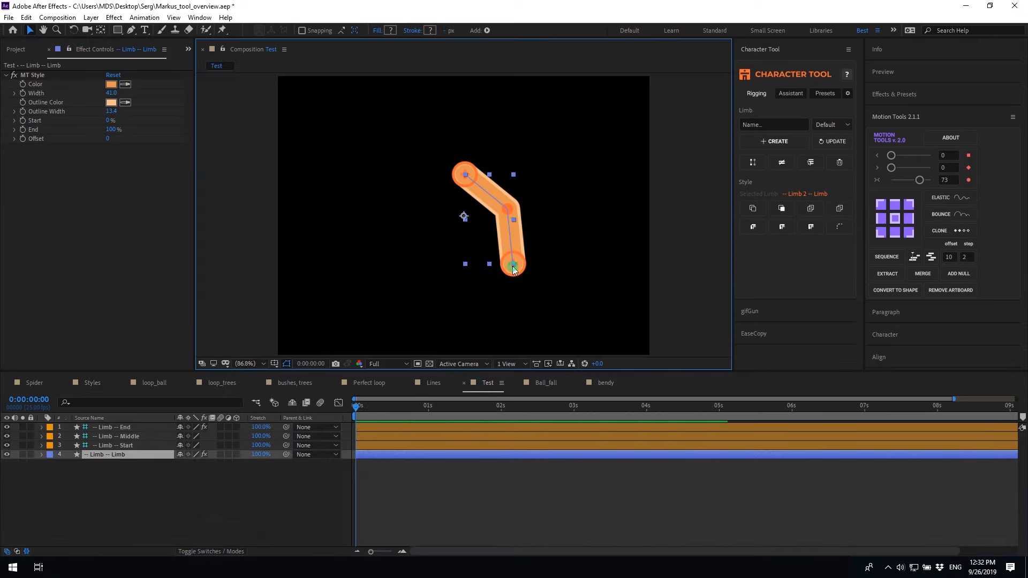
{"action": "left_click", "coordinate": [810, 209]}
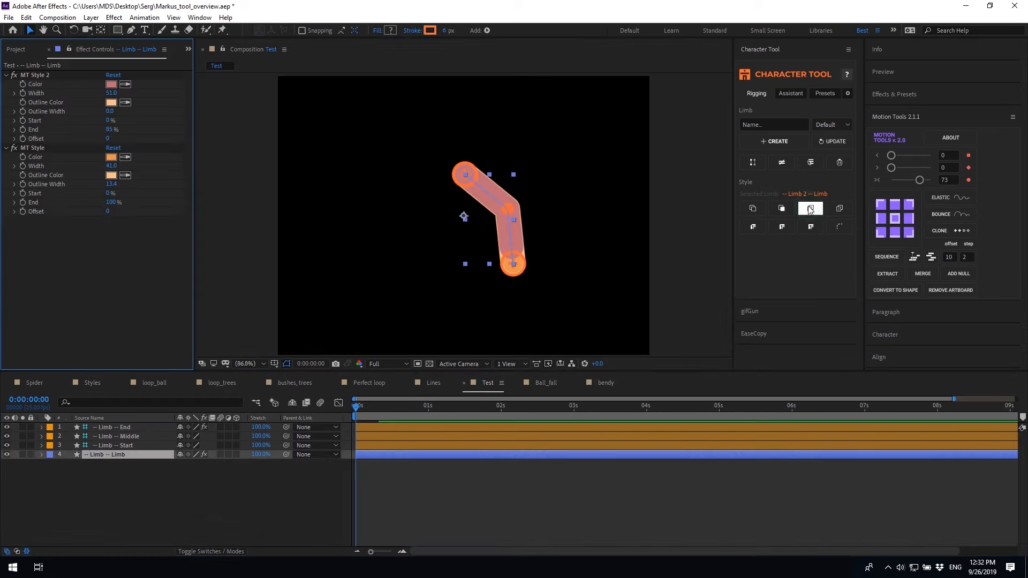
{"action": "left_click", "coordinate": [810, 209]}
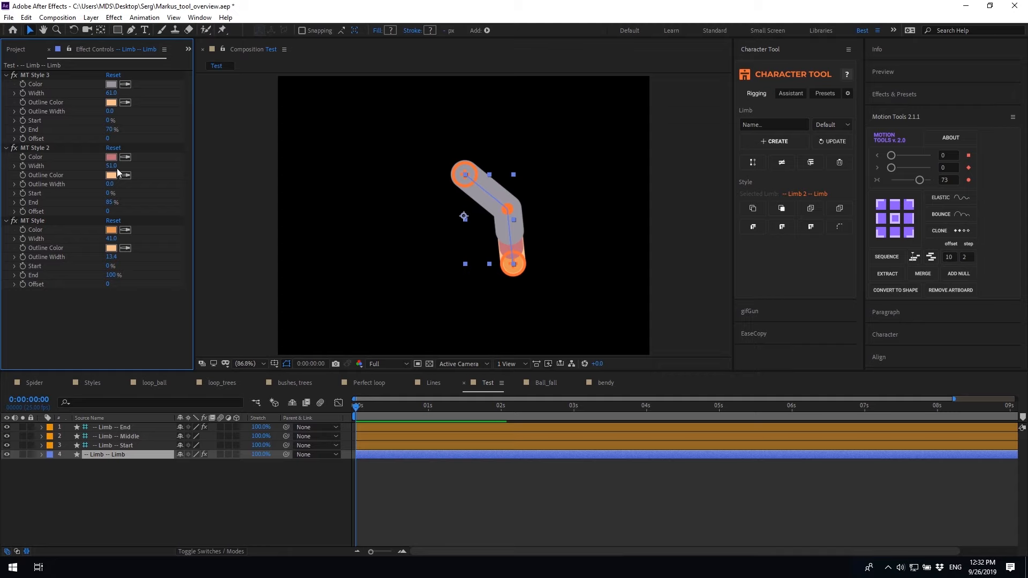
{"action": "left_click_drag", "start_coordinate": [110, 166], "coordinate": [114, 166]}
{"action": "left_click_drag", "start_coordinate": [111, 206], "coordinate": [87, 205]}
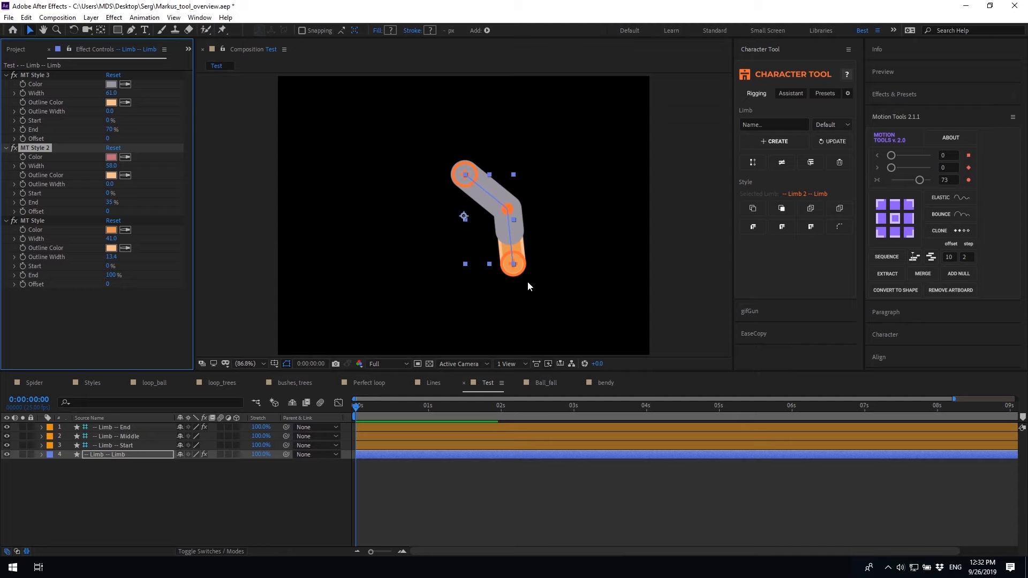
{"action": "left_click", "coordinate": [38, 76], "text": "shift"}
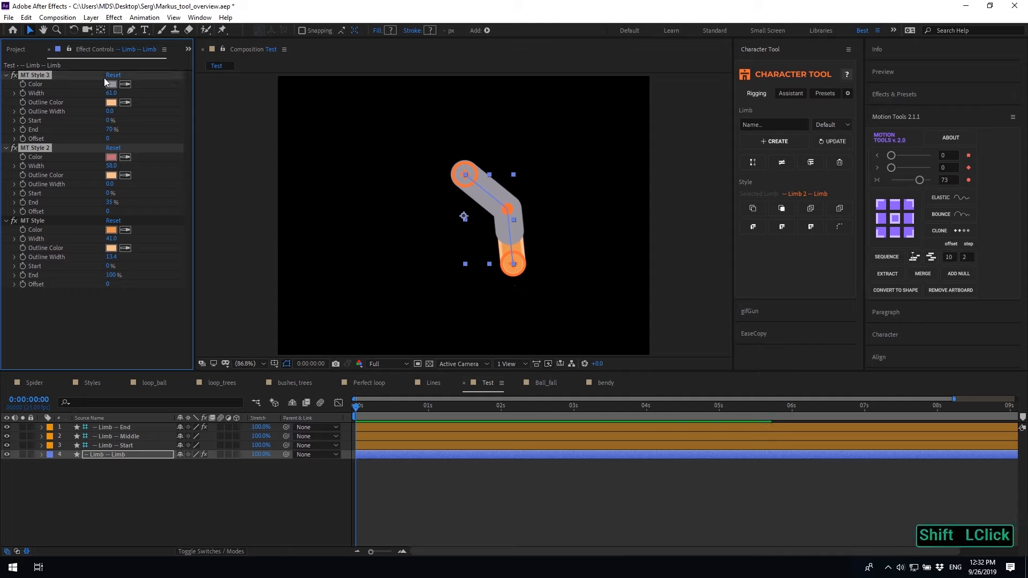
{"action": "left_click", "coordinate": [840, 210]}
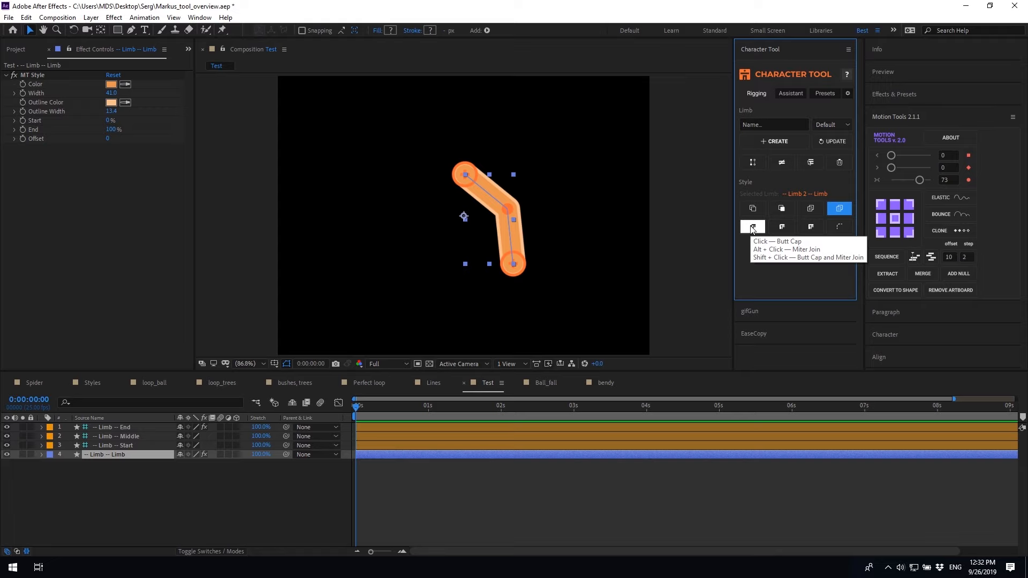
Try the Butt and Projecting cap styles on the limb's ends
{"action": "left_click", "coordinate": [752, 229]}
{"action": "left_click", "coordinate": [773, 229]}
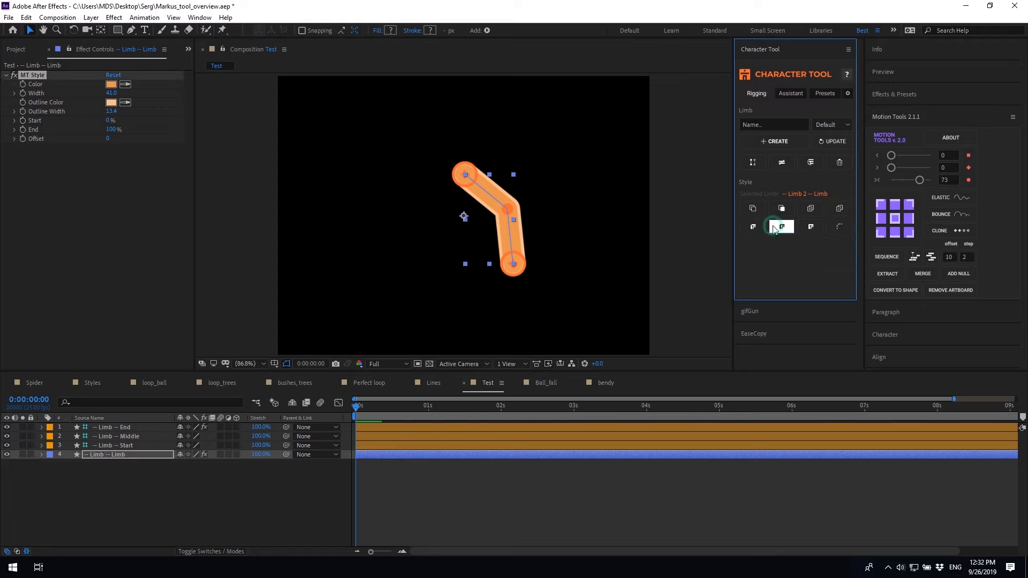
{"action": "left_click", "coordinate": [811, 227]}
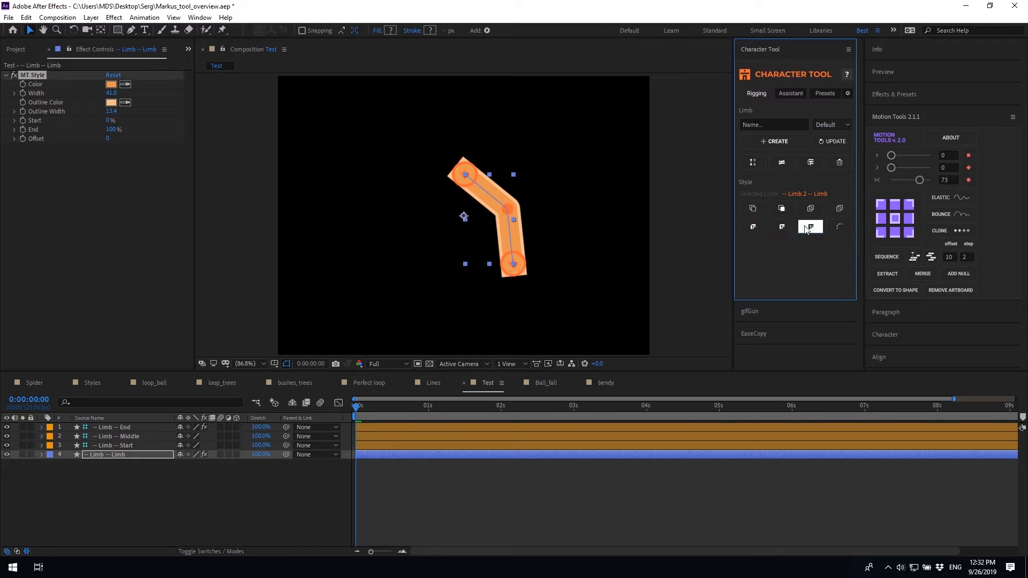
Reveal the stroke cap and join properties, try Butt cap with miter joins, then restore Round Cap
{"action": "left_click", "coordinate": [756, 230], "text": "alt"}
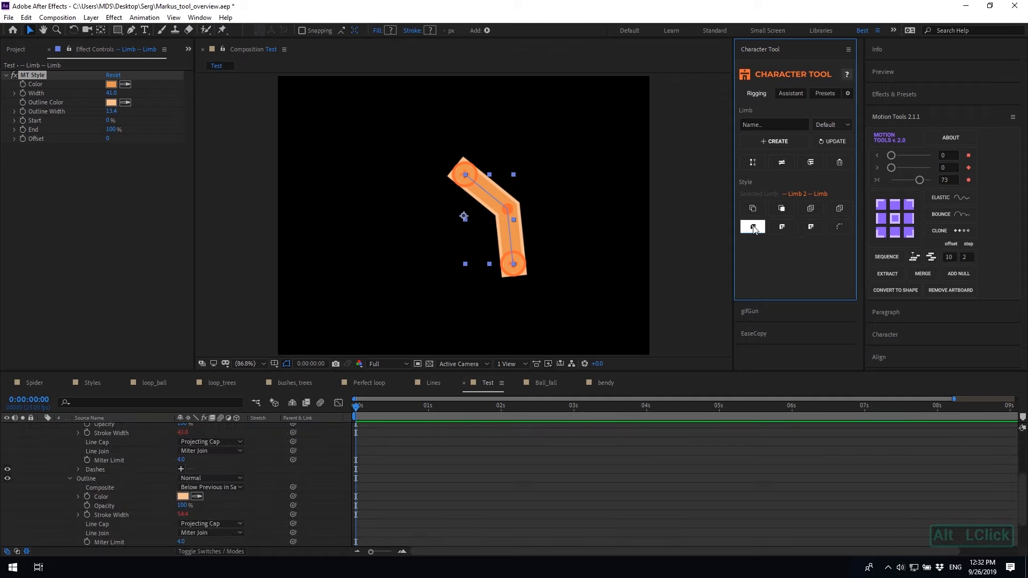
{"action": "left_click", "coordinate": [754, 228]}
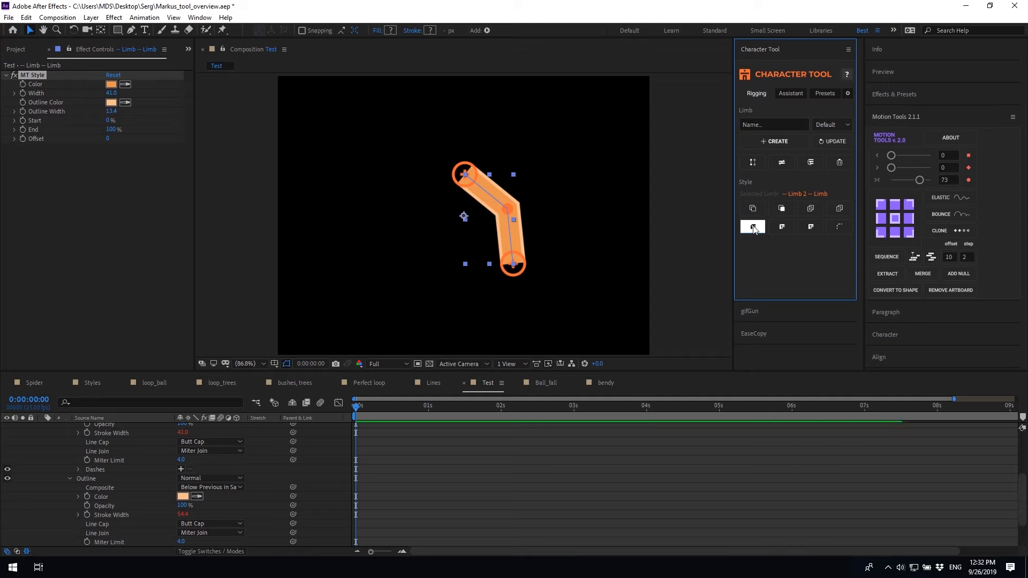
{"action": "left_click", "coordinate": [754, 229], "text": "shift"}
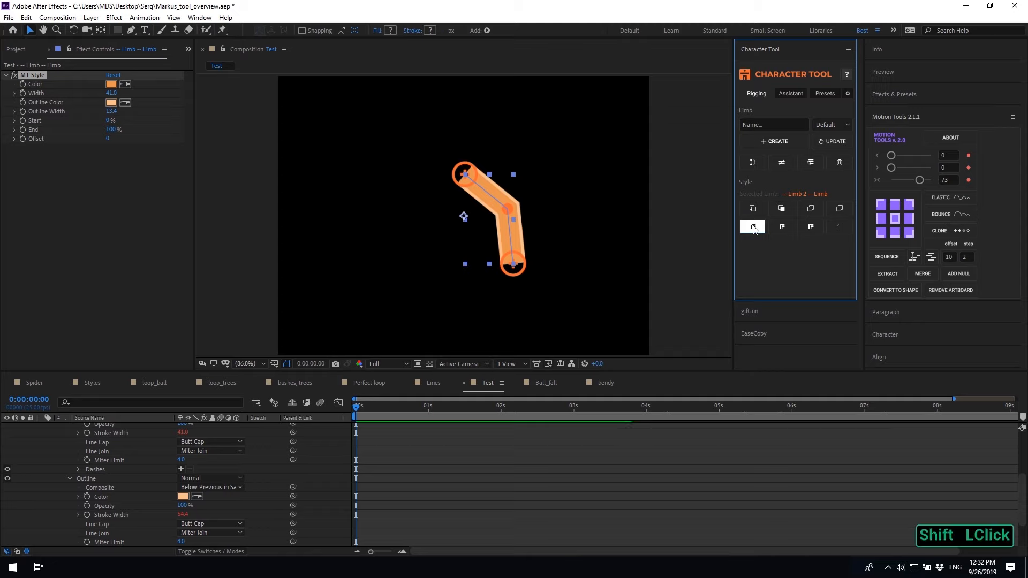
{"action": "left_click", "coordinate": [782, 228], "text": "shift"}
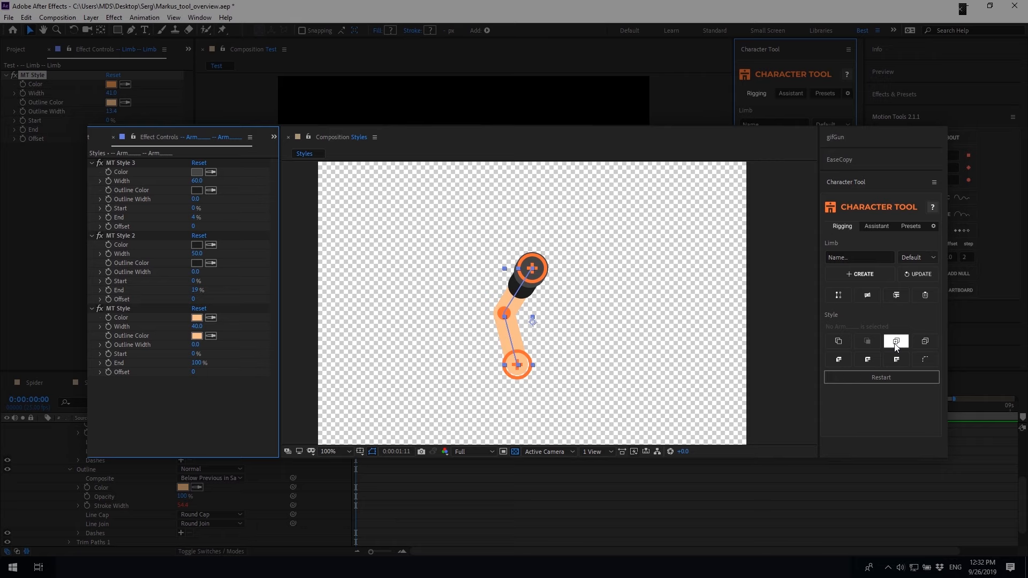
{"action": "left_click", "coordinate": [128, 163]}
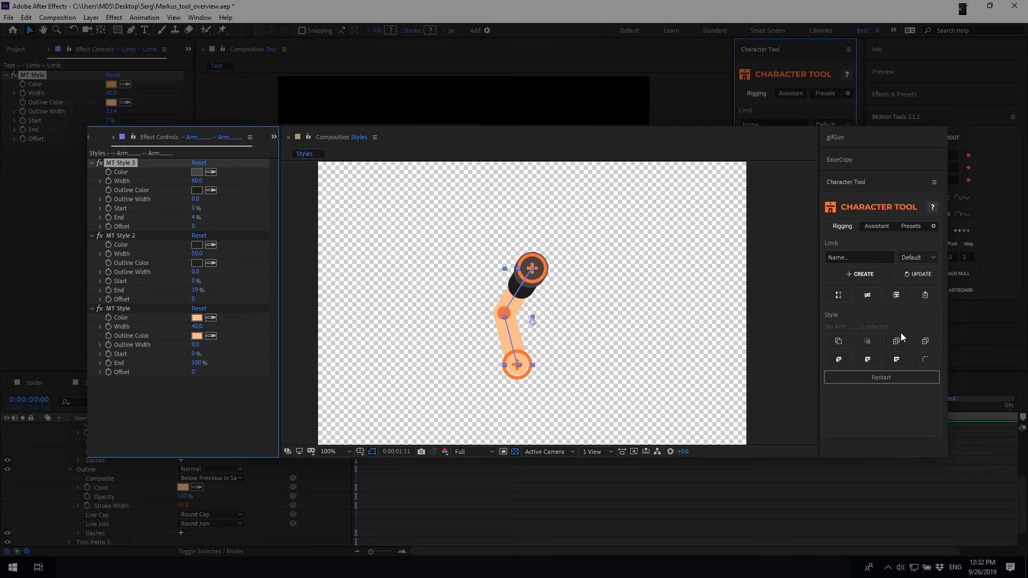
{"action": "left_click", "coordinate": [840, 360]}
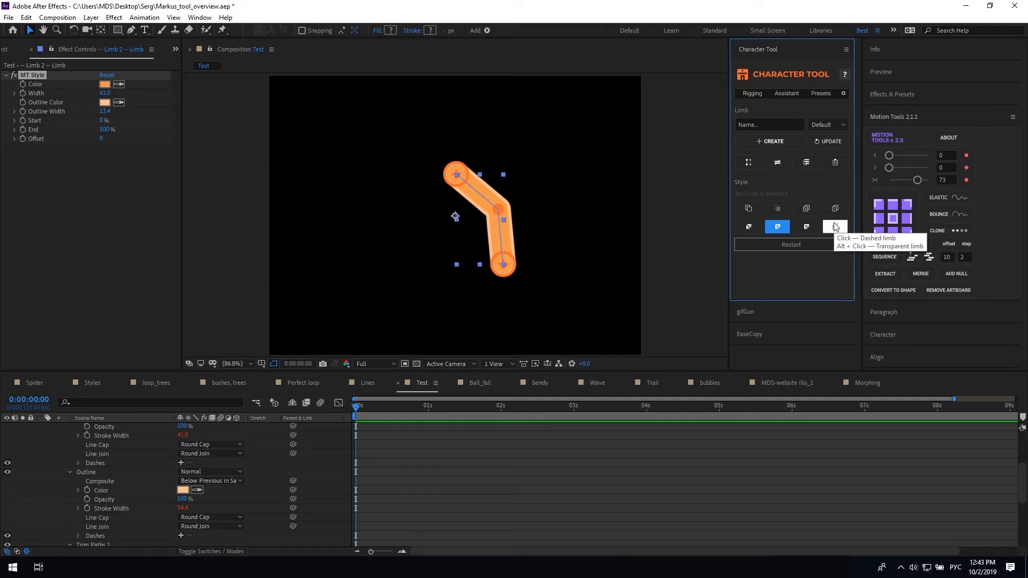
Add a dashed stroke to the limb and adjust its End and Dash 2 values
{"action": "left_click", "coordinate": [836, 226]}
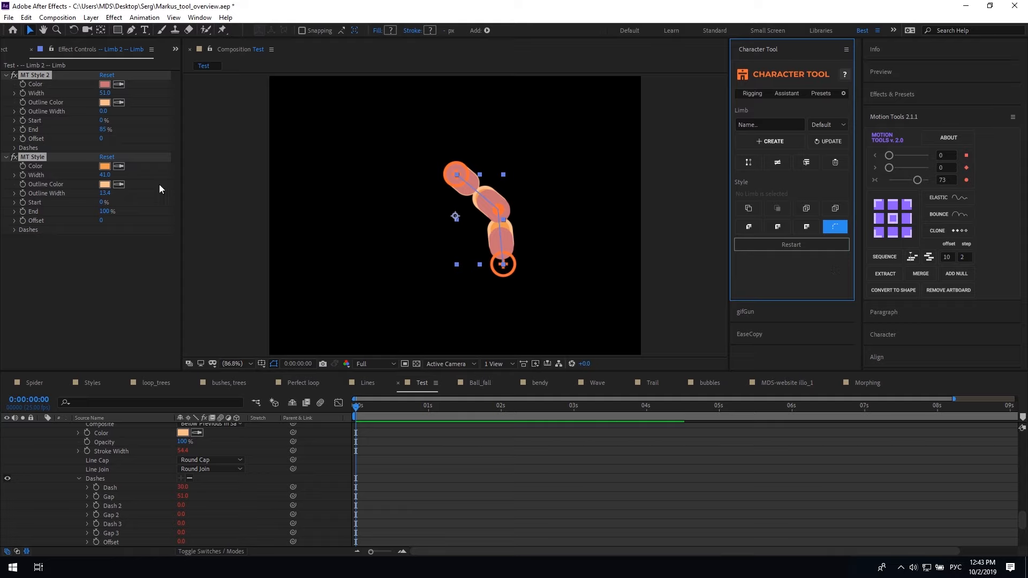
{"action": "left_click", "coordinate": [127, 134]}
{"action": "left_click_drag", "start_coordinate": [109, 130], "coordinate": [140, 133]}
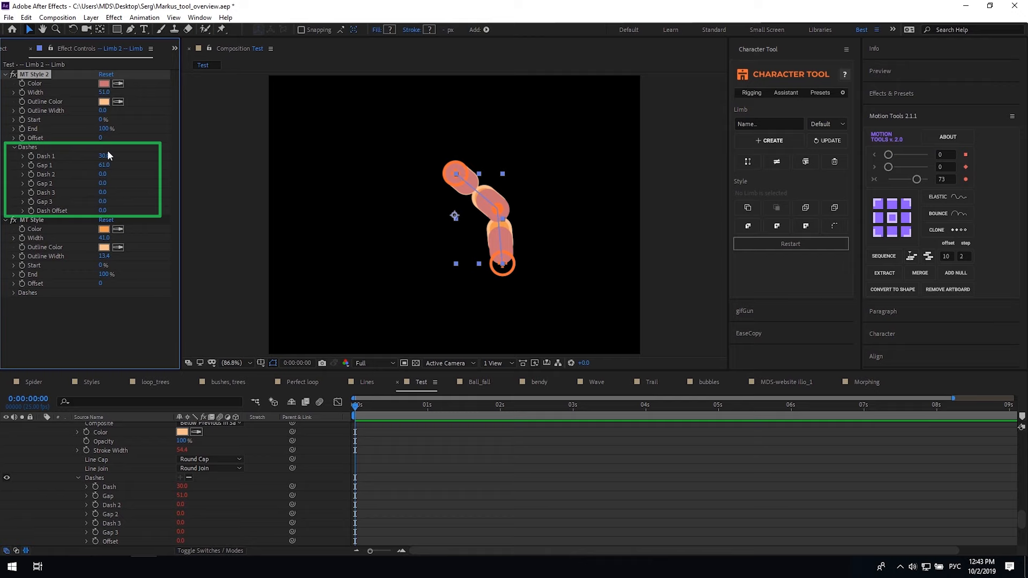
{"action": "mouse_move", "coordinate": [105, 174]}
{"action": "left_mouse_down"}
{"action": "mouse_move", "coordinate": [114, 174]}
{"action": "mouse_move", "coordinate": [83, 157]}
{"action": "mouse_move", "coordinate": [125, 167]}
{"action": "left_mouse_up"}
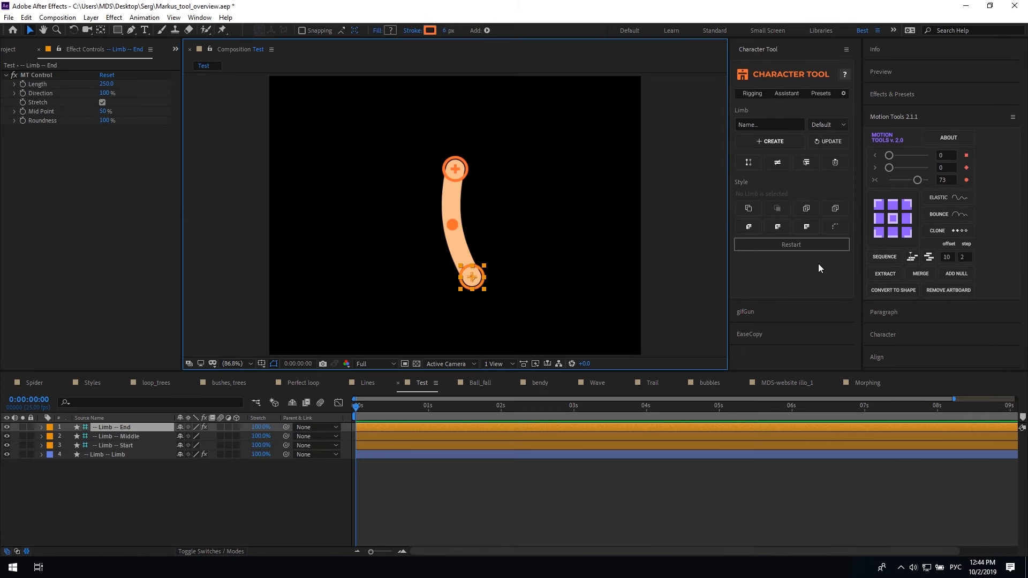
Make the second stroke dashed with butt caps, Dash 1 at 20 and Gap 32
{"action": "left_click", "coordinate": [836, 226]}
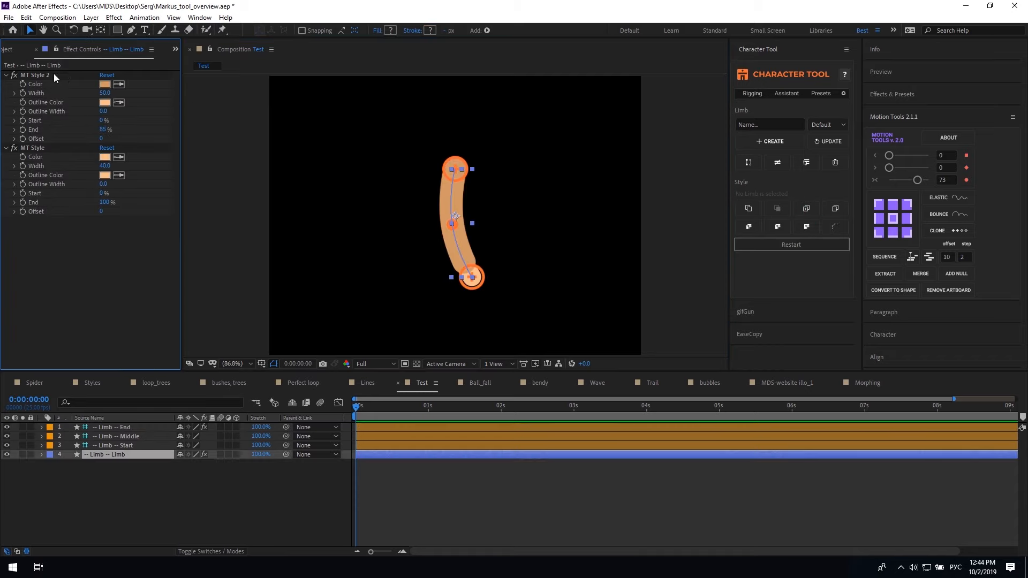
{"action": "left_click", "coordinate": [835, 227]}
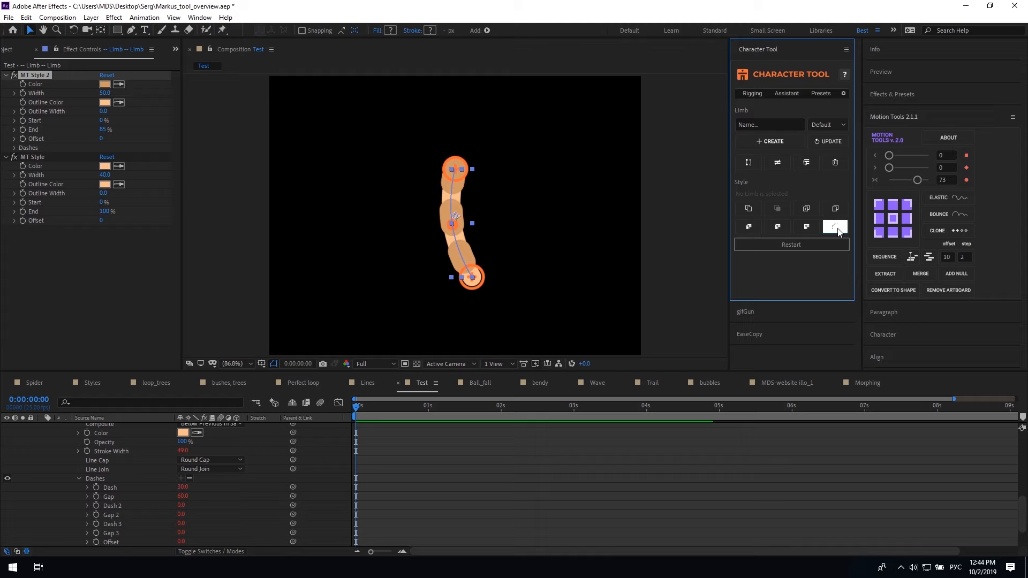
{"action": "left_click", "coordinate": [777, 227]}
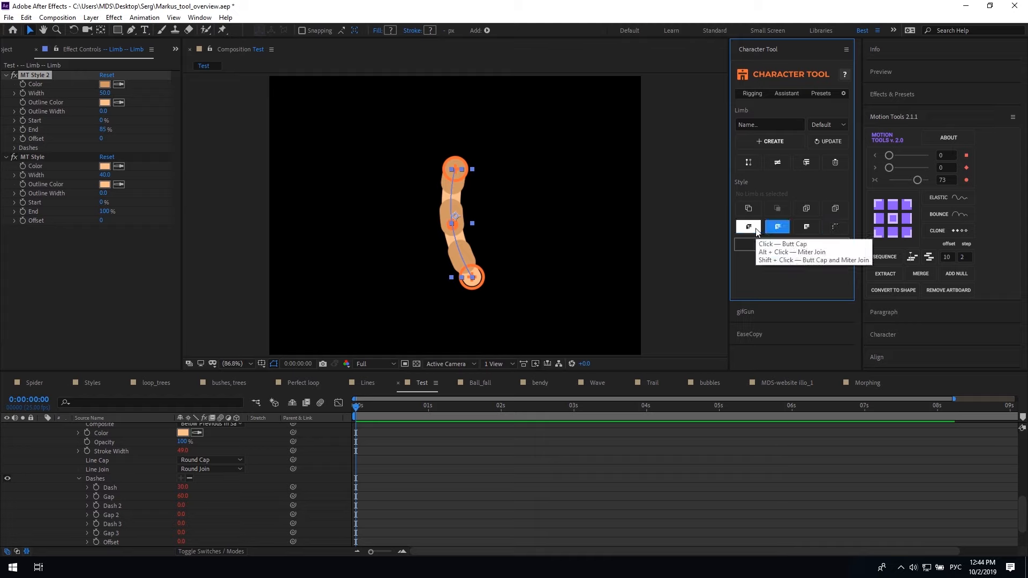
{"action": "left_click", "coordinate": [750, 227]}
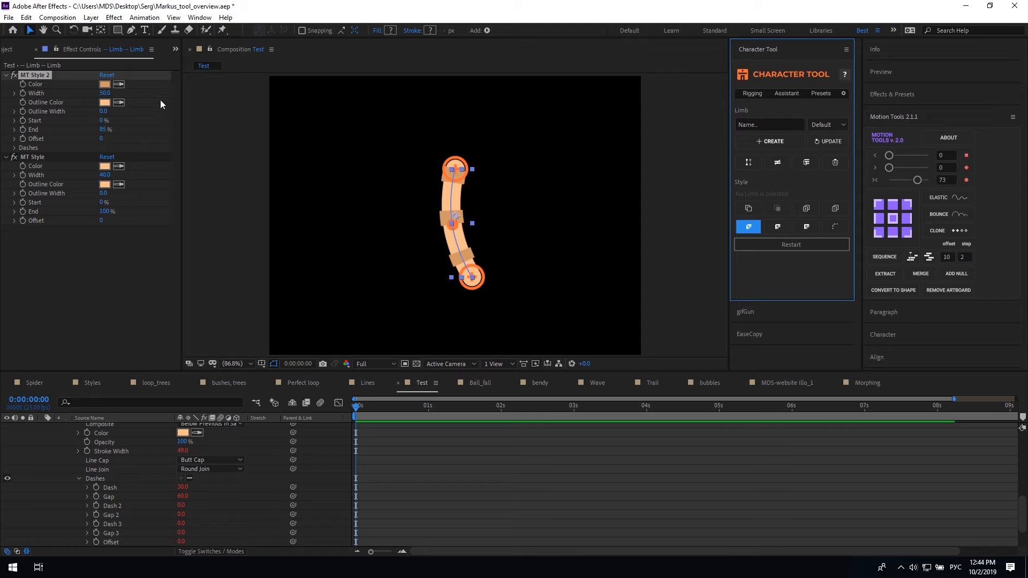
{"action": "left_click", "coordinate": [123, 128]}
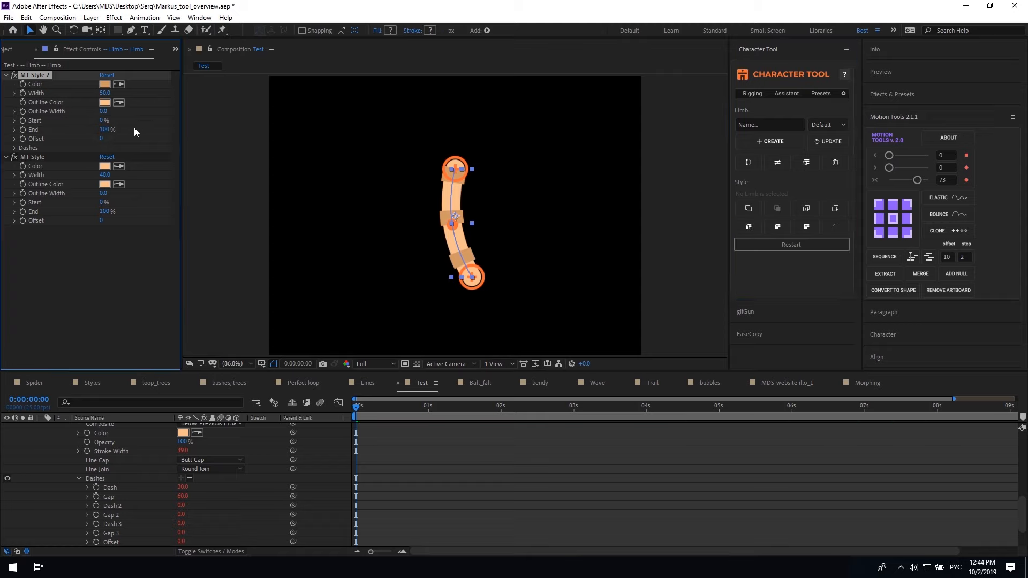
{"action": "left_click", "coordinate": [14, 148]}
{"action": "left_click", "coordinate": [105, 157]}
{"action": "type", "text": "20"}
{"action": "key", "text": "Return"}
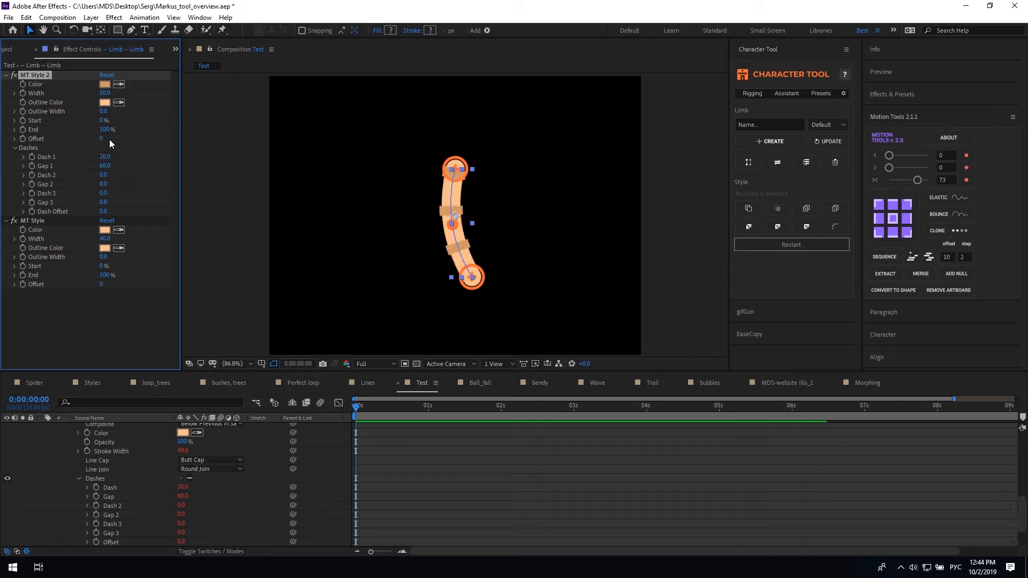
{"action": "left_click_drag", "start_coordinate": [108, 166], "coordinate": [93, 166]}
Colour the dashes grey 555555 and the base stroke light grey BABABA, then curl the limb's end
{"action": "left_click", "coordinate": [105, 84]}
{"action": "type", "text": "555555"}
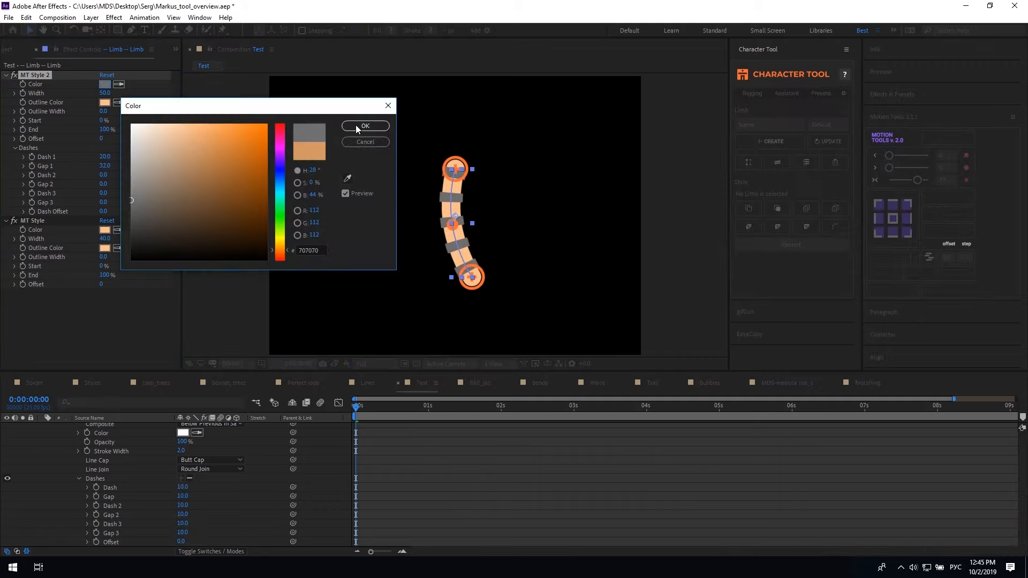
{"action": "key", "text": "Return"}
{"action": "left_click", "coordinate": [118, 103]}
{"action": "left_click", "coordinate": [105, 84]}
{"action": "left_click", "coordinate": [105, 229]}
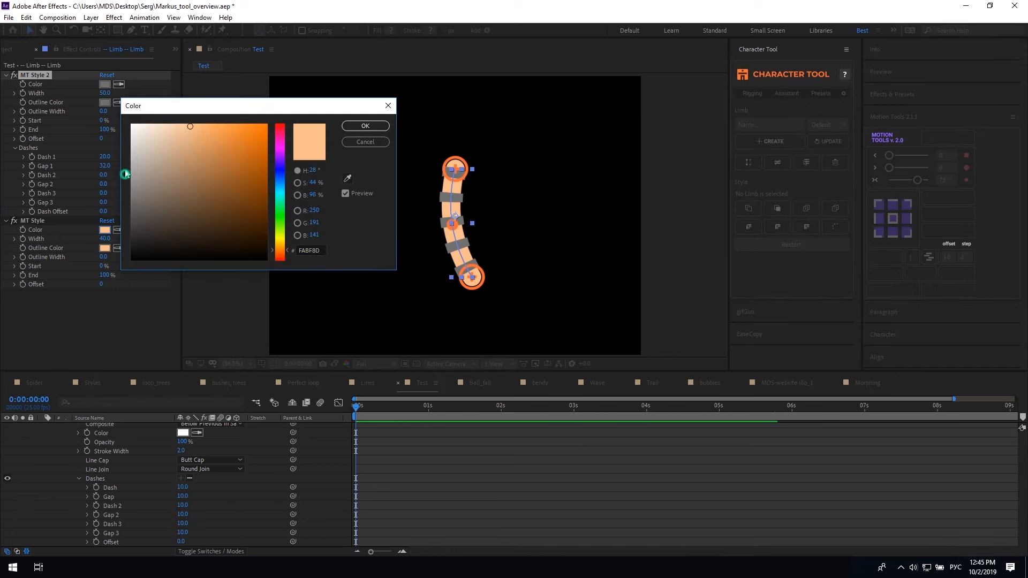
{"action": "type", "text": "BABABA"}
{"action": "key", "text": "Return"}
{"action": "mouse_move", "coordinate": [472, 277]}
{"action": "left_mouse_down"}
{"action": "mouse_move", "coordinate": [476, 251]}
{"action": "mouse_move", "coordinate": [476, 302]}
{"action": "mouse_move", "coordinate": [476, 231]}
{"action": "mouse_move", "coordinate": [479, 275]}
{"action": "left_mouse_up"}
Make the third stroke solid and end it at 40%, briefly trying a transparent outlined band
{"action": "scroll", "coordinate": [101, 448], "scroll_direction": "up", "scroll_amount": 5}
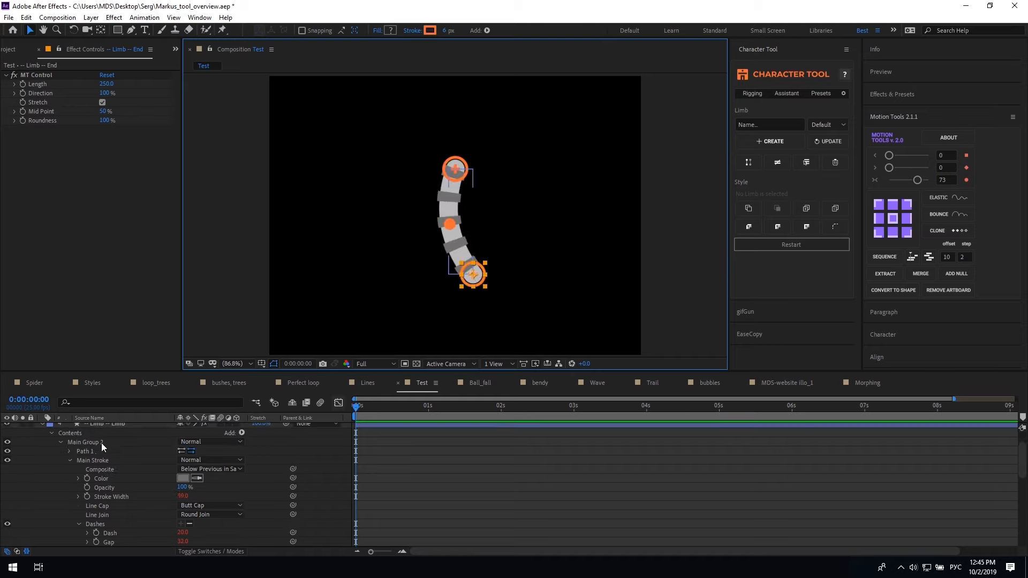
{"action": "left_click", "coordinate": [103, 454]}
{"action": "left_click", "coordinate": [812, 210]}
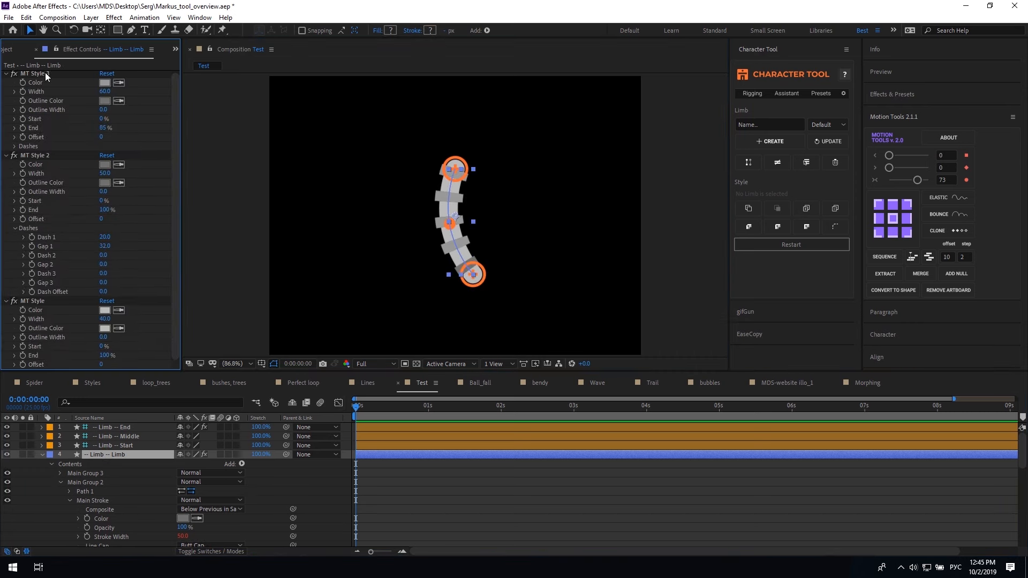
{"action": "left_click", "coordinate": [835, 229]}
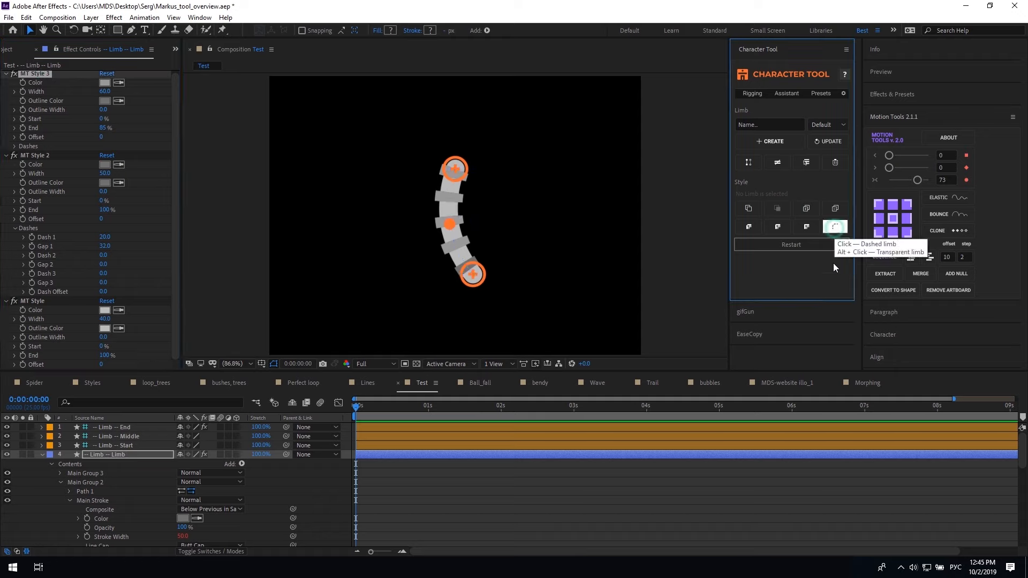
{"action": "left_click_drag", "start_coordinate": [105, 132], "coordinate": [91, 133]}
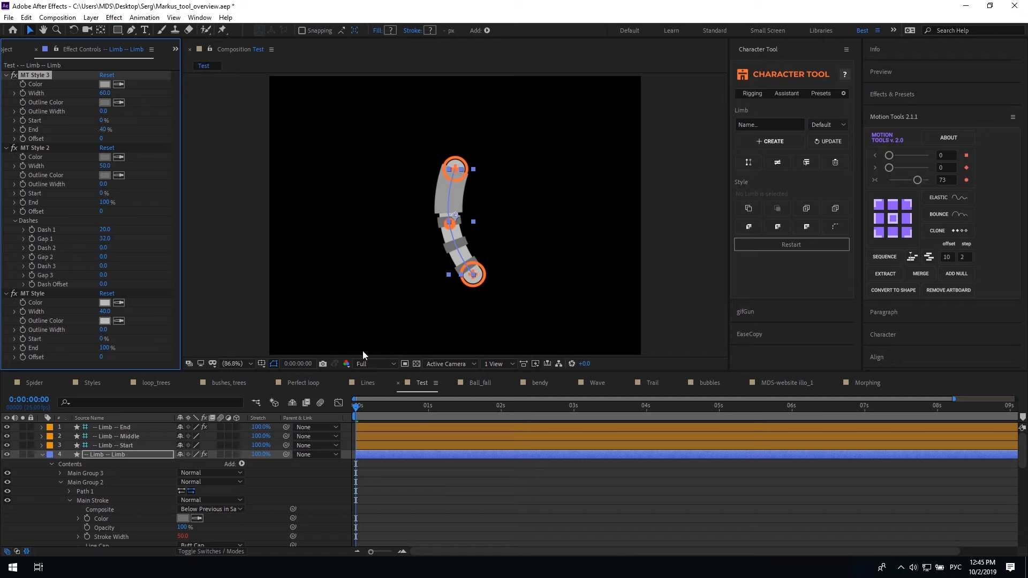
{"action": "left_click", "coordinate": [842, 228], "text": "alt"}
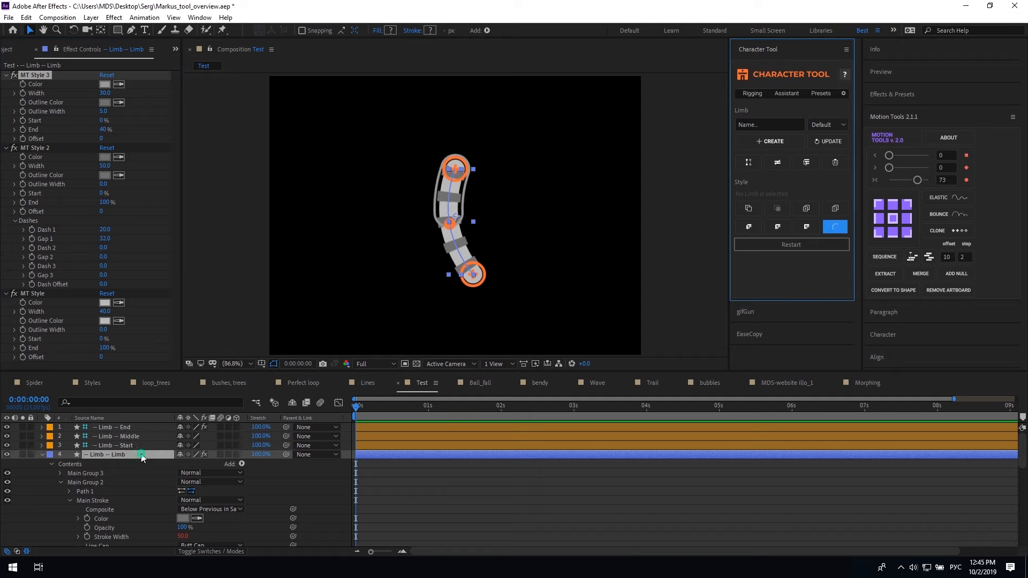
{"action": "left_click", "coordinate": [792, 250]}
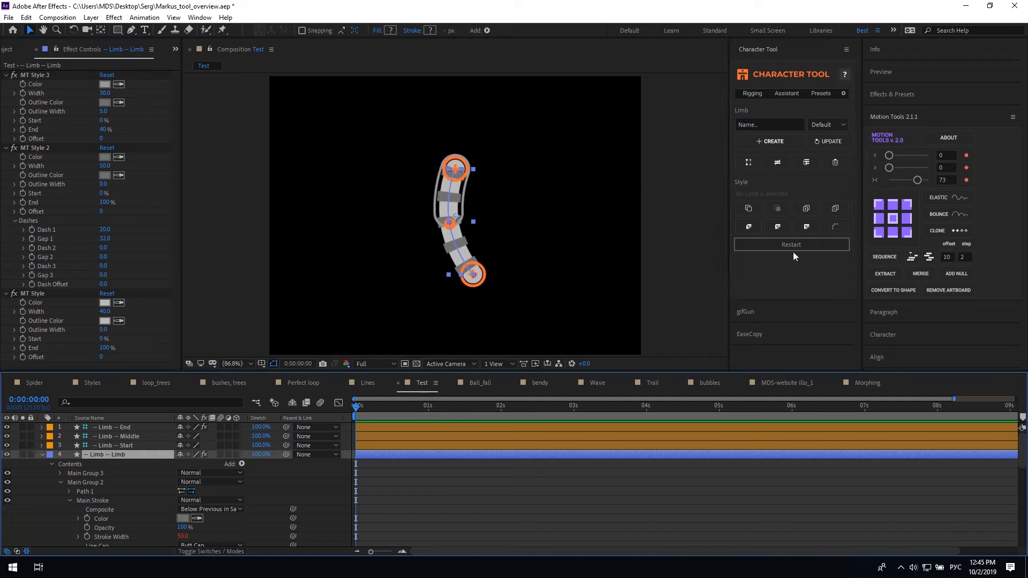
{"action": "left_click", "coordinate": [834, 232], "text": "alt"}
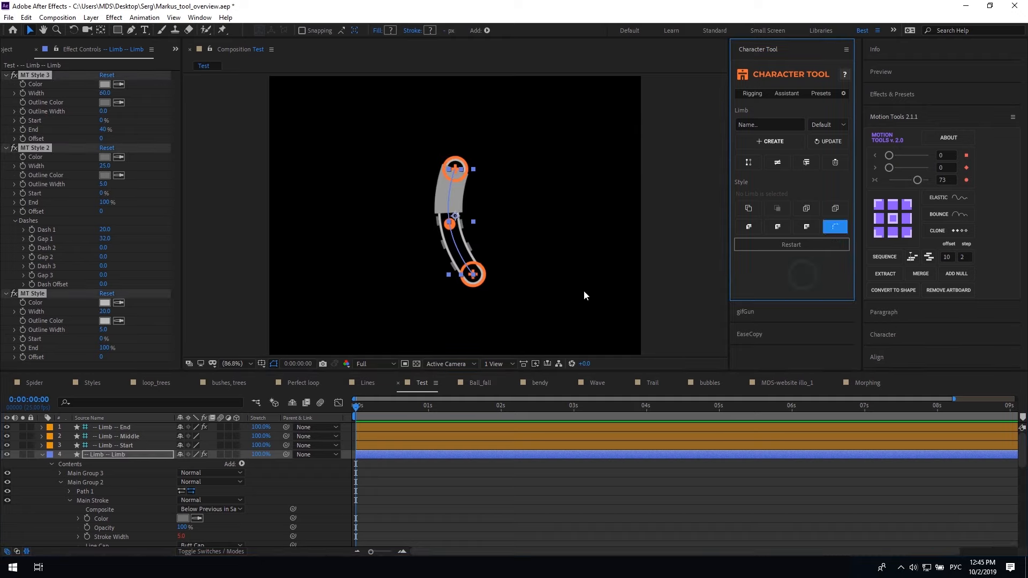
Drag the limb's End controller to straighten the limb, then deselect it
{"action": "left_click", "coordinate": [532, 303]}
{"action": "left_click", "coordinate": [475, 274]}
{"action": "left_click_drag", "start_coordinate": [495, 259], "coordinate": [473, 262]}
{"action": "left_click", "coordinate": [546, 503]}
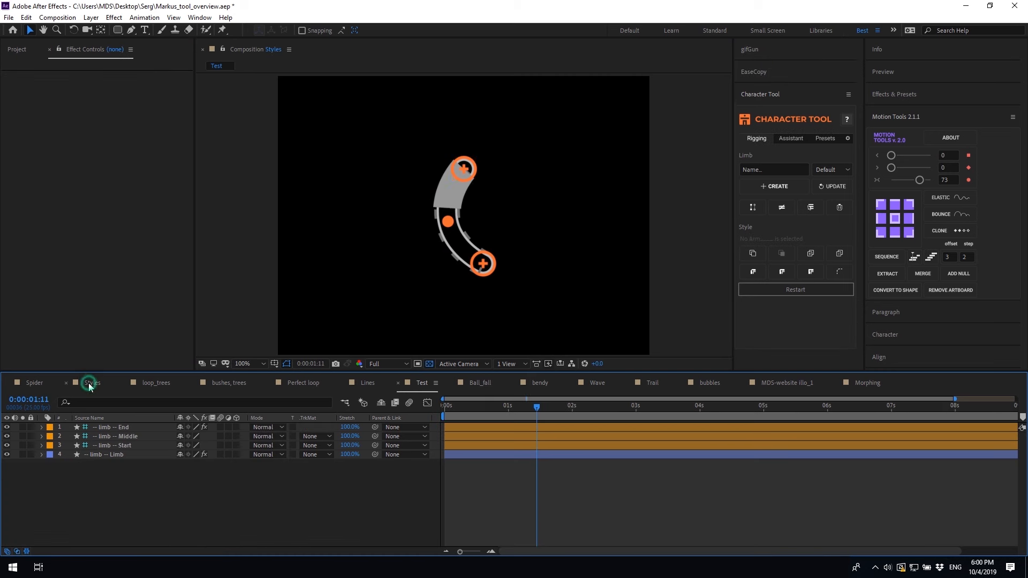
In the Styles composition, straighten the old limb and delete its rig
{"action": "left_click", "coordinate": [89, 382]}
{"action": "left_click_drag", "start_coordinate": [451, 289], "coordinate": [438, 304]}
{"action": "left_click", "coordinate": [464, 502]}
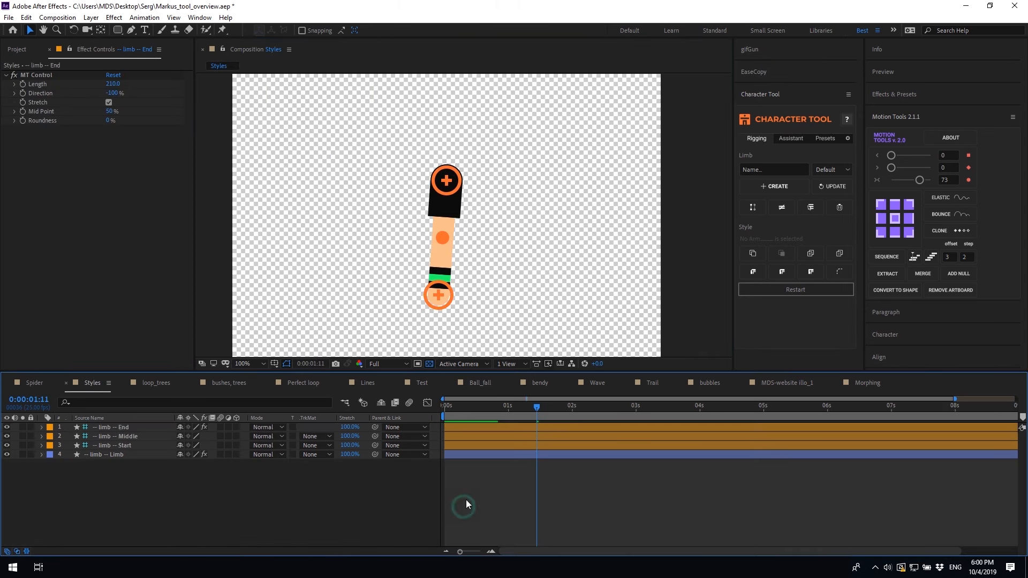
{"action": "left_click", "coordinate": [466, 455]}
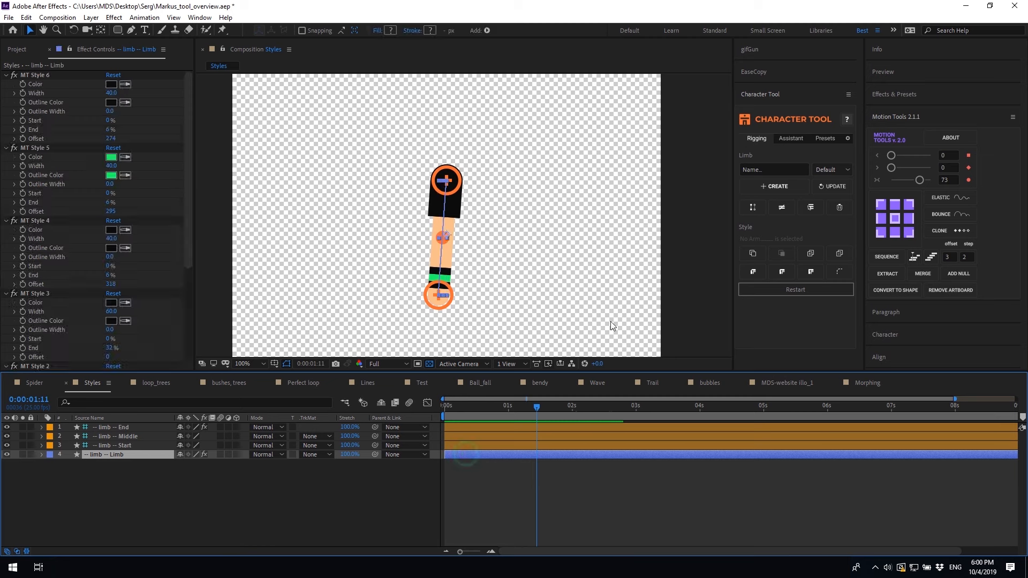
{"action": "left_click", "coordinate": [840, 206]}
Create a new arm rig with Length 210 and Roundness 0%, and add a second stroke
{"action": "left_click", "coordinate": [765, 187]}
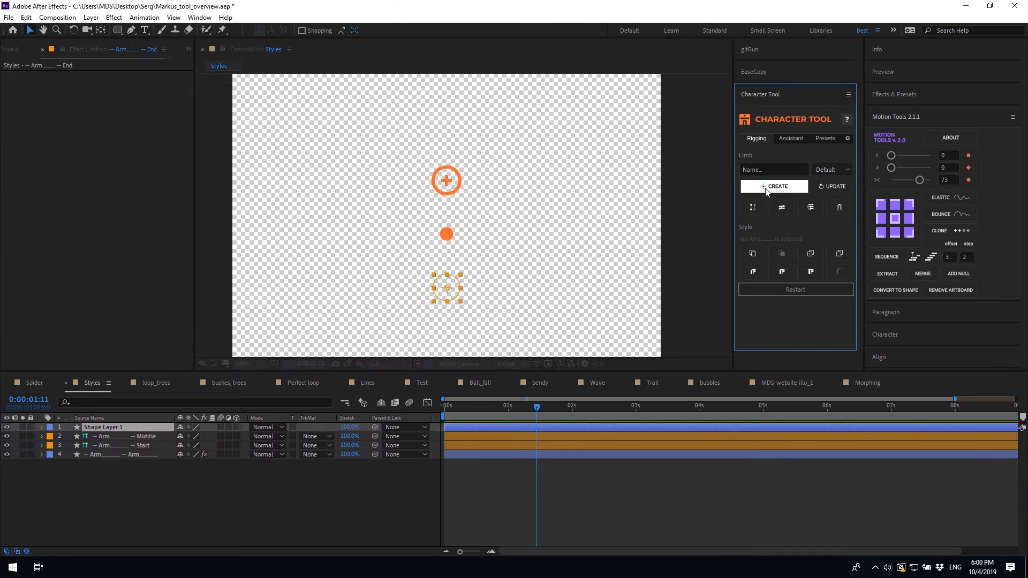
{"action": "left_click", "coordinate": [445, 290]}
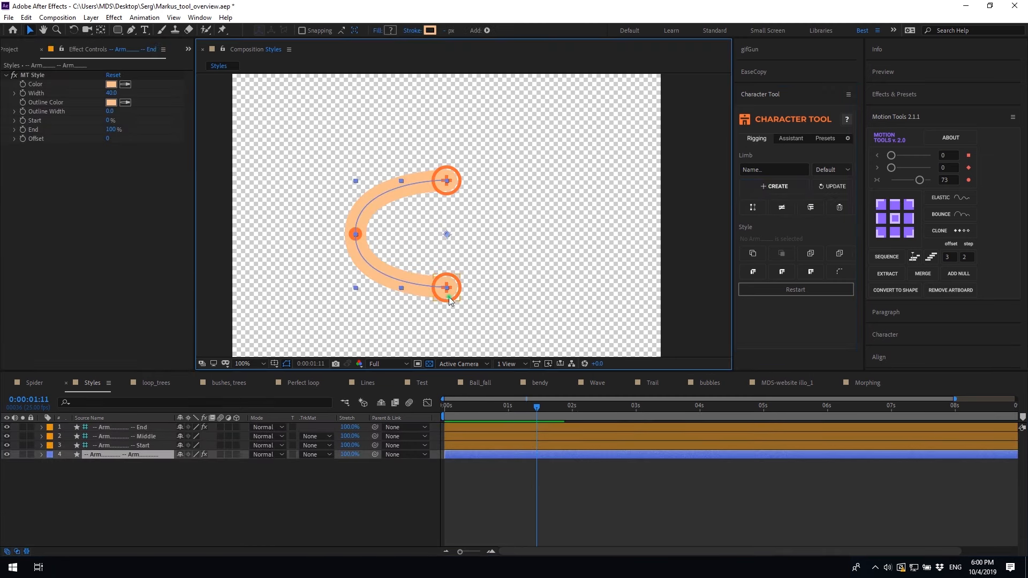
{"action": "left_click", "coordinate": [112, 84]}
{"action": "type", "text": "210"}
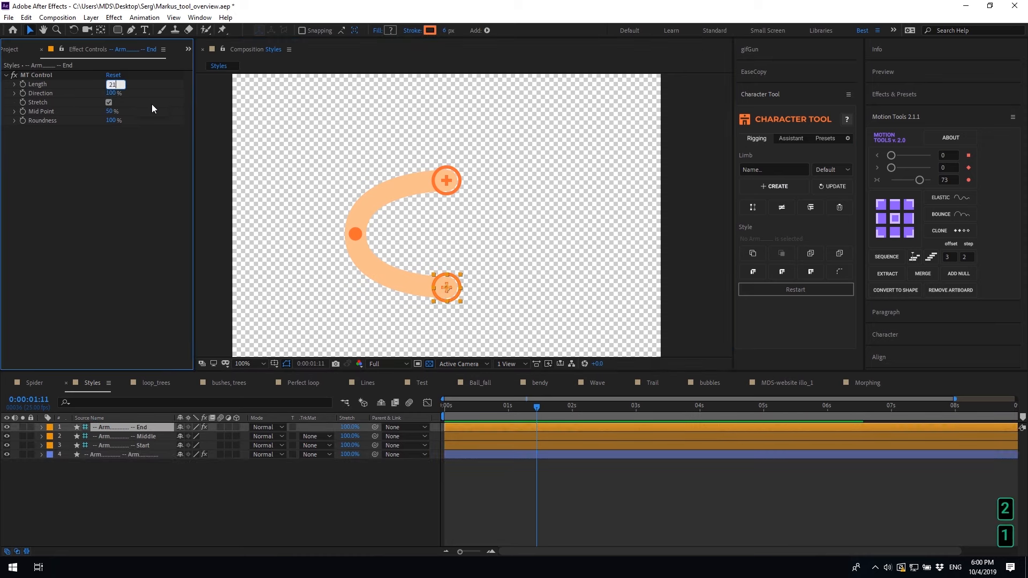
{"action": "left_click", "coordinate": [104, 136]}
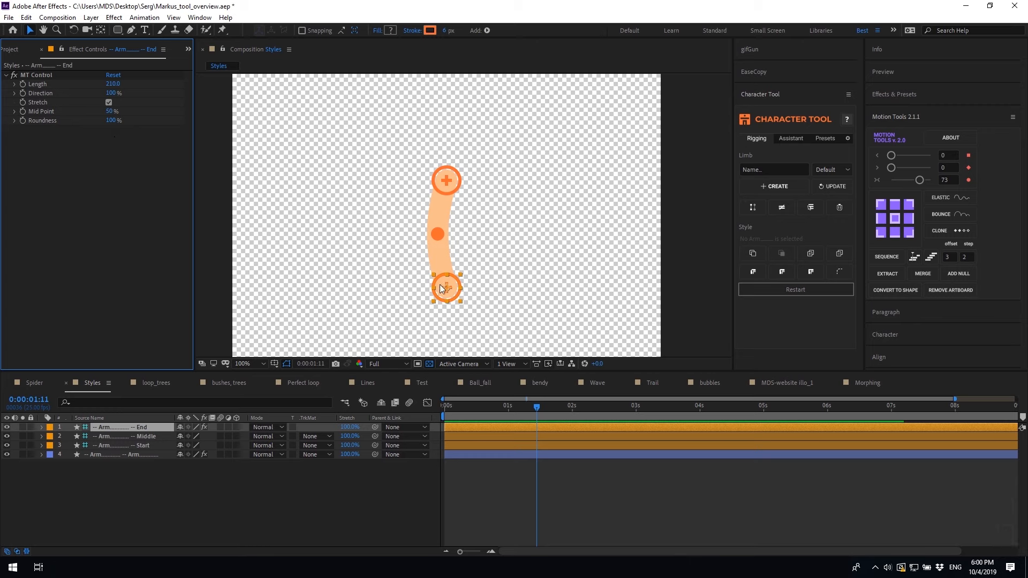
{"action": "left_click_drag", "start_coordinate": [444, 290], "coordinate": [428, 278]}
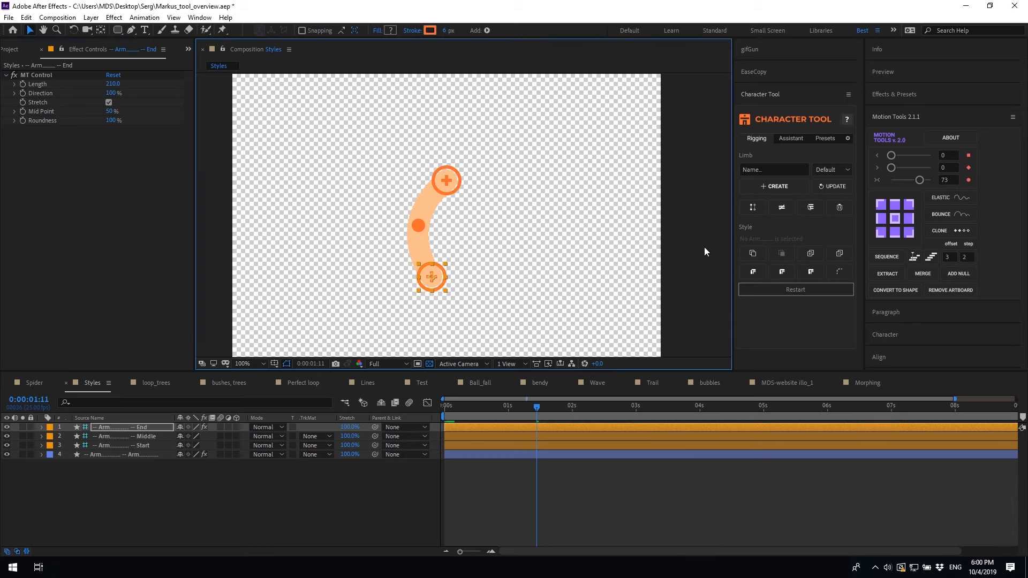
{"action": "left_click", "coordinate": [111, 120]}
{"action": "type", "text": "0"}
{"action": "key", "text": "Return"}
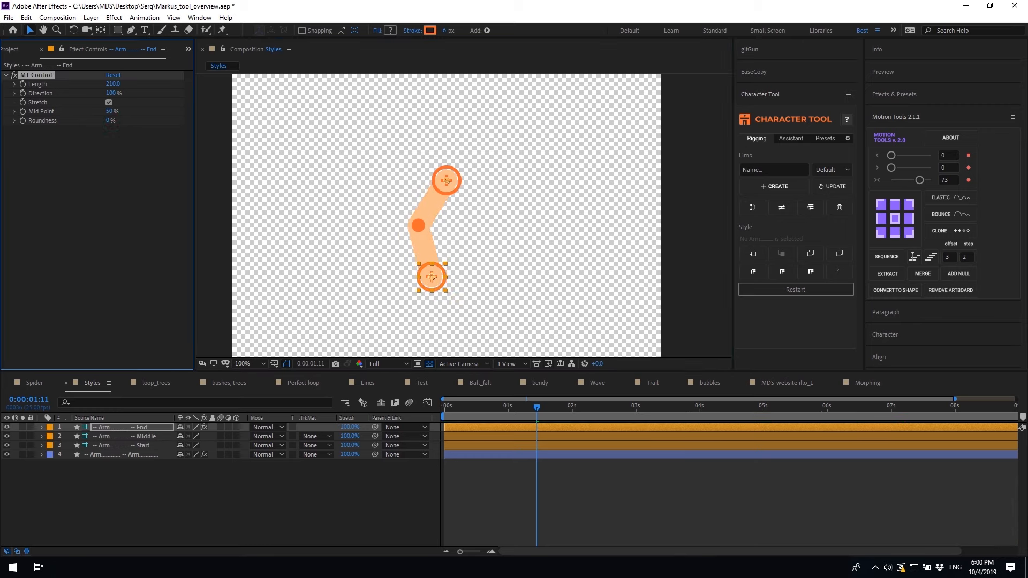
{"action": "left_click", "coordinate": [811, 254]}
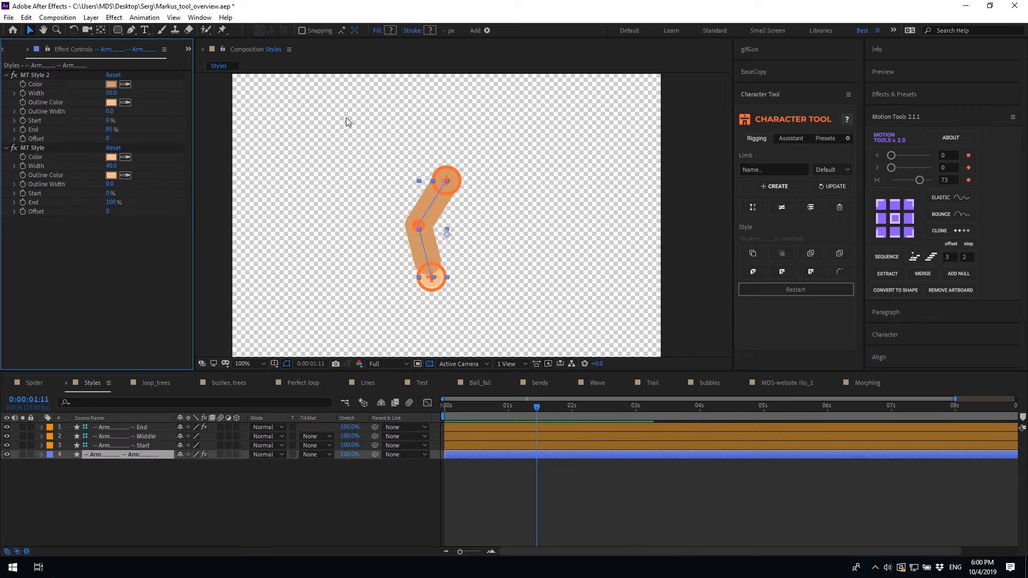
Shorten MT Style 2 to End 19%, colour it 1D1D1D with a matching outline, then add a third stroke
{"action": "left_click_drag", "start_coordinate": [111, 133], "coordinate": [78, 134]}
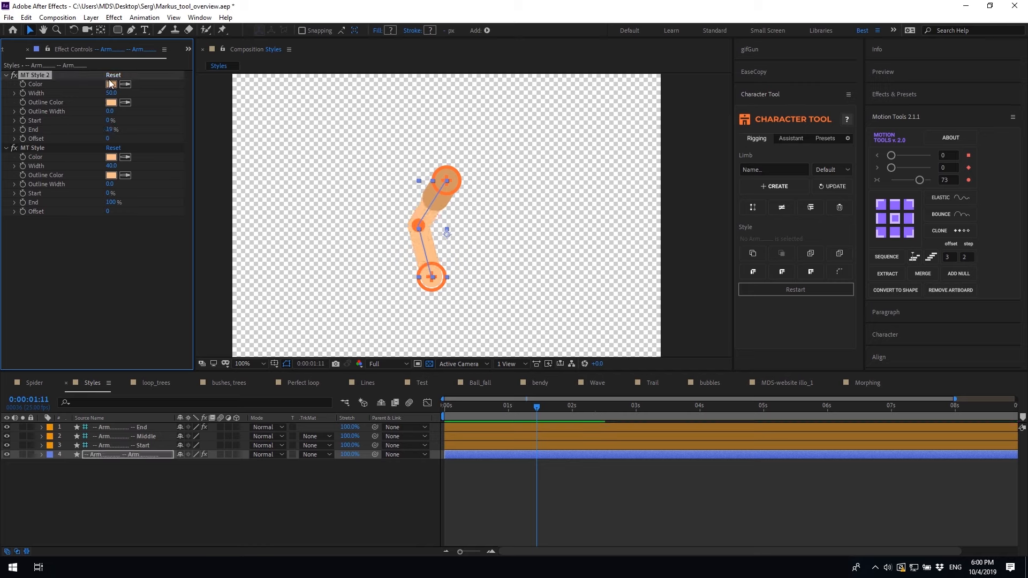
{"action": "left_click", "coordinate": [111, 84]}
{"action": "left_click_drag", "start_coordinate": [193, 179], "coordinate": [80, 244]}
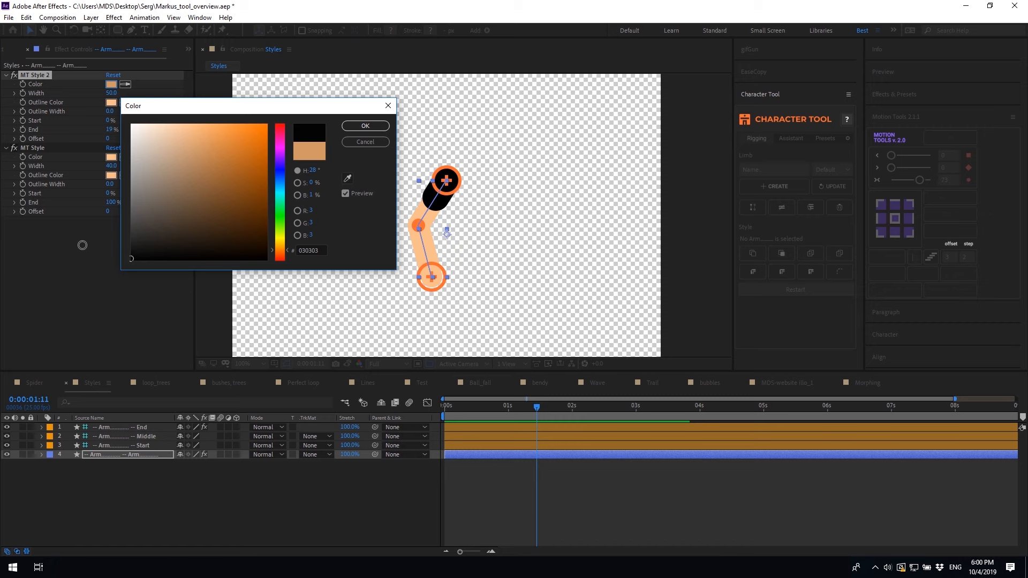
{"action": "left_click", "coordinate": [365, 127]}
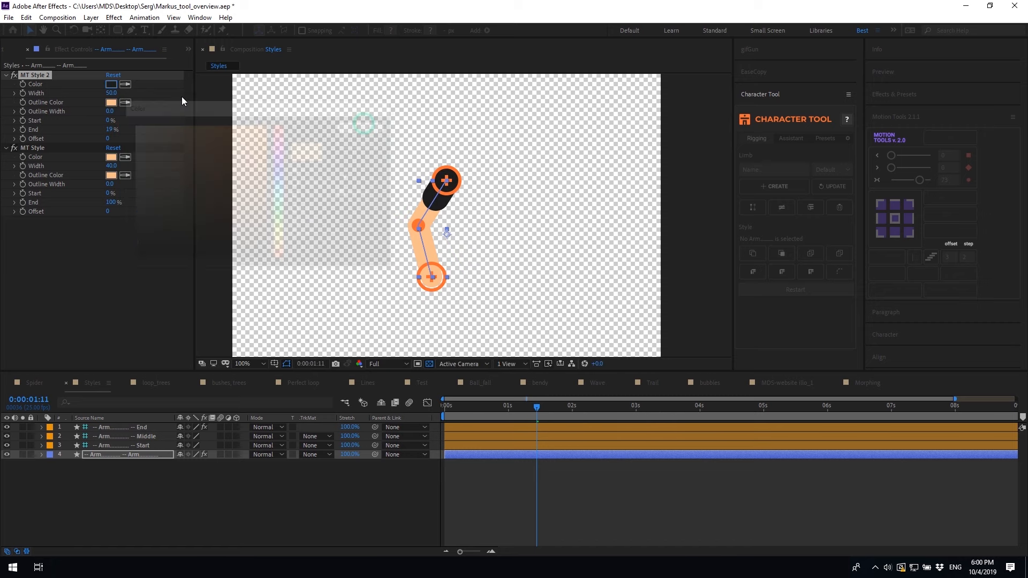
{"action": "left_click", "coordinate": [114, 85]}
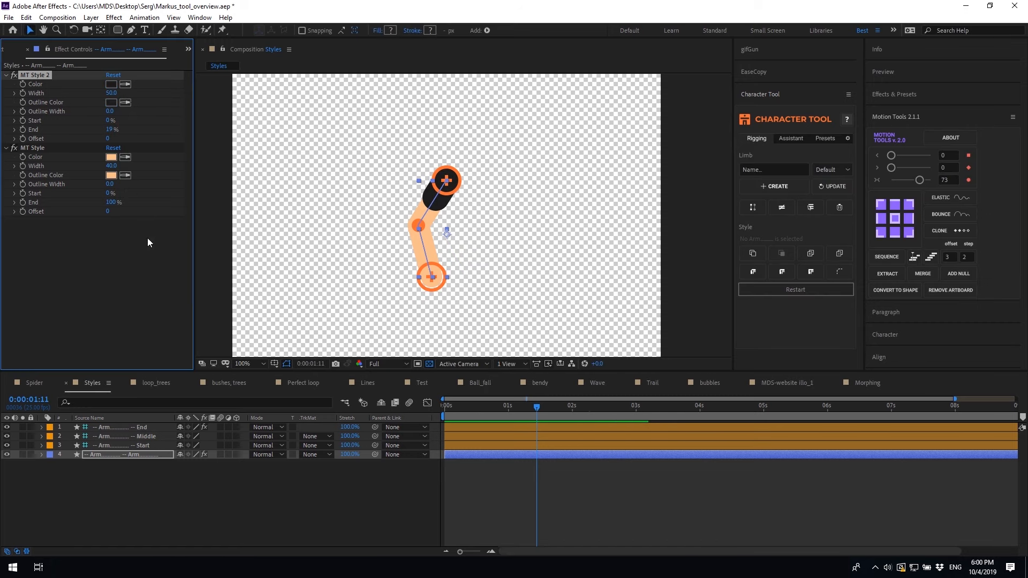
{"action": "left_click", "coordinate": [165, 133]}
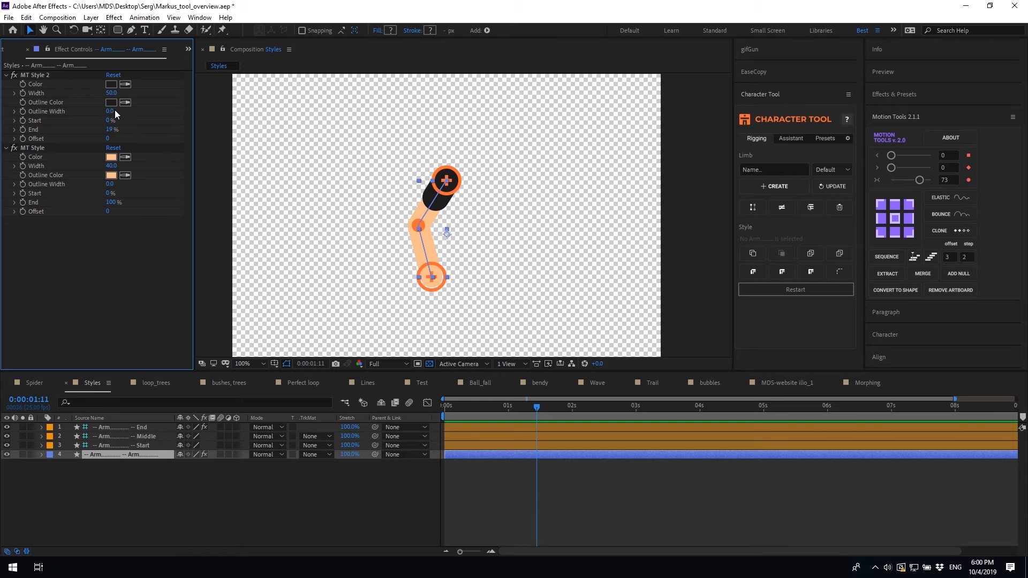
{"action": "left_click", "coordinate": [811, 255]}
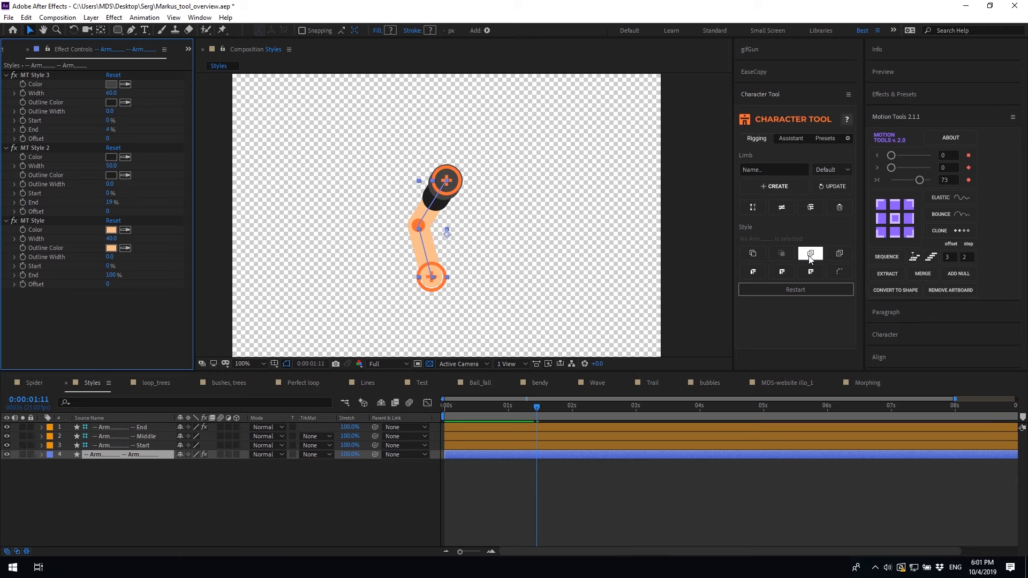
Give MT Style 3 butt caps and End 36%, then set MT Style 2 Width to 60
{"action": "left_click", "coordinate": [45, 75]}
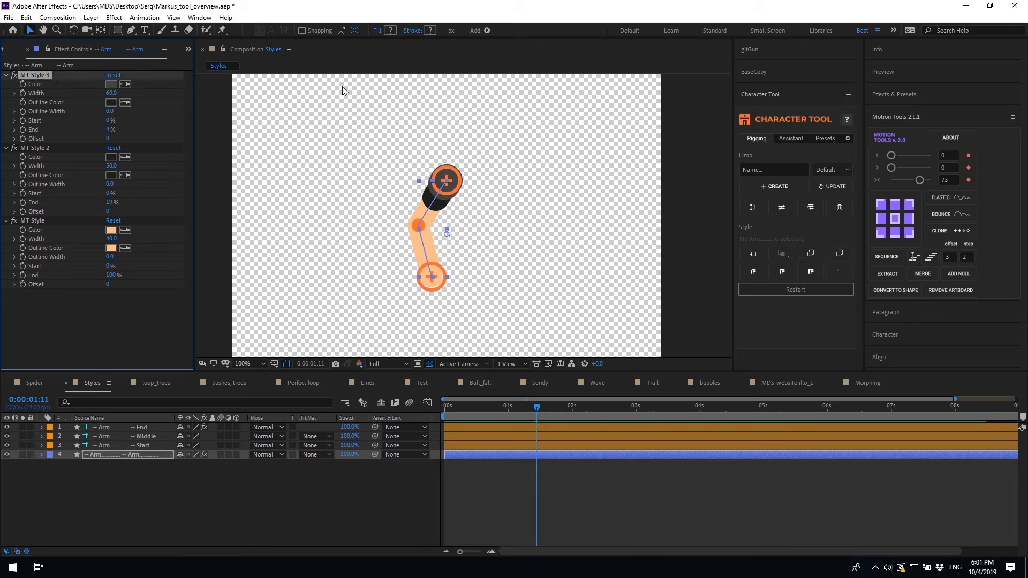
{"action": "left_click", "coordinate": [754, 273]}
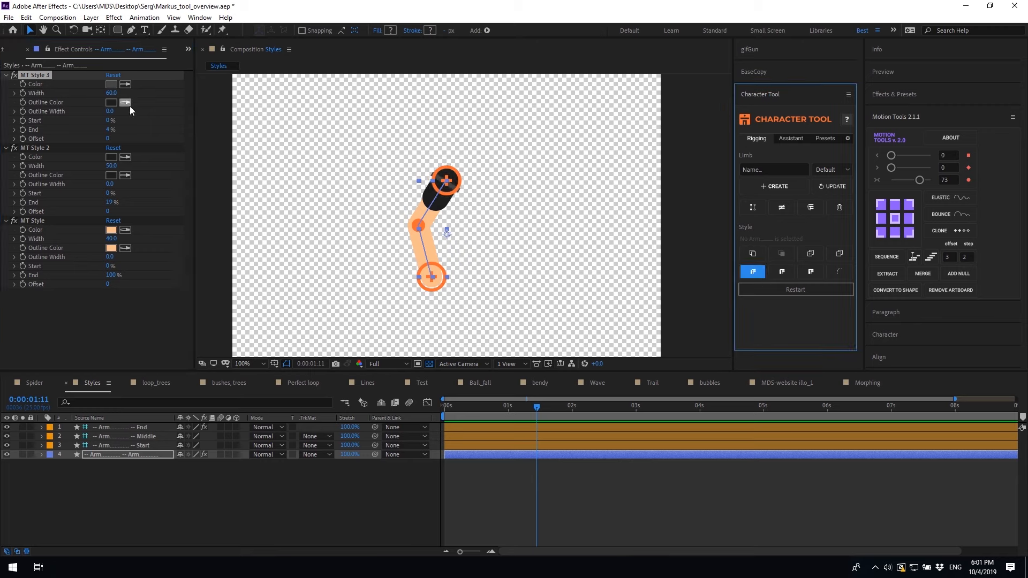
{"action": "left_click", "coordinate": [113, 159]}
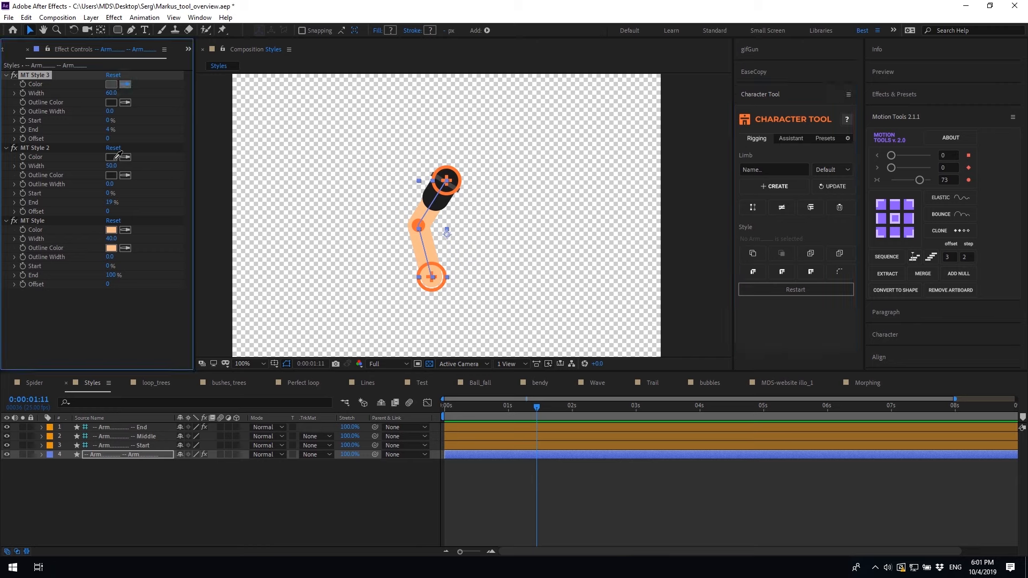
{"action": "left_click_drag", "start_coordinate": [108, 131], "coordinate": [124, 128]}
{"action": "scroll", "coordinate": [436, 185], "scroll_direction": "up", "scroll_amount": 1}
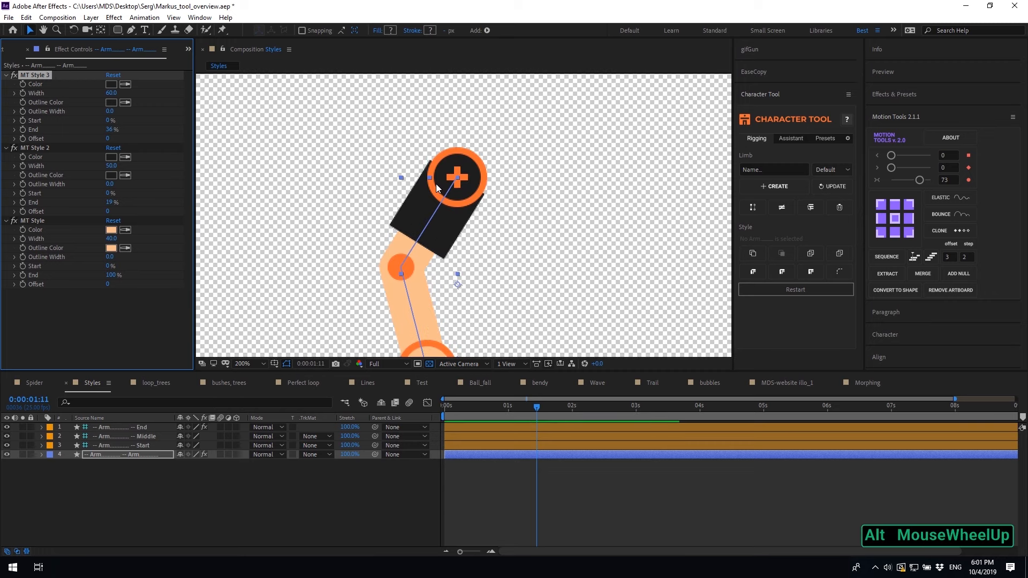
{"action": "left_click", "coordinate": [113, 166]}
{"action": "type", "text": "60"}
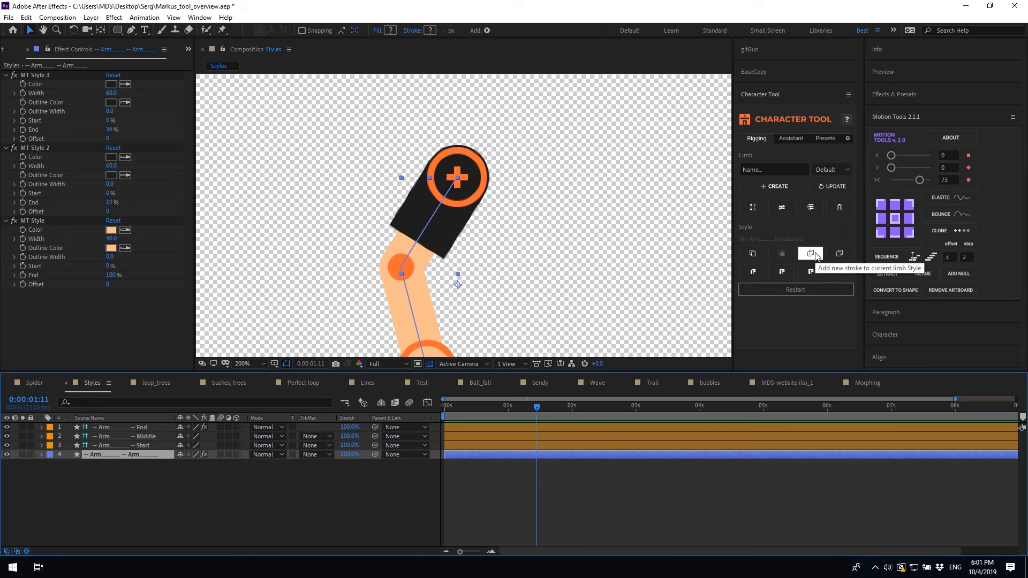
Add MT Style 4 with Width 40, End 6% and Offset about 319, then add a fifth stroke
{"action": "left_click", "coordinate": [812, 254]}
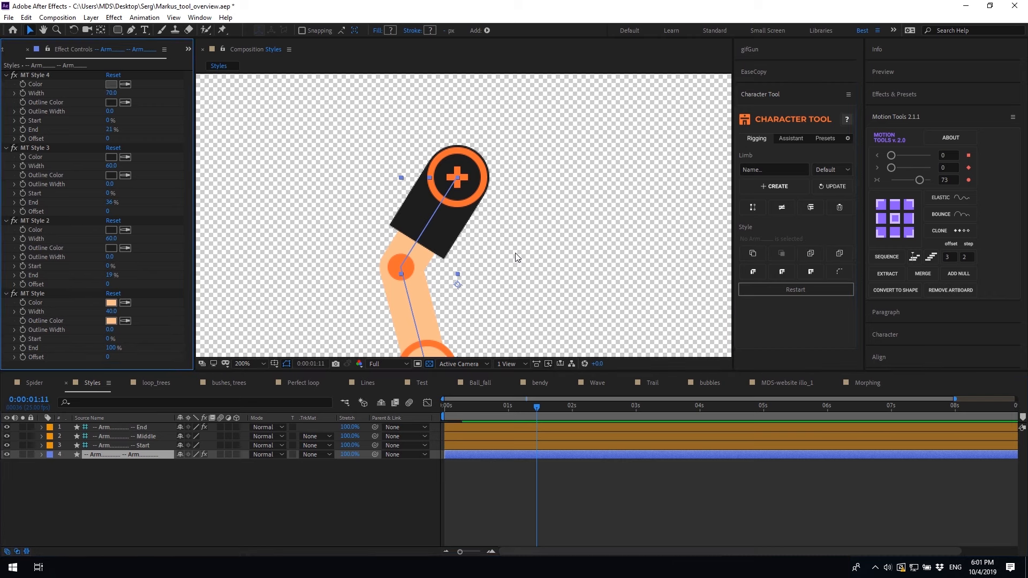
{"action": "scroll", "coordinate": [497, 247], "scroll_direction": "down", "scroll_amount": 2}
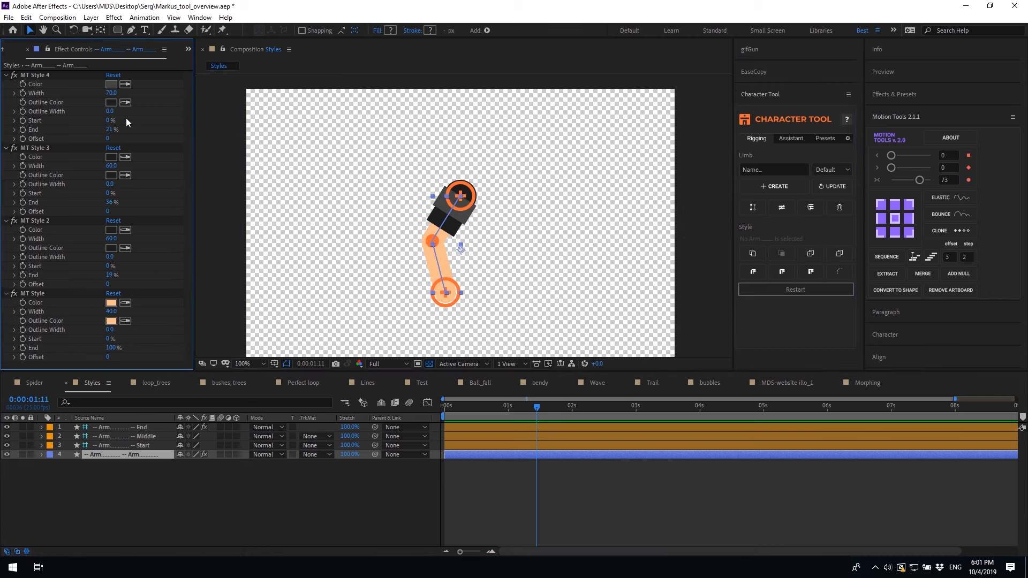
{"action": "left_click", "coordinate": [110, 94]}
{"action": "type", "text": "40"}
{"action": "left_click", "coordinate": [160, 119]}
{"action": "left_click", "coordinate": [114, 135]}
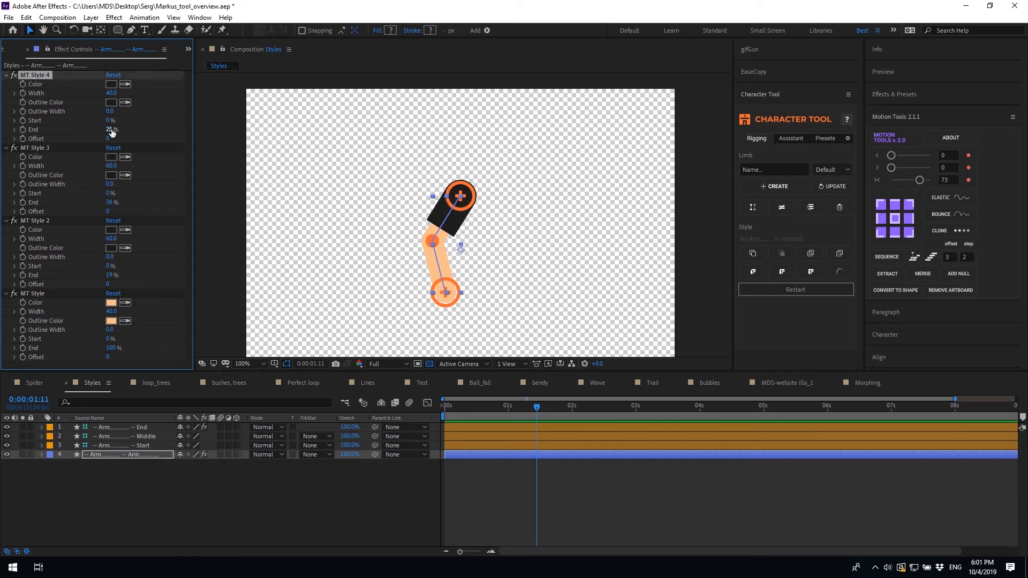
{"action": "left_click", "coordinate": [111, 132]}
{"action": "type", "text": "6"}
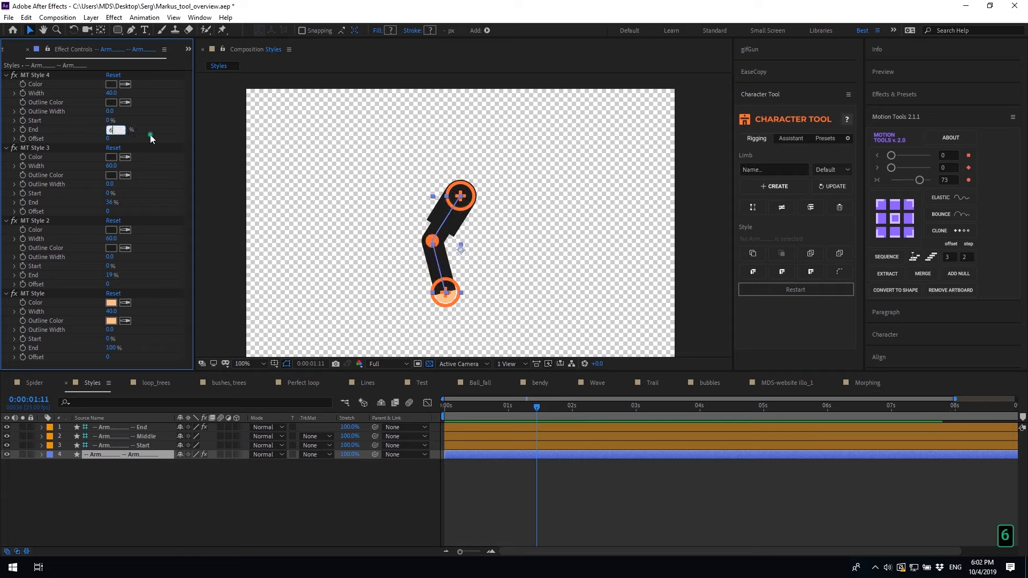
{"action": "left_click", "coordinate": [105, 138]}
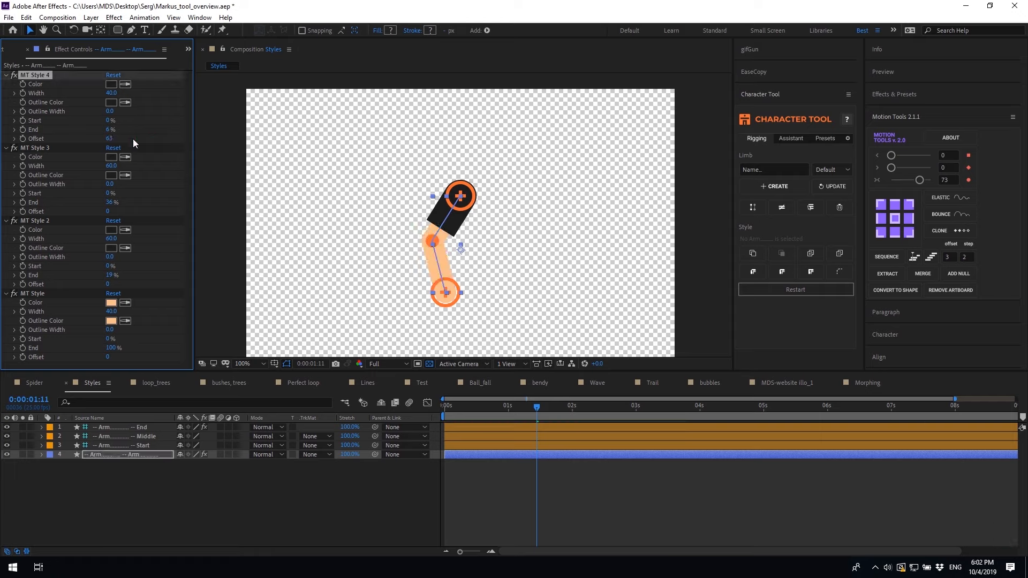
{"action": "left_click_drag", "start_coordinate": [109, 140], "coordinate": [244, 139]}
{"action": "left_click", "coordinate": [812, 254]}
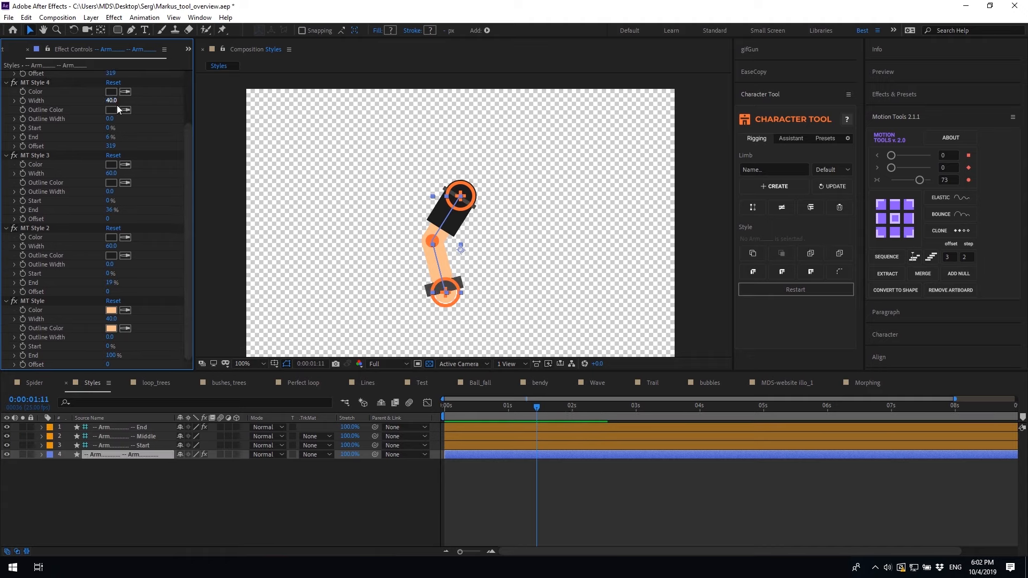
Give the fifth stroke Width 40 and End 6%, sliding it along the arm
{"action": "left_click", "coordinate": [110, 93]}
{"action": "type", "text": "40"}
{"action": "left_click", "coordinate": [152, 112]}
{"action": "left_click", "coordinate": [109, 129]}
{"action": "type", "text": "6"}
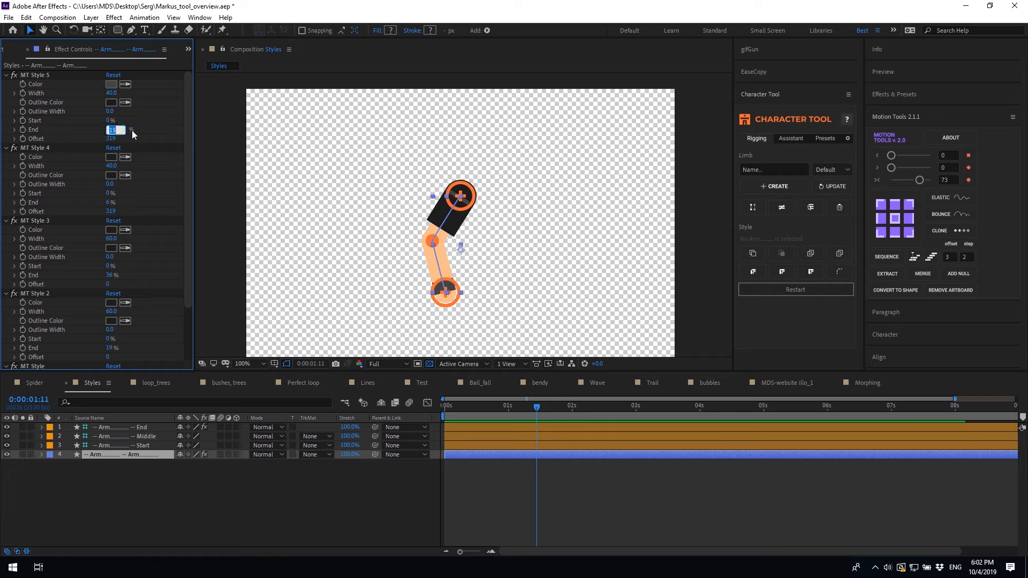
{"action": "key", "text": "Return"}
{"action": "mouse_move", "coordinate": [110, 138]}
{"action": "left_mouse_down"}
{"action": "mouse_move", "coordinate": [125, 138]}
{"action": "mouse_move", "coordinate": [109, 141]}
{"action": "left_mouse_up"}
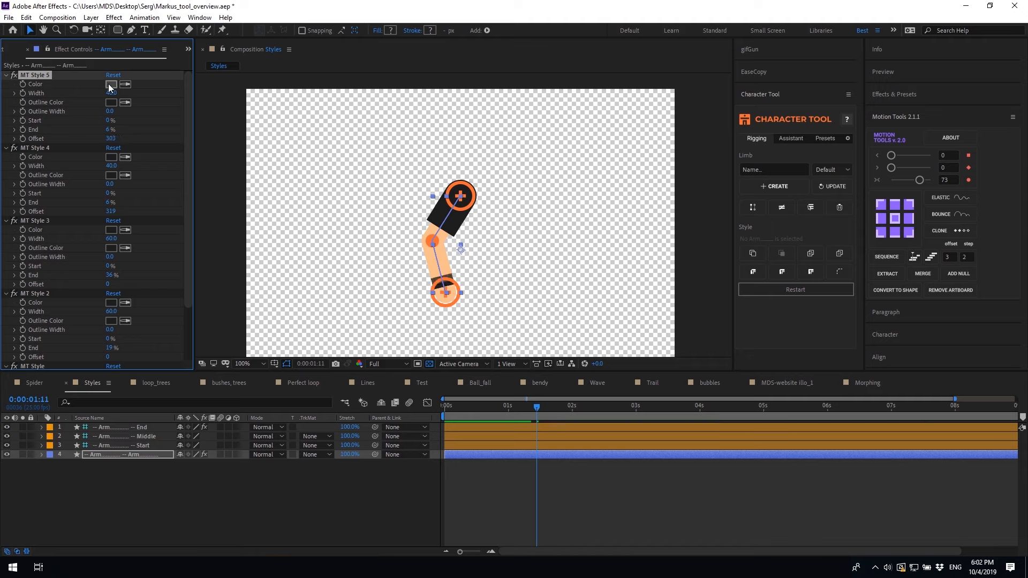
Color the fifth band bright green 10FA78 and set its Offset to 294, just above the dark band
{"action": "left_click", "coordinate": [110, 84]}
{"action": "left_click", "coordinate": [279, 205]}
{"action": "left_click_drag", "start_coordinate": [251, 144], "coordinate": [259, 126]}
{"action": "left_click", "coordinate": [356, 123]}
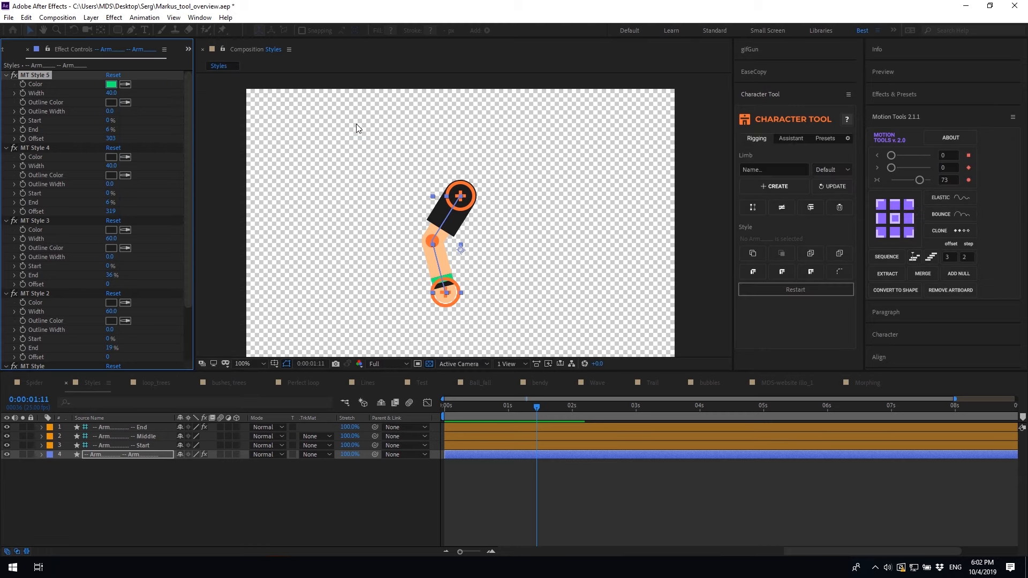
{"action": "left_click_drag", "start_coordinate": [111, 138], "coordinate": [105, 138]}
{"action": "left_click", "coordinate": [811, 253]}
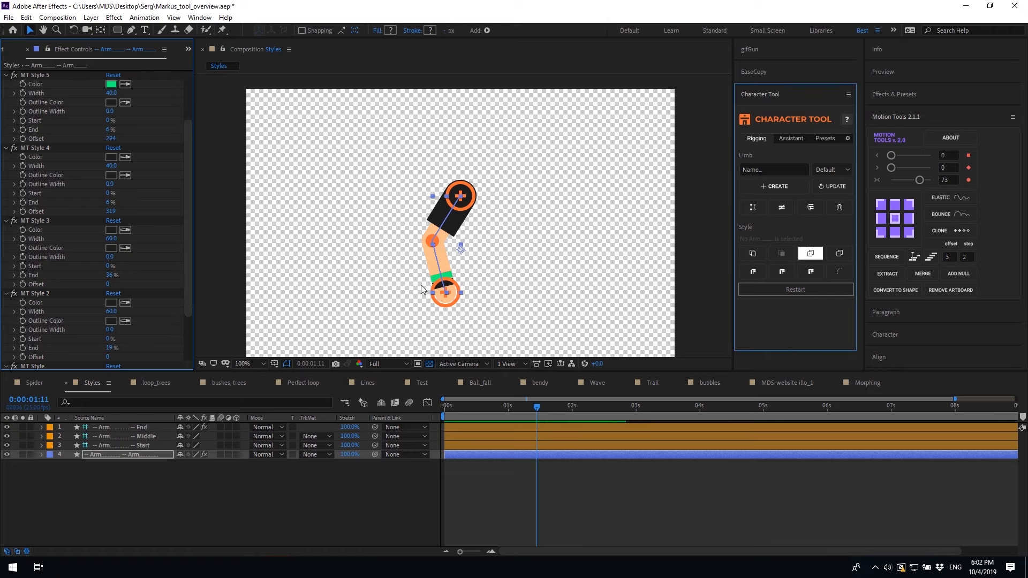
Zoom in on the lower arm and set MT Style 6 to Width 40 and End 6%, adjusting its offset
{"action": "key", "text": "period"}
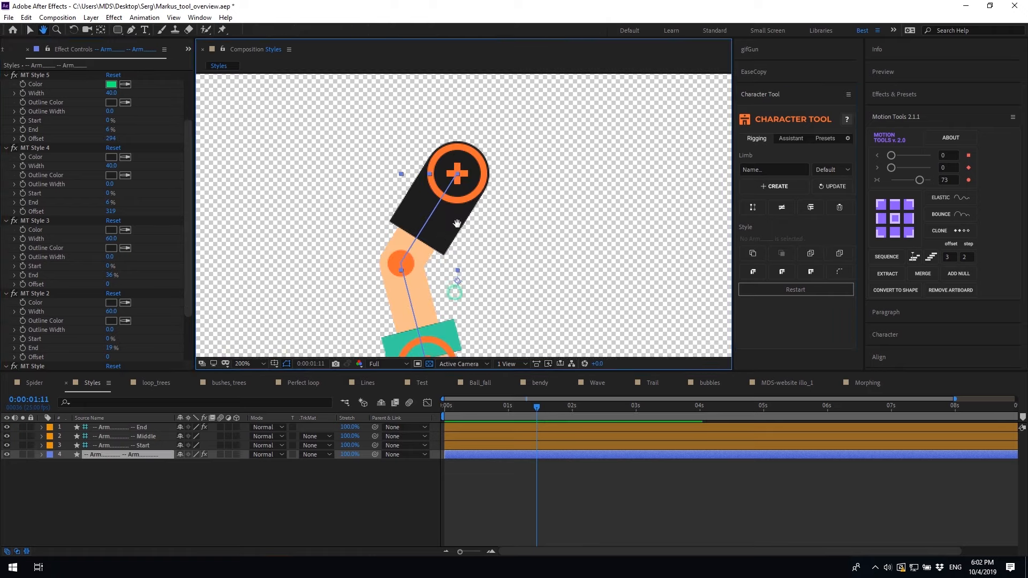
{"action": "left_click_drag", "start_coordinate": [455, 295], "coordinate": [458, 223]}
{"action": "scroll", "coordinate": [130, 115], "scroll_direction": "up", "scroll_amount": 3}
{"action": "left_click", "coordinate": [111, 92]}
{"action": "type", "text": "40"}
{"action": "left_click", "coordinate": [153, 112]}
{"action": "left_click_drag", "start_coordinate": [108, 128], "coordinate": [104, 143]}
{"action": "left_click", "coordinate": [110, 138]}
{"action": "left_click", "coordinate": [147, 129]}
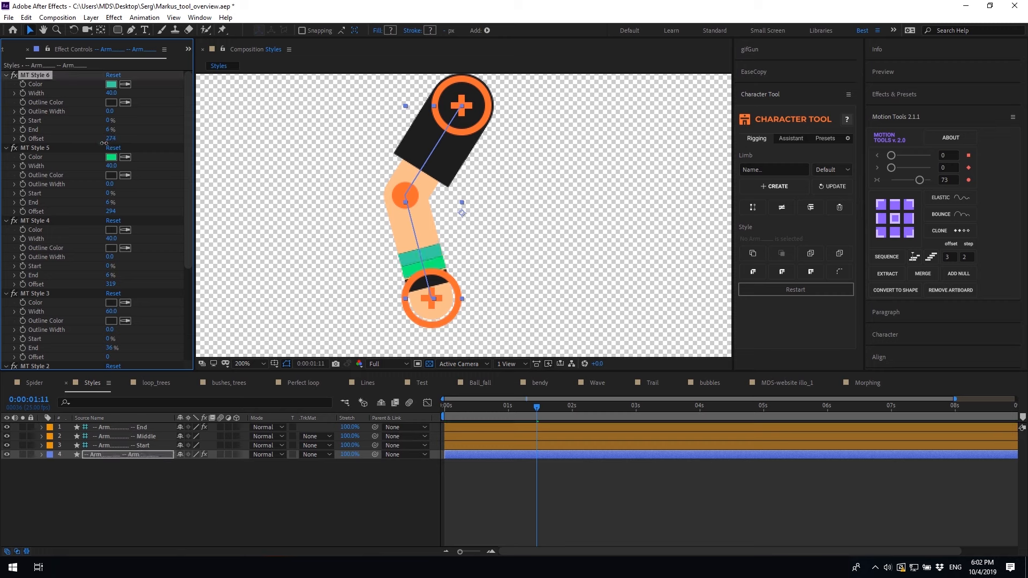
Shift MT Style 5's offset to 298 and nudge MT Style 6 along the arm
{"action": "left_click", "coordinate": [111, 213]}
{"action": "left_click_drag", "start_coordinate": [111, 213], "coordinate": [114, 212]}
{"action": "left_click_drag", "start_coordinate": [111, 140], "coordinate": [113, 139]}
Eyedropper a green Outline Color for MT Style 5 and a dark Color for MT Style 6
{"action": "left_click", "coordinate": [125, 175]}
{"action": "left_click", "coordinate": [111, 157]}
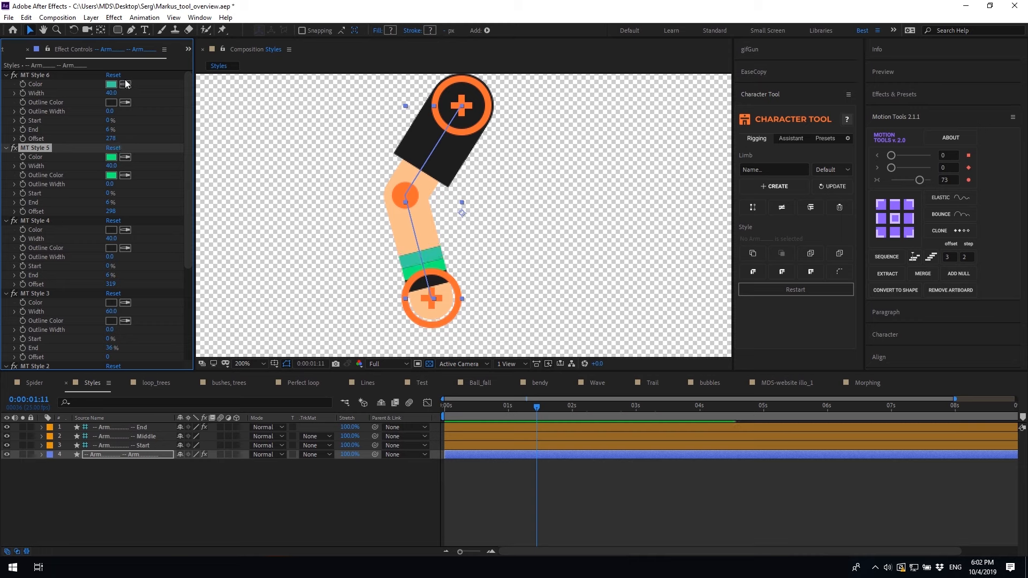
{"action": "left_click", "coordinate": [125, 85]}
{"action": "left_click", "coordinate": [111, 103]}
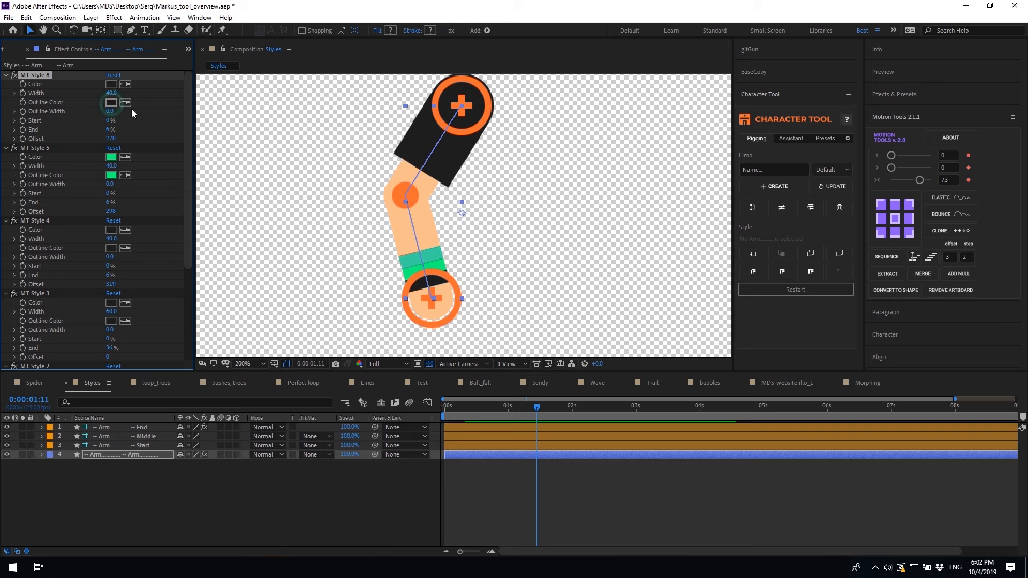
Pose the arm by dragging its End controller lower
{"action": "left_click", "coordinate": [560, 490]}
{"action": "scroll", "coordinate": [513, 290], "scroll_direction": "down", "scroll_amount": 2}
{"action": "left_click", "coordinate": [455, 259]}
{"action": "left_click_drag", "start_coordinate": [454, 255], "coordinate": [479, 270]}
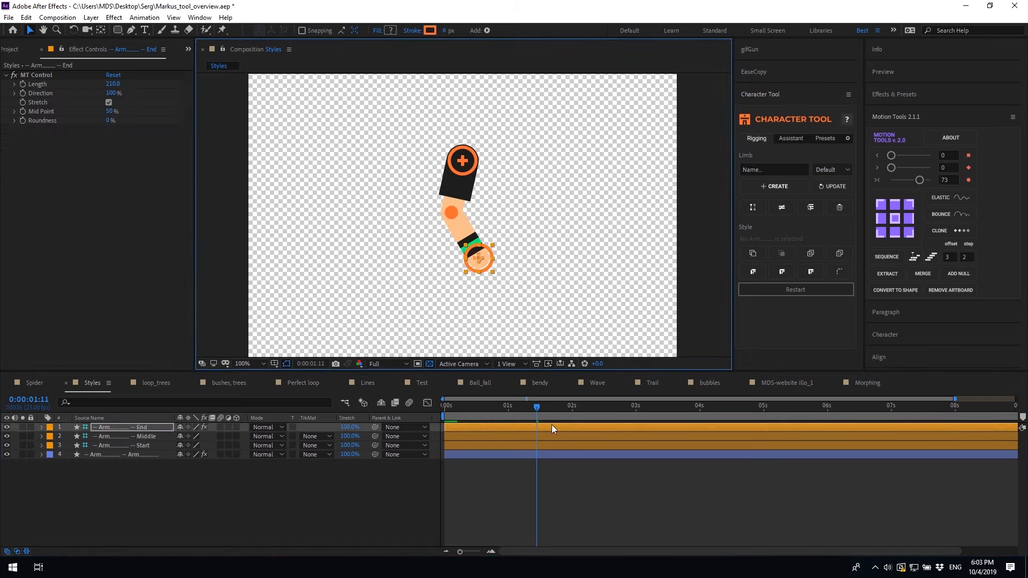
Bake the arm's styles, scrub the MT Style 6 and Style 5 widths, and bake again
{"action": "left_click", "coordinate": [557, 455]}
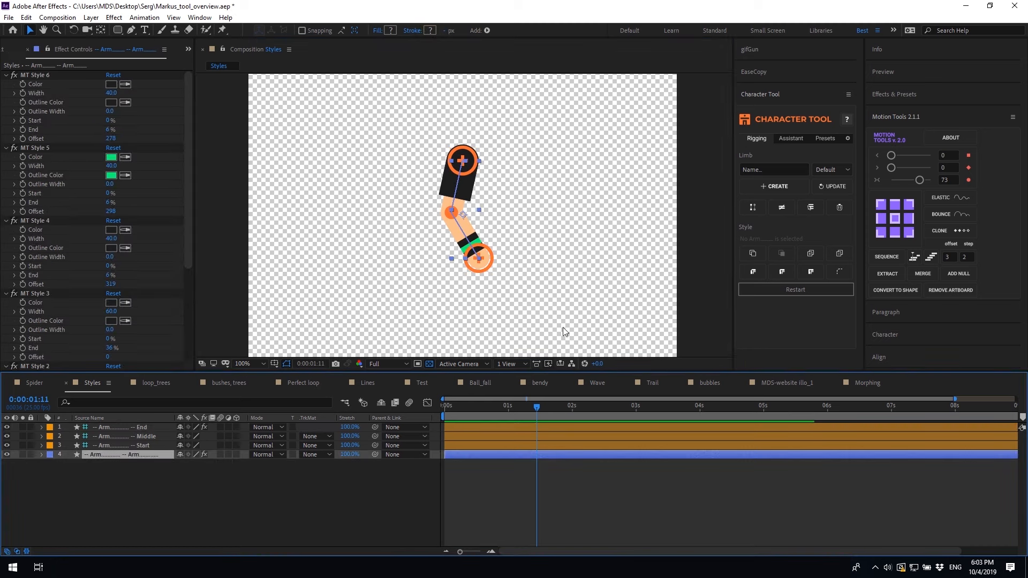
{"action": "left_click", "coordinate": [783, 208]}
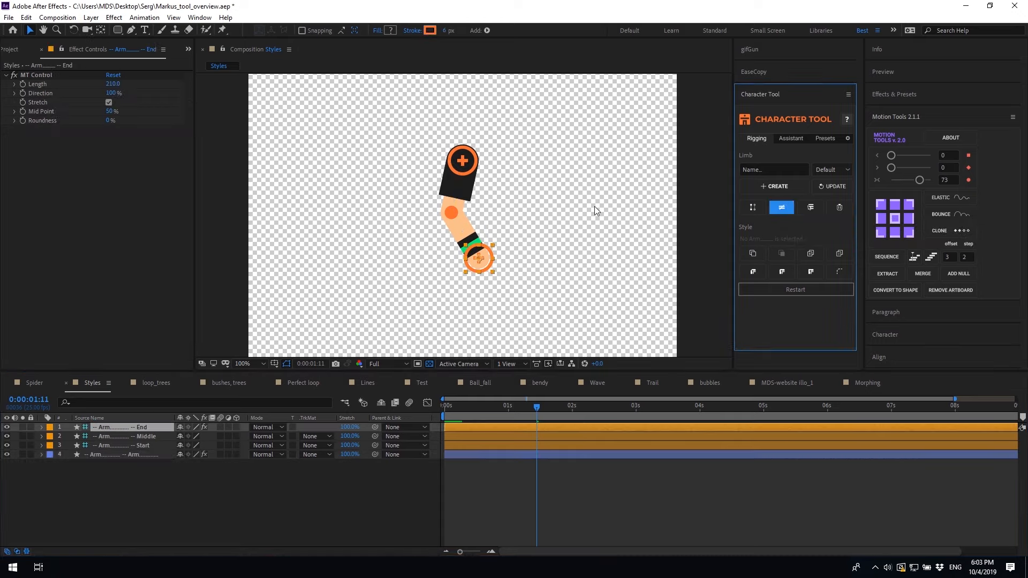
{"action": "left_click", "coordinate": [105, 454]}
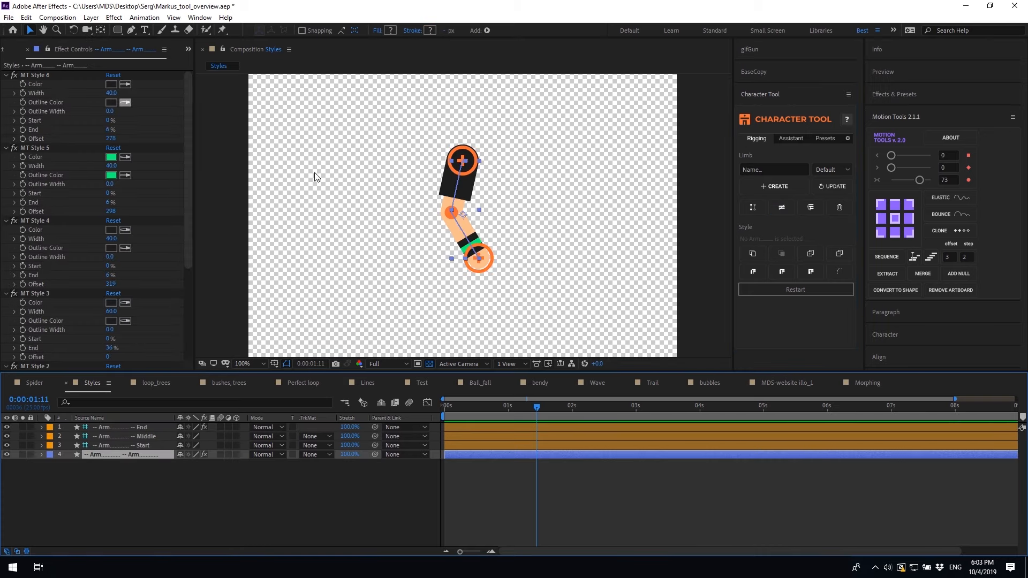
{"action": "left_click_drag", "start_coordinate": [110, 94], "coordinate": [128, 95]}
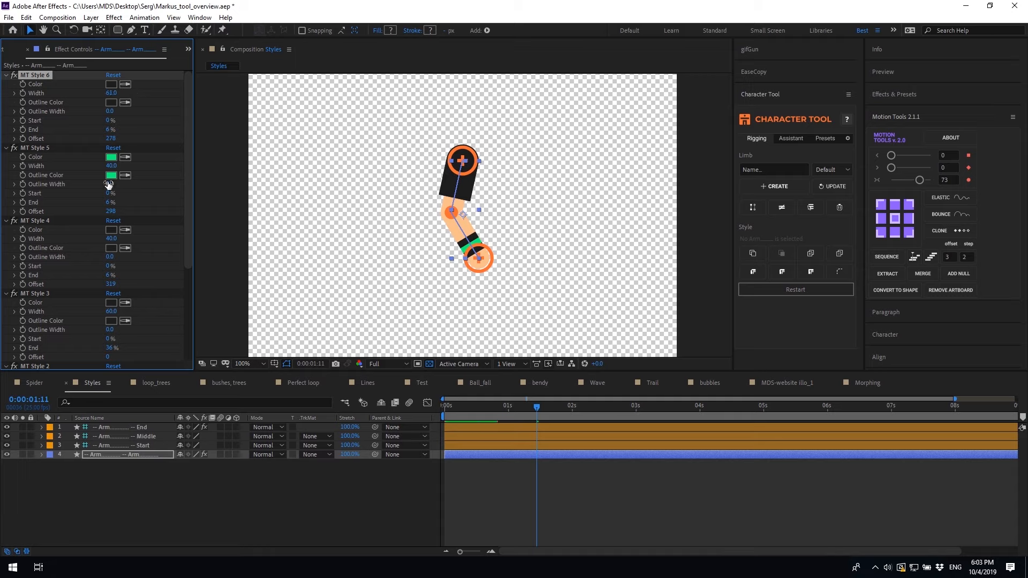
{"action": "left_click_drag", "start_coordinate": [112, 169], "coordinate": [128, 166]}
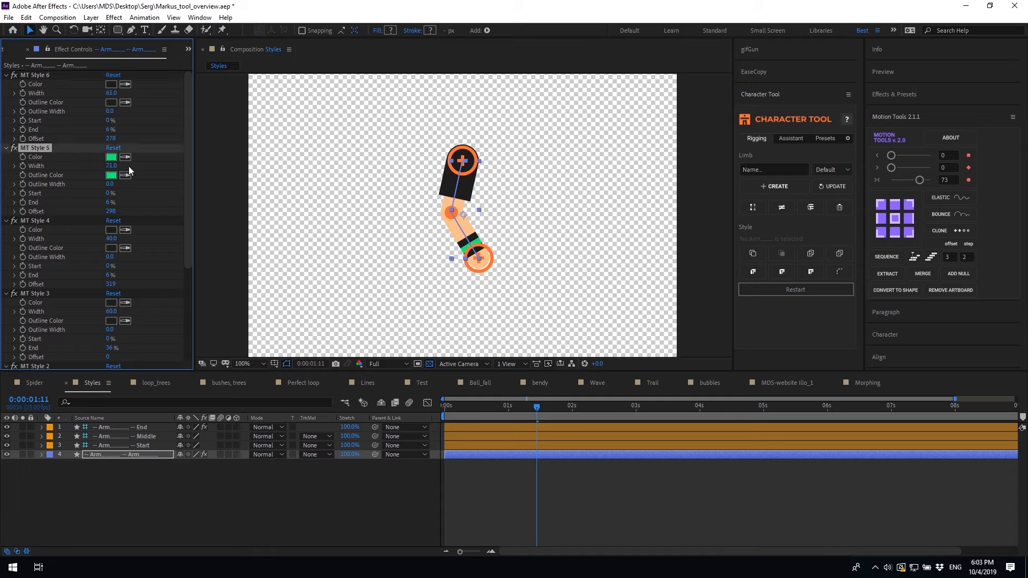
{"action": "left_click_drag", "start_coordinate": [577, 452], "coordinate": [573, 482]}
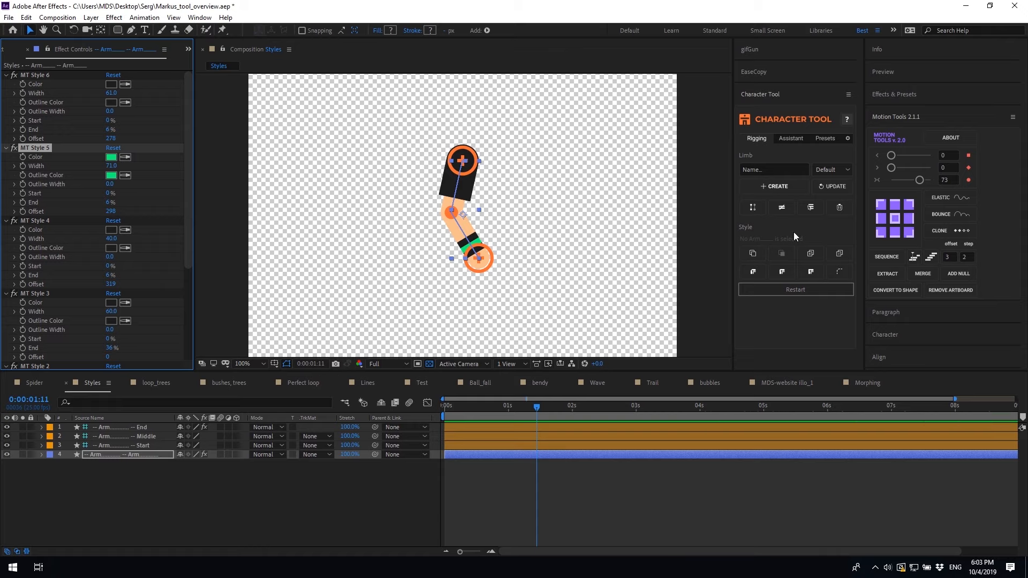
{"action": "left_click", "coordinate": [789, 209]}
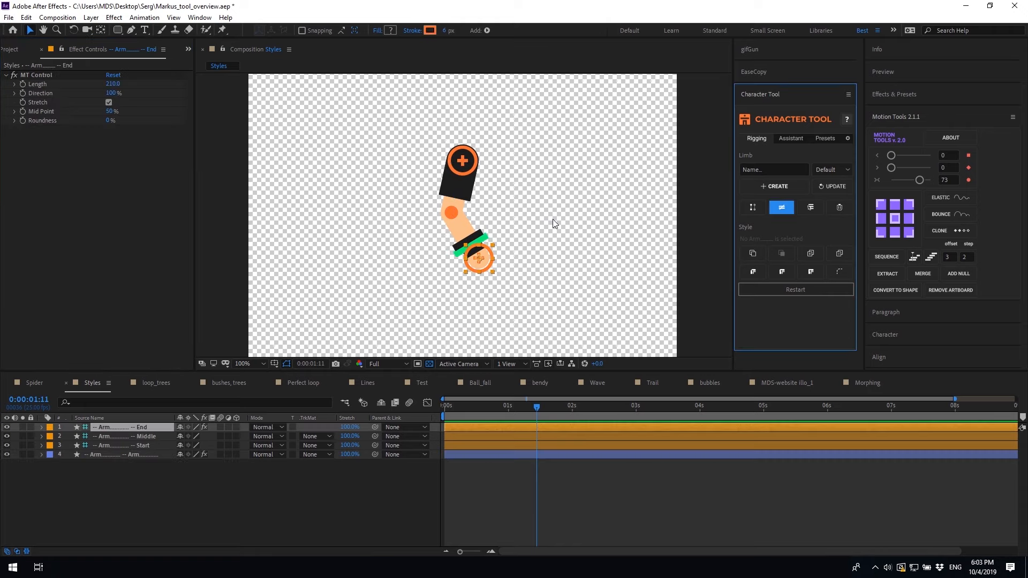
Reset MT Style 5's width to 40
{"action": "left_click", "coordinate": [516, 455]}
{"action": "left_click", "coordinate": [112, 166]}
{"action": "type", "text": "40"}
{"action": "key", "text": "Return"}
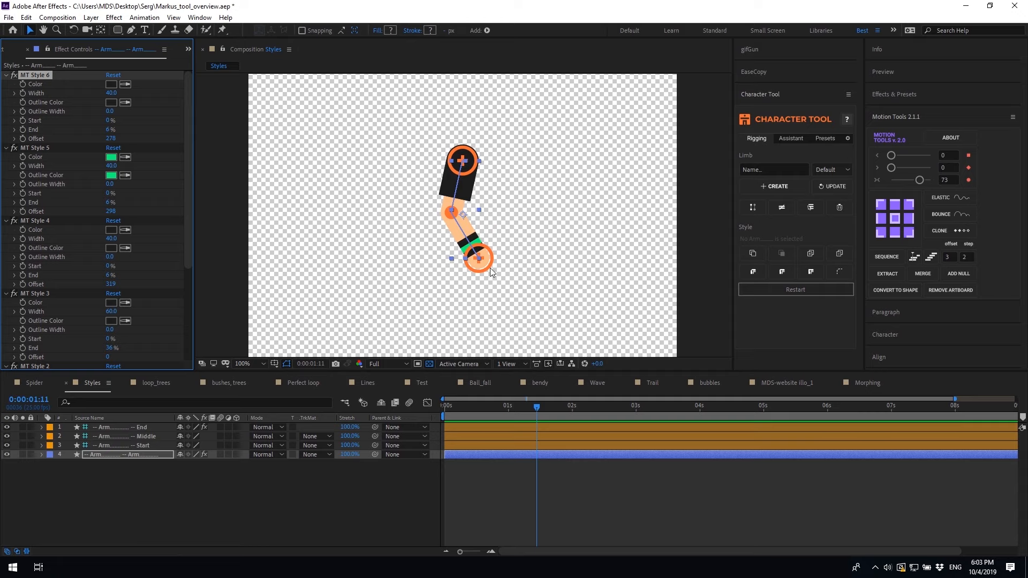
Pose the arm with its End controller, hiding the styles while posing and then showing them again
{"action": "left_click", "coordinate": [484, 255]}
{"action": "left_click_drag", "start_coordinate": [485, 255], "coordinate": [431, 264]}
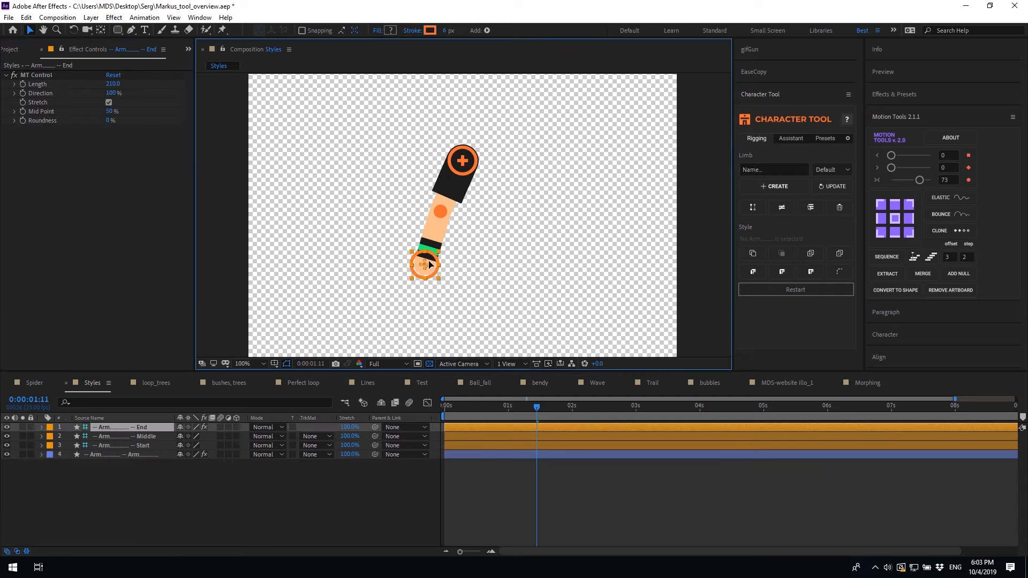
{"action": "left_click", "coordinate": [791, 210], "text": "alt"}
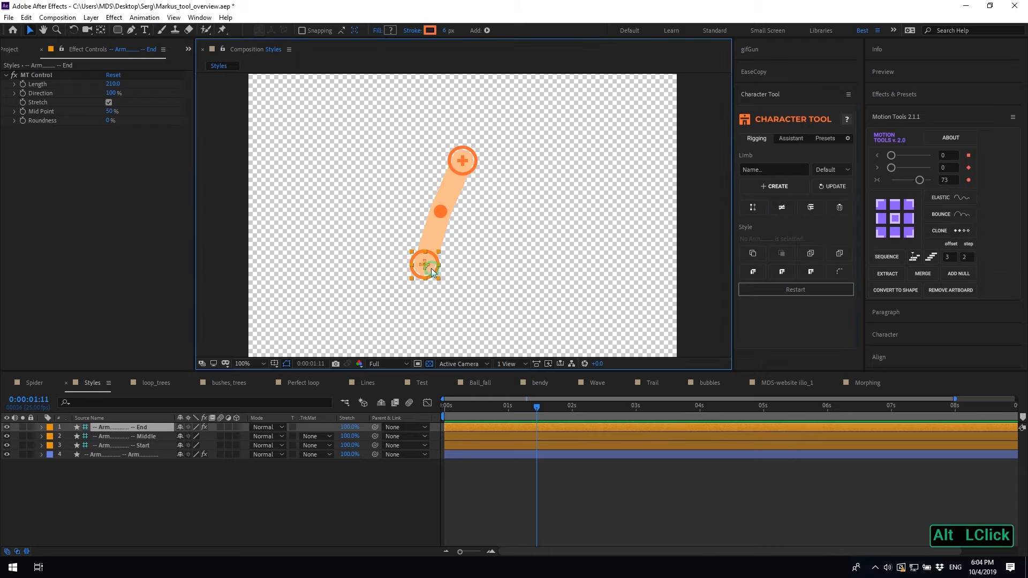
{"action": "left_click_drag", "start_coordinate": [432, 269], "coordinate": [487, 246]}
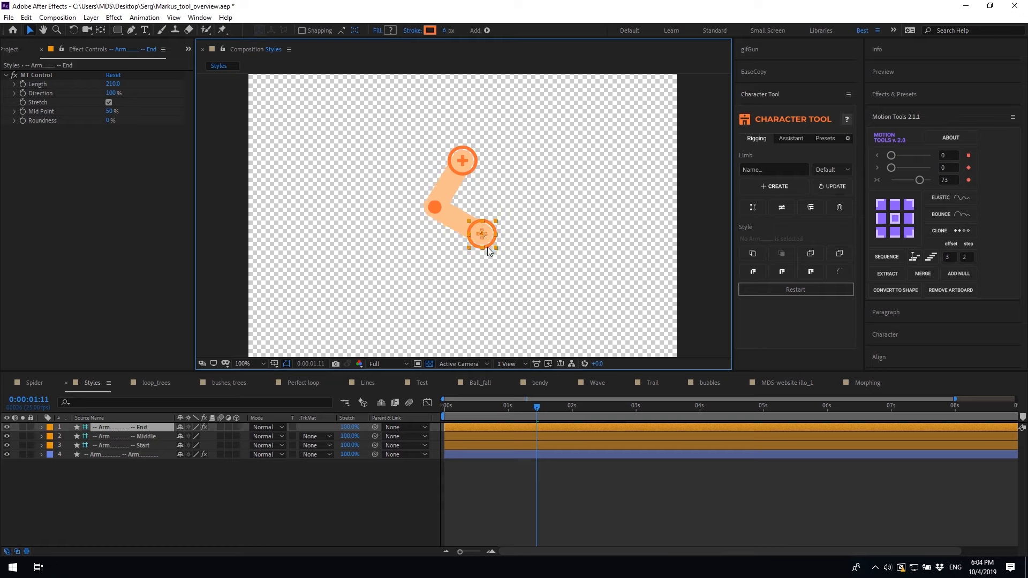
{"action": "left_click", "coordinate": [785, 210], "text": "alt"}
{"action": "left_click_drag", "start_coordinate": [486, 237], "coordinate": [476, 272]}
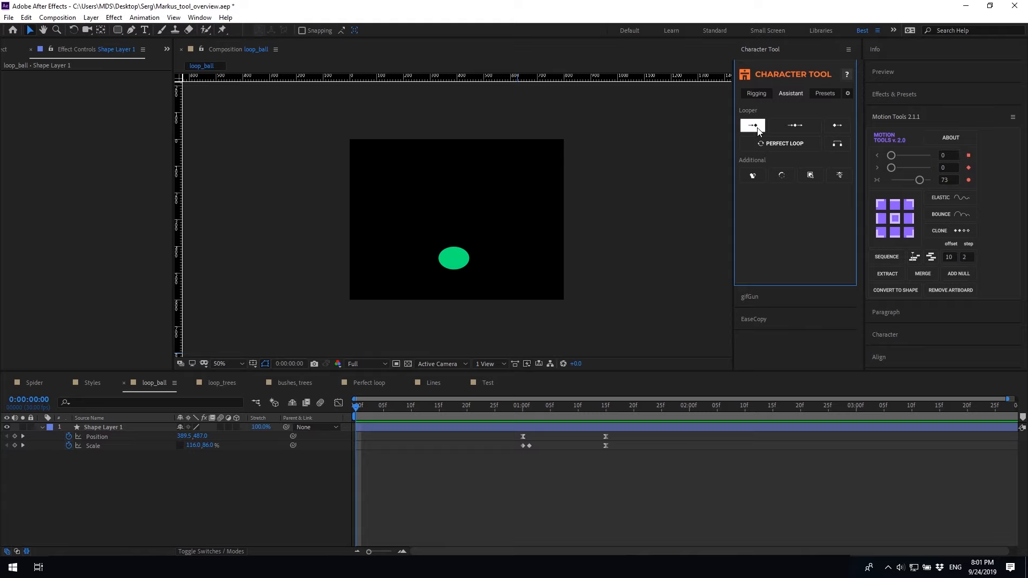
Apply Looper expressions to the ball's Position and Scale keyframes and preview the result
{"action": "left_click_drag", "start_coordinate": [632, 490], "coordinate": [504, 421]}
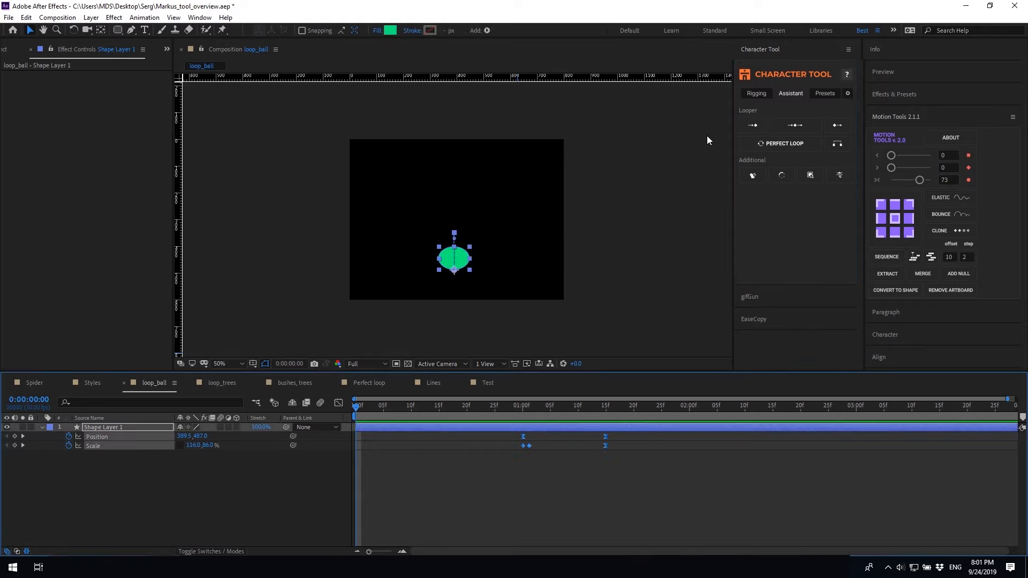
{"action": "left_click", "coordinate": [758, 133], "text": "alt"}
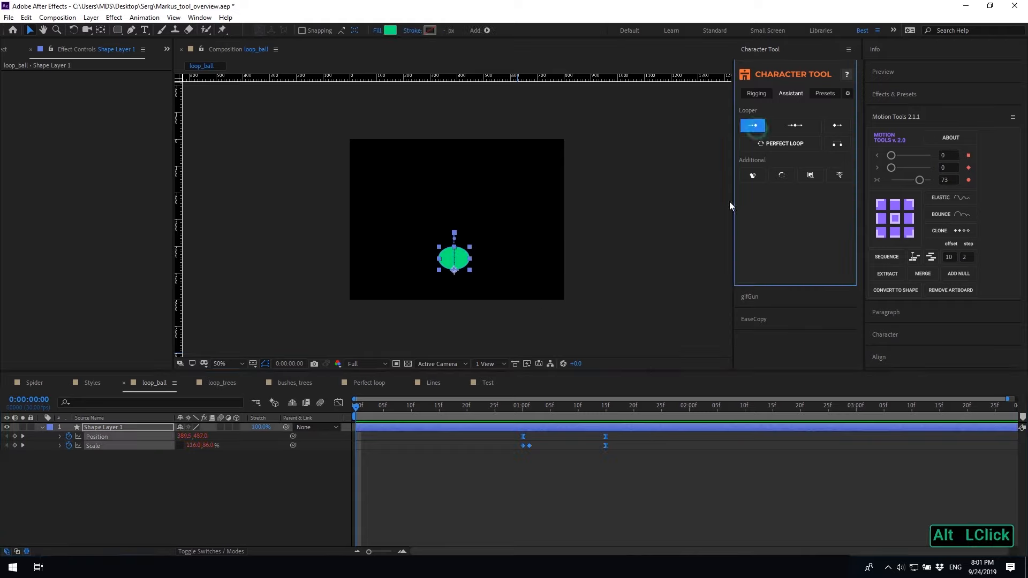
{"action": "left_click", "coordinate": [490, 500], "text": "alt"}
{"action": "key", "text": "space"}
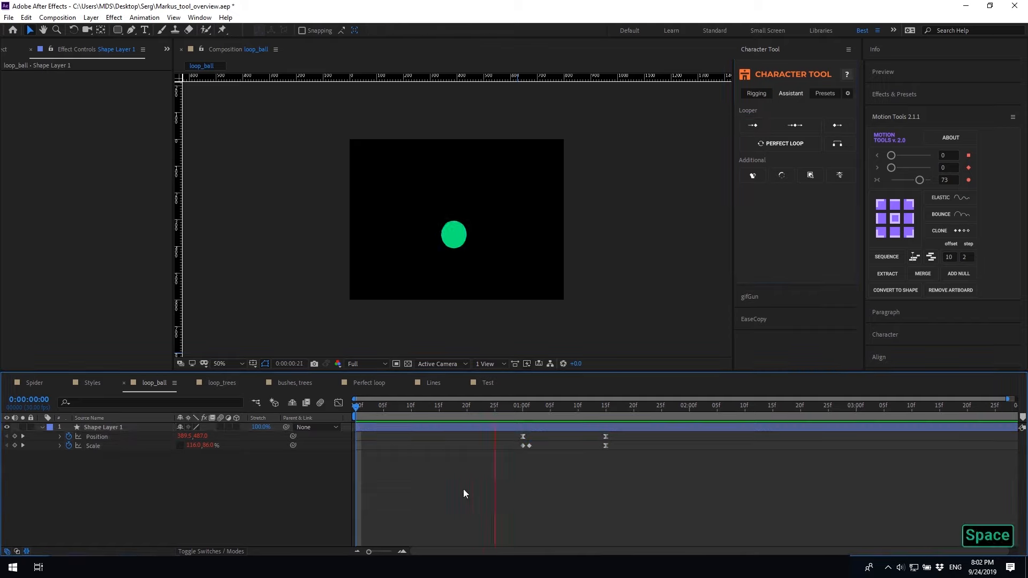
{"action": "key", "text": "space"}
Undo the expressions, reapply another Looper option, and preview the looping ball
{"action": "left_click_drag", "start_coordinate": [642, 480], "coordinate": [502, 428]}
{"action": "key", "text": "ctrl+z"}
{"action": "left_click", "coordinate": [838, 128], "text": "alt"}
{"action": "left_click", "coordinate": [575, 511]}
{"action": "key", "text": "space"}
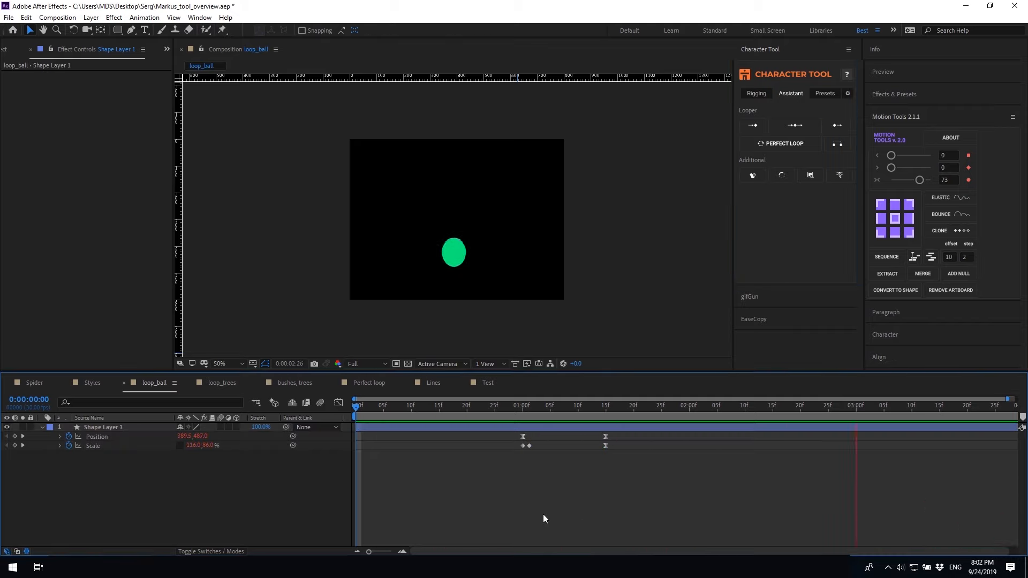
{"action": "key", "text": "space"}
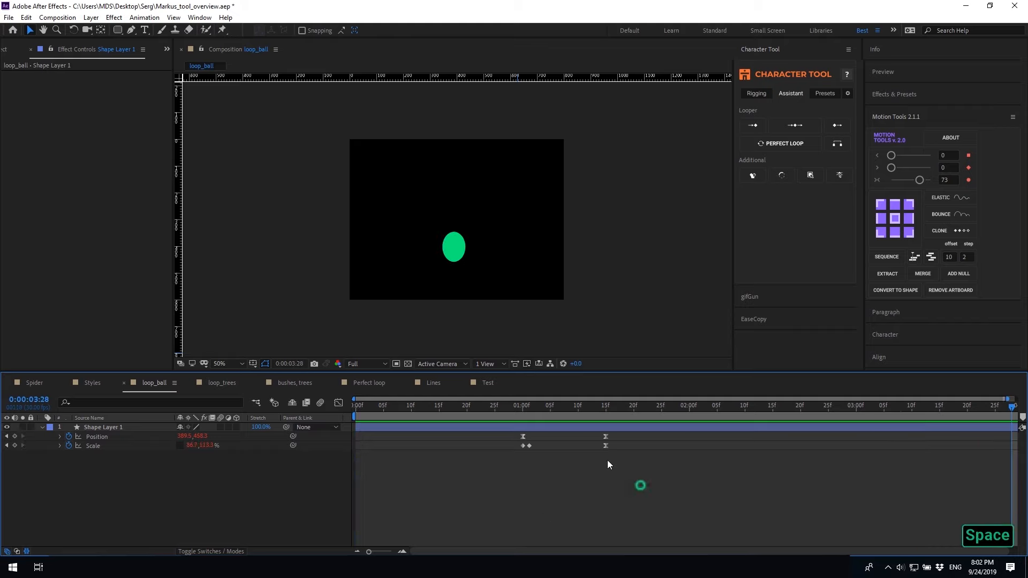
Undo again, apply the middle Looper option instead, and preview the new loop
{"action": "key", "text": "ctrl+z"}
{"action": "left_click", "coordinate": [798, 125], "text": "alt"}
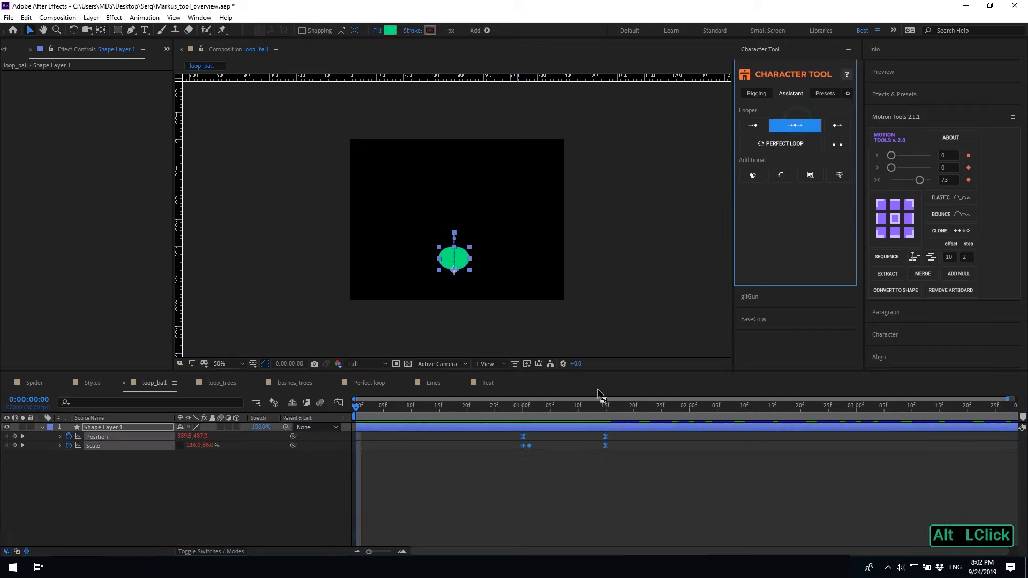
{"action": "left_click", "coordinate": [505, 464]}
{"action": "key", "text": "space"}
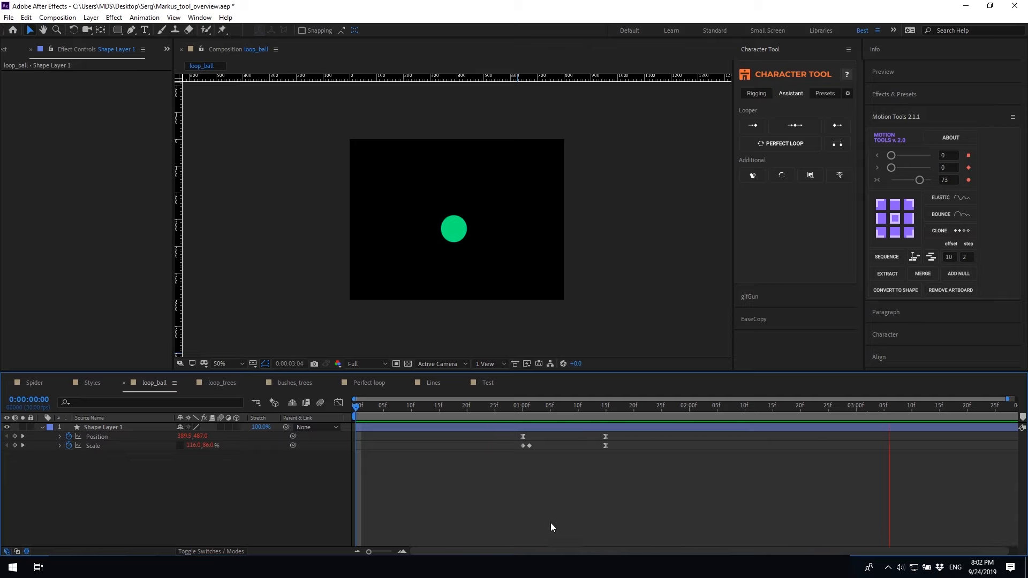
{"action": "key", "text": "space"}
{"action": "left_click", "coordinate": [586, 512]}
Switch to loop_trees and preview the trees' bending from frame 8
{"action": "left_click", "coordinate": [222, 382]}
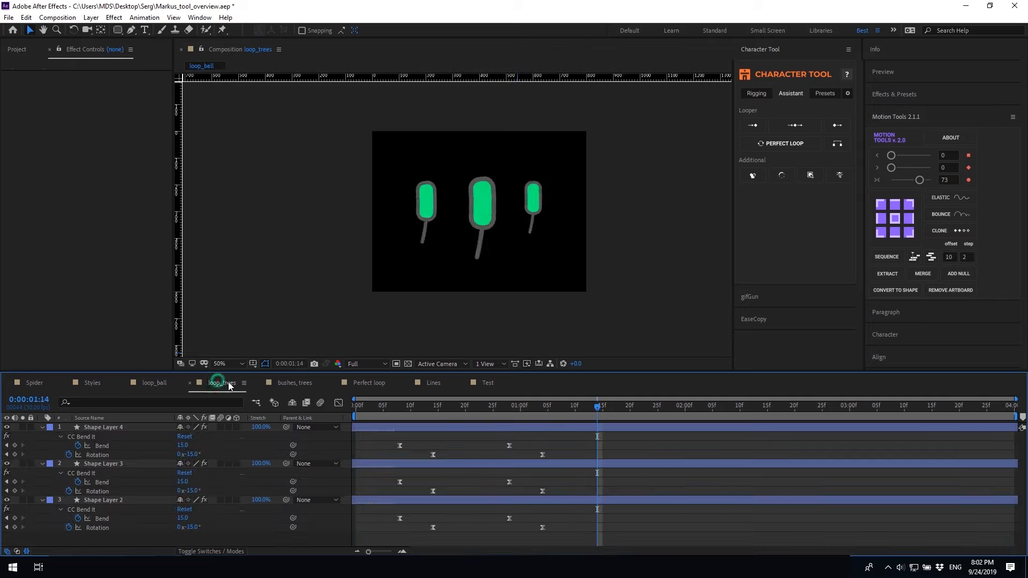
{"action": "left_click", "coordinate": [399, 410]}
{"action": "key", "text": "space"}
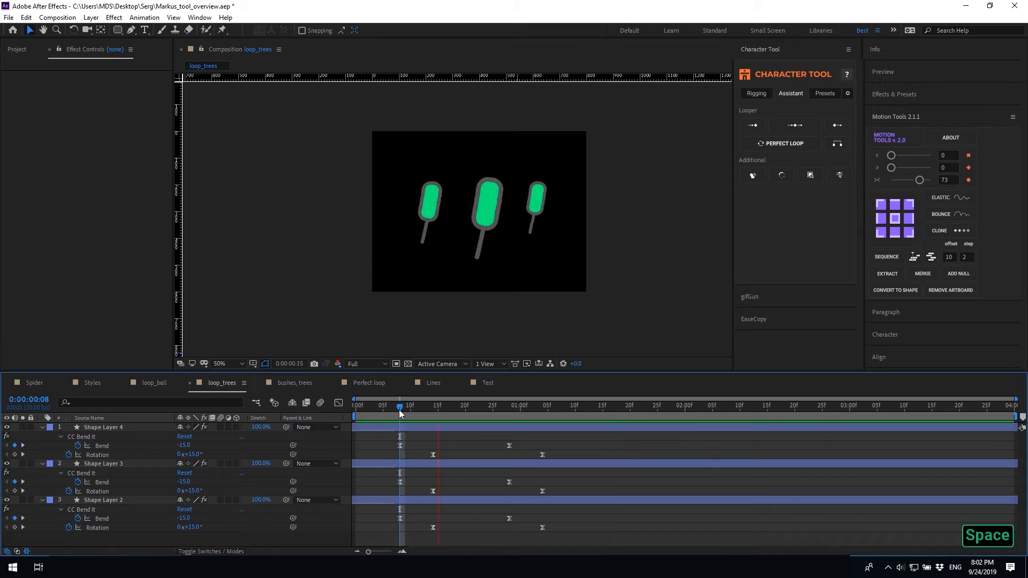
{"action": "key", "text": "space"}
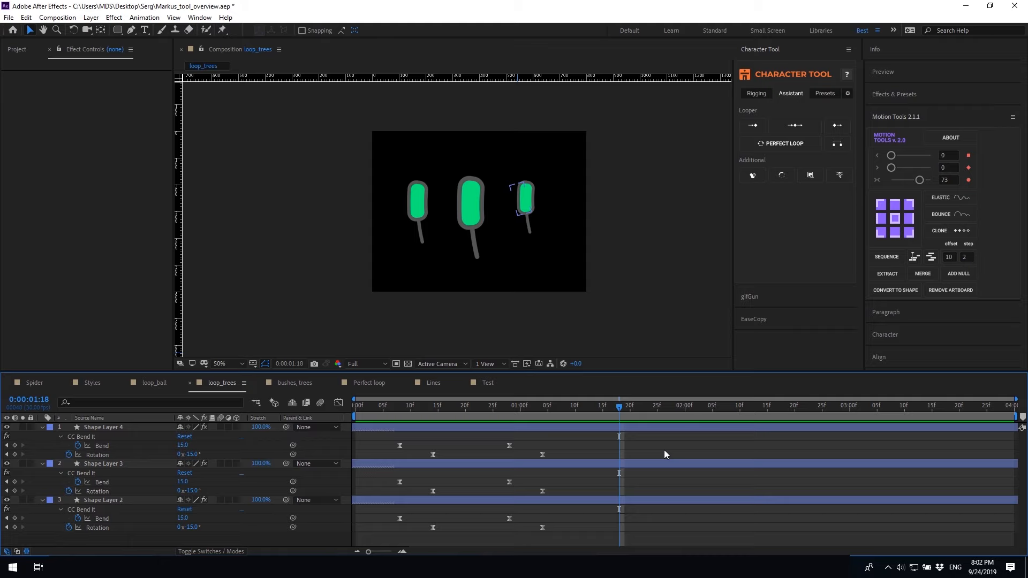
Apply ping-pong loop expressions to all three trees' keyframes and preview them
{"action": "left_click_drag", "start_coordinate": [562, 439], "coordinate": [378, 531]}
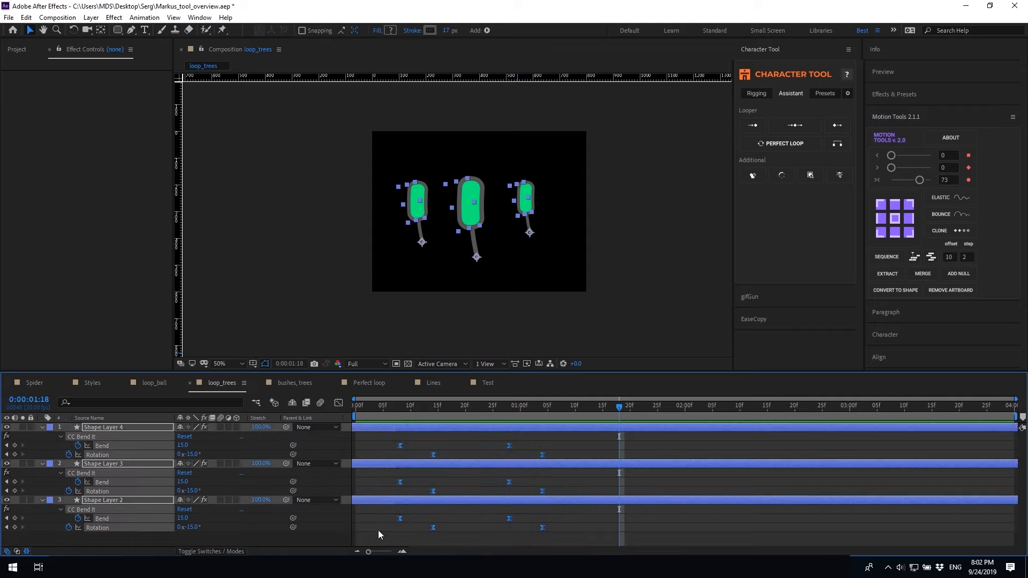
{"action": "left_click", "coordinate": [753, 125], "text": "alt"}
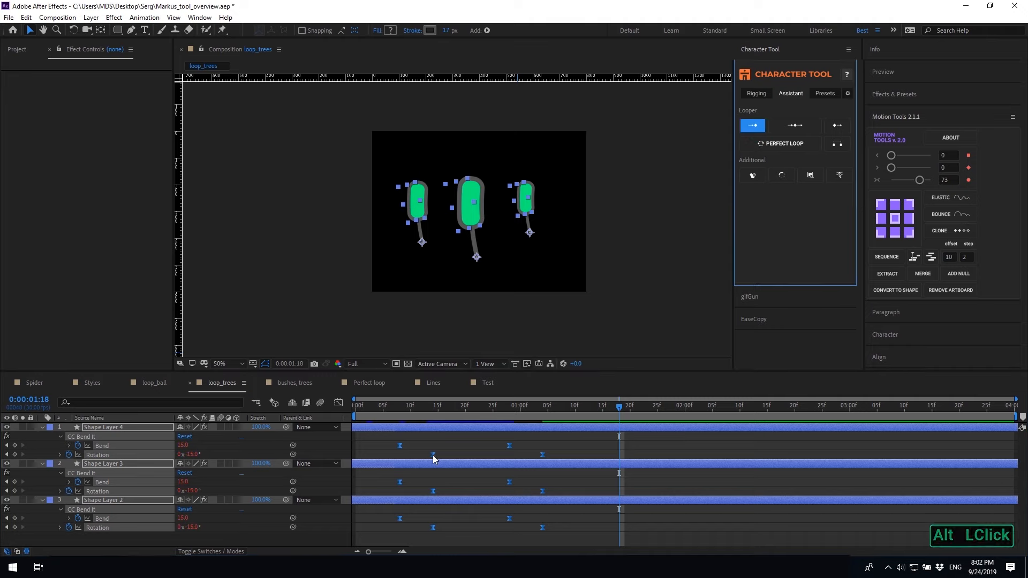
{"action": "key", "text": "space"}
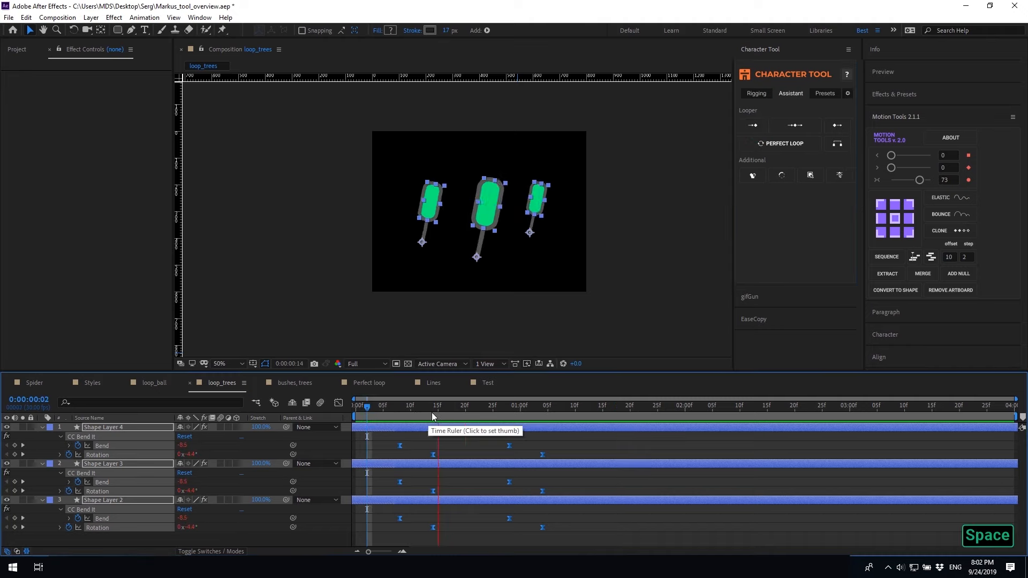
{"action": "key", "text": "space"}
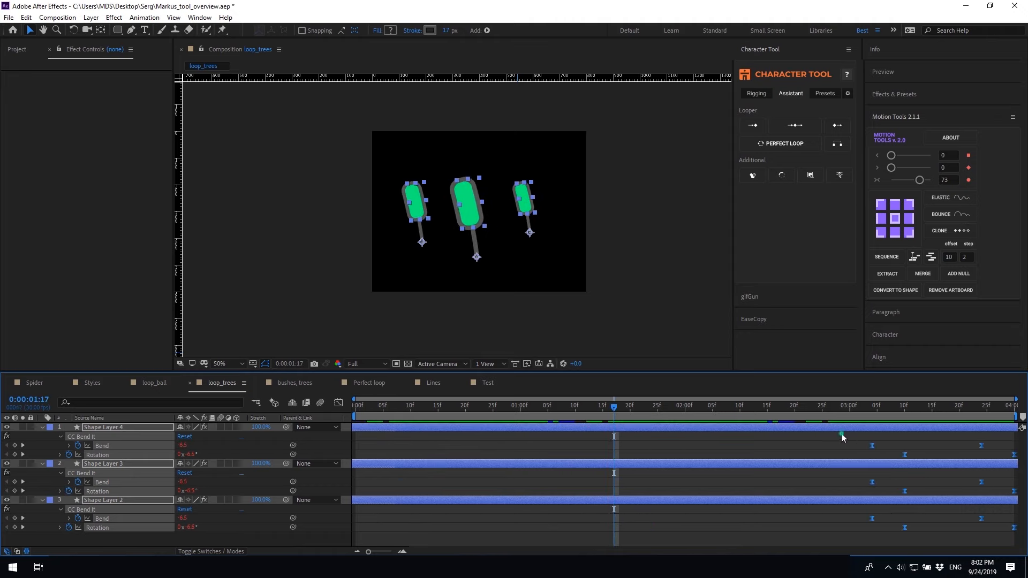
Slide Shape Layer 4 and Shape Layer 2 later in time and compare the motions
{"action": "left_click", "coordinate": [871, 430]}
{"action": "left_click_drag", "start_coordinate": [898, 430], "coordinate": [910, 429]}
{"action": "left_click_drag", "start_coordinate": [911, 500], "coordinate": [982, 507]}
{"action": "key", "text": "space"}
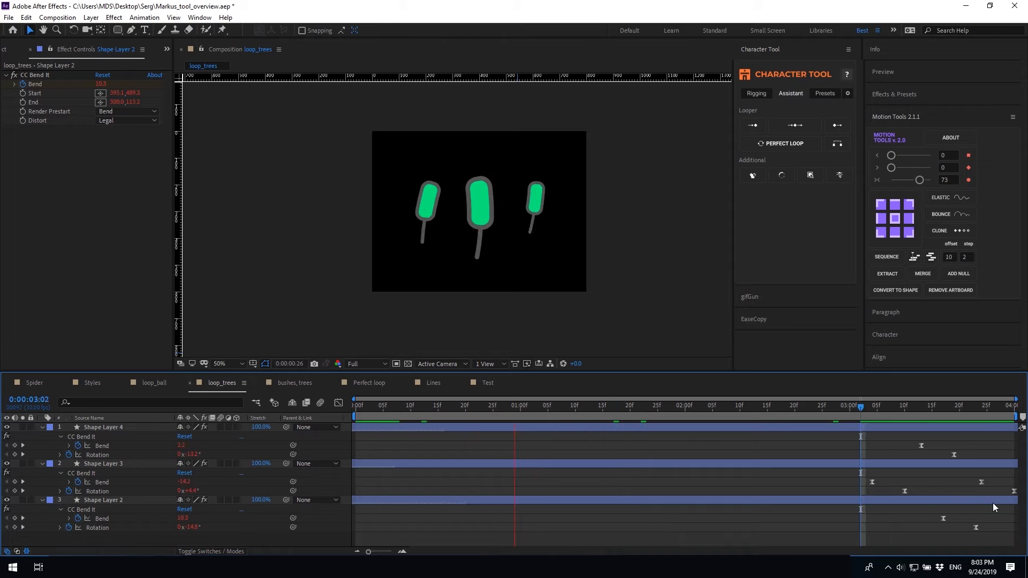
Undo the layer and keyframe shifts to restore the original timing
{"action": "key", "text": "ctrl+z"}
{"action": "key", "text": "ctrl+z"}
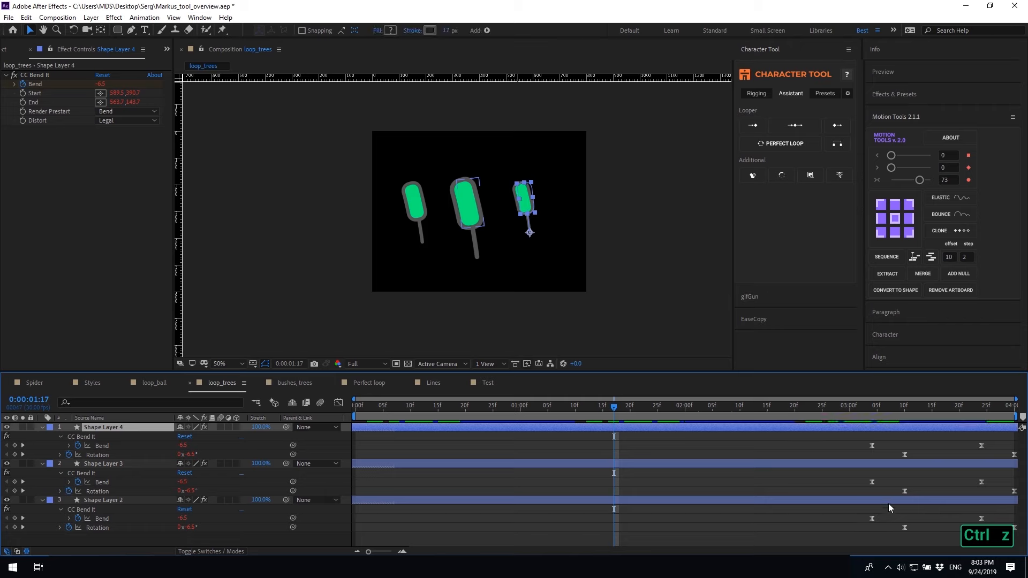
{"action": "left_click_drag", "start_coordinate": [838, 435], "coordinate": [1017, 501]}
{"action": "key", "text": "ctrl+z"}
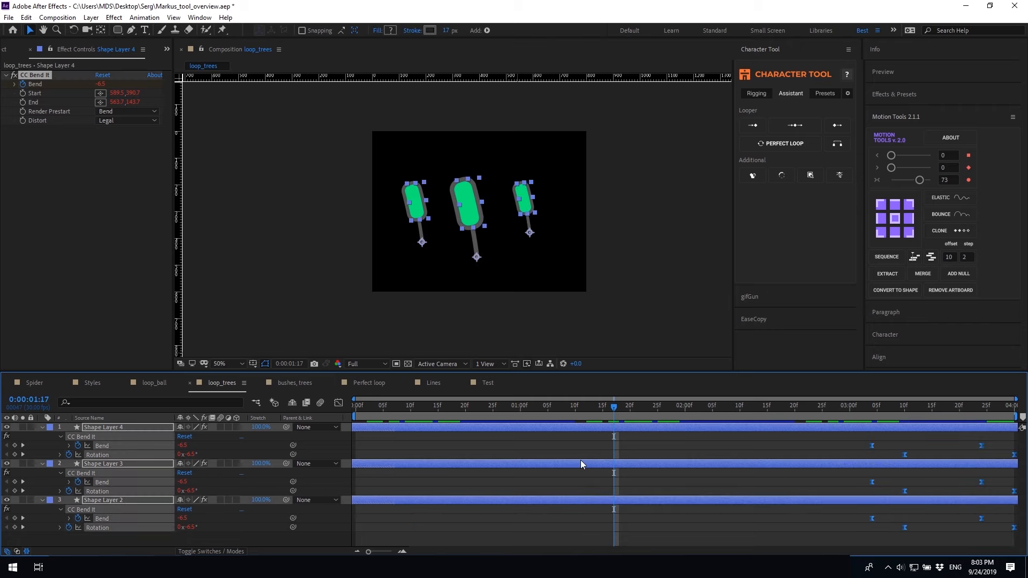
{"action": "key", "text": "ctrl+z"}
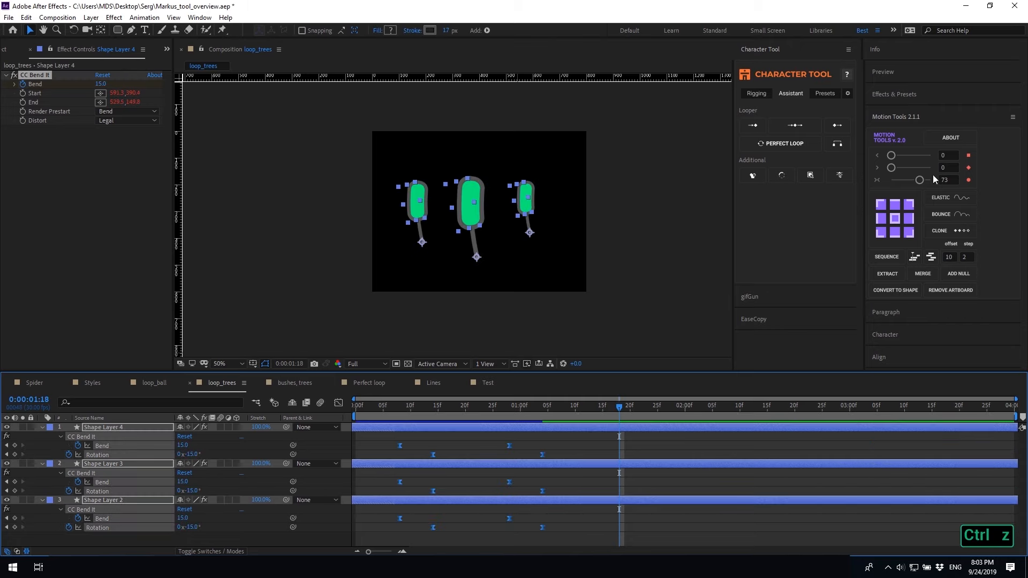
Apply a ping-pong loop to the trees' keyframes and preview from the start
{"action": "left_click", "coordinate": [838, 128], "text": "alt"}
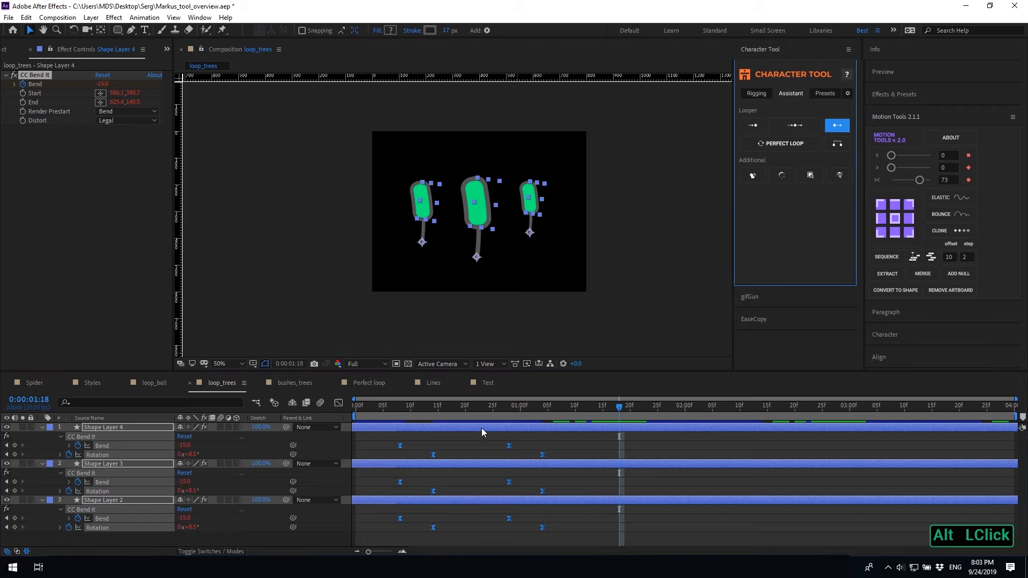
{"action": "left_click", "coordinate": [369, 410]}
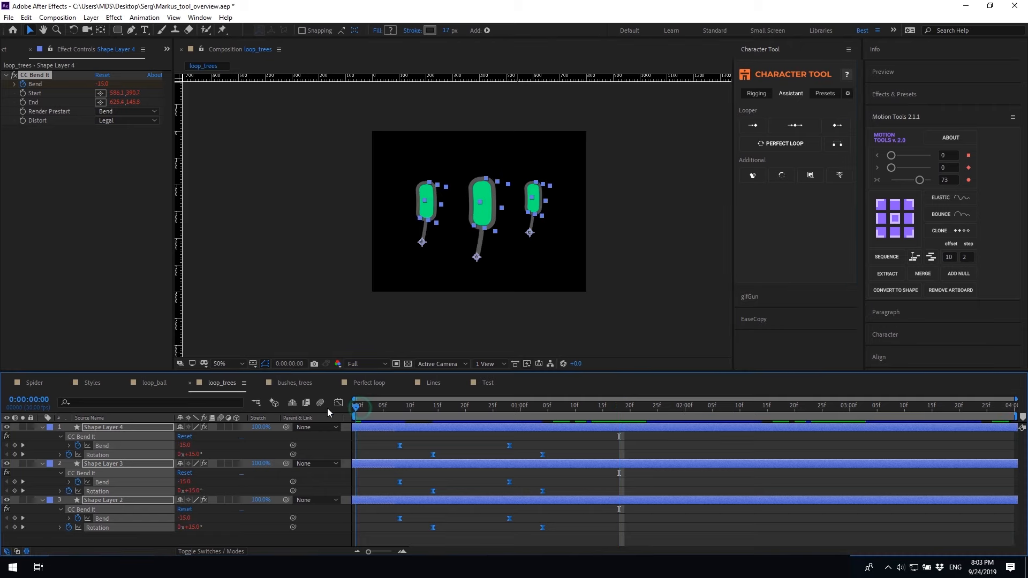
{"action": "key", "text": "Home"}
{"action": "key", "text": "space"}
{"action": "key", "text": "space"}
{"action": "key", "text": "ctrl+a"}
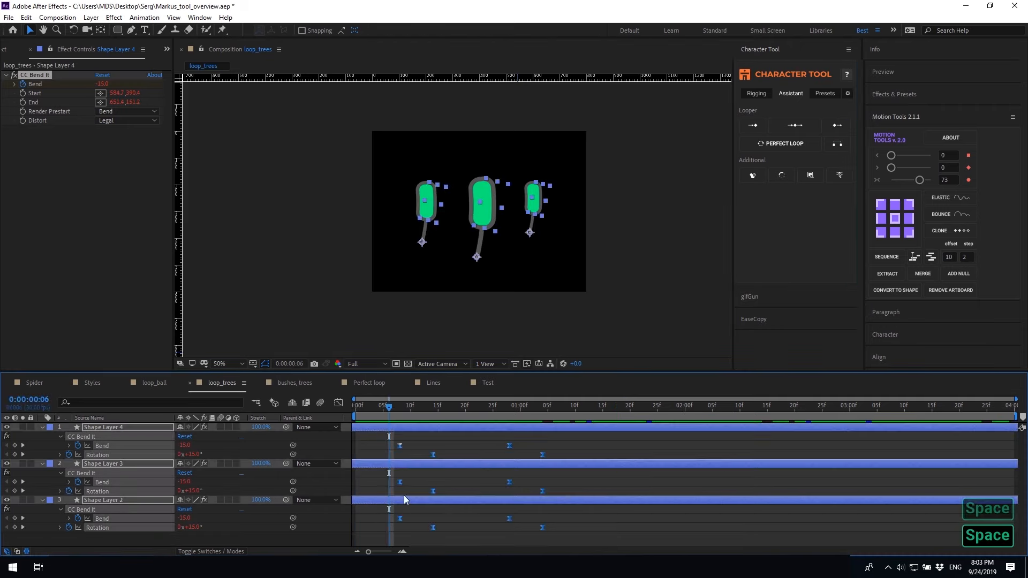
Stagger the trees by moving Shape Layer 3 and Shape Layer 4 earlier, then preview
{"action": "left_click", "coordinate": [397, 446]}
{"action": "mouse_move", "coordinate": [357, 445]}
{"action": "left_mouse_down"}
{"action": "mouse_move", "coordinate": [368, 452]}
{"action": "mouse_move", "coordinate": [353, 450]}
{"action": "left_mouse_up"}
{"action": "left_click_drag", "start_coordinate": [425, 464], "coordinate": [389, 468]}
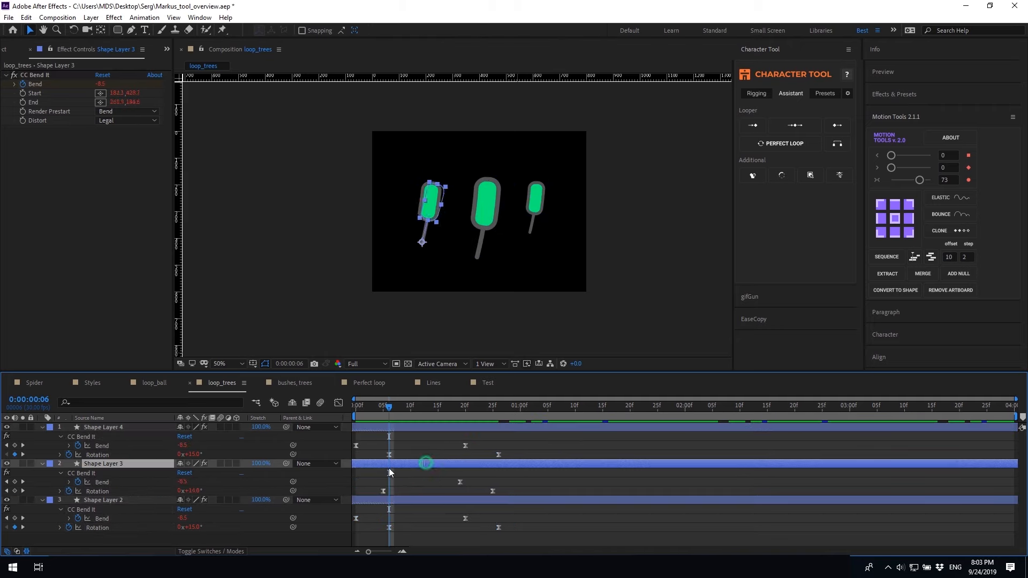
{"action": "left_click", "coordinate": [427, 424]}
{"action": "mouse_move", "coordinate": [416, 426]}
{"action": "left_mouse_down"}
{"action": "mouse_move", "coordinate": [393, 429]}
{"action": "mouse_move", "coordinate": [412, 429]}
{"action": "left_mouse_up"}
{"action": "key", "text": "space"}
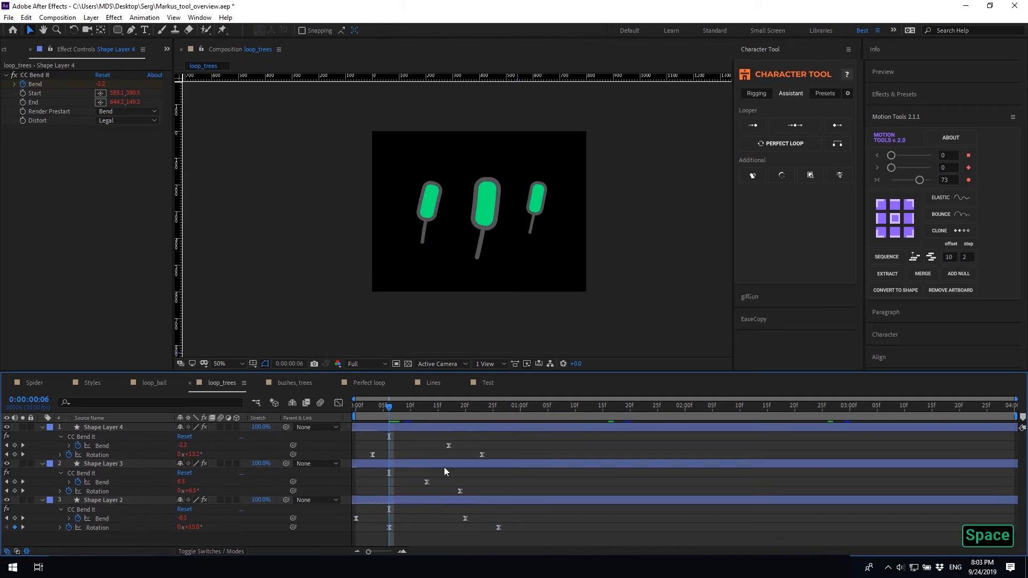
{"action": "key", "text": "space"}
{"action": "key", "text": "space"}
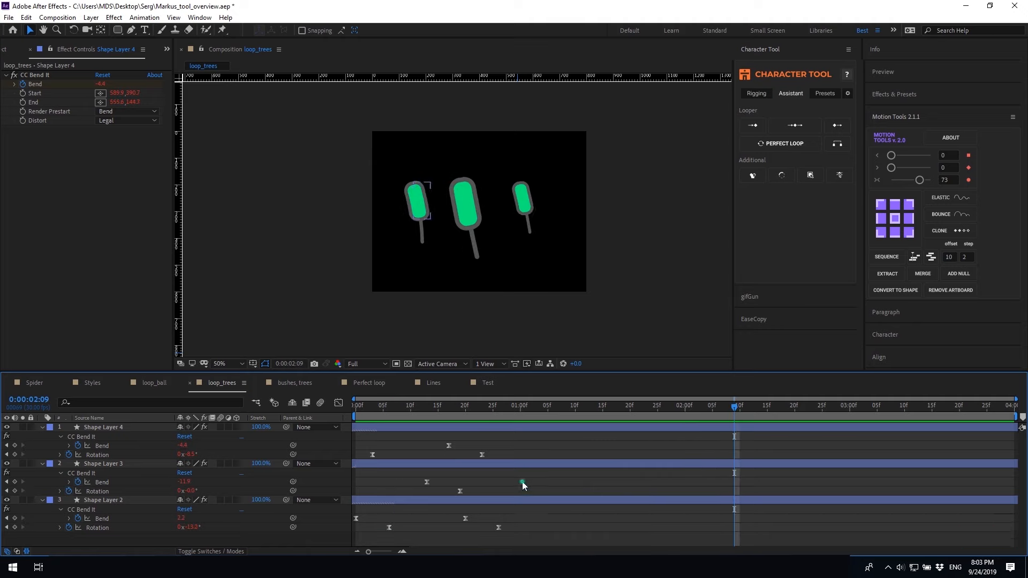
Undo, reselect all tree keyframes, and apply the ping-pong in-and-out loop instead
{"action": "key", "text": "ctrl+z"}
{"action": "key", "text": "ctrl+z"}
{"action": "key", "text": "ctrl+z"}
{"action": "key", "text": "ctrl+z"}
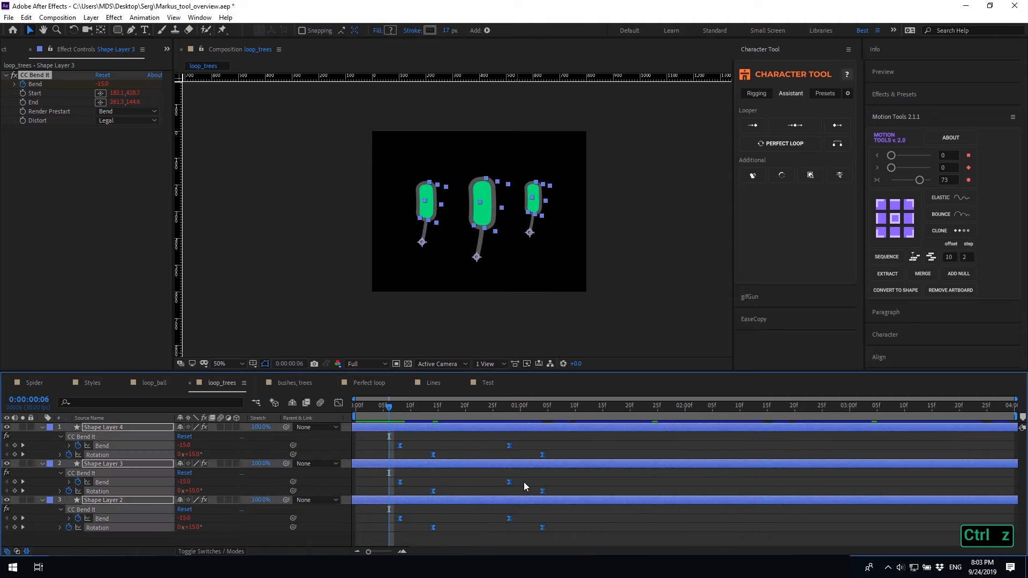
{"action": "left_click_drag", "start_coordinate": [582, 538], "coordinate": [378, 436]}
{"action": "left_click", "coordinate": [795, 124], "text": "alt"}
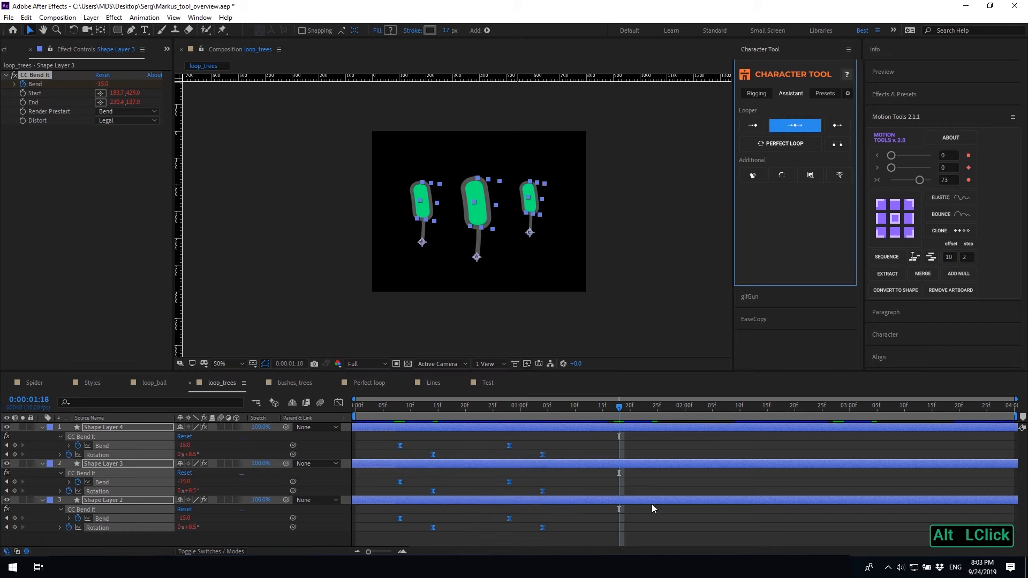
{"action": "left_click", "coordinate": [623, 523]}
Move Shape Layer 3 earlier and Shape Layer 4 later, then play the staggered trees
{"action": "left_click_drag", "start_coordinate": [544, 463], "coordinate": [505, 466]}
{"action": "left_click_drag", "start_coordinate": [502, 423], "coordinate": [563, 427]}
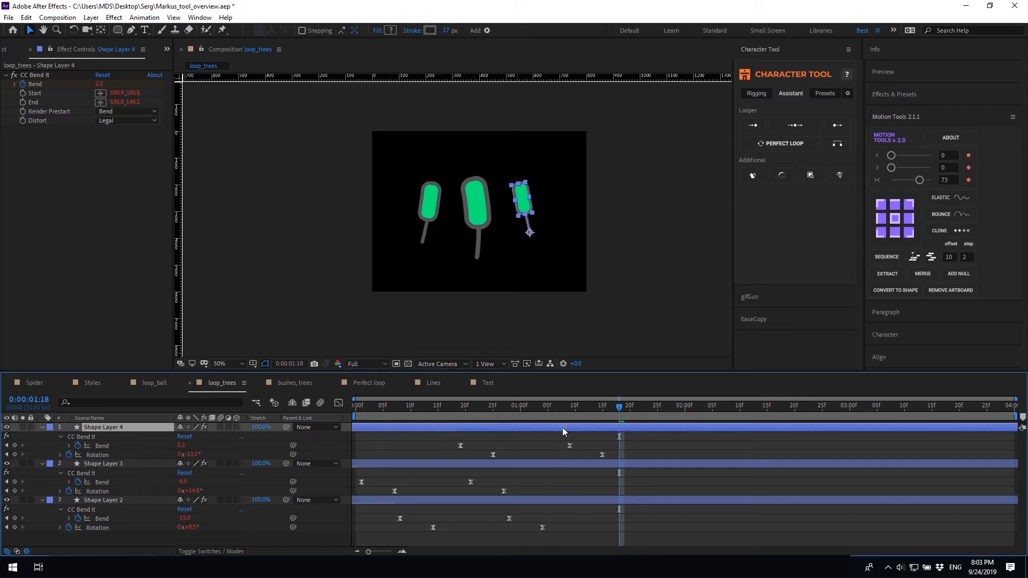
{"action": "left_click_drag", "start_coordinate": [492, 464], "coordinate": [502, 463]}
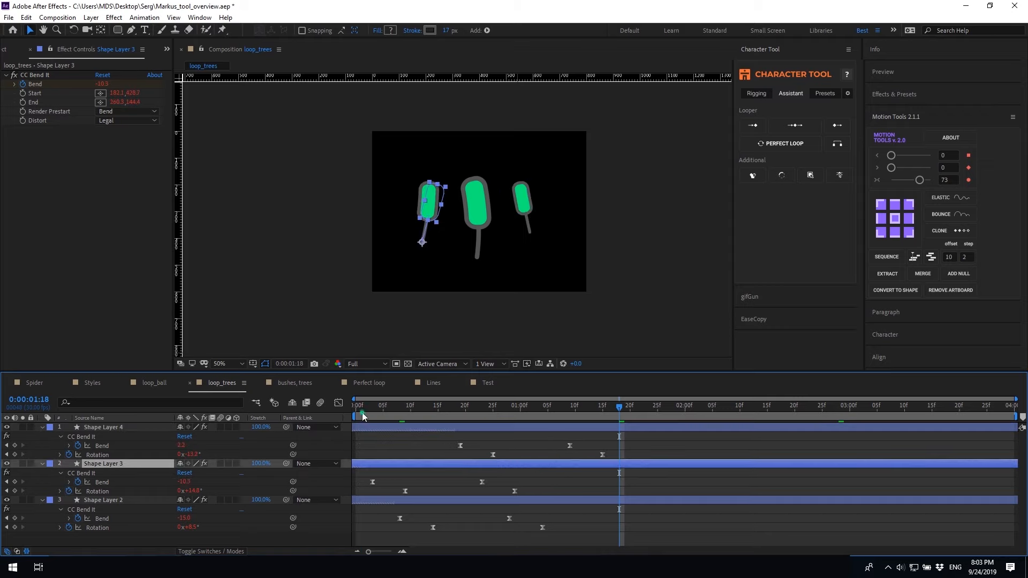
{"action": "left_click", "coordinate": [427, 453]}
{"action": "key", "text": "space"}
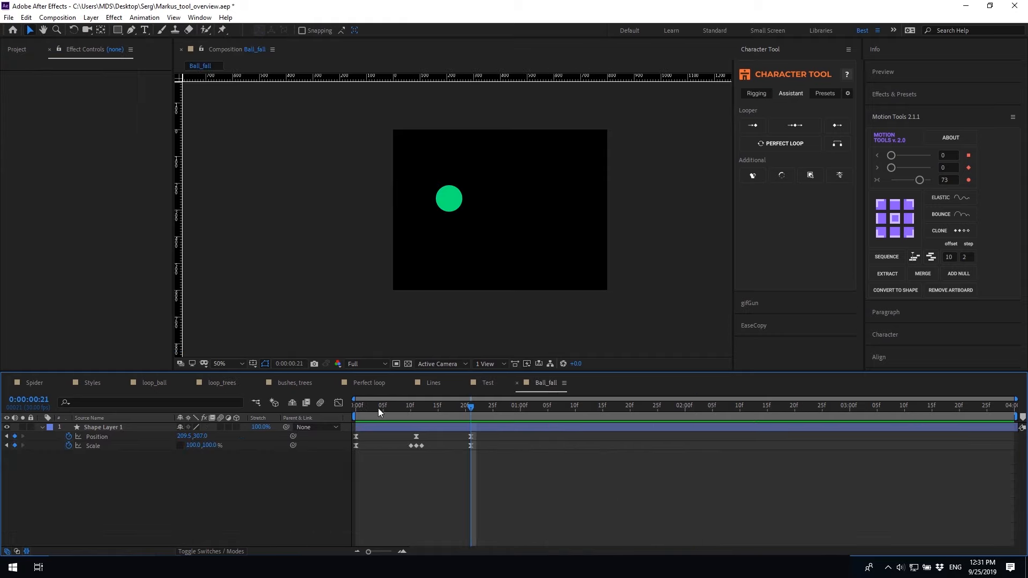
Loop the ball's Position and Scale keyframes and preview it
{"action": "left_click_drag", "start_coordinate": [481, 459], "coordinate": [345, 416]}
{"action": "left_click", "coordinate": [837, 125]}
{"action": "left_click", "coordinate": [530, 484]}
{"action": "key", "text": "space"}
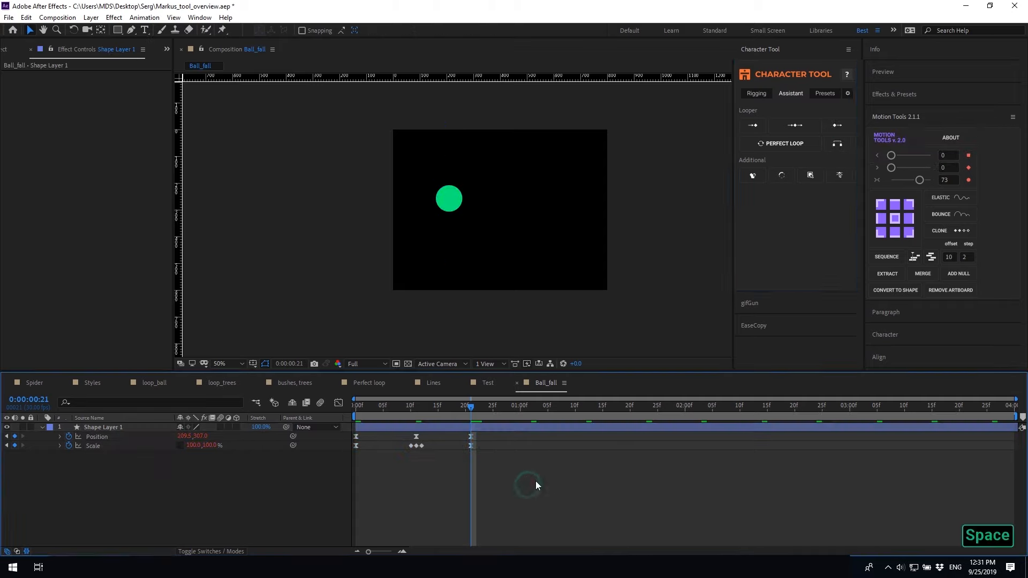
Replace the plain loop with a ping-pong loop and preview from the start
{"action": "left_click_drag", "start_coordinate": [510, 459], "coordinate": [345, 434]}
{"action": "key", "text": "ctrl+z"}
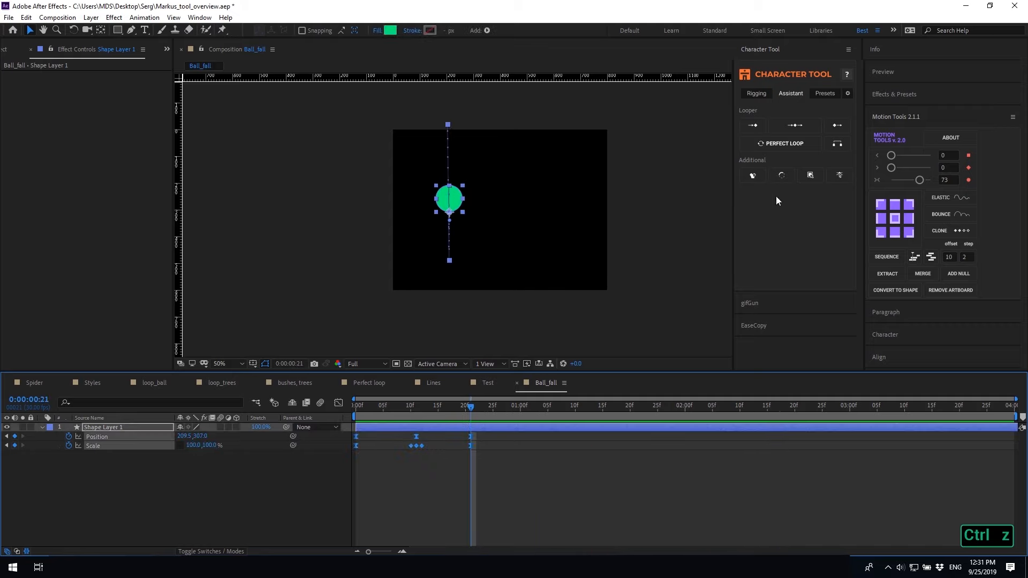
{"action": "left_click", "coordinate": [839, 128], "text": "alt"}
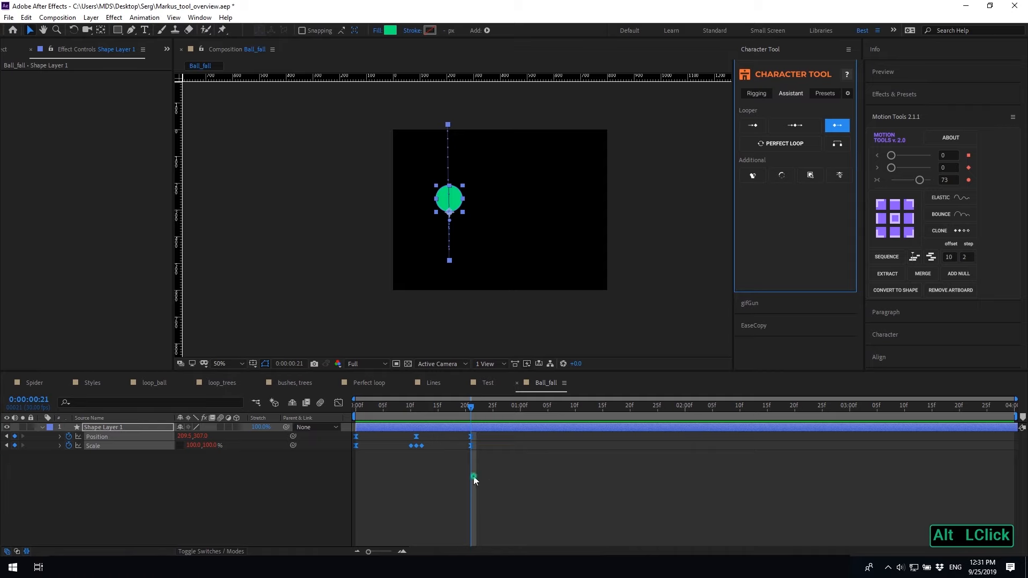
{"action": "left_click", "coordinate": [474, 480]}
{"action": "left_click", "coordinate": [360, 405]}
{"action": "key", "text": "space"}
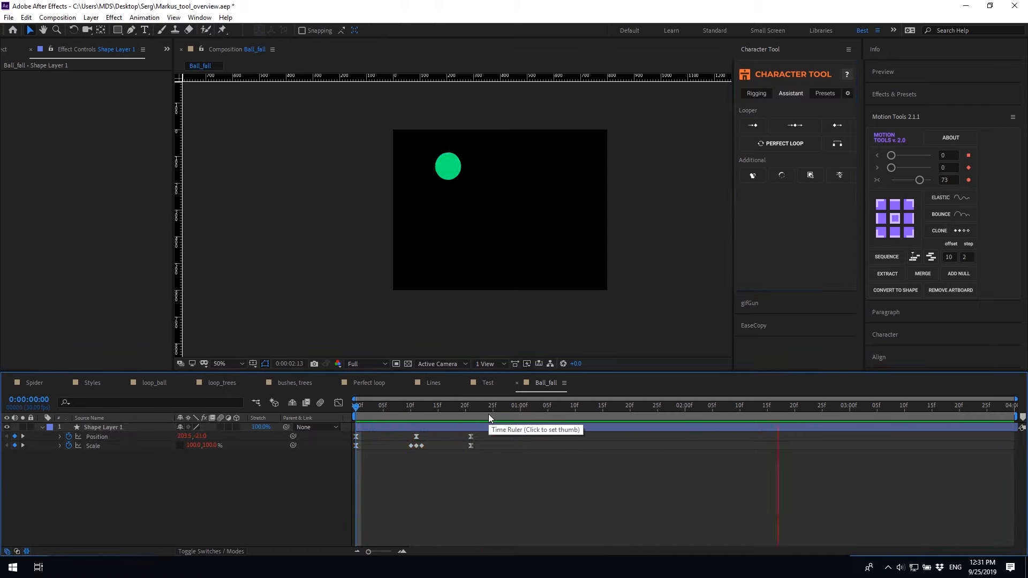
{"action": "left_click", "coordinate": [388, 415]}
Undo, then add separate CT LoopOut controls for the five Scale and three Position keyframes
{"action": "key", "text": "ctrl+z"}
{"action": "left_click_drag", "start_coordinate": [385, 416], "coordinate": [356, 415]}
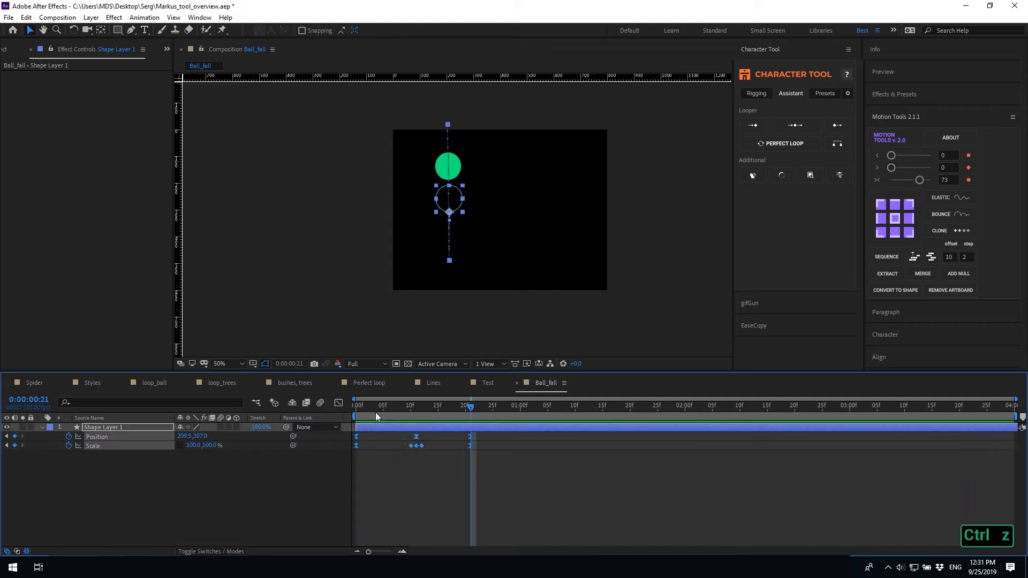
{"action": "left_click_drag", "start_coordinate": [485, 458], "coordinate": [348, 443]}
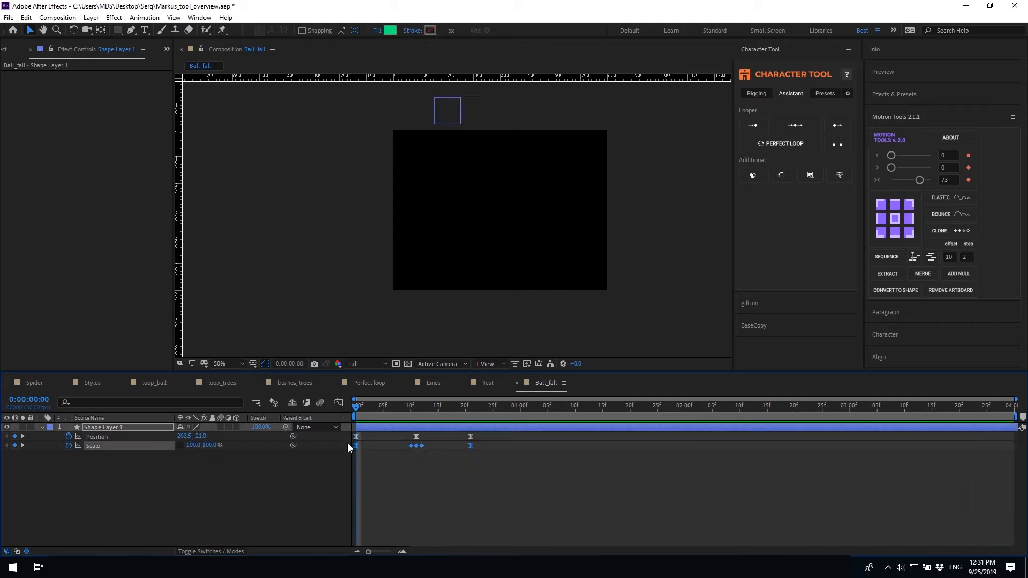
{"action": "left_click", "coordinate": [838, 128], "text": "shift"}
{"action": "left_click_drag", "start_coordinate": [349, 444], "coordinate": [350, 444]}
{"action": "left_click", "coordinate": [829, 120], "text": "shift"}
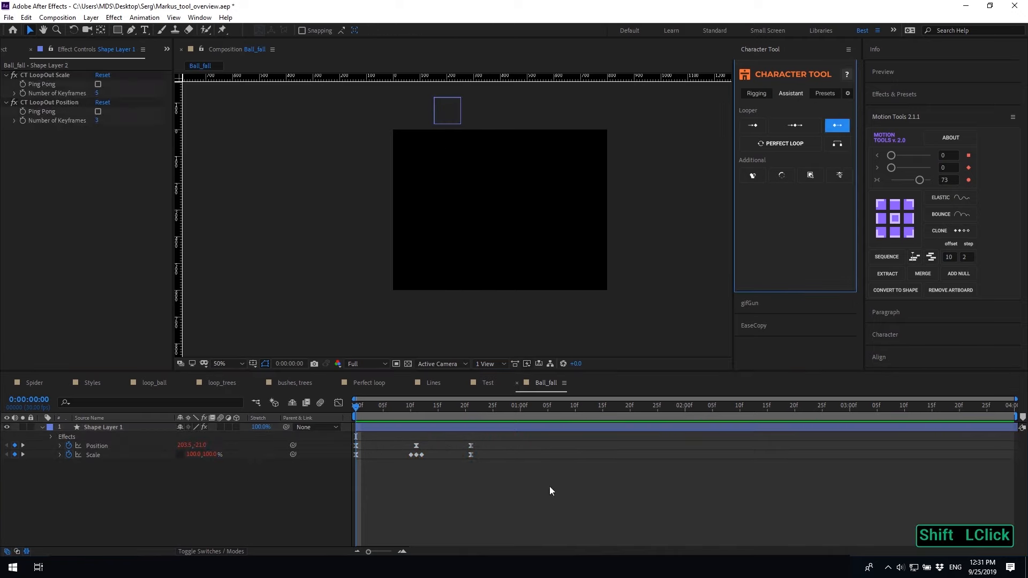
Turn on Ping Pong for both the CT LoopOut Position and Scale effects and preview
{"action": "key", "text": "space"}
{"action": "key", "text": "space"}
{"action": "left_click", "coordinate": [98, 112]}
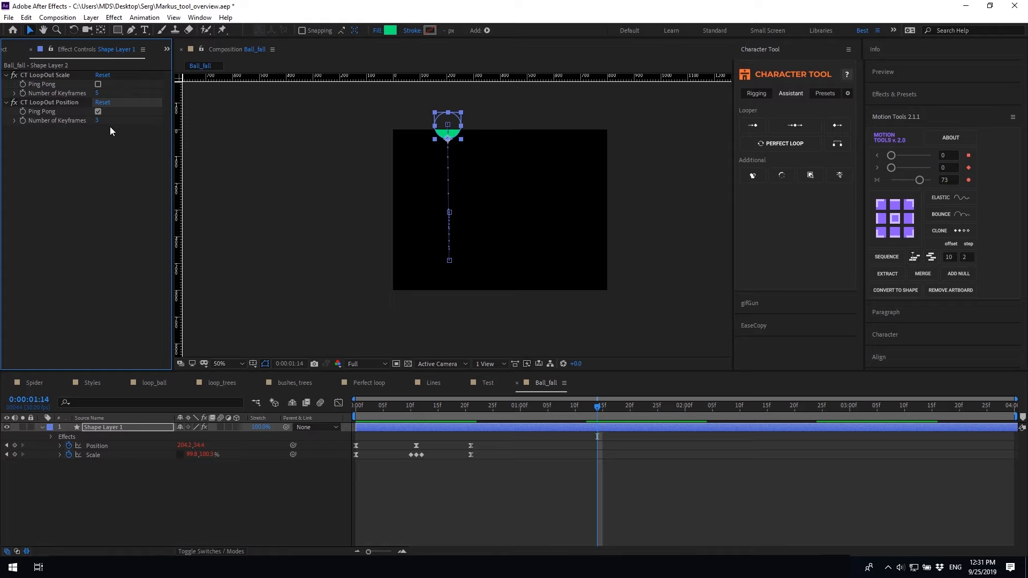
{"action": "left_click", "coordinate": [97, 83]}
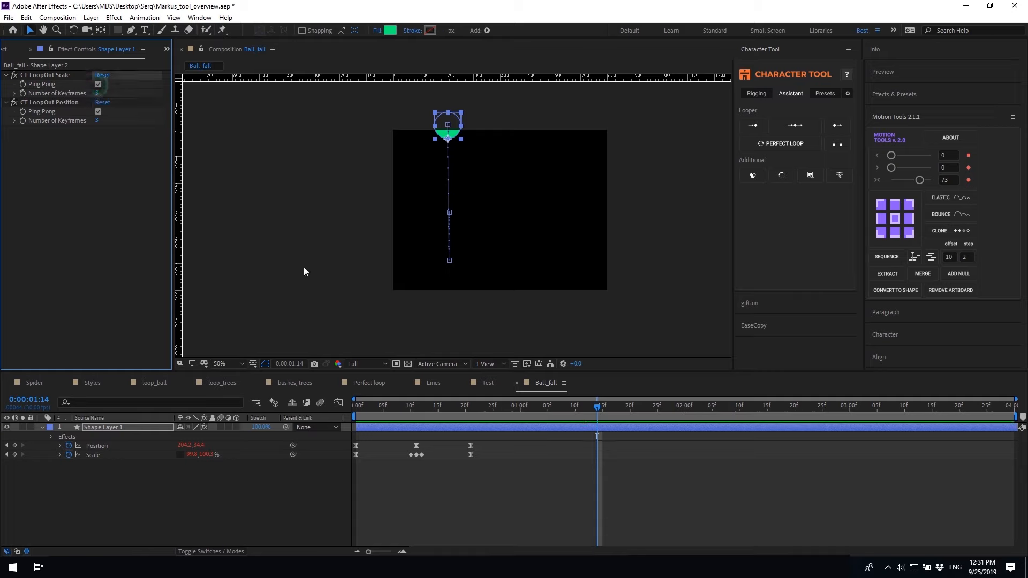
{"action": "left_click", "coordinate": [356, 413]}
{"action": "key", "text": "space"}
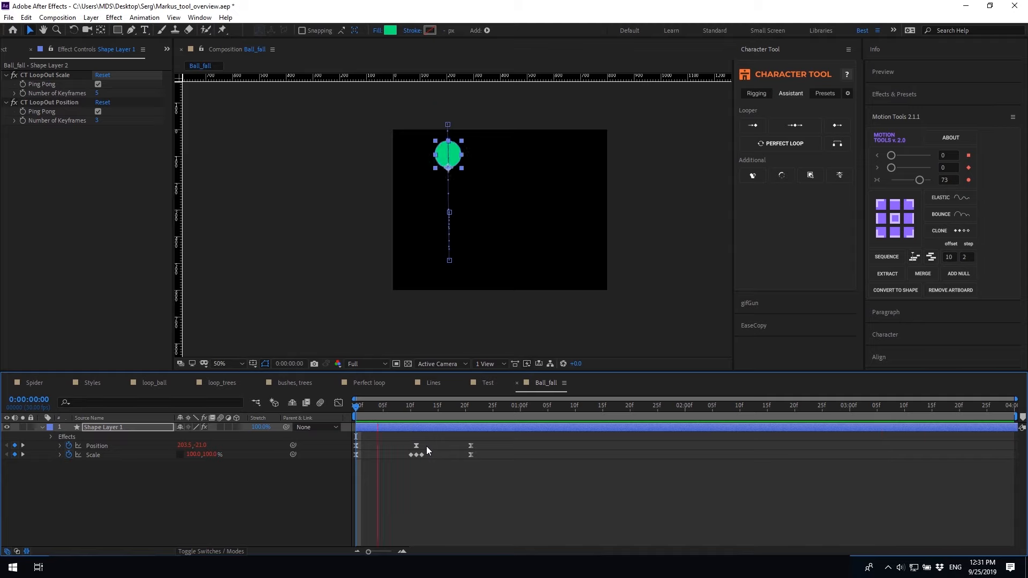
{"action": "key", "text": "space"}
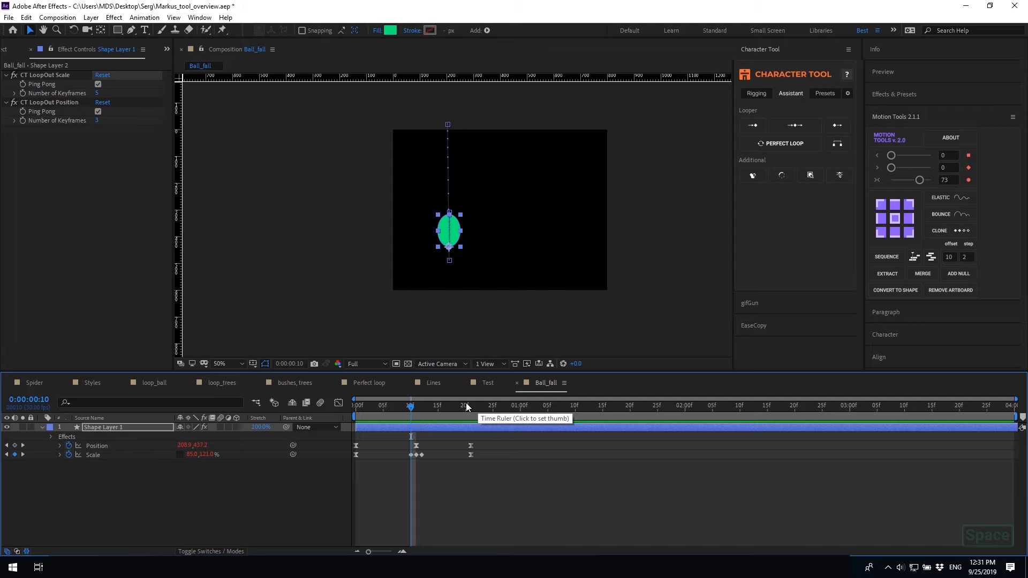
Set Number of Keyframes to 3 for Scale and 2 for Position, then preview
{"action": "left_click", "coordinate": [99, 94]}
{"action": "type", "text": "3"}
{"action": "left_click", "coordinate": [97, 121]}
{"action": "type", "text": "2"}
{"action": "left_click", "coordinate": [461, 485]}
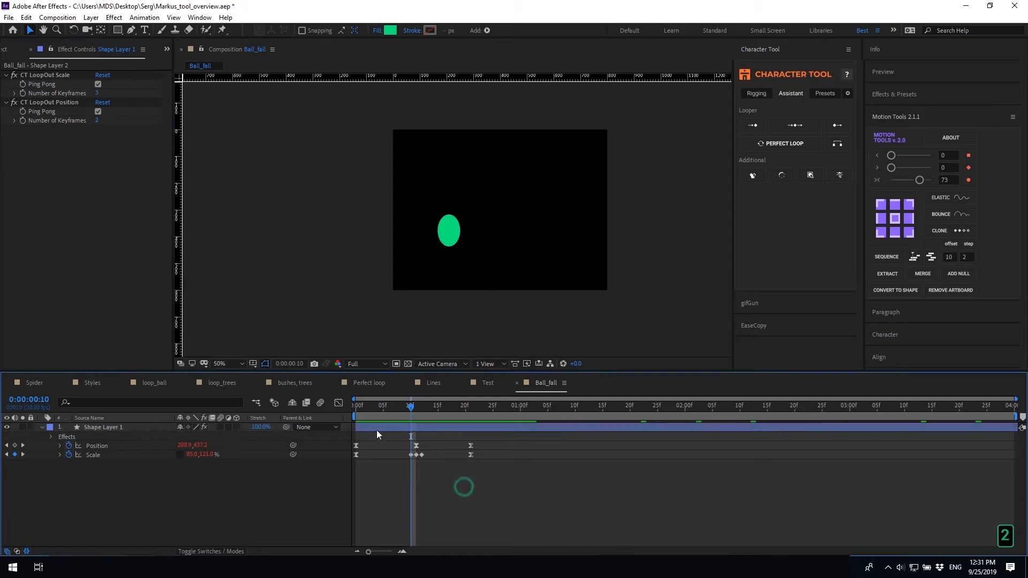
{"action": "left_click", "coordinate": [358, 404]}
{"action": "key", "text": "space"}
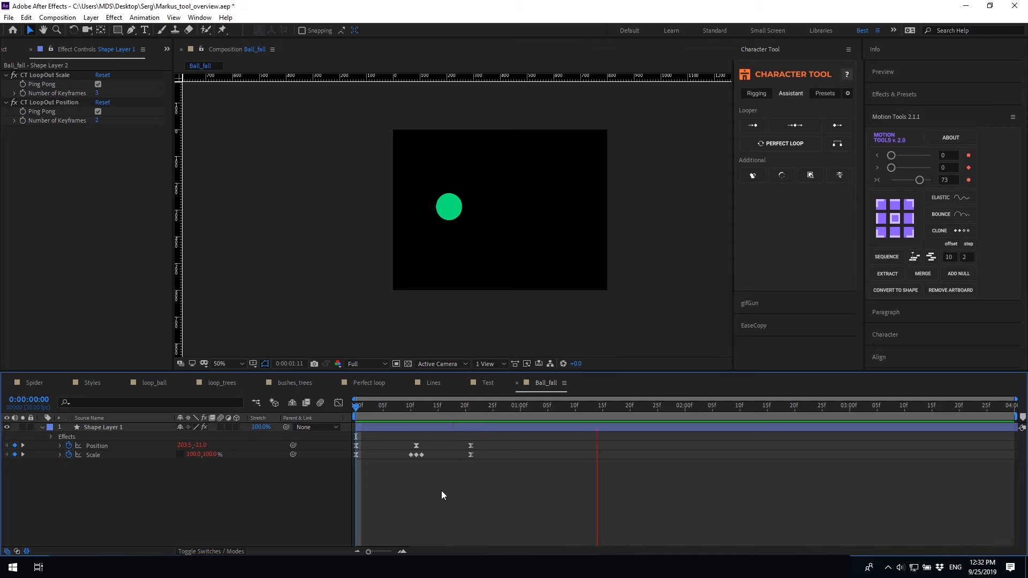
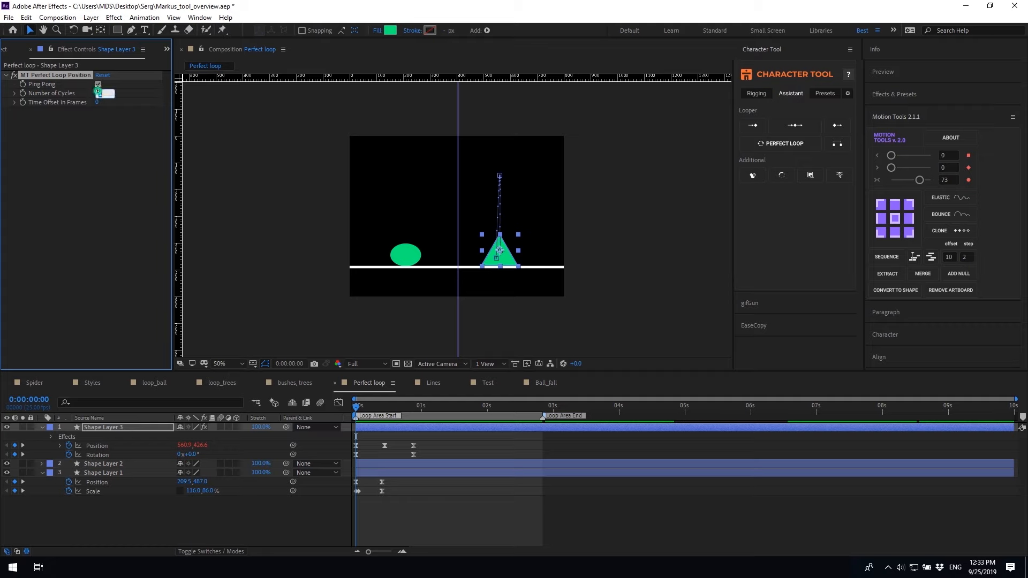
Set the position loop to 3 cycles and give the triangle's rotation keyframes a 3-cycle Perfect Loop
{"action": "left_click", "coordinate": [109, 139]}
{"action": "left_click_drag", "start_coordinate": [423, 451], "coordinate": [352, 456]}
{"action": "left_click", "coordinate": [778, 145]}
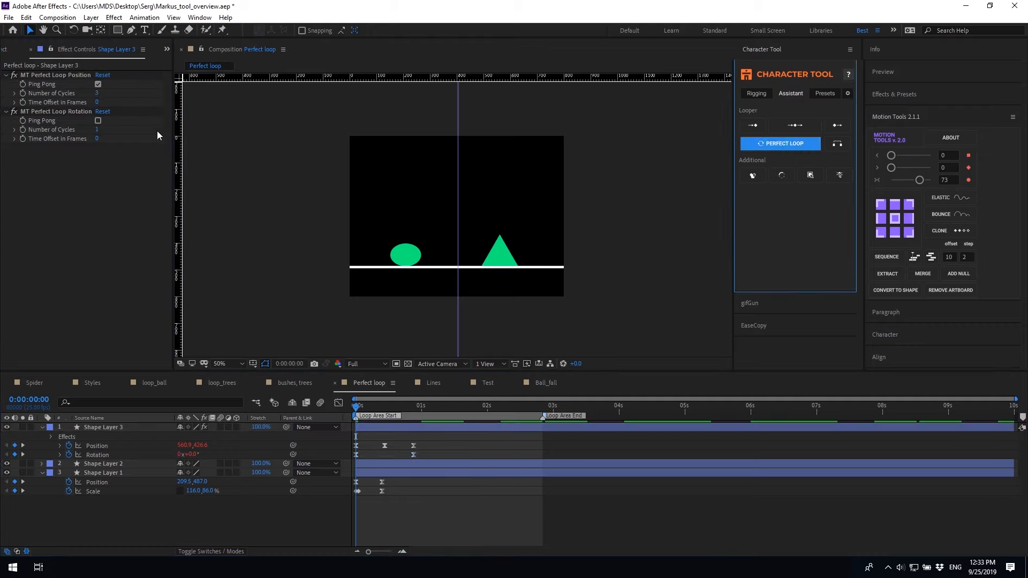
{"action": "left_click", "coordinate": [96, 130]}
{"action": "type", "text": "3"}
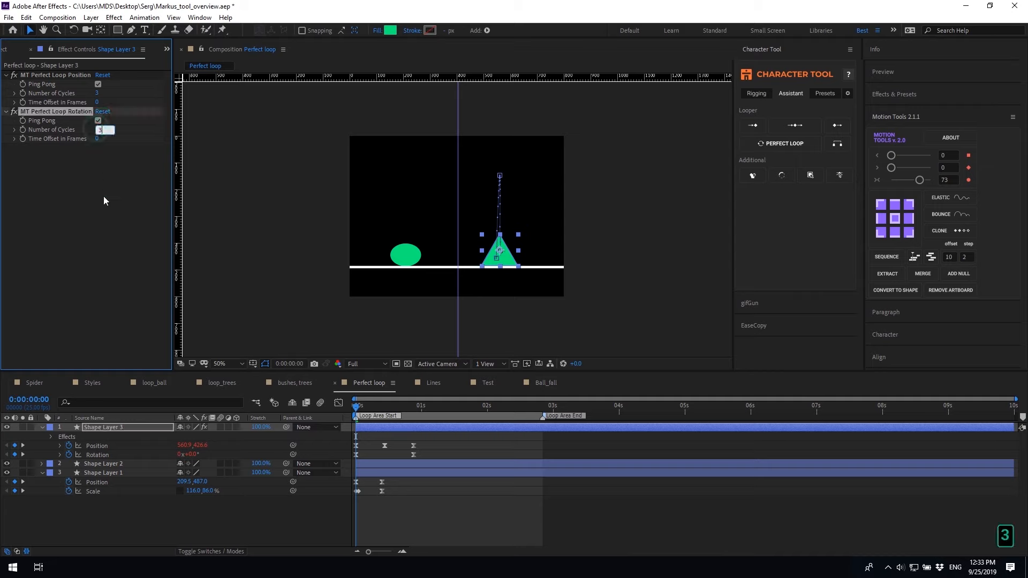
{"action": "left_click", "coordinate": [103, 190]}
{"action": "left_click", "coordinate": [388, 427]}
{"action": "left_click", "coordinate": [412, 435]}
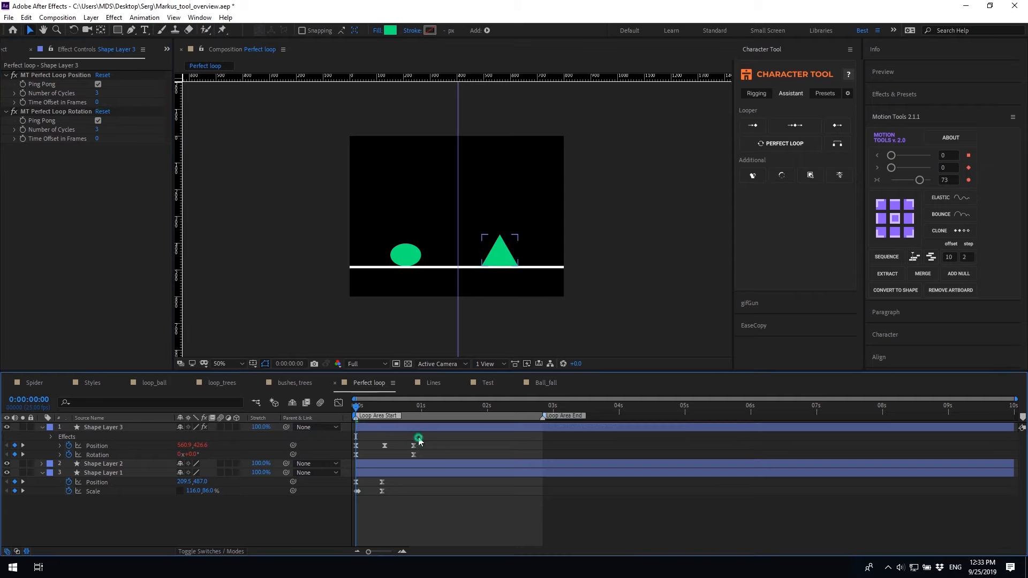
Preview the looping shapes, then adjust the triangle's Loop Area End
{"action": "key", "text": "space"}
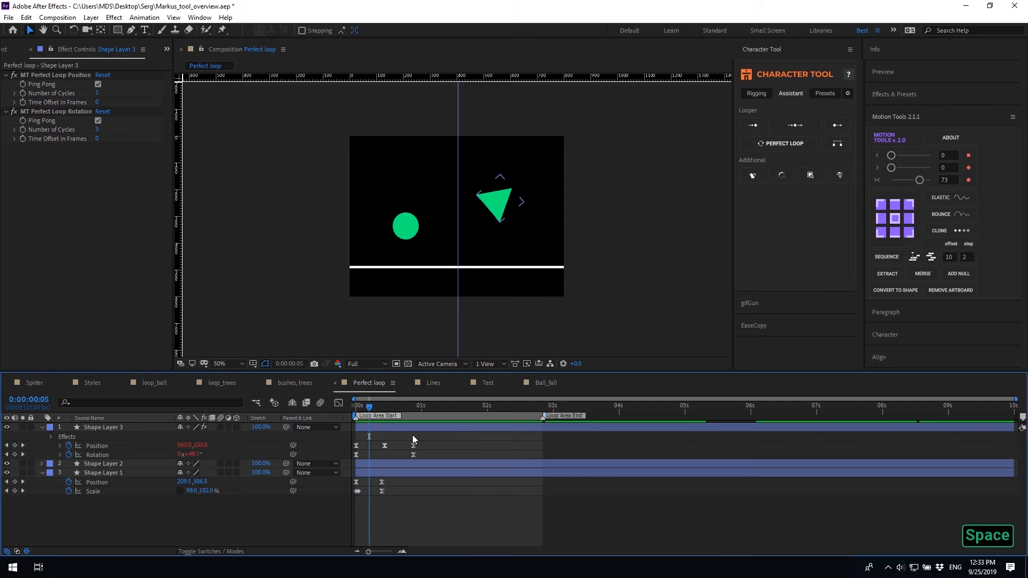
{"action": "left_click", "coordinate": [361, 405]}
{"action": "left_click", "coordinate": [353, 411]}
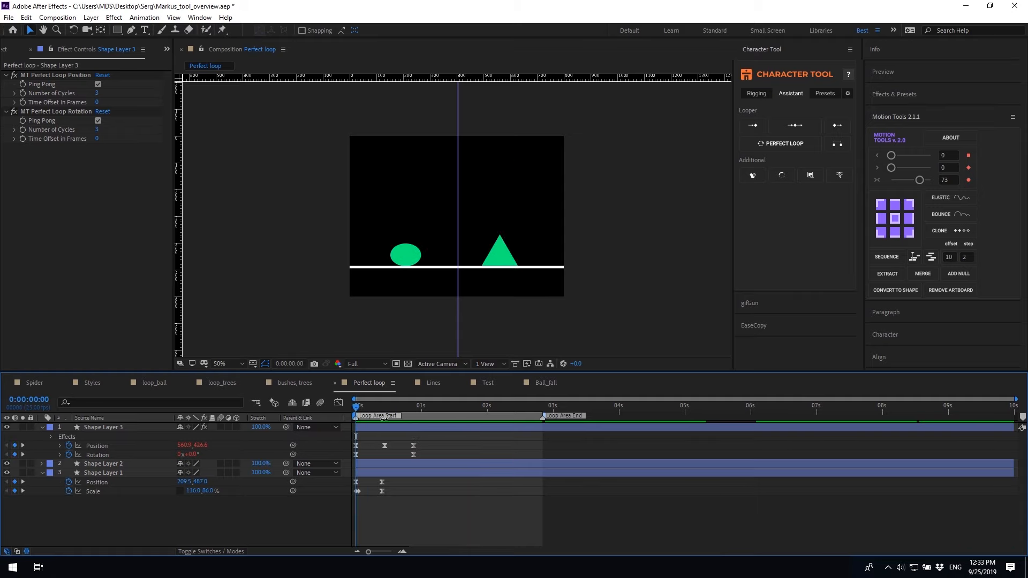
{"action": "left_click", "coordinate": [384, 419]}
{"action": "mouse_move", "coordinate": [544, 417]}
{"action": "left_mouse_down"}
{"action": "mouse_move", "coordinate": [564, 417]}
{"action": "mouse_move", "coordinate": [514, 416]}
{"action": "left_mouse_up"}
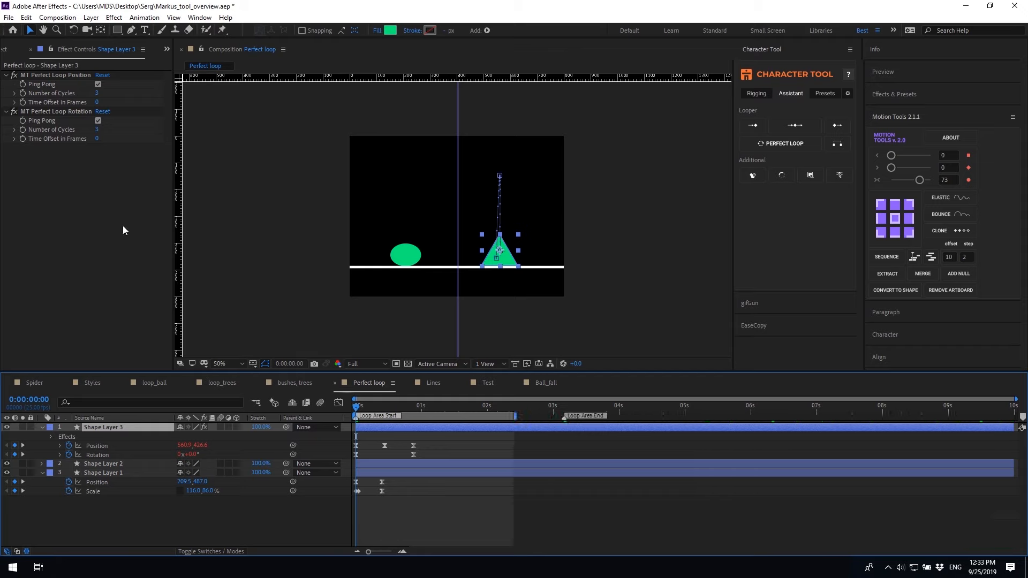
Fit the loop area to the work area, stretch Loop Area End to about 3 seconds, and preview
{"action": "left_click", "coordinate": [838, 144]}
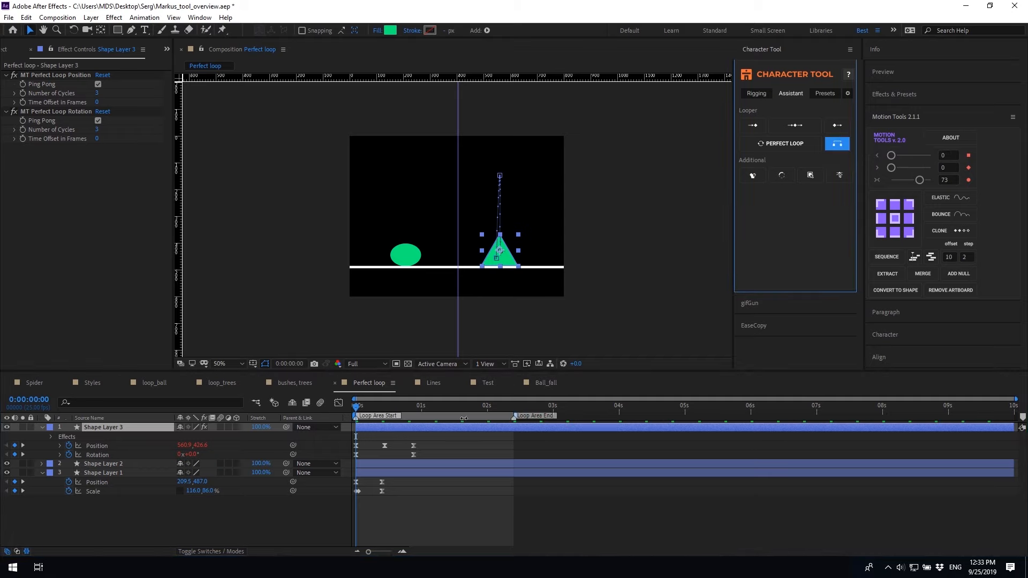
{"action": "key", "text": "space"}
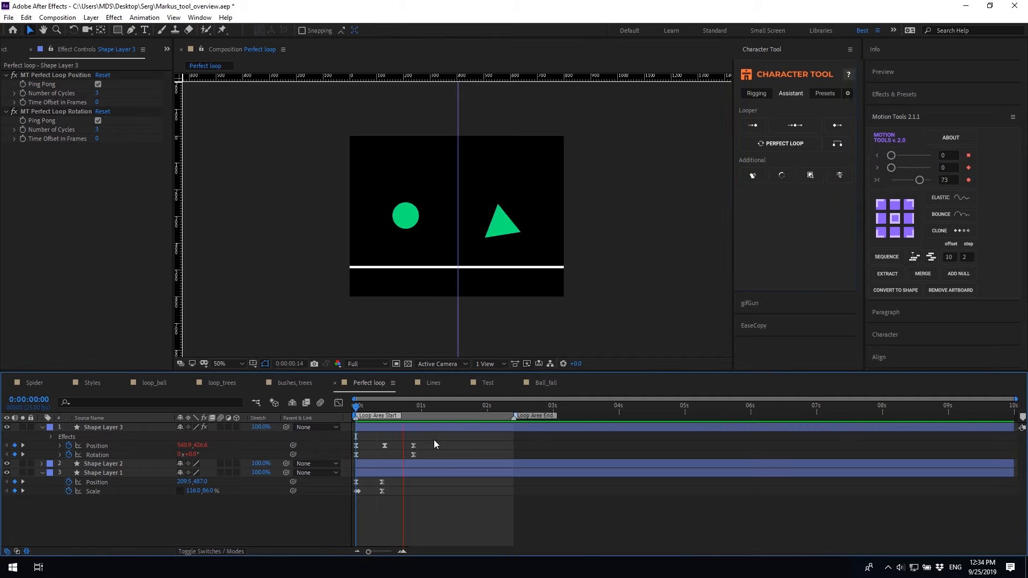
{"action": "key", "text": "space"}
{"action": "left_click_drag", "start_coordinate": [518, 416], "coordinate": [543, 416]}
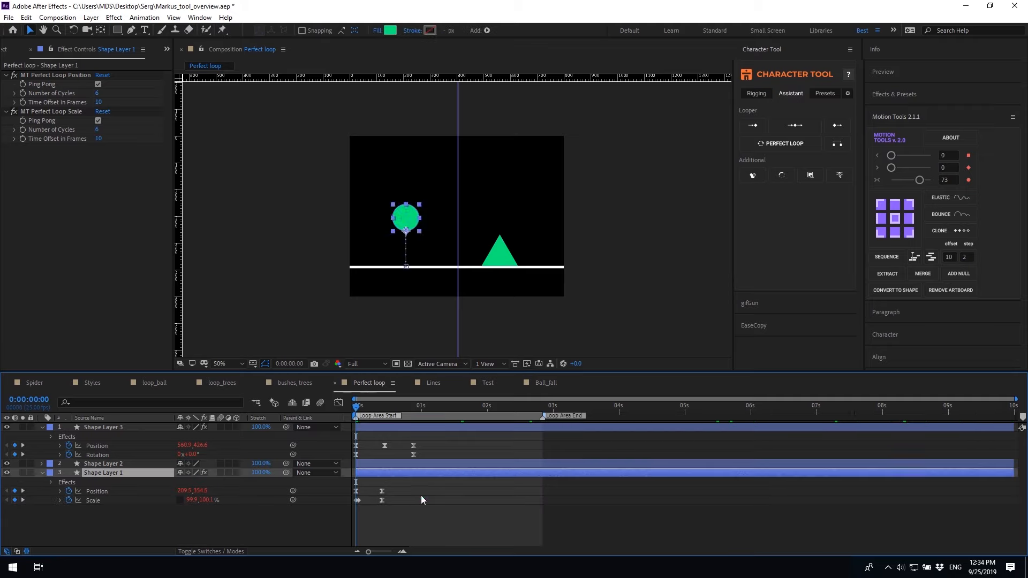
{"action": "key", "text": "space"}
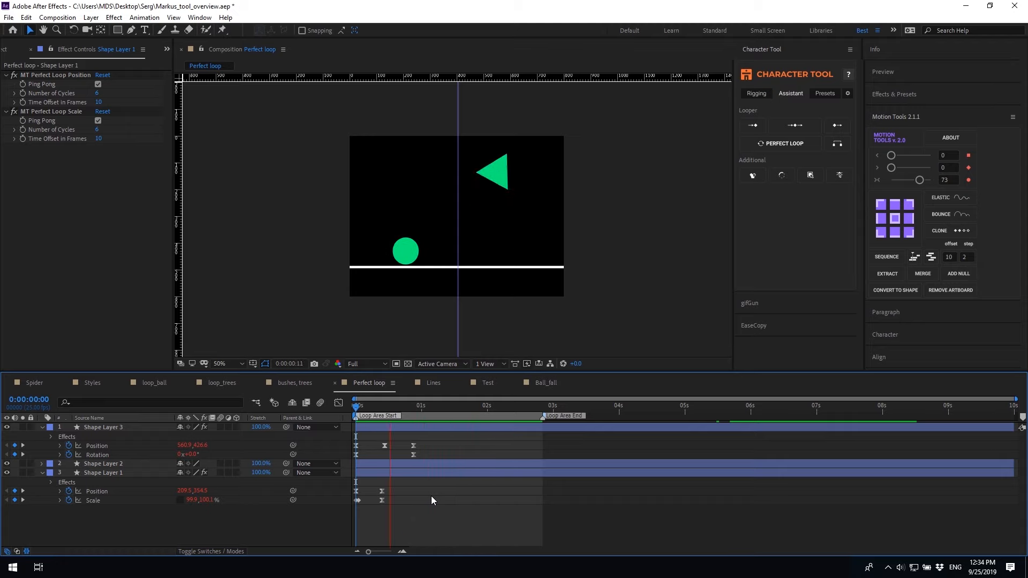
{"action": "key", "text": "space"}
{"action": "left_click", "coordinate": [543, 406]}
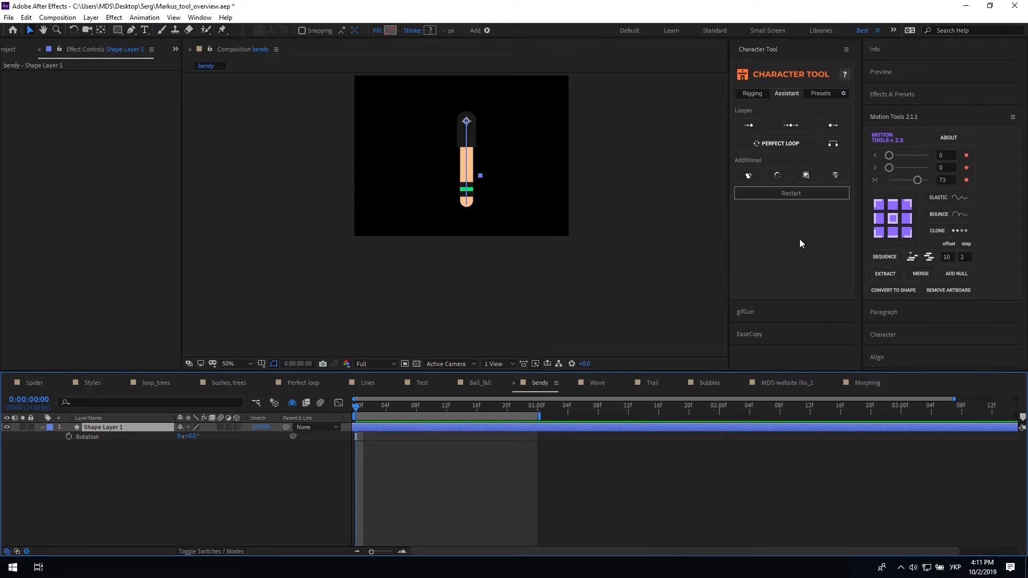
Apply Bendy to the limb so it swings with amplitude 30, preview it, and select the limb layer
{"action": "left_click", "coordinate": [749, 175]}
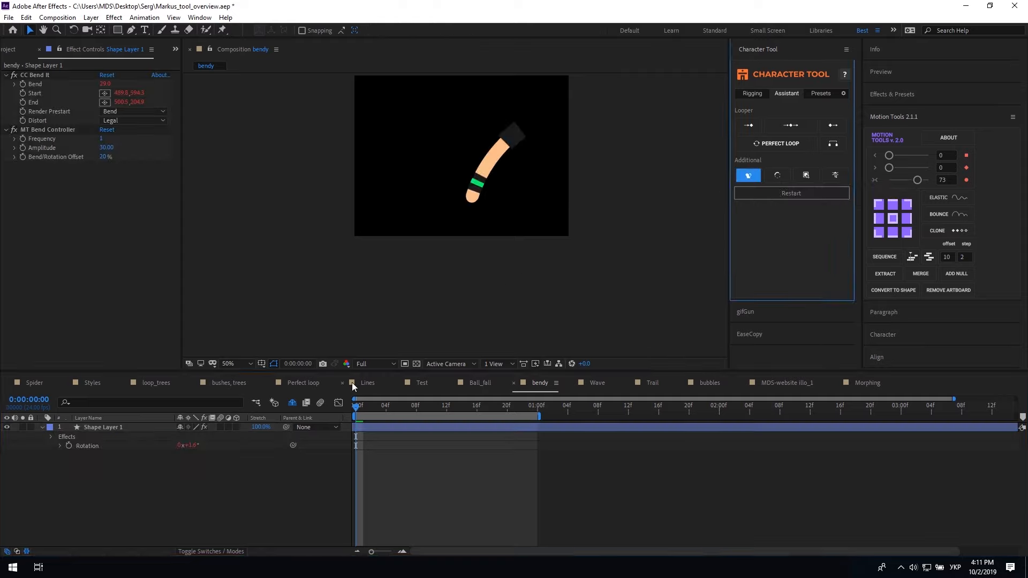
{"action": "left_click", "coordinate": [374, 442]}
{"action": "key", "text": "space"}
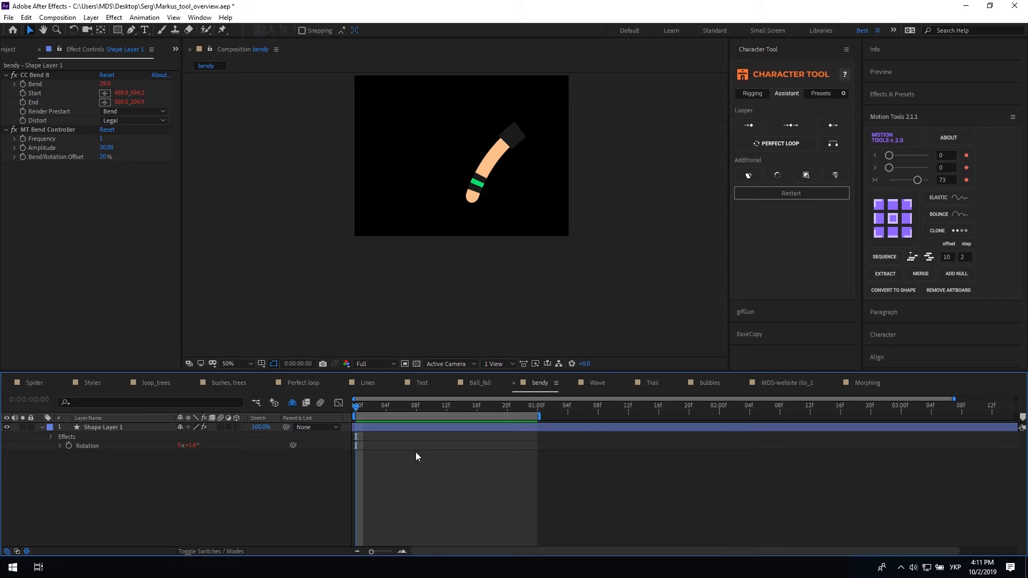
{"action": "left_click", "coordinate": [393, 428]}
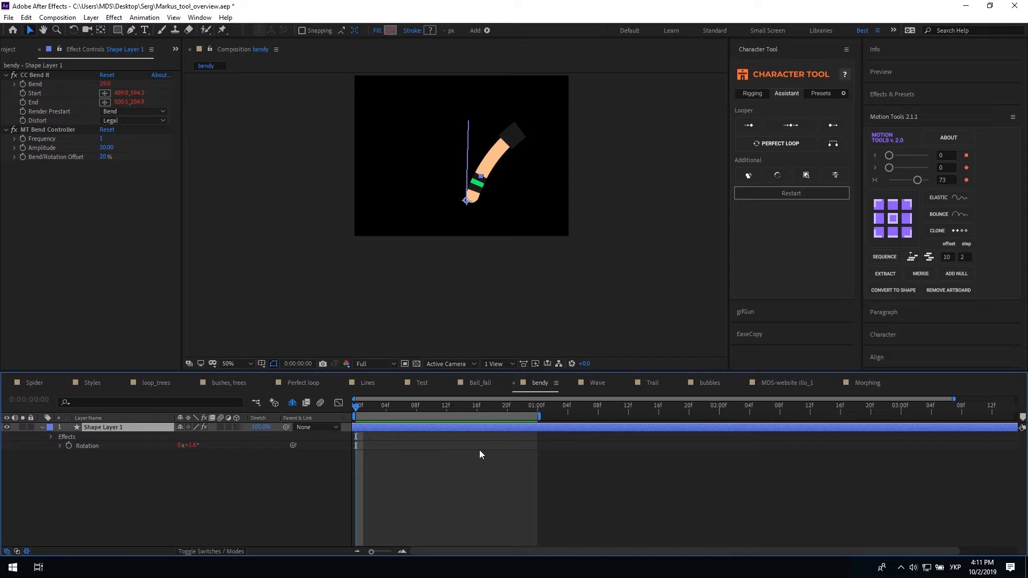
Move the CC Bend It start and end points along the limb, anchor it at top centre, and preview
{"action": "left_click", "coordinate": [43, 75]}
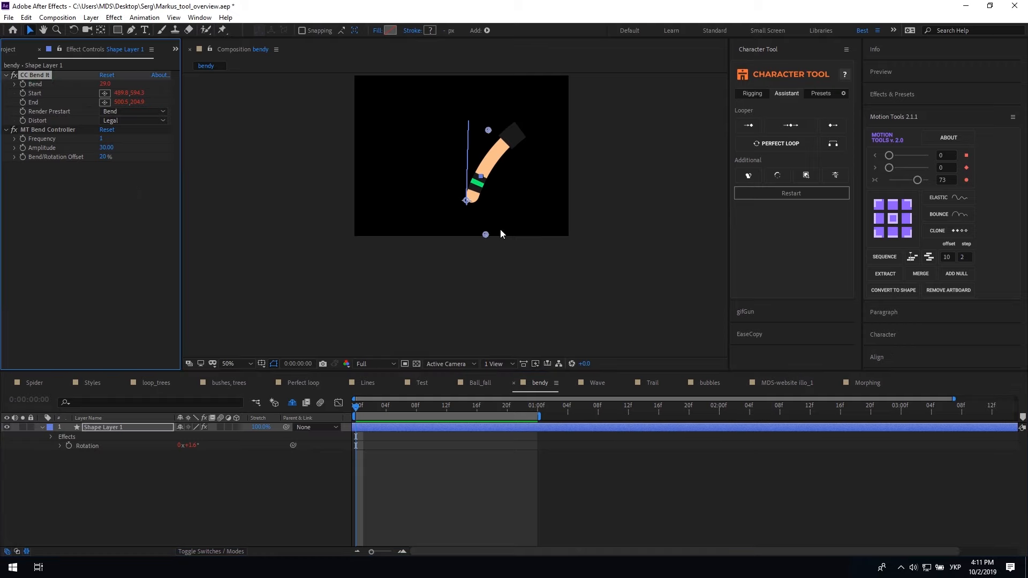
{"action": "left_click_drag", "start_coordinate": [487, 235], "coordinate": [482, 212]}
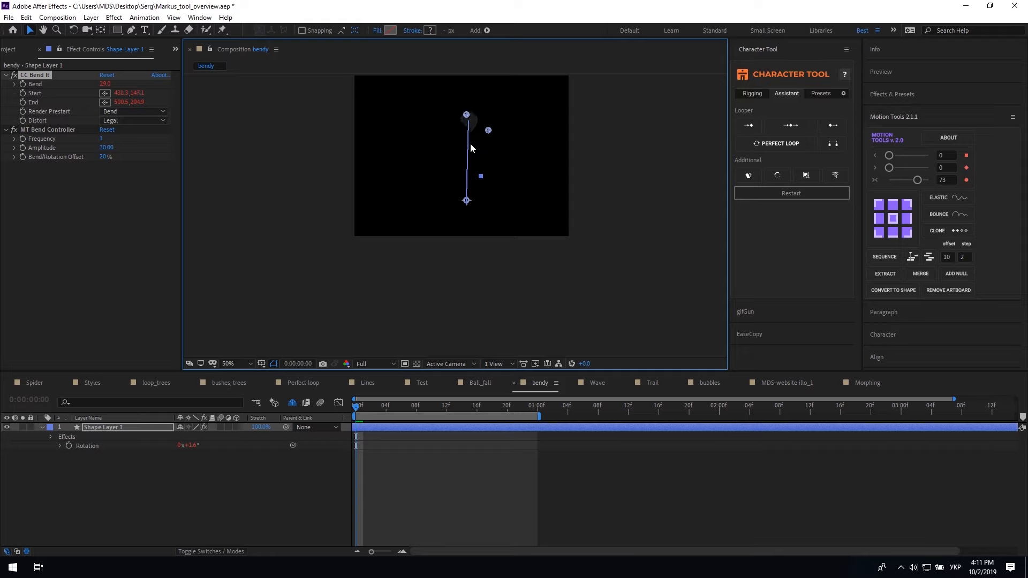
{"action": "left_click_drag", "start_coordinate": [488, 131], "coordinate": [475, 201]}
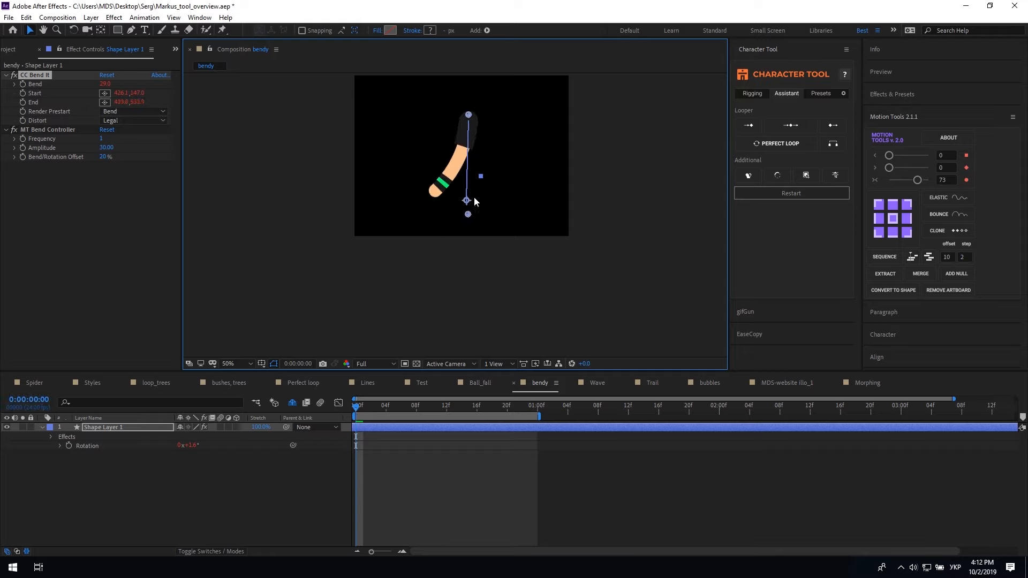
{"action": "left_click", "coordinate": [454, 476]}
{"action": "left_click", "coordinate": [893, 204]}
{"action": "left_click", "coordinate": [354, 408]}
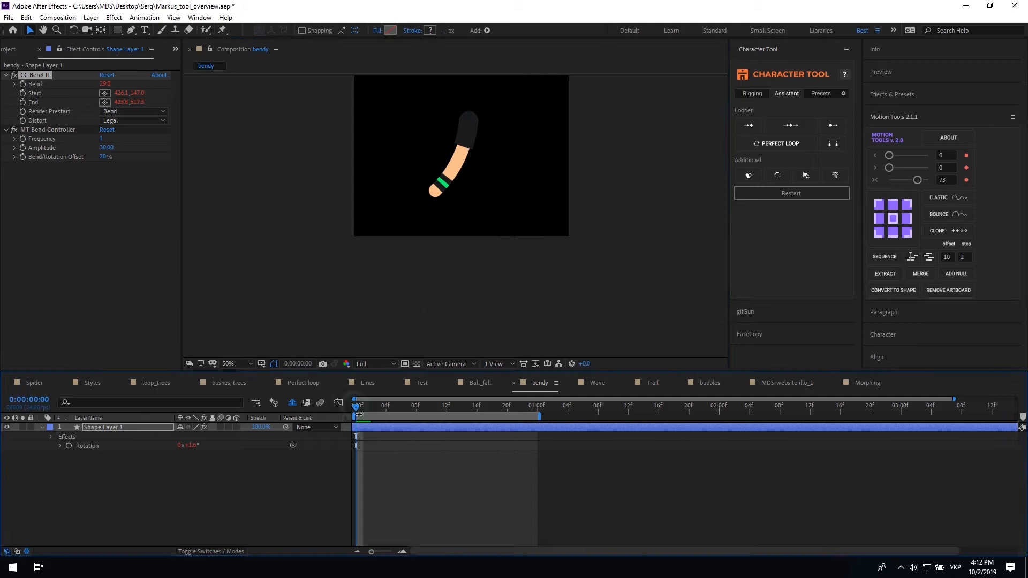
{"action": "key", "text": "space"}
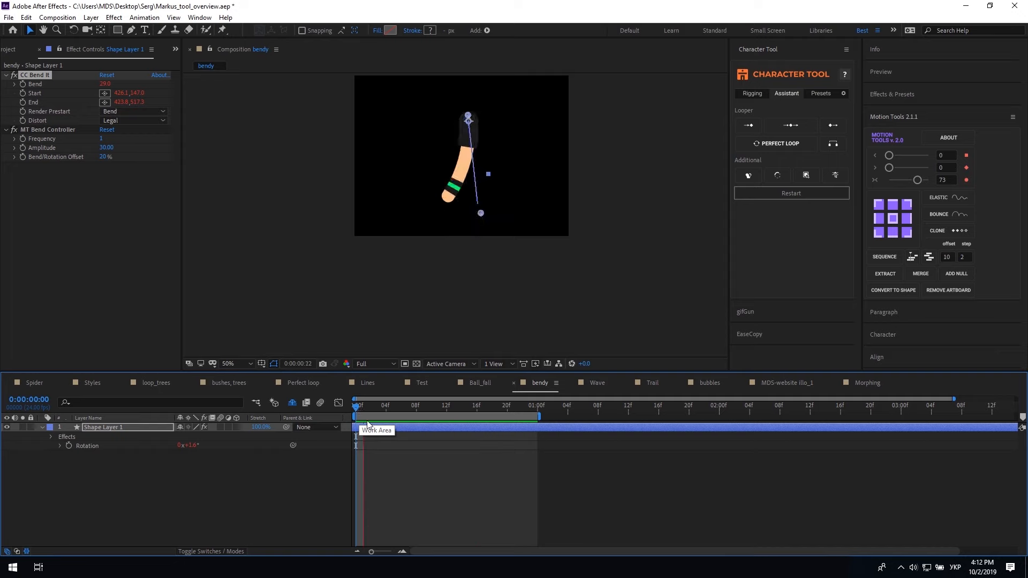
Scale the limb to 164%, reposition the bend start point, then settle on 149% scale
{"action": "key", "text": "s"}
{"action": "left_click_drag", "start_coordinate": [212, 441], "coordinate": [229, 441]}
{"action": "left_click", "coordinate": [354, 406]}
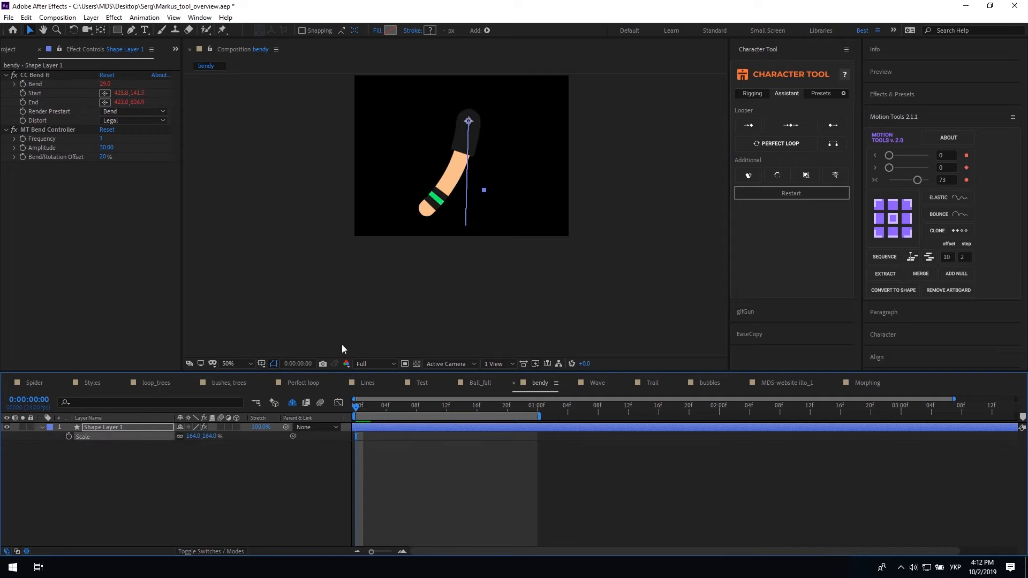
{"action": "left_click", "coordinate": [37, 75]}
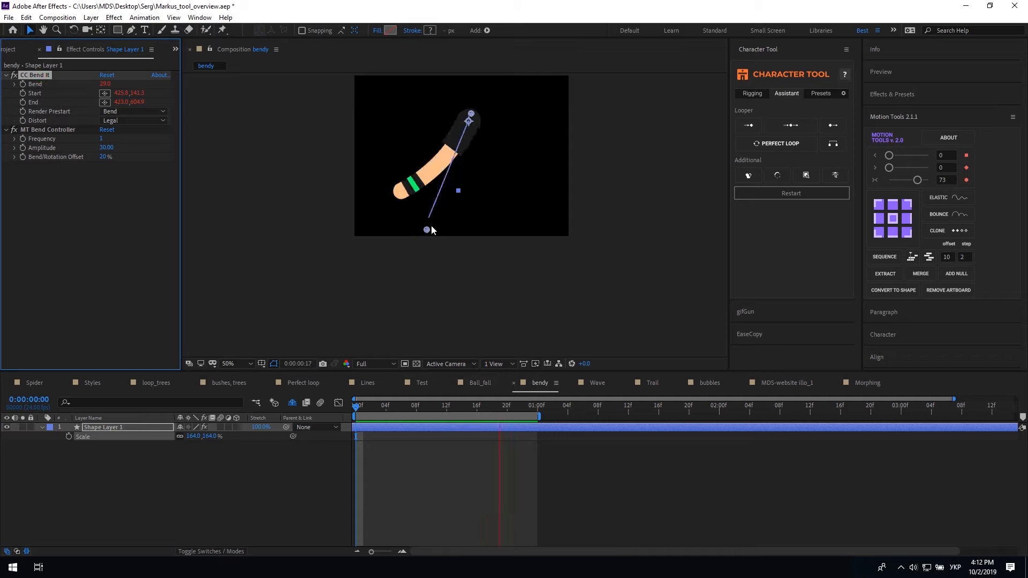
{"action": "left_click_drag", "start_coordinate": [467, 117], "coordinate": [406, 101]}
{"action": "key", "text": "space"}
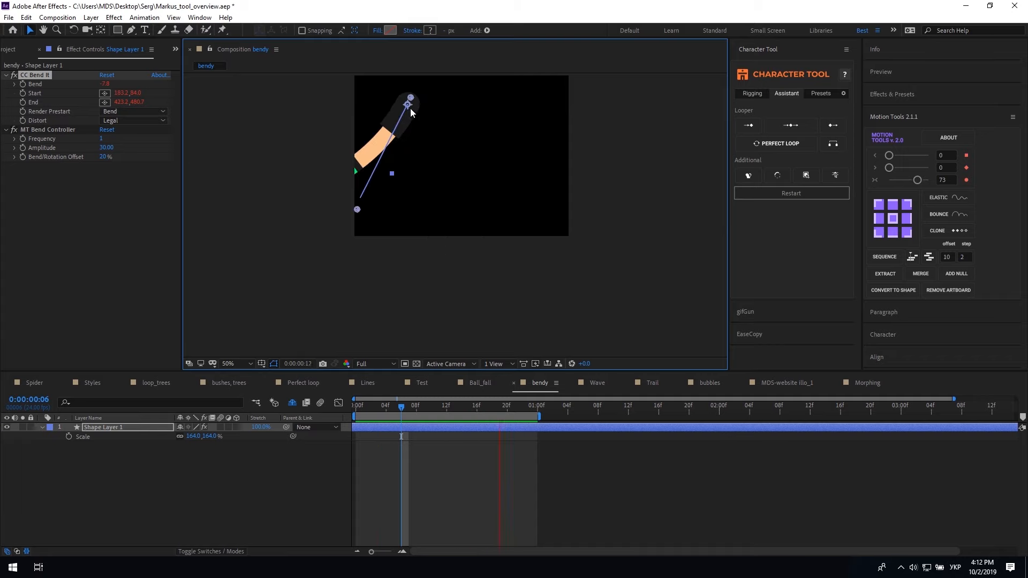
{"action": "left_click_drag", "start_coordinate": [210, 436], "coordinate": [201, 435]}
{"action": "left_click", "coordinate": [103, 177]}
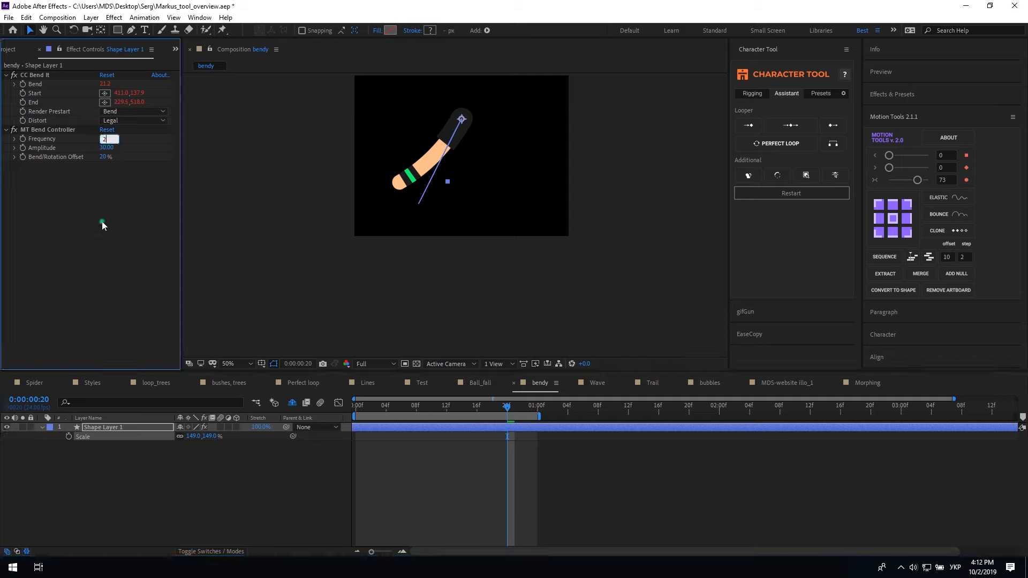
{"action": "key", "text": "space"}
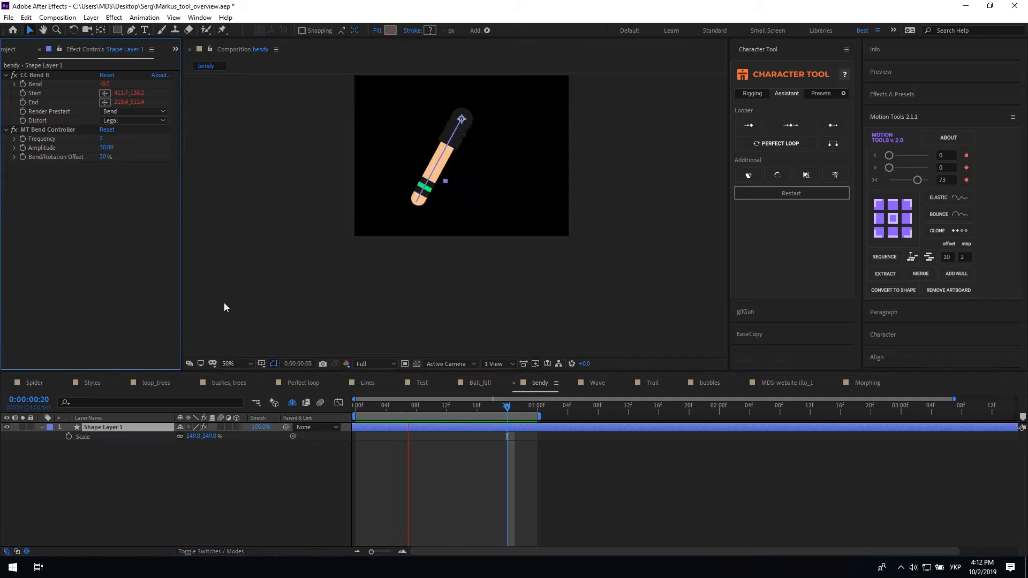
Set the swing amplitude to 20 and the Bend/Rotation Offset to 44%, then preview
{"action": "left_click", "coordinate": [106, 148]}
{"action": "key", "text": "Return"}
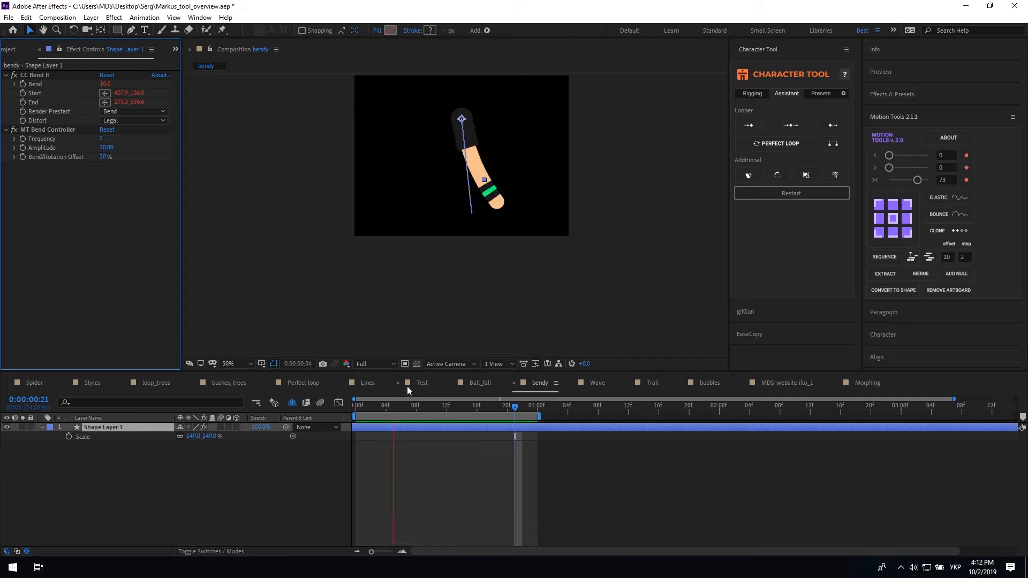
{"action": "left_click_drag", "start_coordinate": [107, 160], "coordinate": [120, 159]}
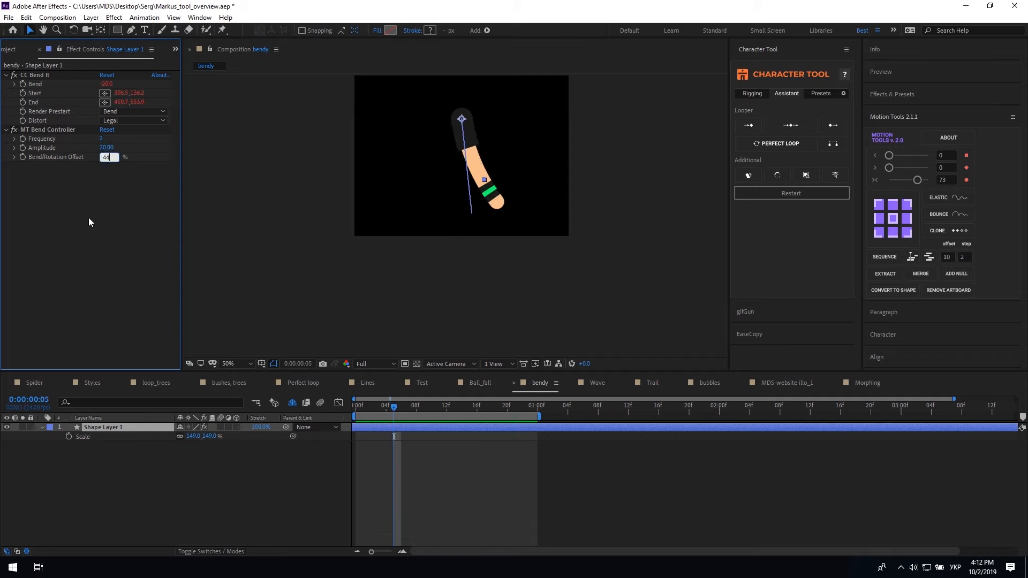
{"action": "left_click", "coordinate": [354, 409]}
{"action": "left_click", "coordinate": [465, 493]}
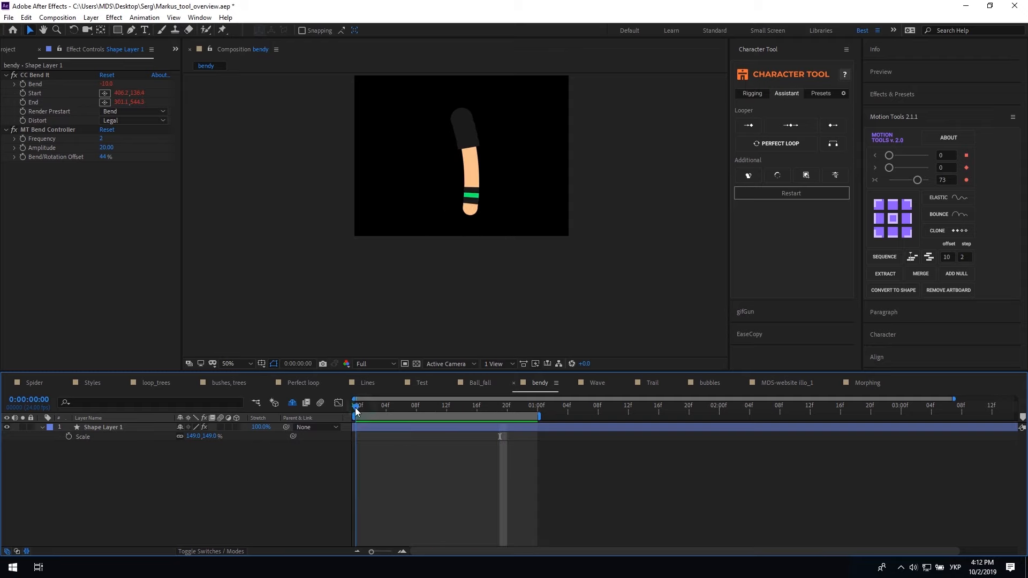
{"action": "key", "text": "space"}
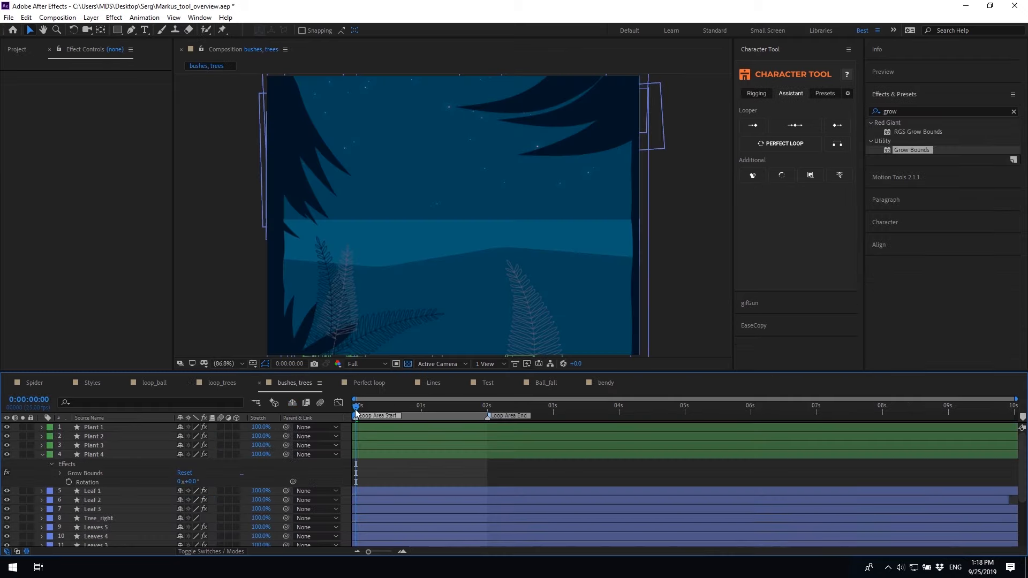
{"action": "key", "text": "space"}
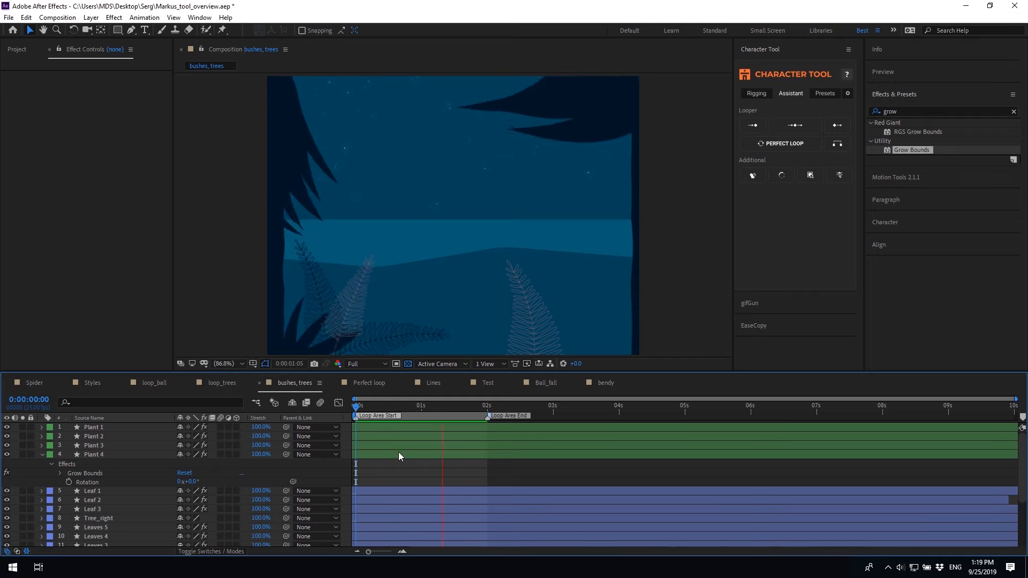
Give the Plant 4 layer a keyframed Bendy bend-and-rotate swing
{"action": "left_click", "coordinate": [398, 453]}
{"action": "key", "text": "space"}
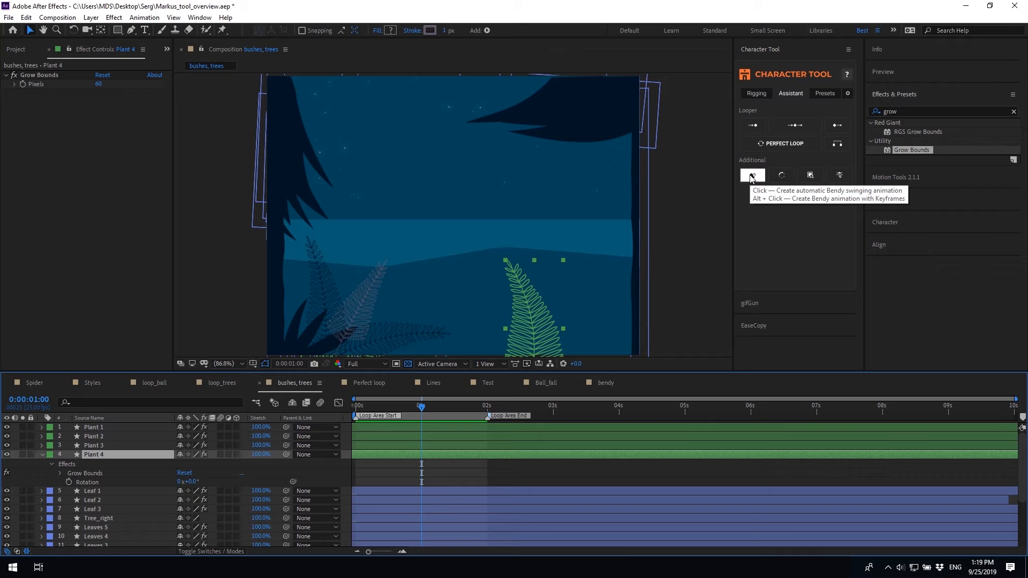
{"action": "left_click", "coordinate": [752, 177], "text": "alt"}
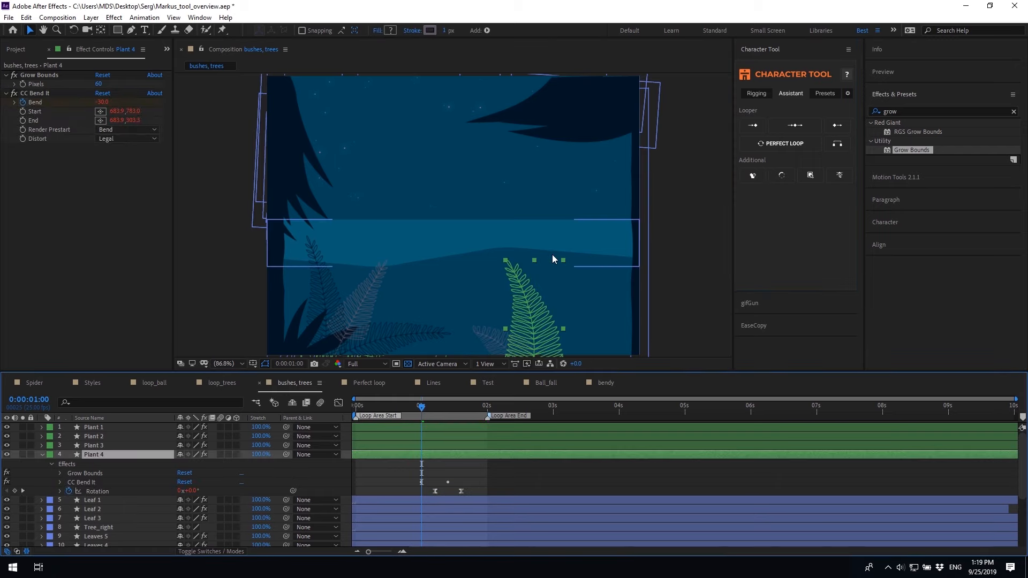
{"action": "key", "text": "space"}
{"action": "left_click_drag", "start_coordinate": [536, 256], "coordinate": [494, 194]}
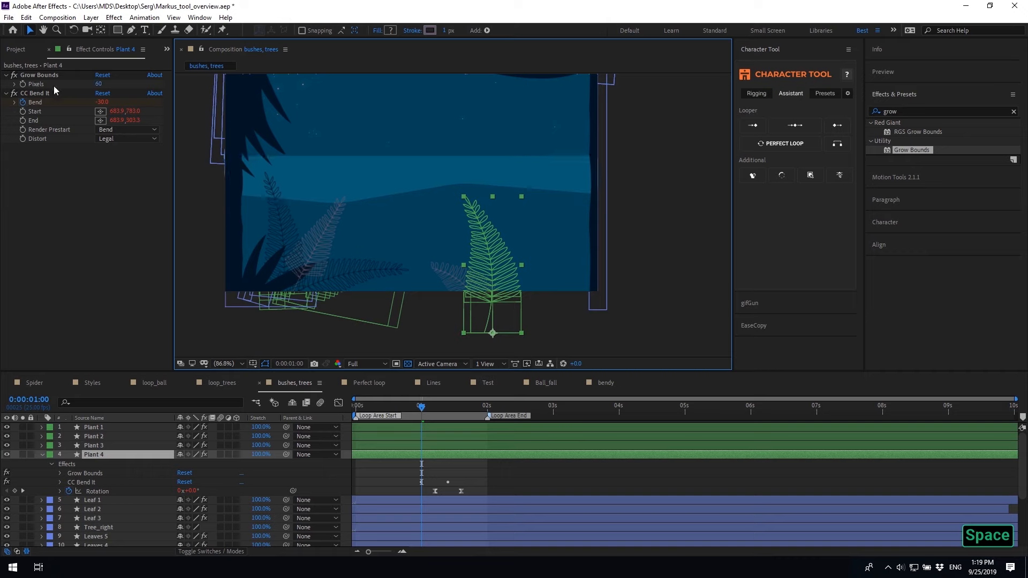
Place the CC Bend It start point at the fern's base and reposition the end point
{"action": "left_click", "coordinate": [35, 93]}
{"action": "key", "text": "space"}
{"action": "left_click_drag", "start_coordinate": [537, 232], "coordinate": [517, 185]}
{"action": "left_click_drag", "start_coordinate": [524, 329], "coordinate": [473, 285]}
{"action": "left_click_drag", "start_coordinate": [524, 105], "coordinate": [454, 130]}
{"action": "left_click_drag", "start_coordinate": [453, 410], "coordinate": [461, 408]}
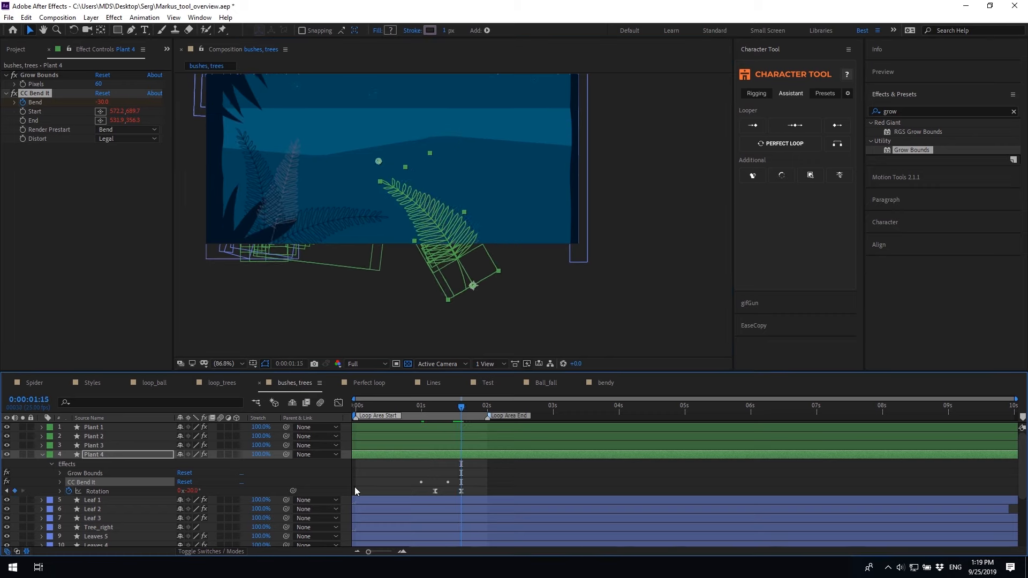
Set Plant 4's Rotation to -7° and its Bend to 10 at 0:00:01:10
{"action": "left_click", "coordinate": [188, 491]}
{"action": "type", "text": "-7"}
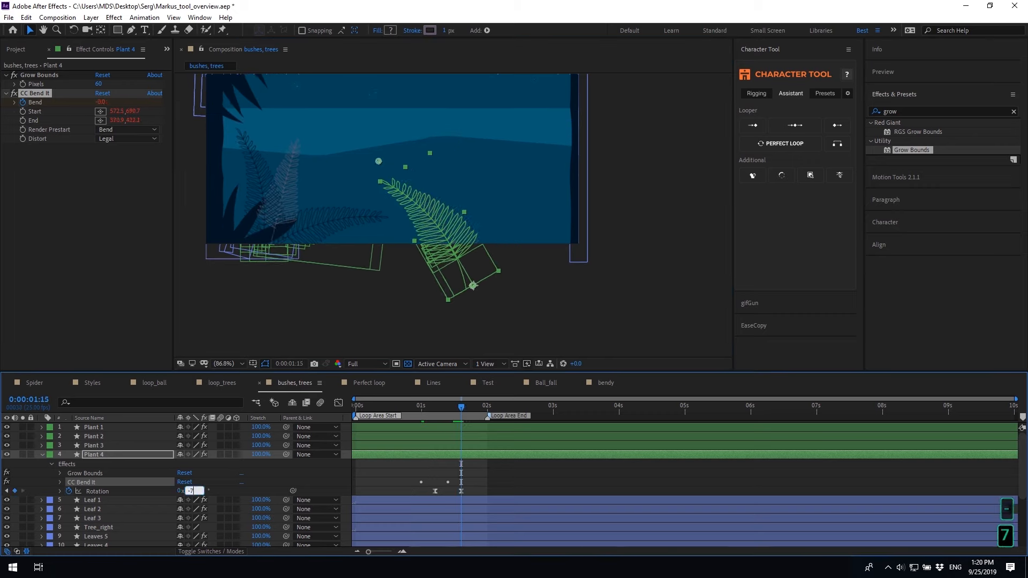
{"action": "left_click", "coordinate": [482, 482]}
{"action": "key", "text": "u"}
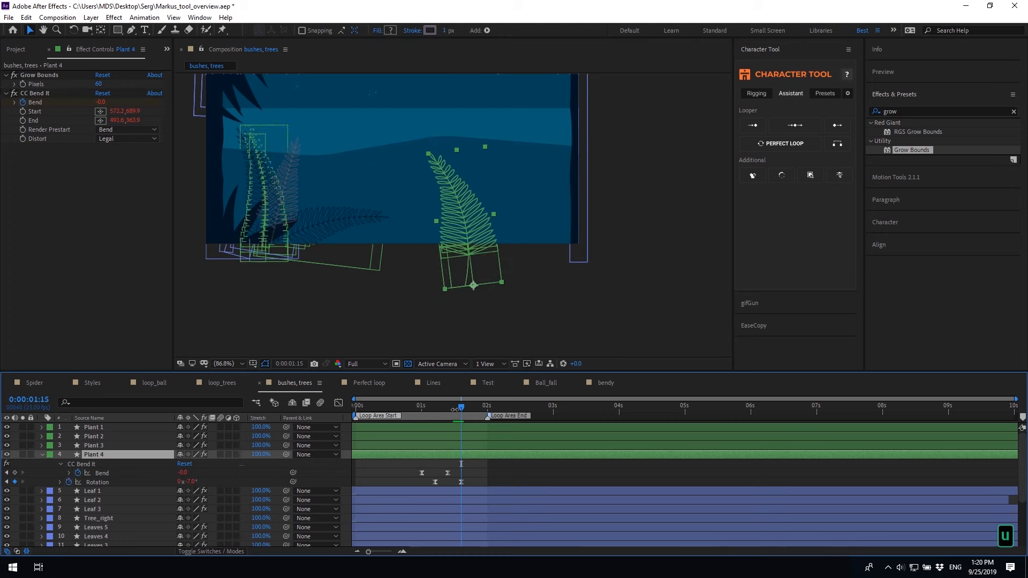
{"action": "left_click", "coordinate": [448, 410]}
{"action": "left_click", "coordinate": [182, 473]}
{"action": "type", "text": "10"}
{"action": "left_click", "coordinate": [523, 483]}
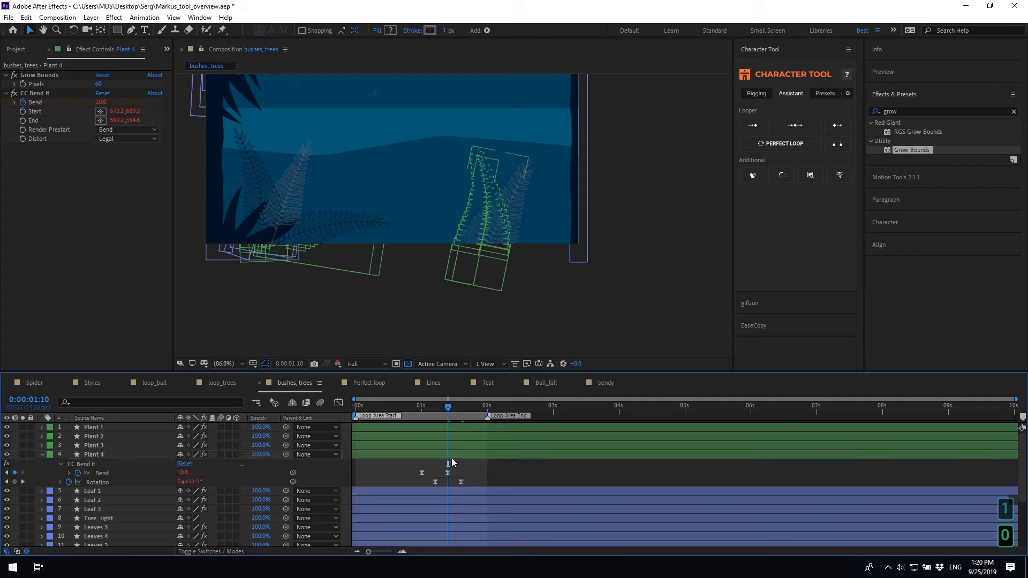
Shift the four keyframes slightly earlier, set Bend to 3 and Rotation to +3°, and preview
{"action": "left_click_drag", "start_coordinate": [469, 467], "coordinate": [399, 477]}
{"action": "left_click", "coordinate": [424, 471]}
{"action": "left_click", "coordinate": [184, 473]}
{"action": "type", "text": "3"}
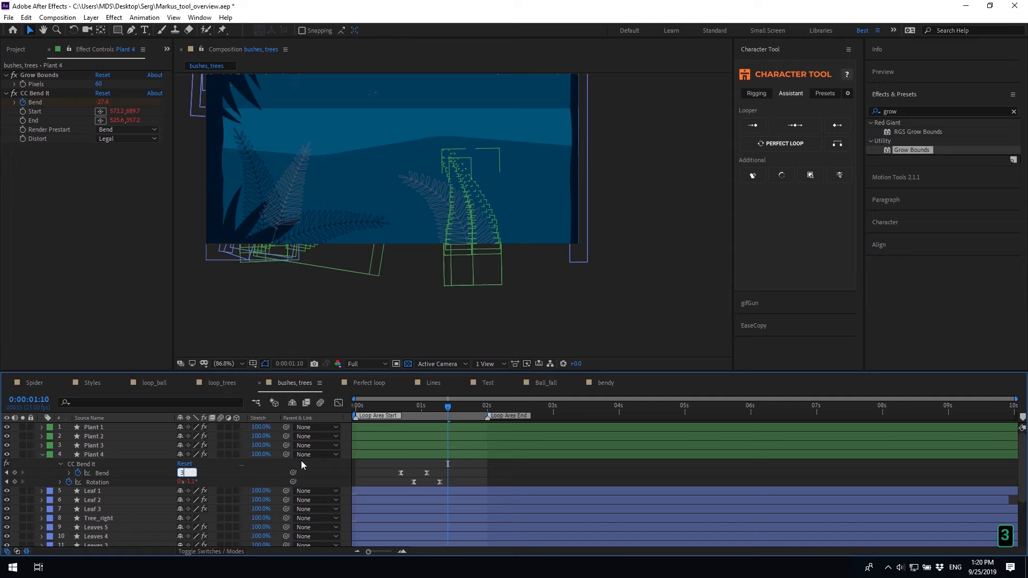
{"action": "left_click", "coordinate": [479, 478]}
{"action": "key", "text": "space"}
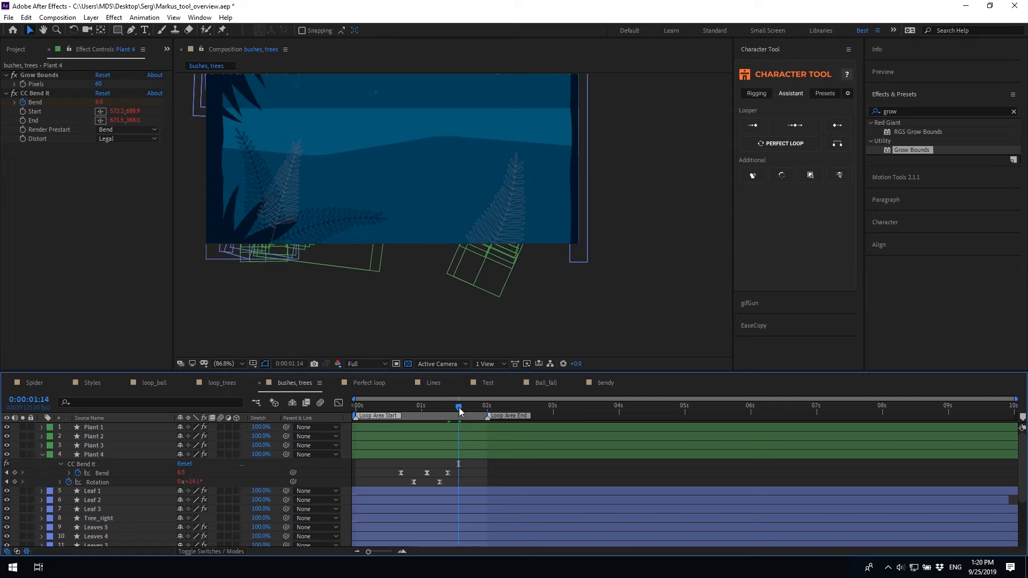
{"action": "left_click", "coordinate": [191, 482]}
{"action": "type", "text": "-7"}
{"action": "key", "text": "Return"}
{"action": "type", "text": "3"}
{"action": "left_click", "coordinate": [502, 473]}
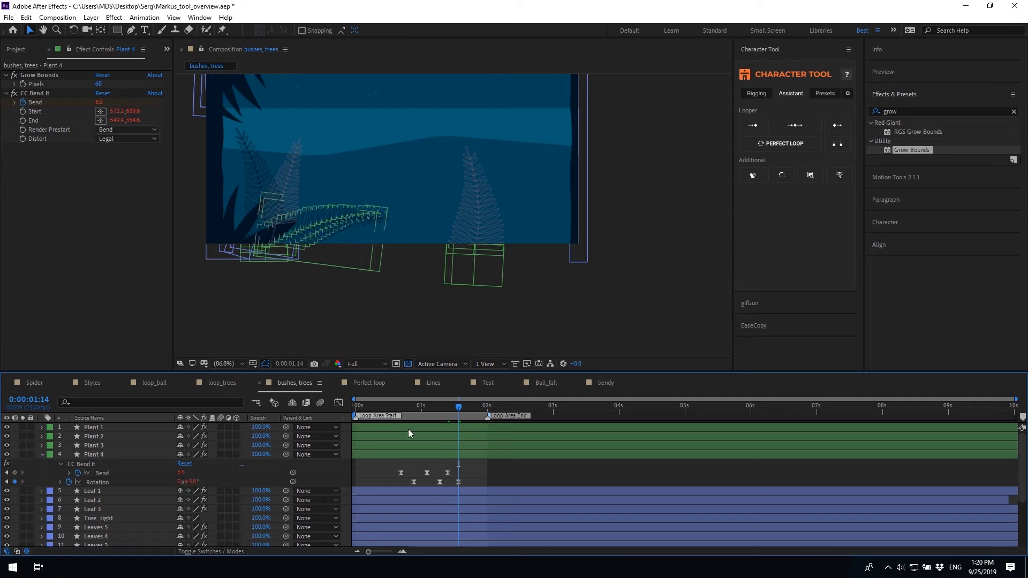
{"action": "key", "text": "space"}
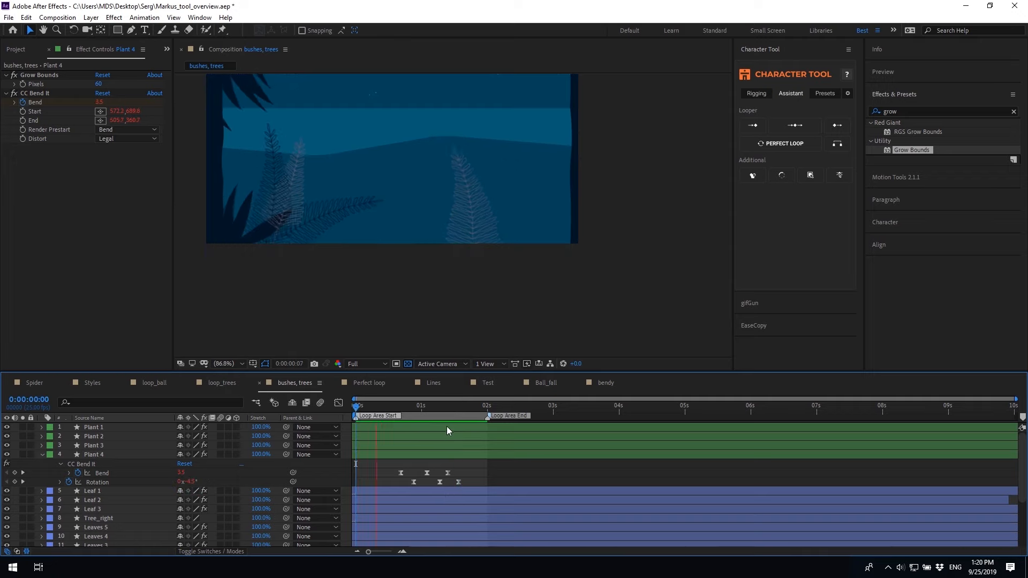
{"action": "key", "text": "space"}
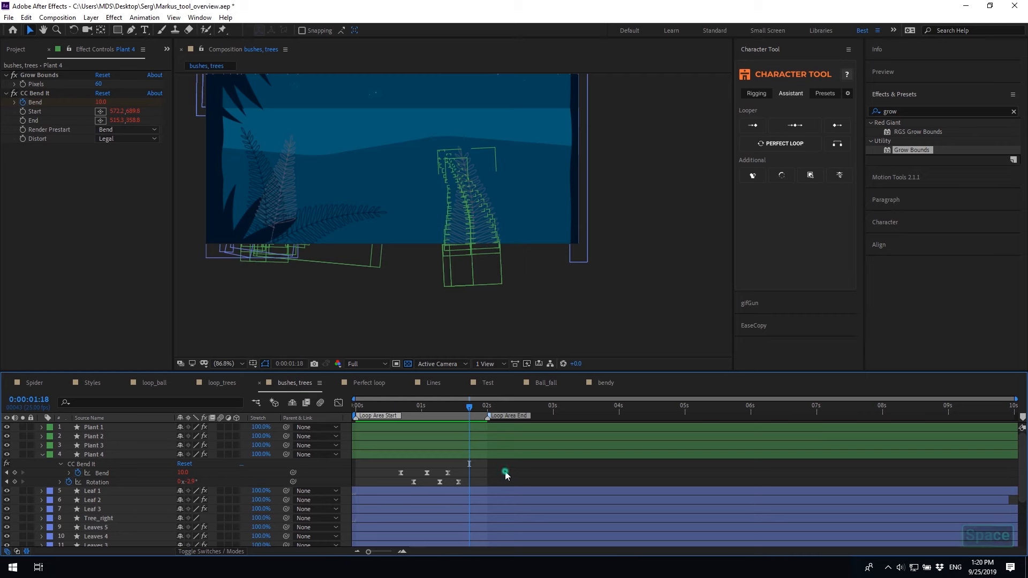
Easy Ease all Bend and Rotation keyframes, push the later keys right, and preview
{"action": "left_click_drag", "start_coordinate": [506, 471], "coordinate": [390, 485]}
{"action": "left_click", "coordinate": [338, 402]}
{"action": "scroll", "coordinate": [345, 461], "scroll_direction": "up", "scroll_amount": 2, "text": "alt"}
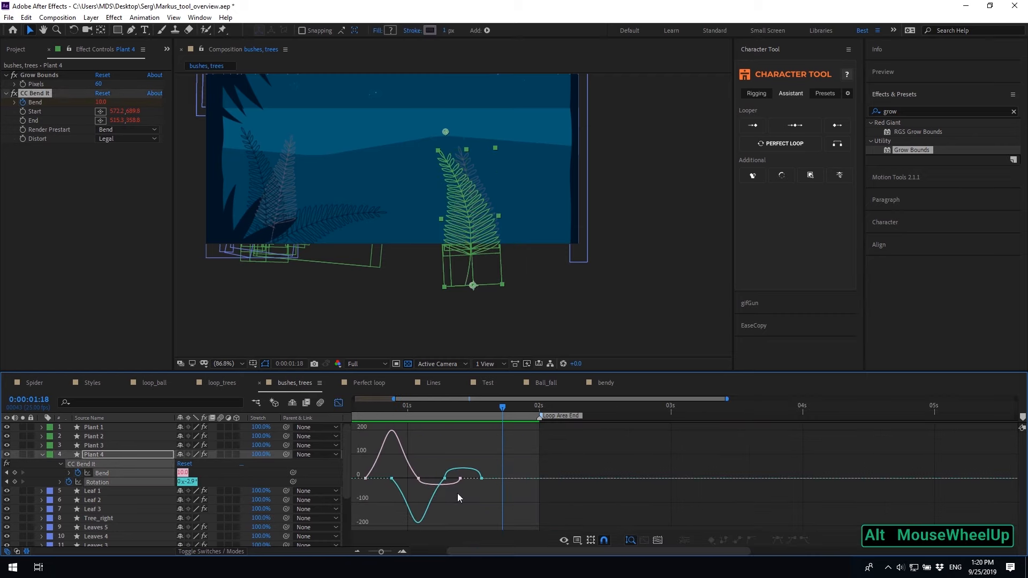
{"action": "key", "text": "F9"}
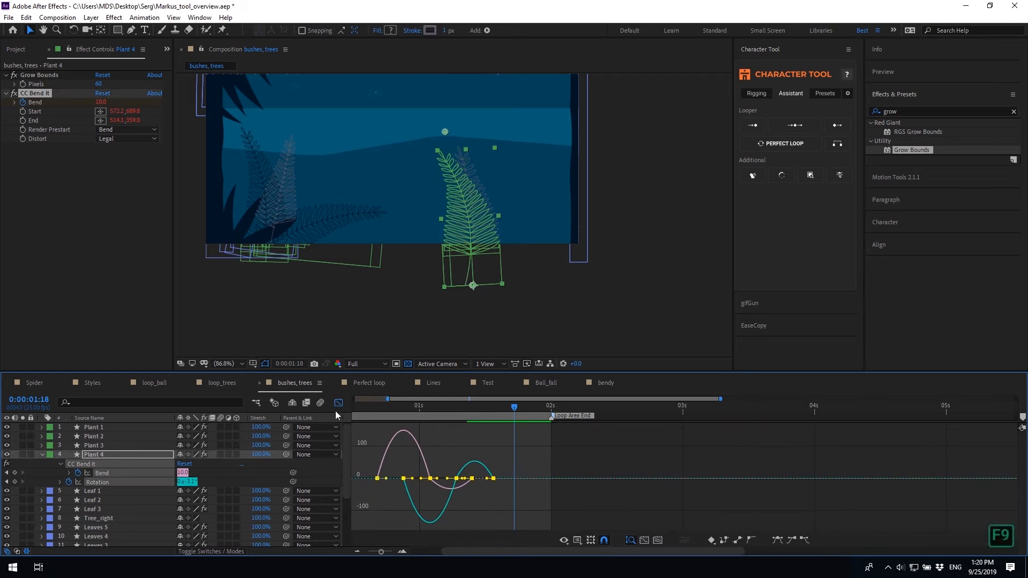
{"action": "left_click", "coordinate": [338, 402]}
{"action": "left_click_drag", "start_coordinate": [505, 469], "coordinate": [447, 475]}
{"action": "left_click_drag", "start_coordinate": [535, 465], "coordinate": [505, 480]}
{"action": "scroll", "coordinate": [507, 475], "scroll_direction": "down", "scroll_amount": 3}
{"action": "left_click", "coordinate": [507, 475]}
{"action": "key", "text": "space"}
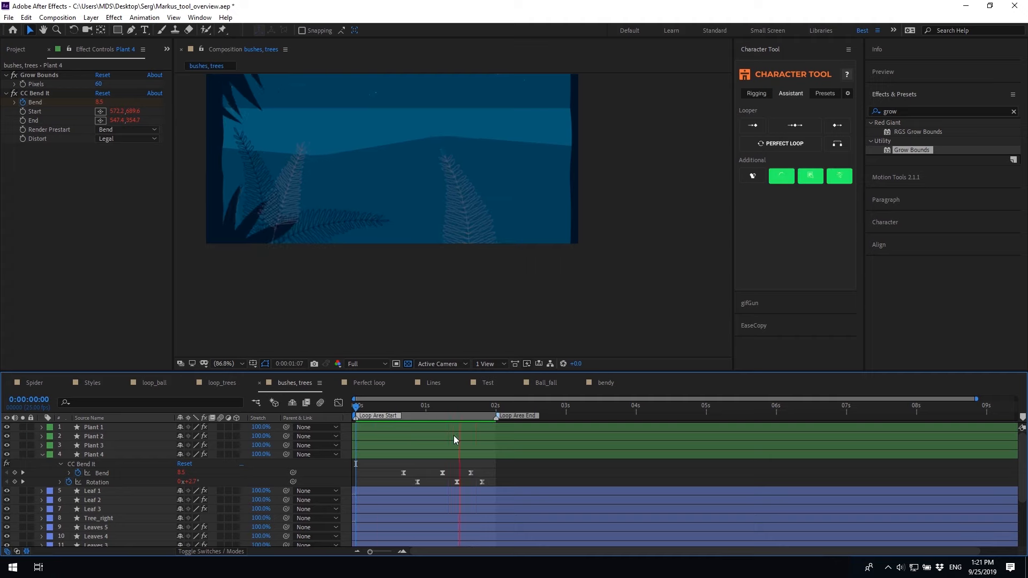
{"action": "key", "text": "space"}
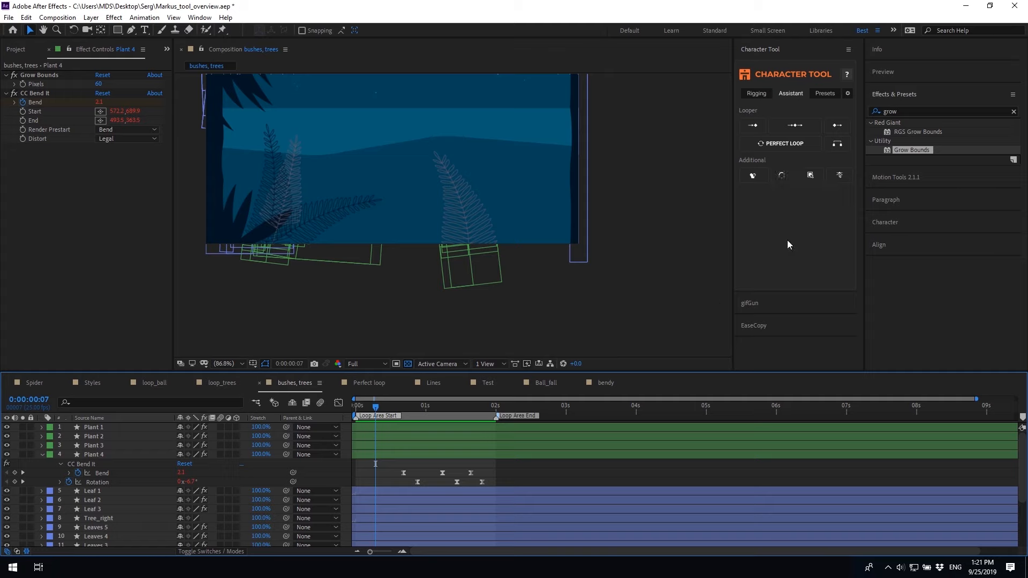
In the Lines composition, select Shapes 11 through 1 inside Shape Layer 1
{"action": "left_click", "coordinate": [432, 382]}
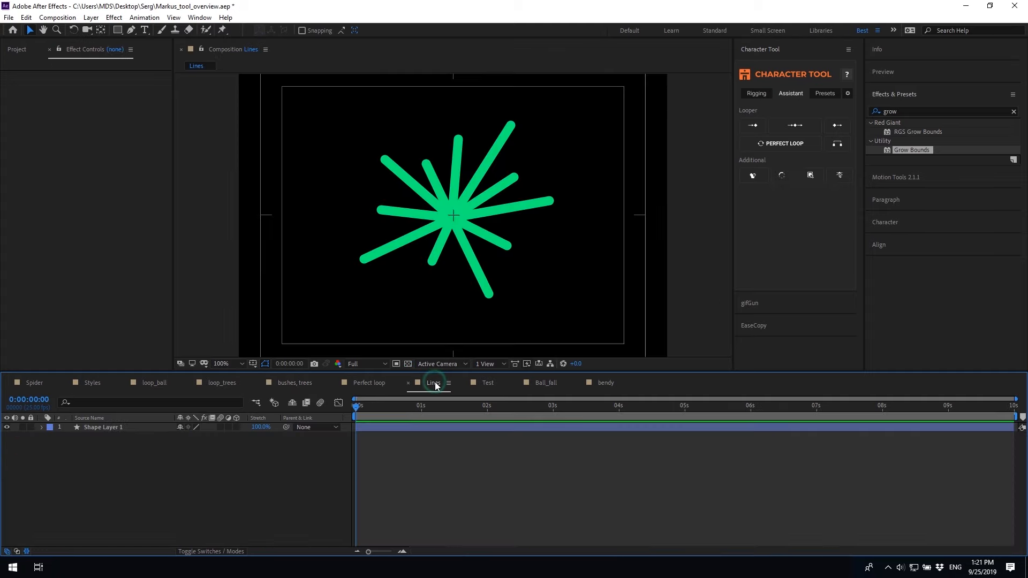
{"action": "left_click", "coordinate": [416, 431]}
{"action": "left_click", "coordinate": [775, 348]}
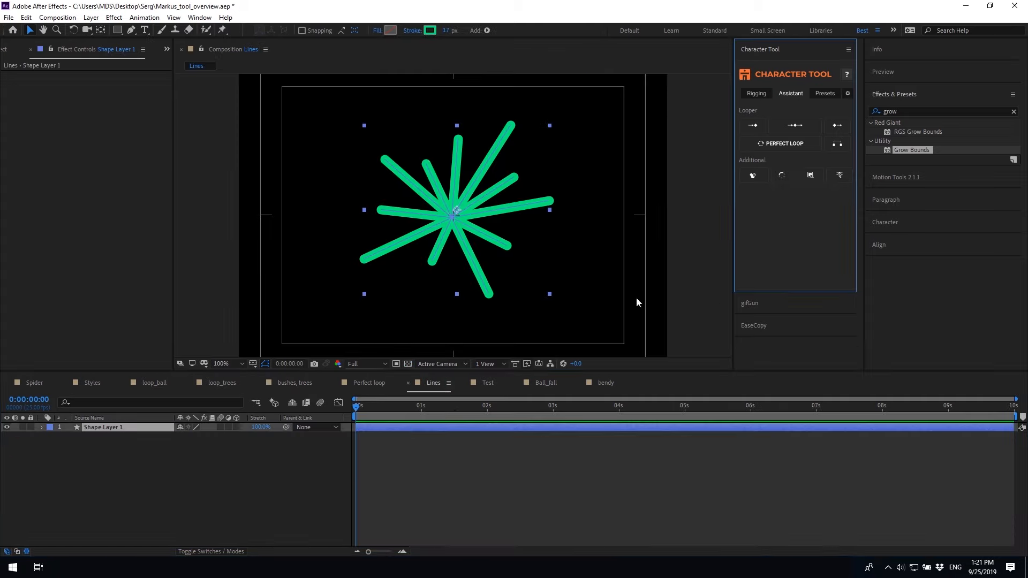
{"action": "left_click", "coordinate": [42, 427]}
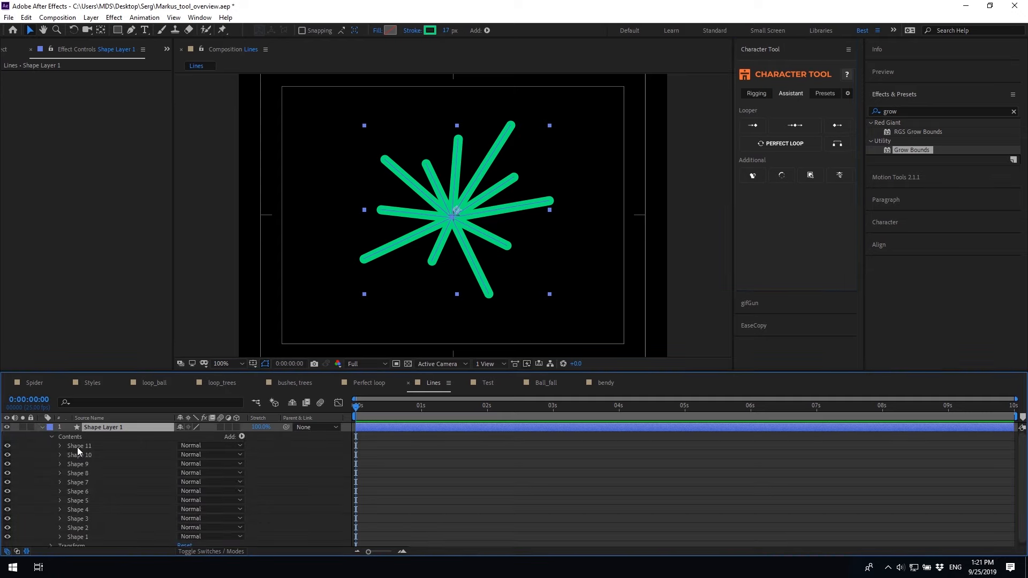
{"action": "left_click", "coordinate": [77, 447]}
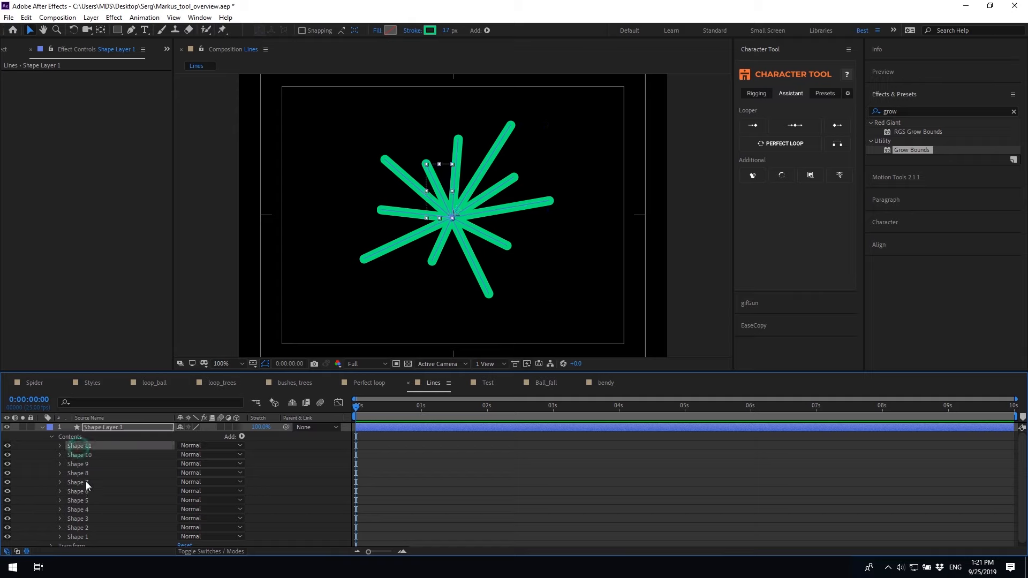
{"action": "left_click", "coordinate": [80, 536], "text": "shift"}
Add keyframed MT Trim Path Start and End to all eleven shapes and preview
{"action": "left_click", "coordinate": [782, 175]}
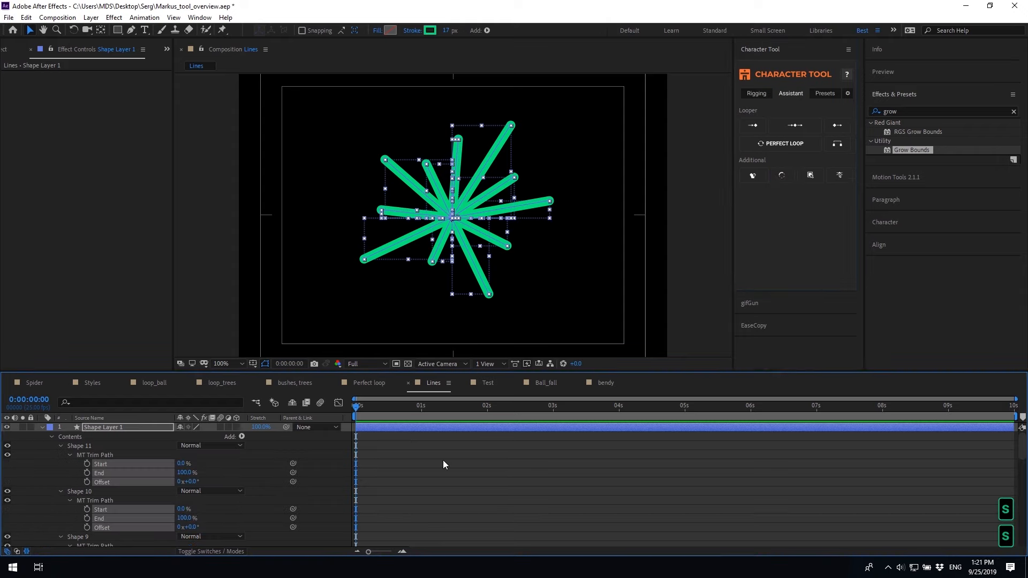
{"action": "key", "text": "ctrl+z"}
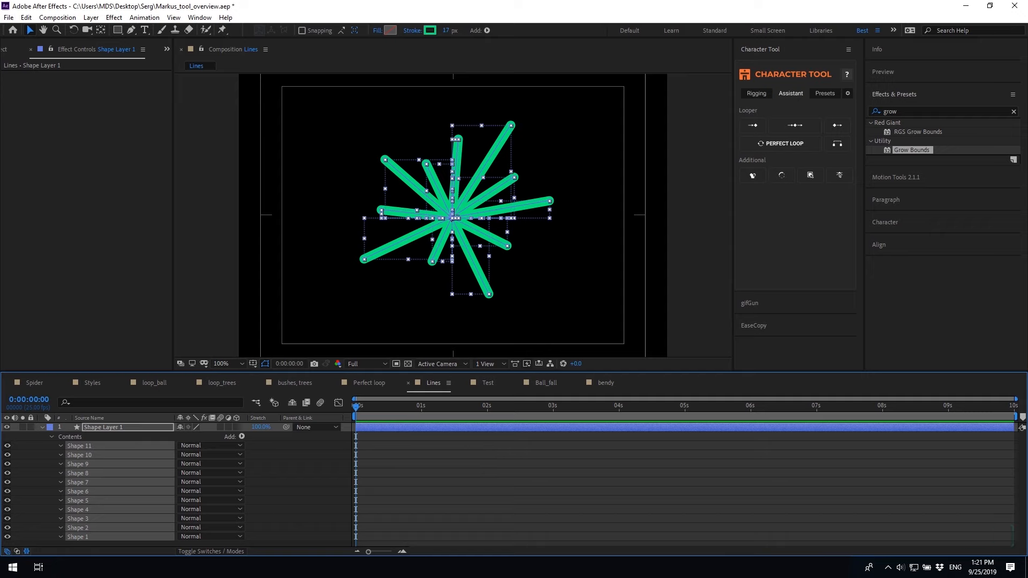
{"action": "left_click", "coordinate": [782, 175], "text": "alt"}
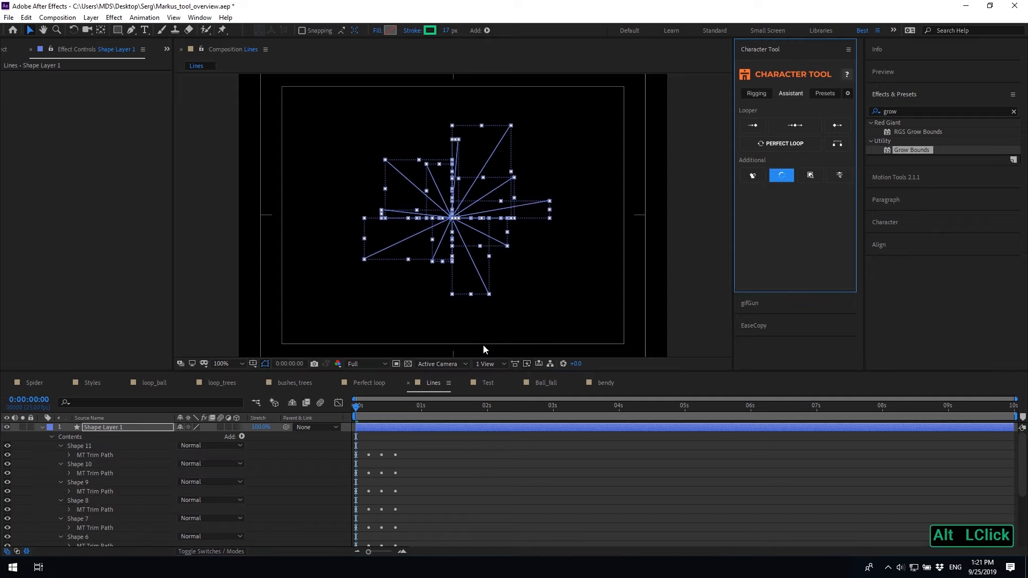
{"action": "left_click", "coordinate": [420, 472]}
{"action": "key", "text": "u"}
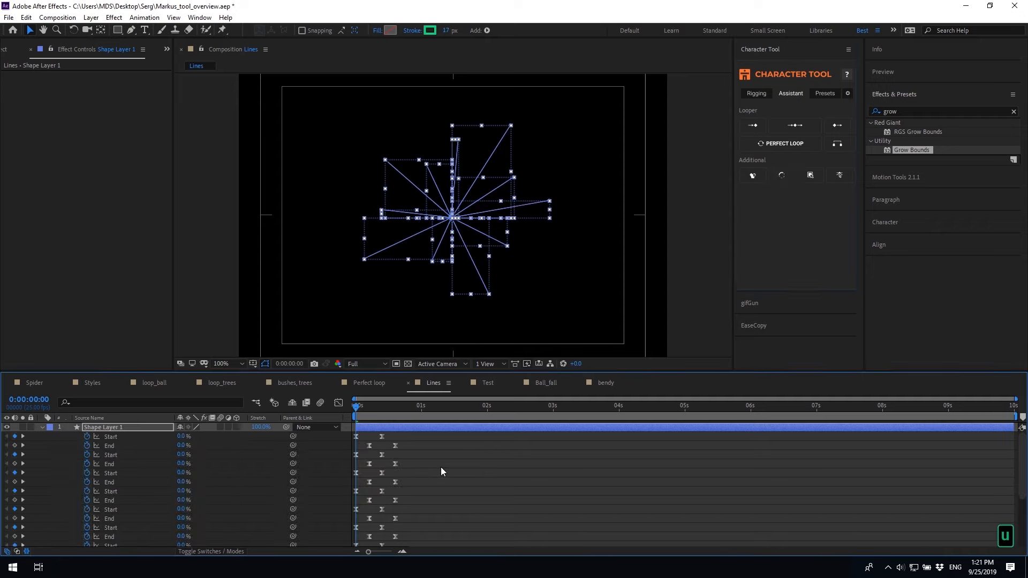
{"action": "key", "text": "space"}
{"action": "left_click", "coordinate": [356, 410]}
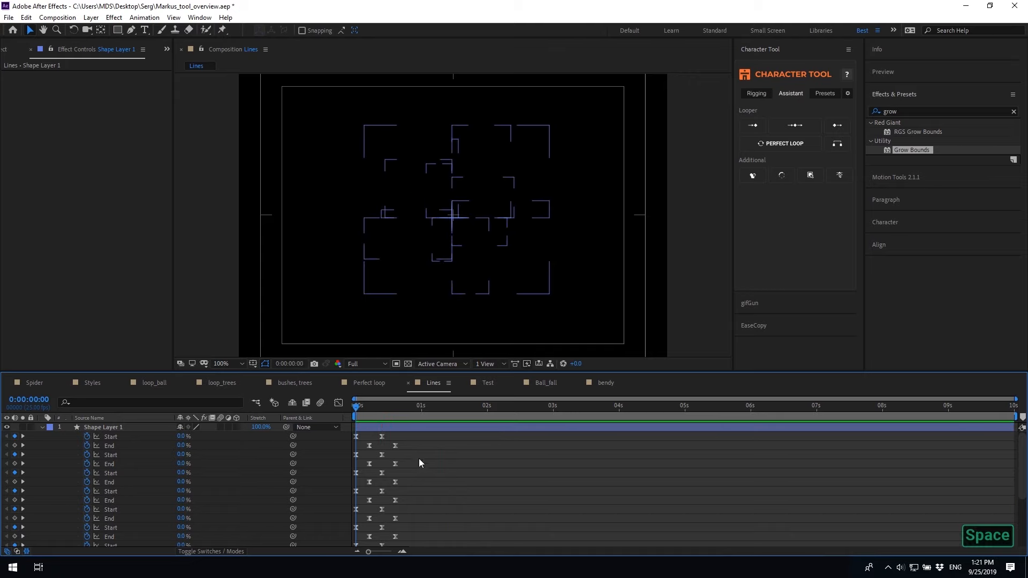
{"action": "scroll", "coordinate": [416, 496], "scroll_direction": "down", "scroll_amount": 1}
{"action": "left_click_drag", "start_coordinate": [408, 541], "coordinate": [355, 328]}
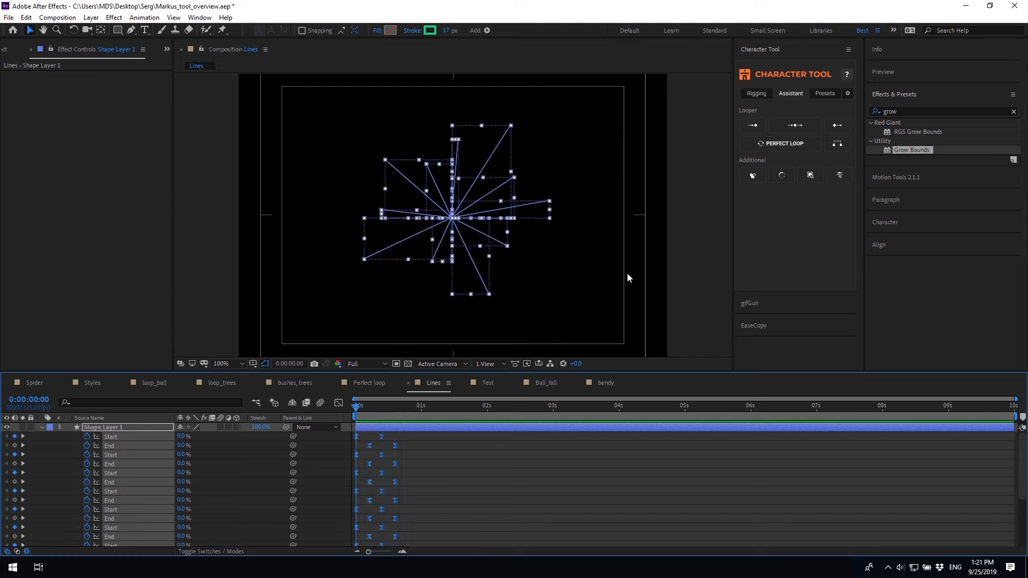
{"action": "left_click", "coordinate": [908, 179]}
Stagger the shapes' keyframes with Motion Tools Sequence, end the work area at 1 second, and preview
{"action": "left_click", "coordinate": [886, 257]}
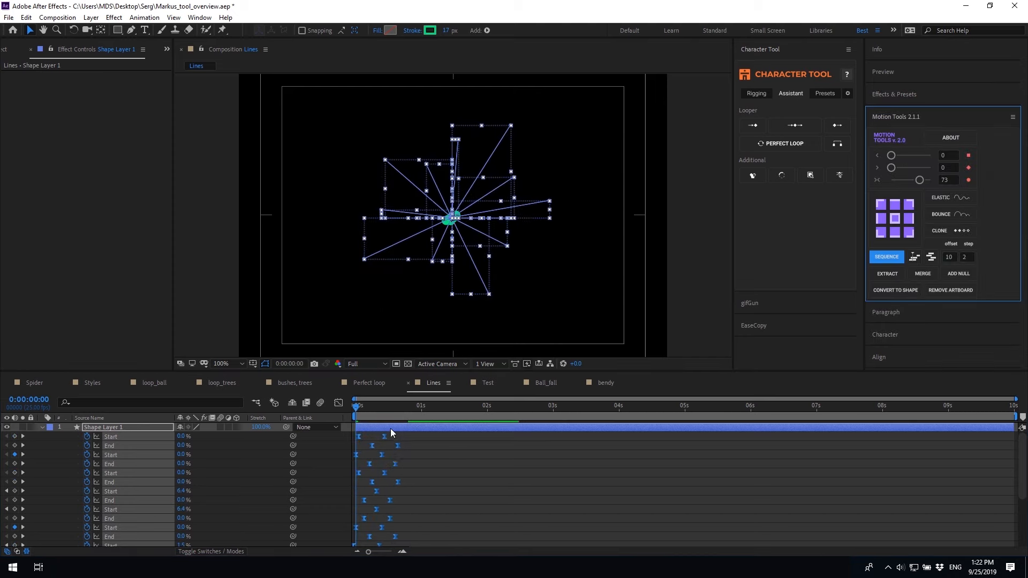
{"action": "key", "text": "space"}
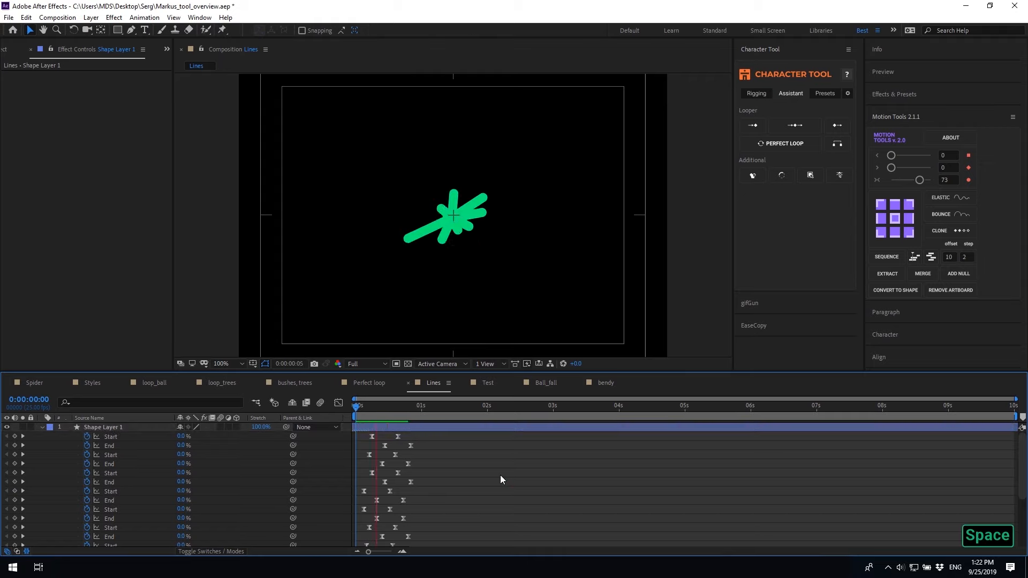
{"action": "left_click", "coordinate": [420, 411]}
{"action": "key", "text": "n"}
{"action": "key", "text": "space"}
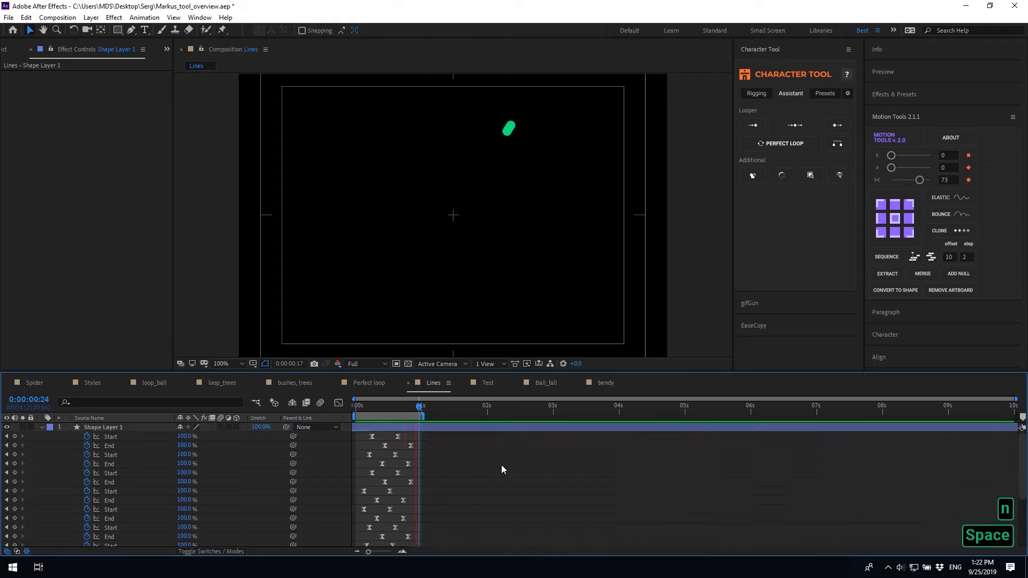
{"action": "key", "text": "space"}
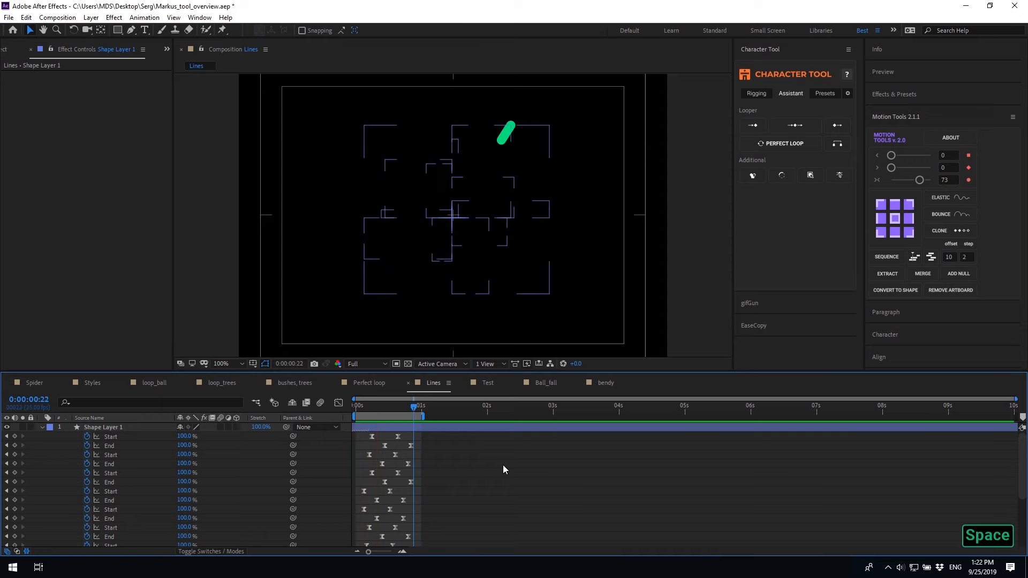
At frame 10, try Character Tool's Select all Fills and Select all Strokes on Shape Layer 1
{"action": "left_click", "coordinate": [42, 427]}
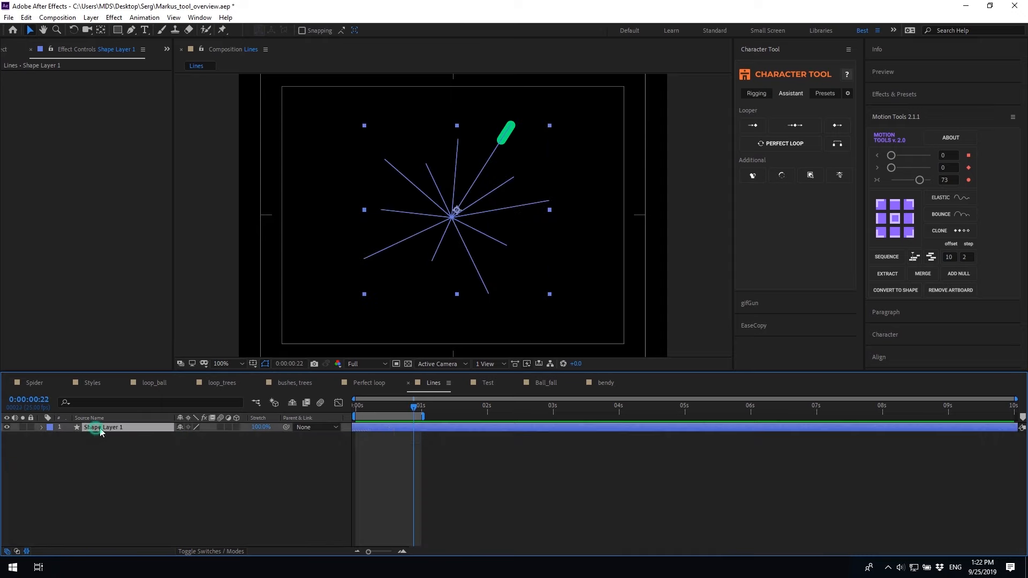
{"action": "left_click", "coordinate": [384, 411]}
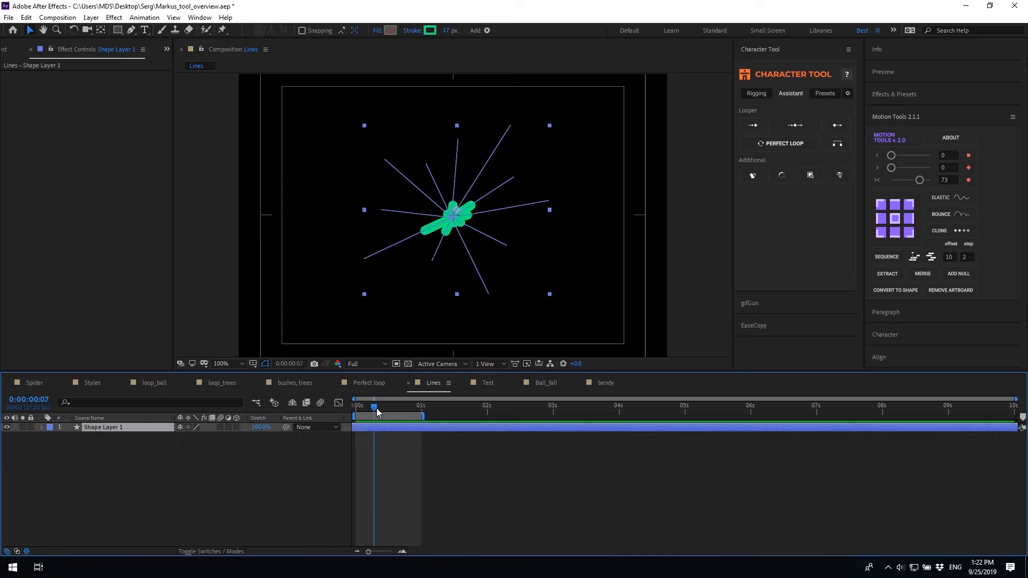
{"action": "left_click", "coordinate": [812, 178]}
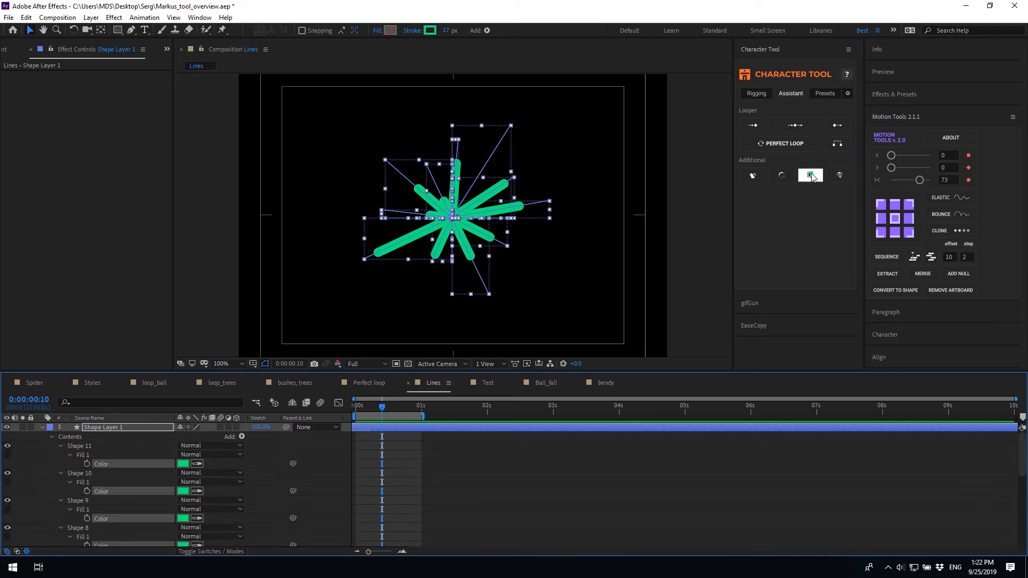
{"action": "left_click", "coordinate": [812, 178], "text": "alt"}
{"action": "key", "text": "s"}
{"action": "key", "text": "s"}
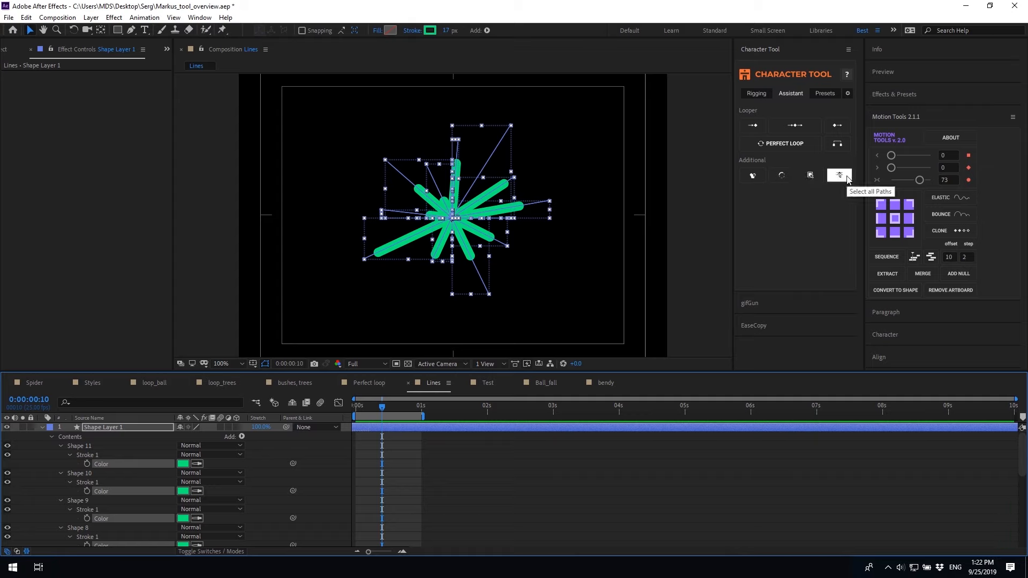
Collapse and select the Shape 1–11 groups, then select all their paths
{"action": "left_click", "coordinate": [60, 445], "text": "alt"}
{"action": "left_click", "coordinate": [59, 445], "text": "ctrl"}
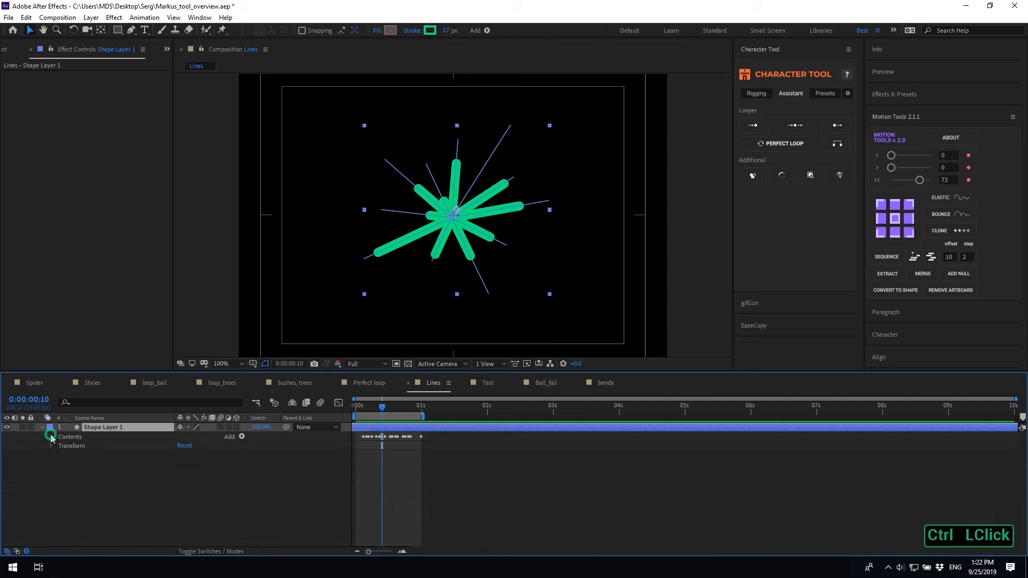
{"action": "left_click", "coordinate": [73, 446]}
{"action": "left_click", "coordinate": [79, 537], "text": "shift"}
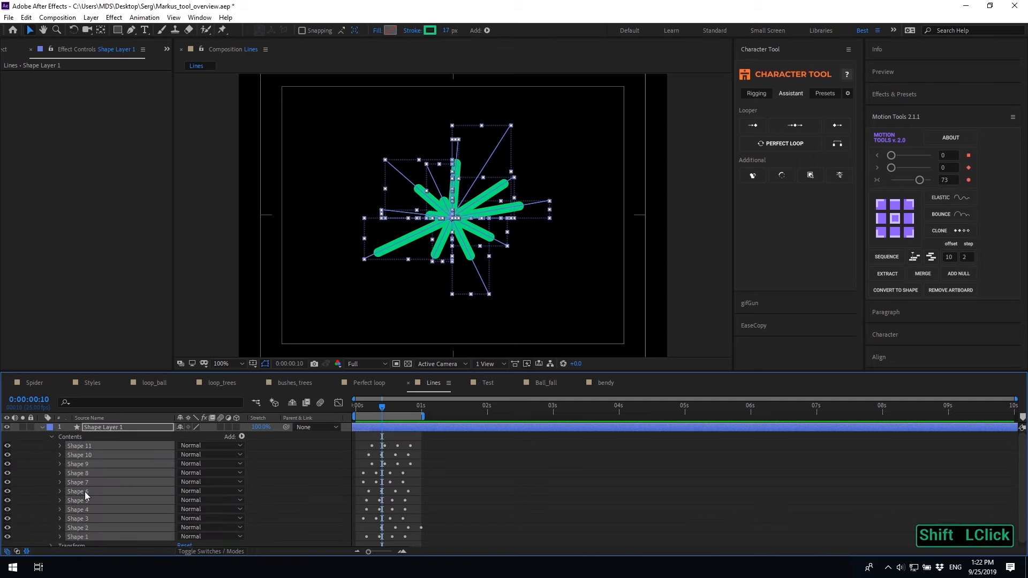
{"action": "left_click", "coordinate": [839, 175]}
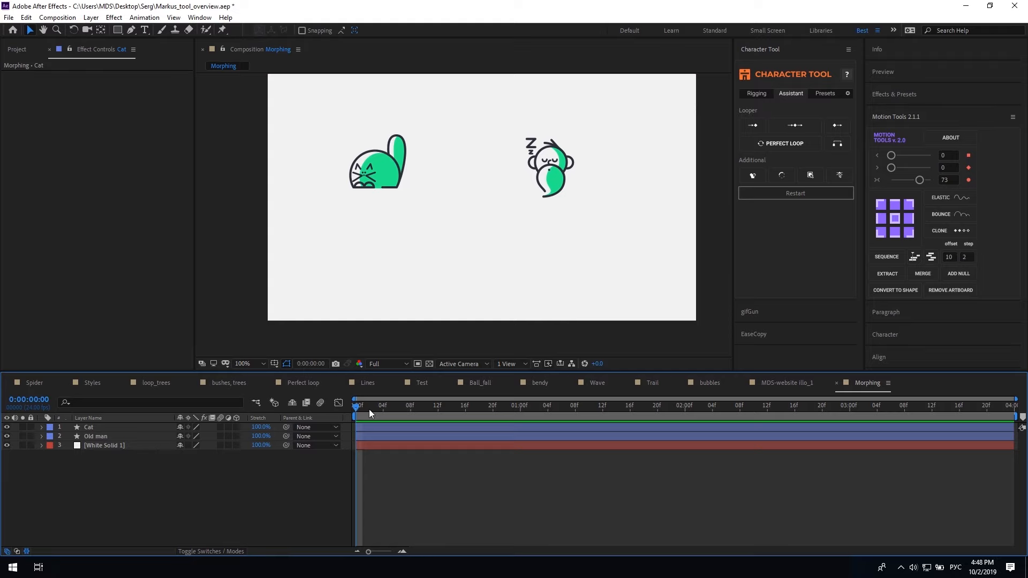
Select the Cat and Old man layers in Morphing and select all their paths
{"action": "left_click", "coordinate": [372, 428]}
{"action": "left_click", "coordinate": [372, 437], "text": "shift"}
{"action": "left_click", "coordinate": [849, 179]}
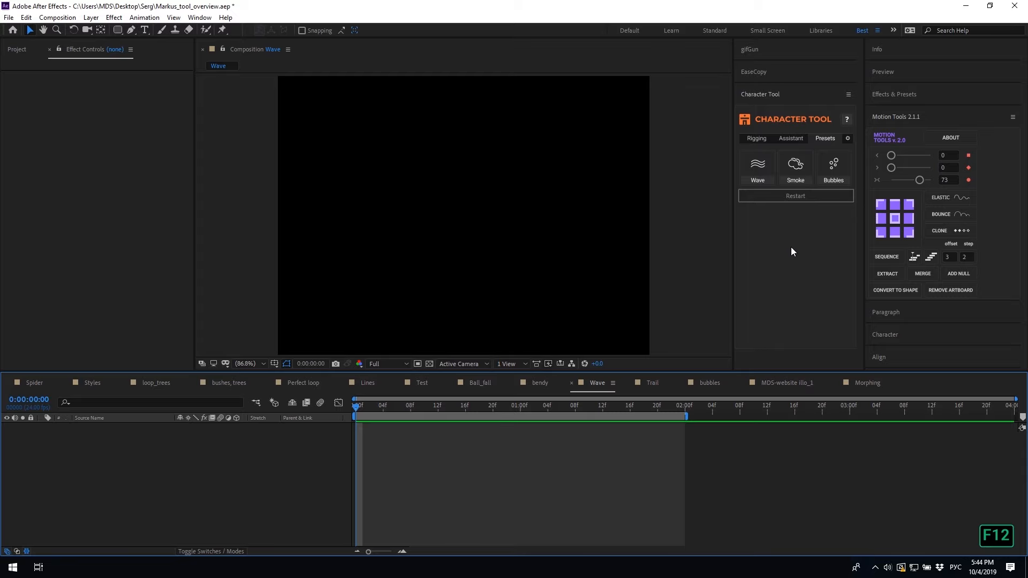
Add Character Tool's Wave preset to the Wave composition and preview the undulating white line
{"action": "left_click", "coordinate": [791, 247]}
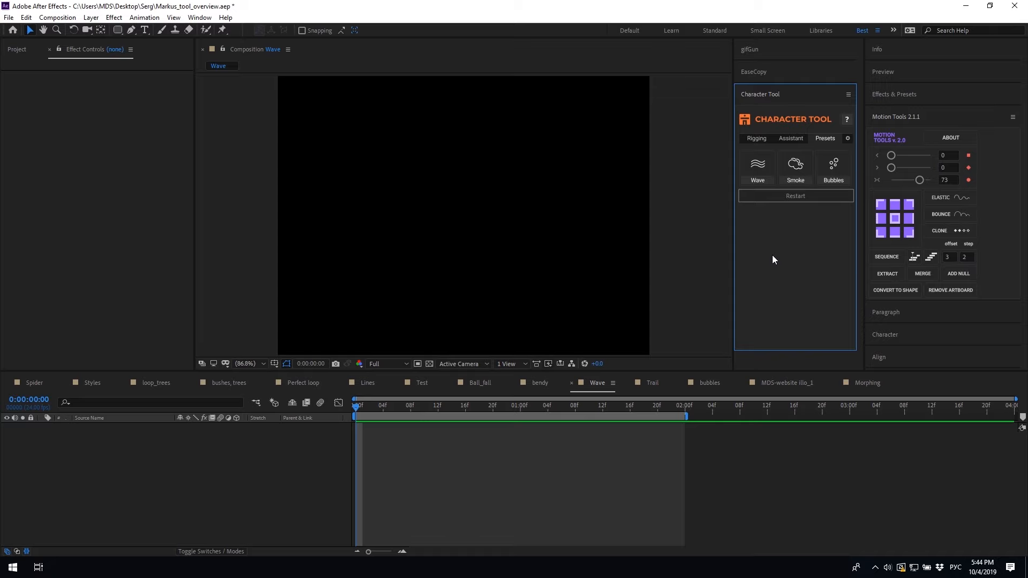
{"action": "left_click", "coordinate": [757, 168]}
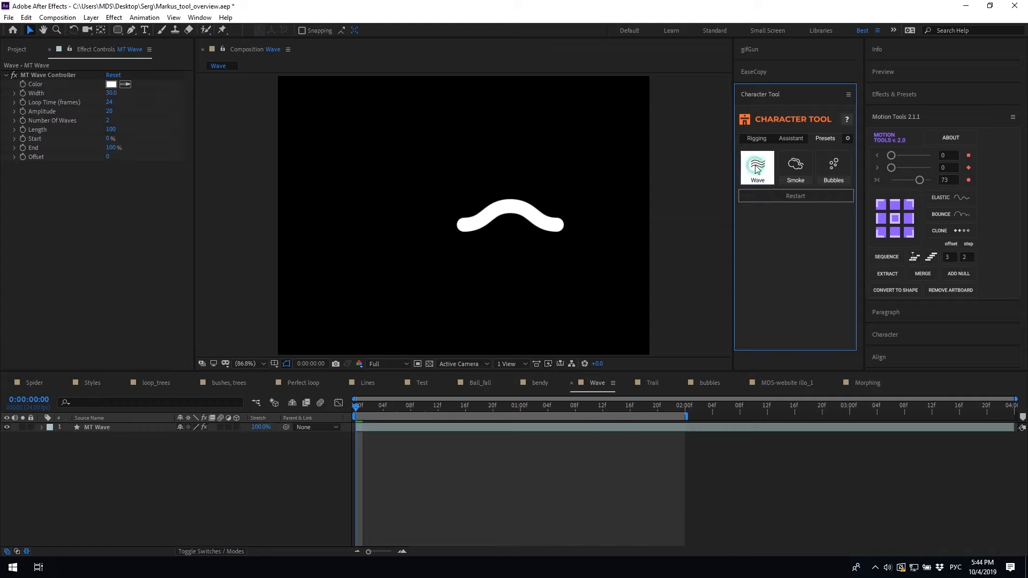
{"action": "left_click", "coordinate": [360, 411]}
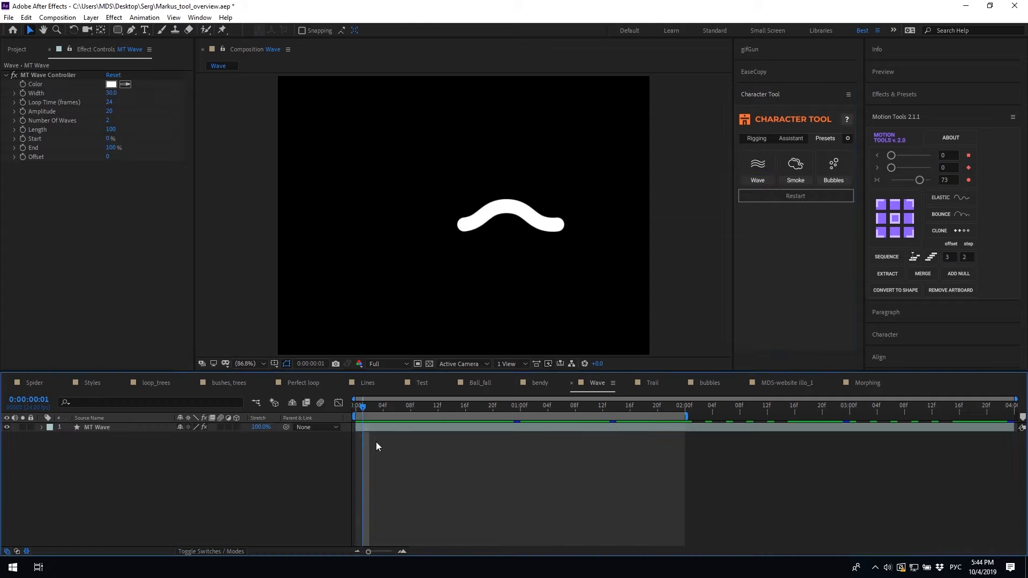
{"action": "key", "text": "space"}
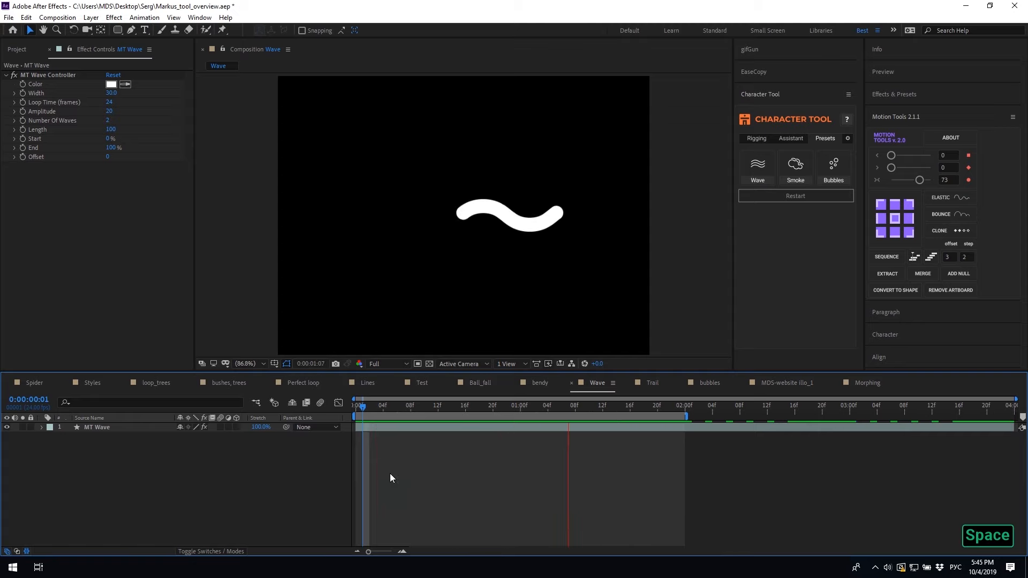
{"action": "key", "text": "space"}
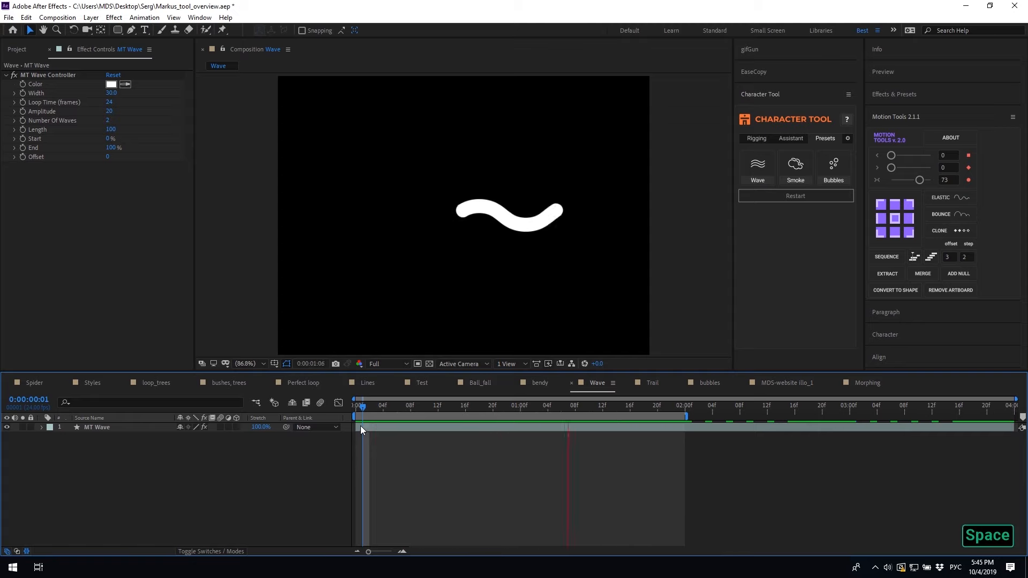
{"action": "left_click", "coordinate": [361, 427]}
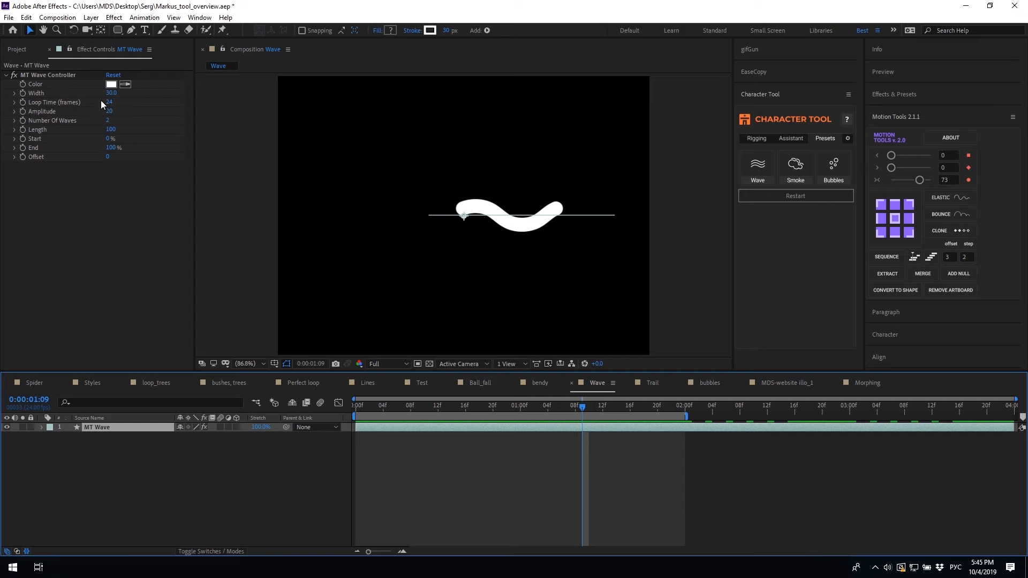
Colour the wave cyan 13CCED and thin its Width to 14
{"action": "left_click", "coordinate": [111, 84]}
{"action": "left_click", "coordinate": [279, 189]}
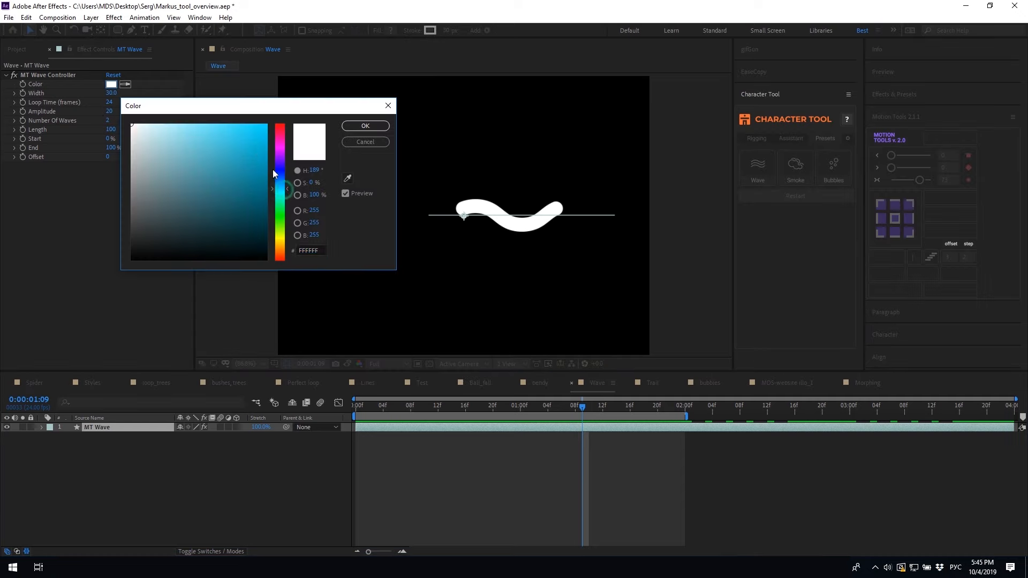
{"action": "left_click", "coordinate": [366, 126]}
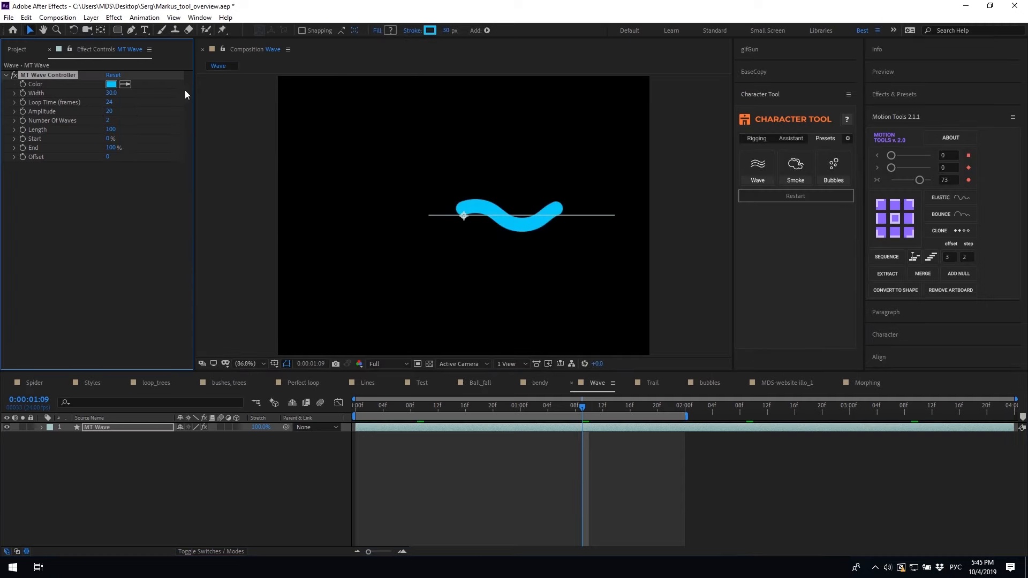
{"action": "left_click_drag", "start_coordinate": [110, 95], "coordinate": [101, 94]}
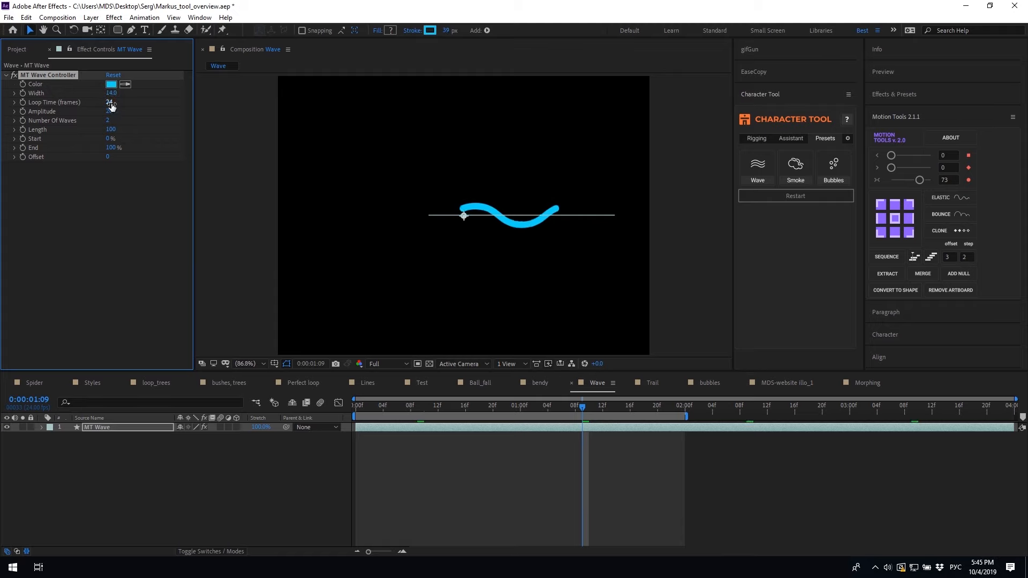
Set Loop Time to 12 frames, preview, then adjust Amplitude to 20
{"action": "left_click", "coordinate": [109, 102]}
{"action": "type", "text": "12"}
{"action": "left_click", "coordinate": [356, 407]}
{"action": "key", "text": "space"}
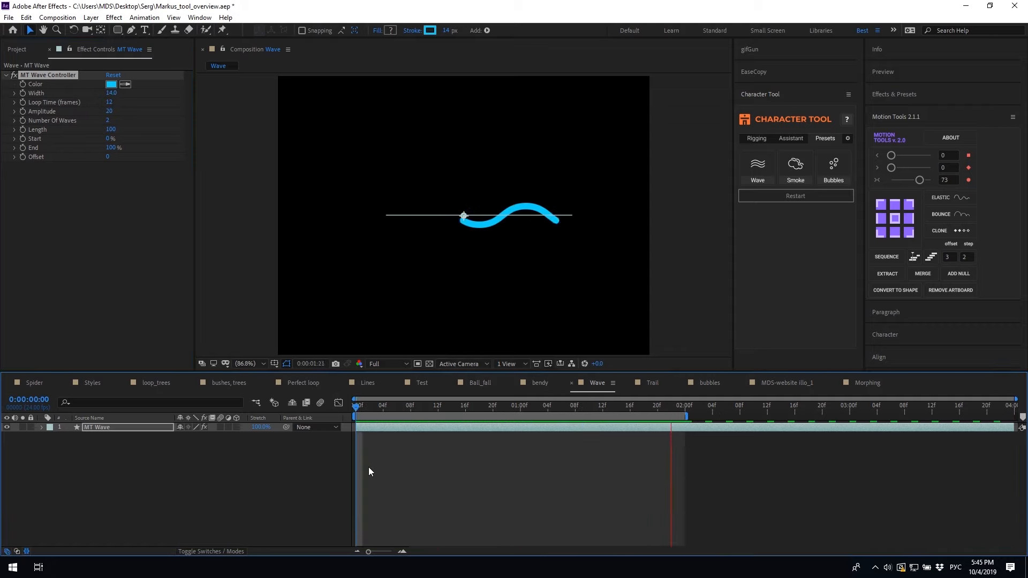
{"action": "key", "text": "space"}
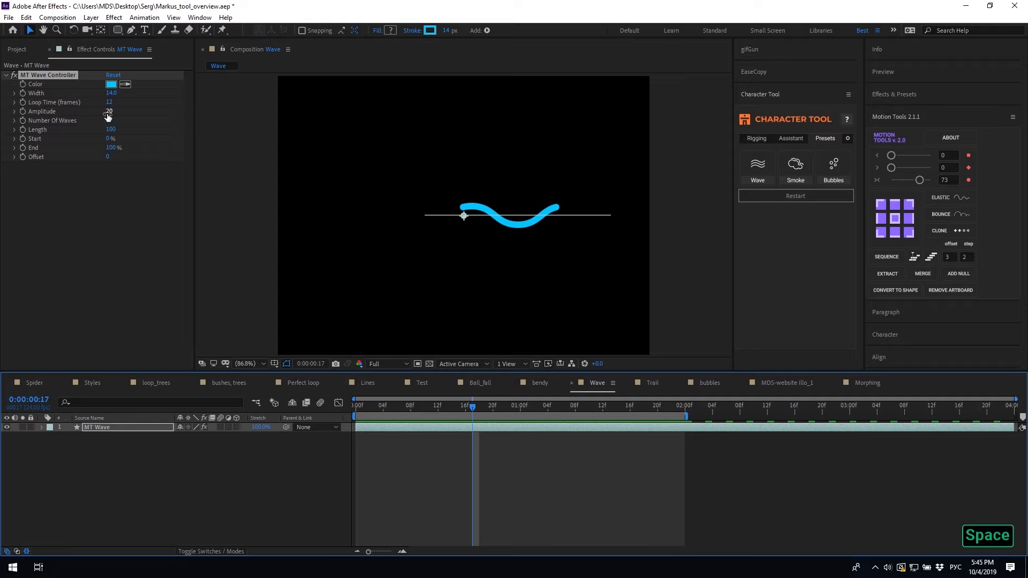
{"action": "mouse_move", "coordinate": [109, 111]}
{"action": "left_mouse_down"}
{"action": "mouse_move", "coordinate": [122, 112]}
{"action": "mouse_move", "coordinate": [108, 114]}
{"action": "left_mouse_up"}
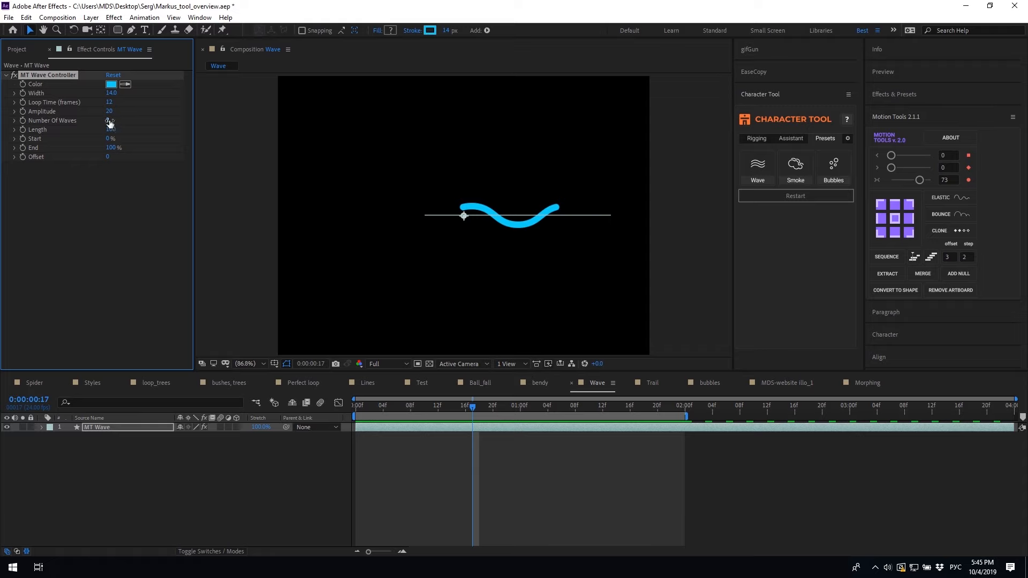
Try Number of Waves at 4 and then 5, previewing each from the start
{"action": "left_click", "coordinate": [110, 120]}
{"action": "type", "text": "4"}
{"action": "left_click", "coordinate": [349, 408]}
{"action": "left_click", "coordinate": [405, 489]}
{"action": "key", "text": "space"}
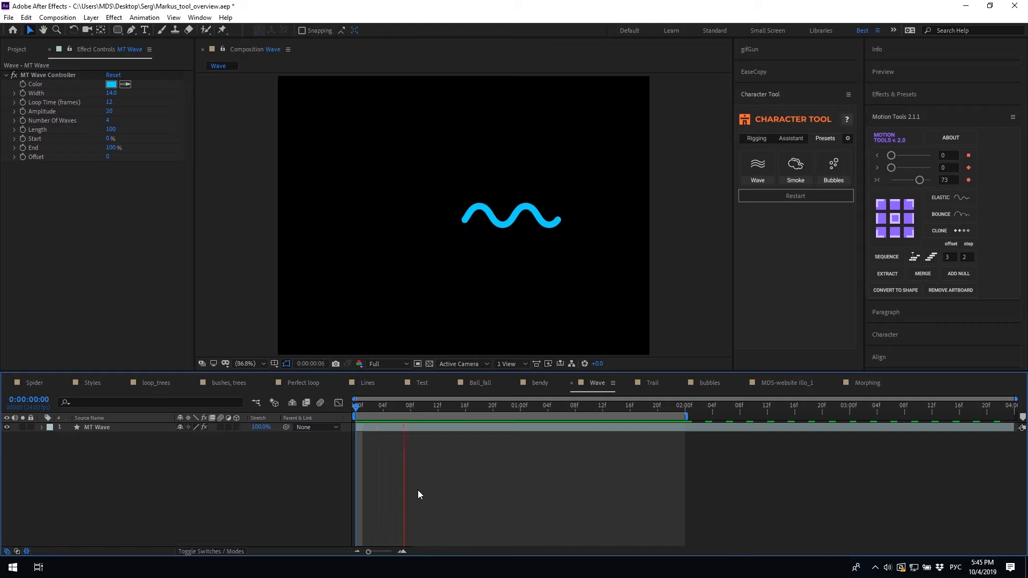
{"action": "key", "text": "space"}
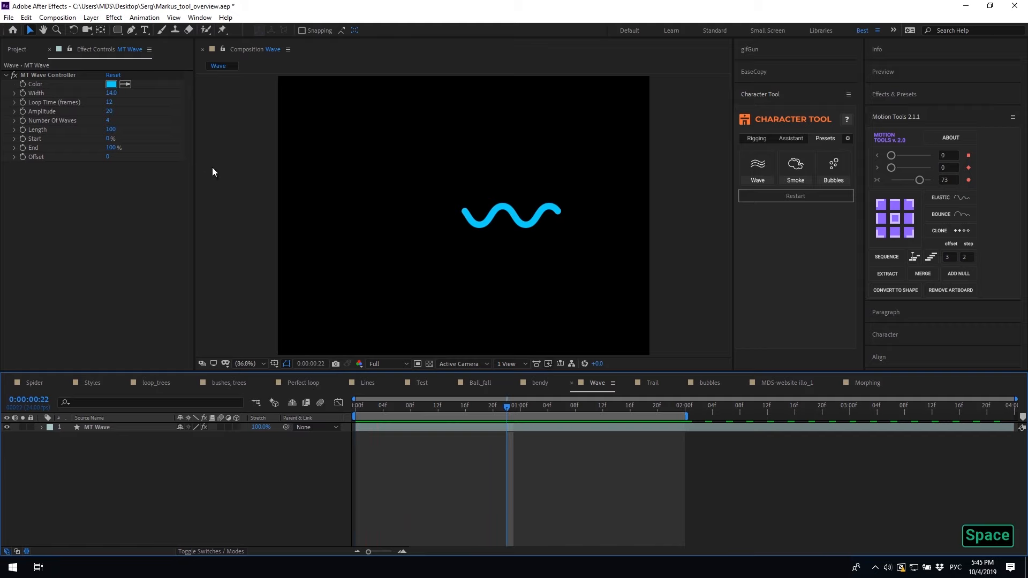
{"action": "left_click", "coordinate": [108, 121]}
{"action": "type", "text": "5"}
{"action": "key", "text": "space"}
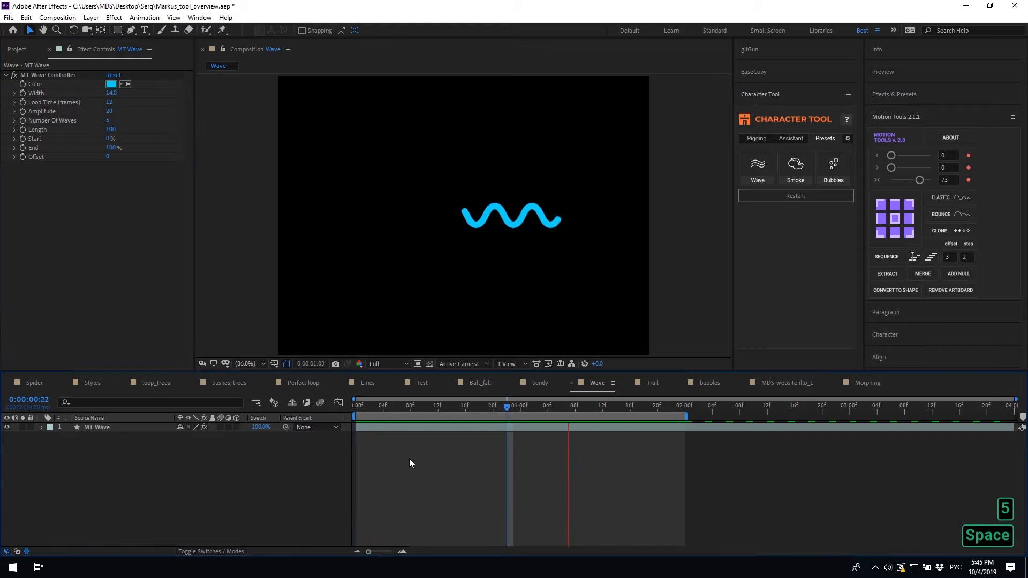
{"action": "key", "text": "space"}
{"action": "key", "text": "space"}
Try 3 waves with a 24-frame loop, then settle on 4 waves and preview
{"action": "left_click", "coordinate": [104, 121]}
{"action": "key", "text": "3"}
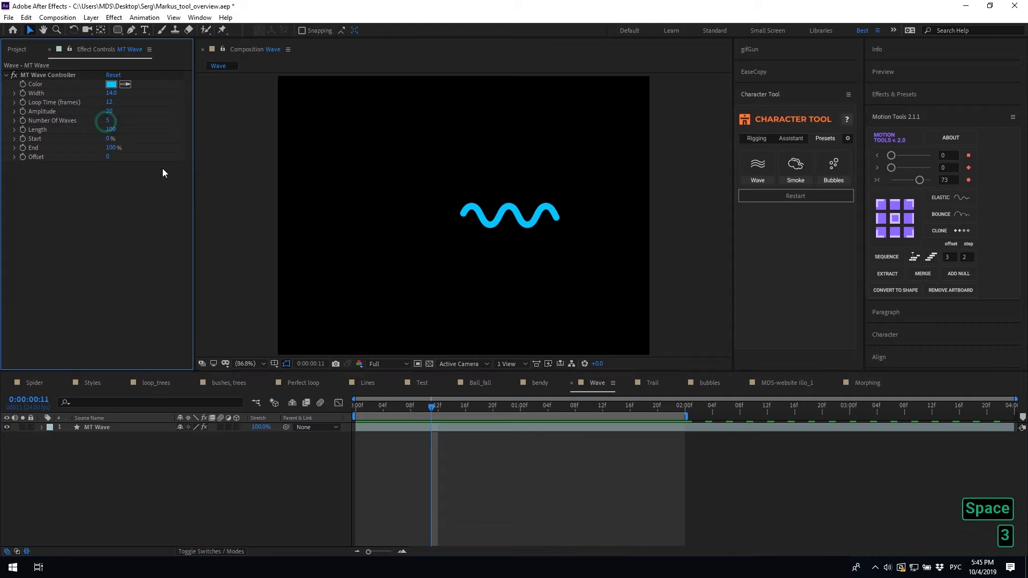
{"action": "left_click", "coordinate": [108, 121]}
{"action": "type", "text": "3"}
{"action": "left_click", "coordinate": [111, 101]}
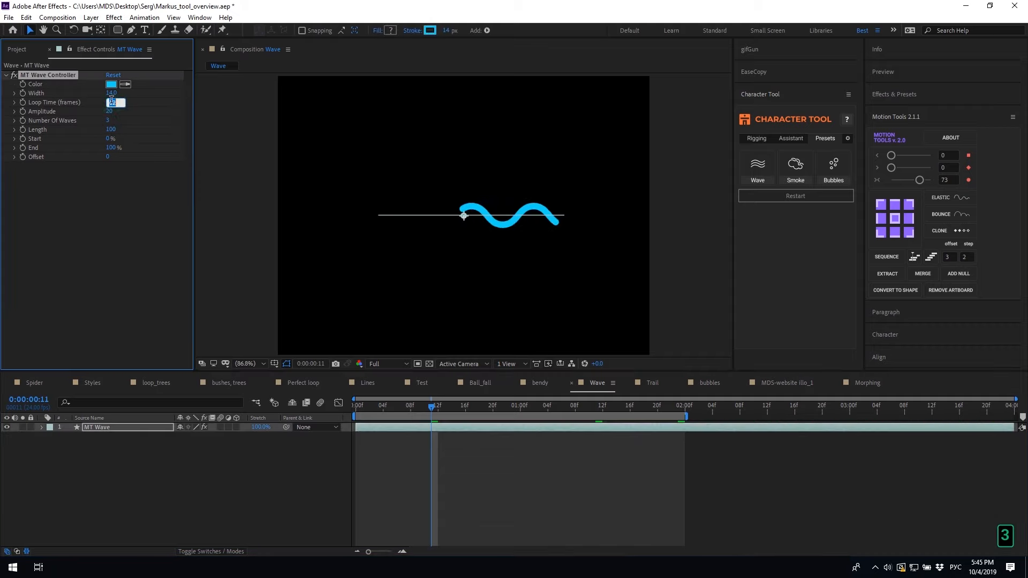
{"action": "left_click", "coordinate": [448, 477]}
{"action": "key", "text": "space"}
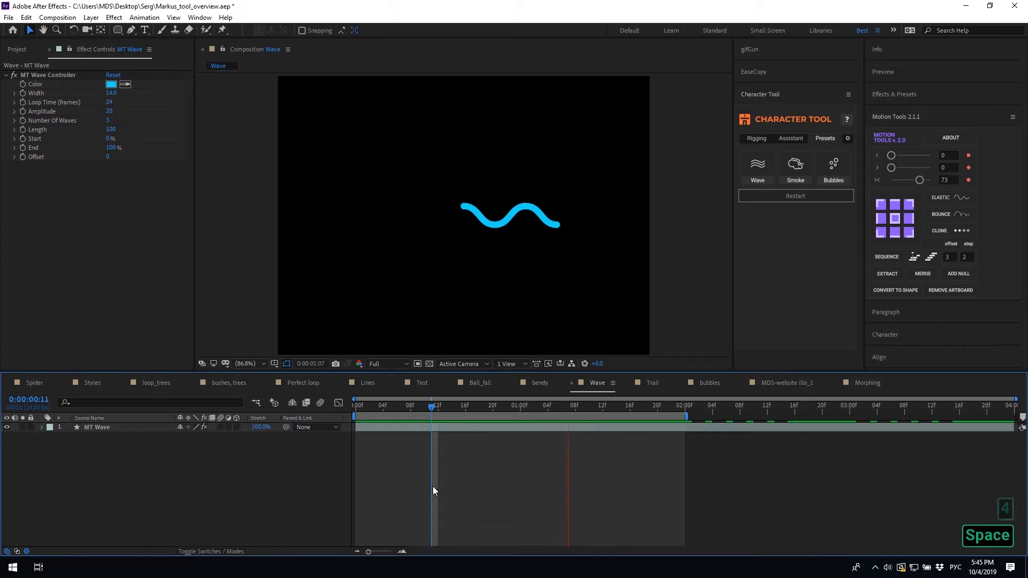
{"action": "key", "text": "space"}
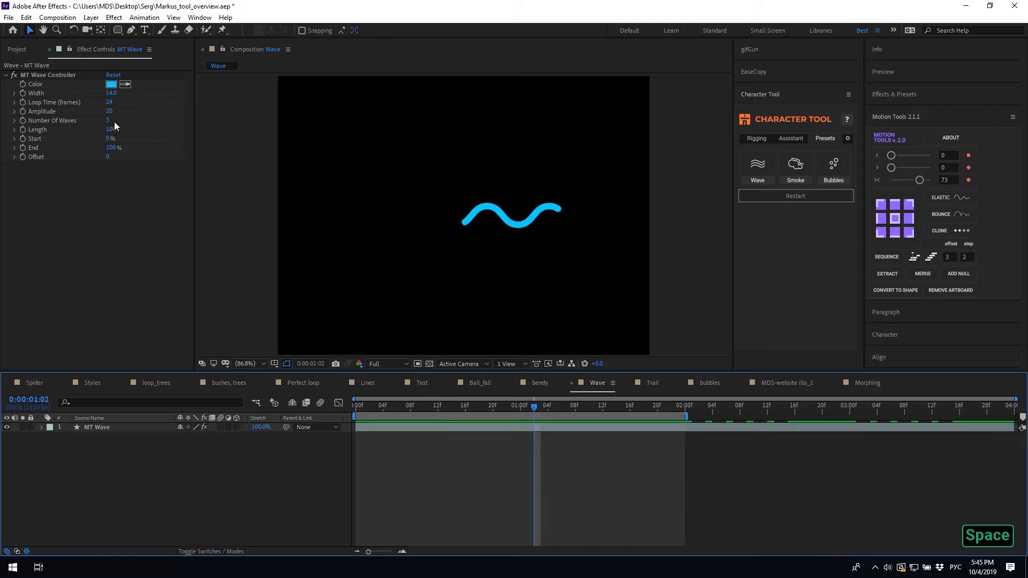
{"action": "left_click", "coordinate": [108, 120]}
{"action": "type", "text": "4"}
{"action": "left_click", "coordinate": [128, 202]}
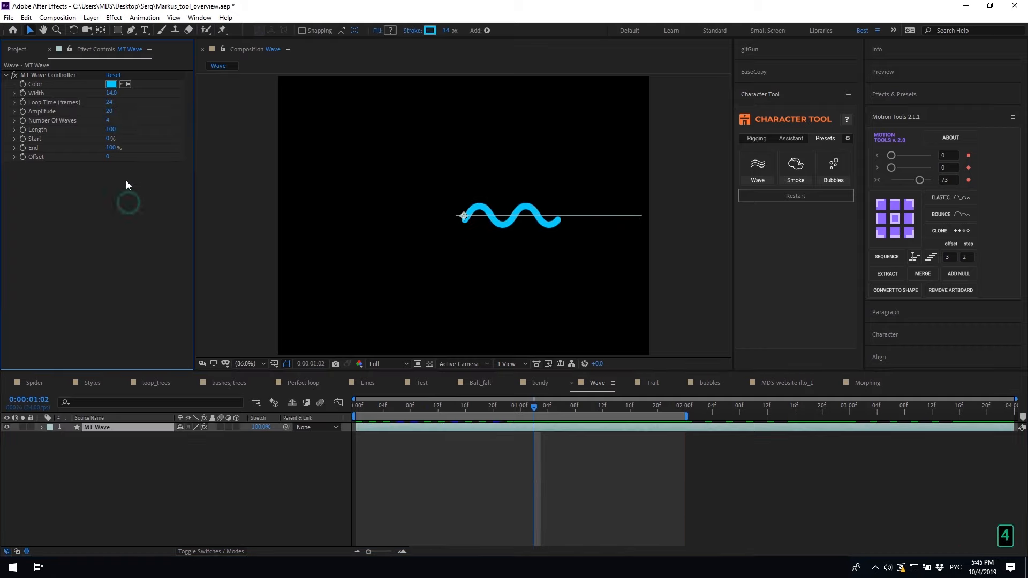
{"action": "key", "text": "space"}
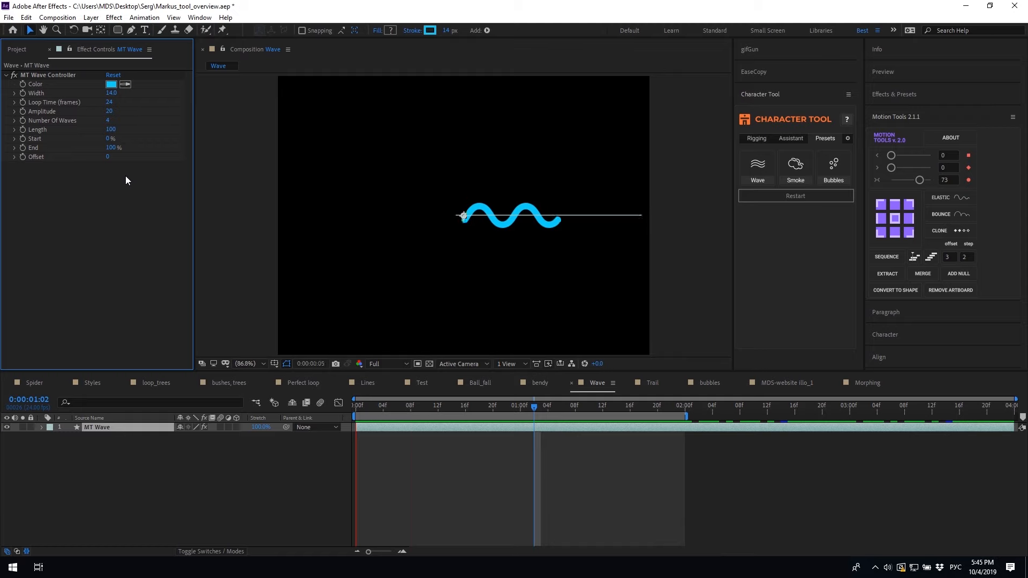
Scrub Length to 151, Start 34%, End 80% and Offset 598, then preview the wave
{"action": "left_click_drag", "start_coordinate": [109, 130], "coordinate": [141, 133]}
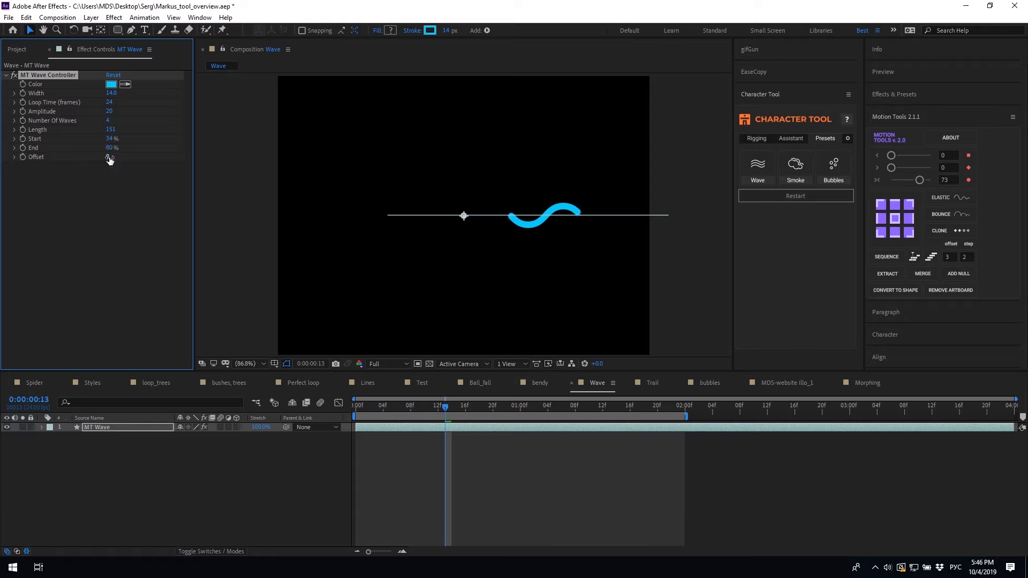
{"action": "left_click_drag", "start_coordinate": [201, 158], "coordinate": [470, 160]}
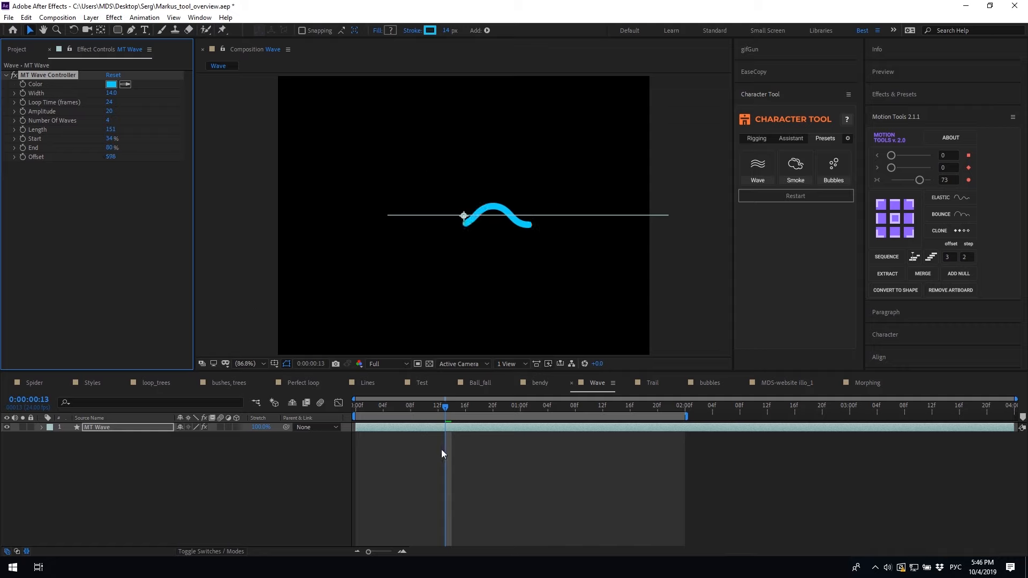
{"action": "left_click", "coordinate": [469, 463]}
{"action": "key", "text": "space"}
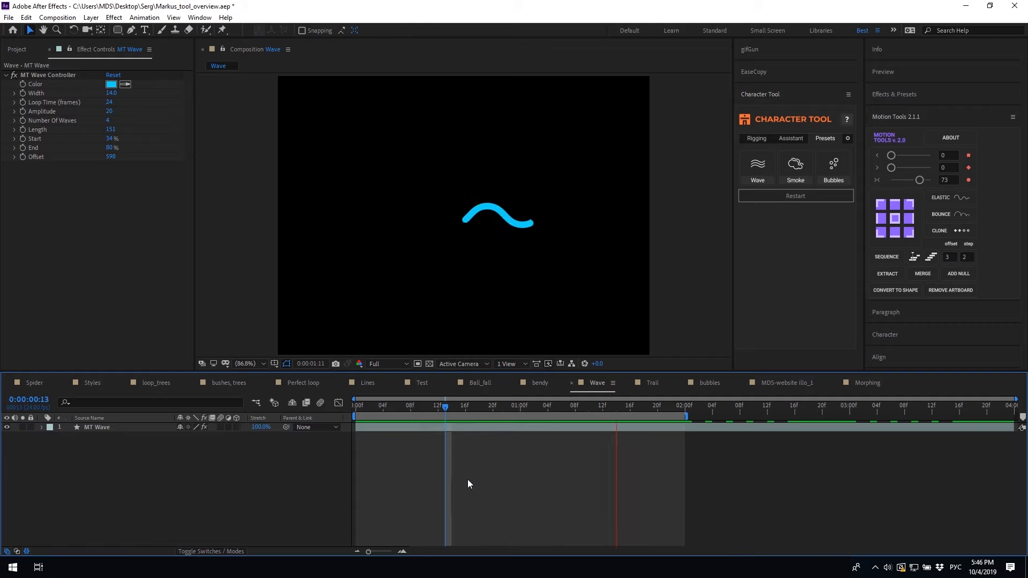
{"action": "key", "text": "space"}
{"action": "left_click", "coordinate": [394, 429]}
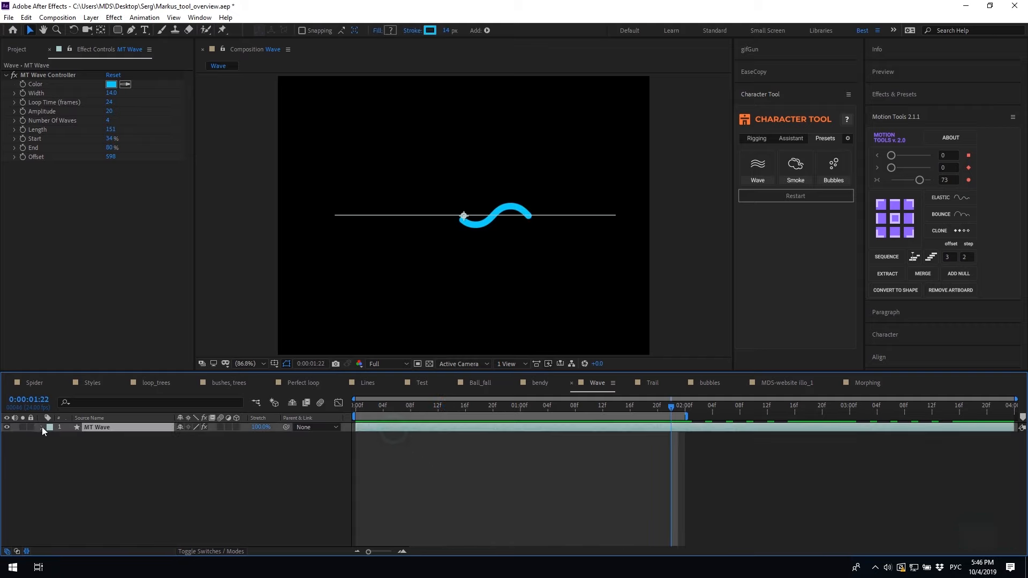
Add a Repeater to the MT Wave and set its Transform Position to 0,56
{"action": "left_click", "coordinate": [242, 436]}
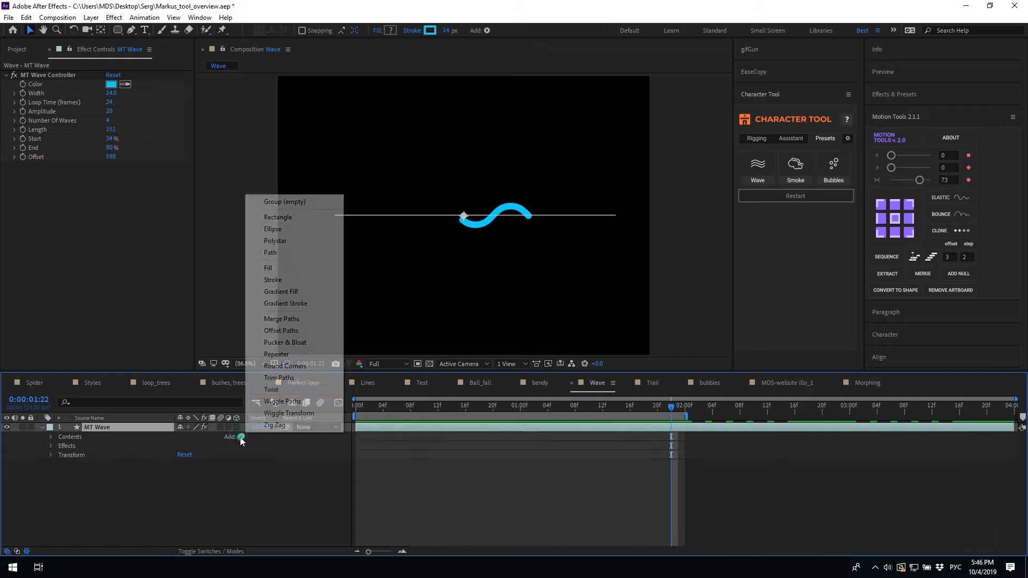
{"action": "left_click", "coordinate": [287, 352]}
{"action": "left_click", "coordinate": [60, 465]}
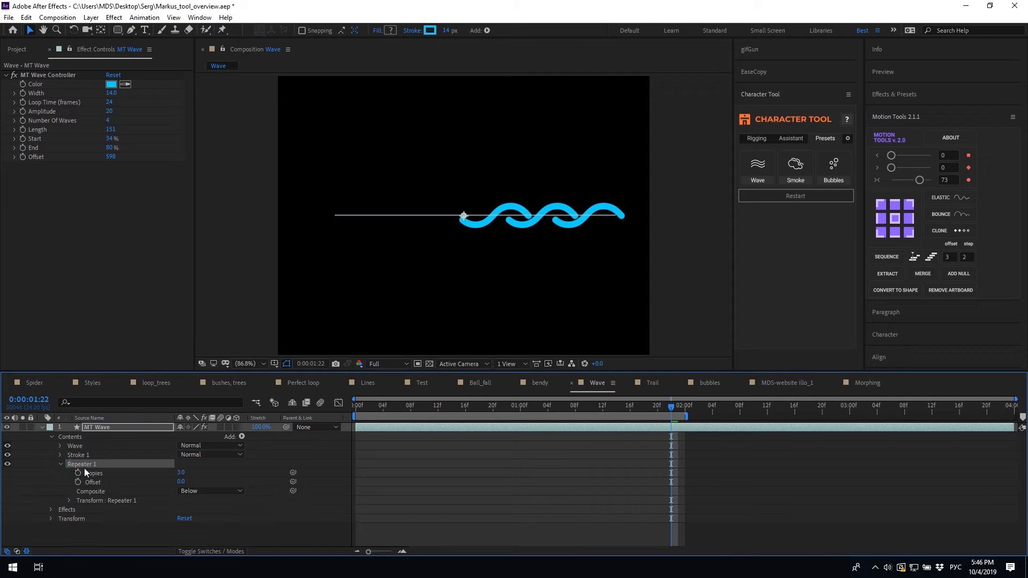
{"action": "left_click", "coordinate": [70, 500]}
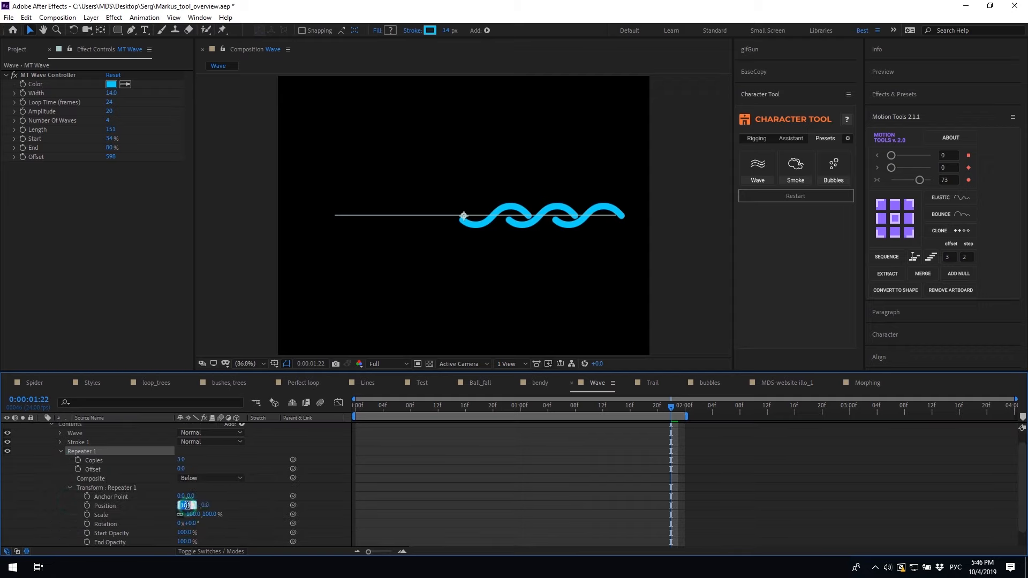
{"action": "type", "text": "0"}
{"action": "left_click", "coordinate": [217, 495]}
{"action": "left_click_drag", "start_coordinate": [192, 506], "coordinate": [220, 509]}
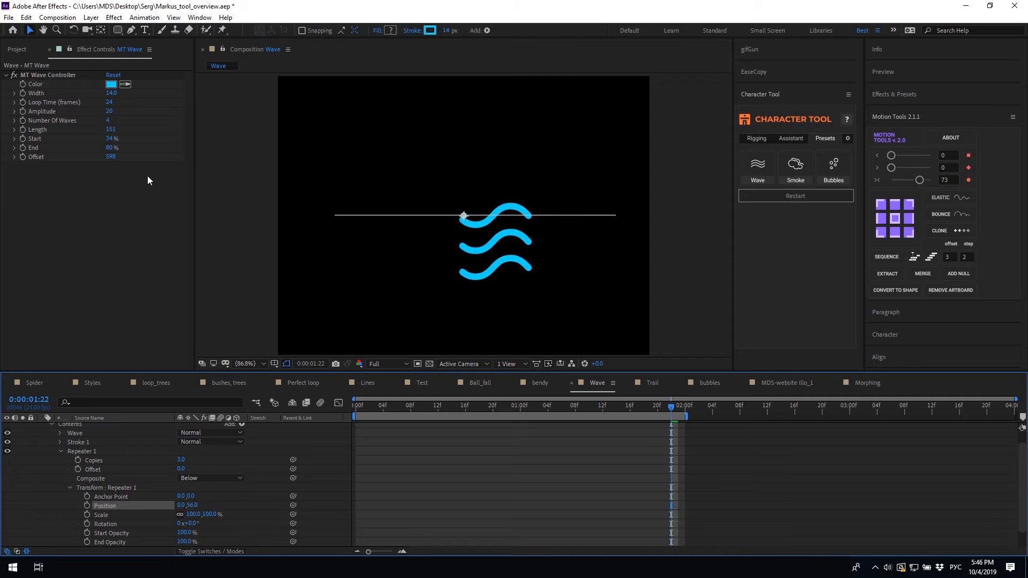
Extend the wave End to 100%, preview the three stacked waves, and open Trail
{"action": "left_click_drag", "start_coordinate": [111, 149], "coordinate": [216, 147]}
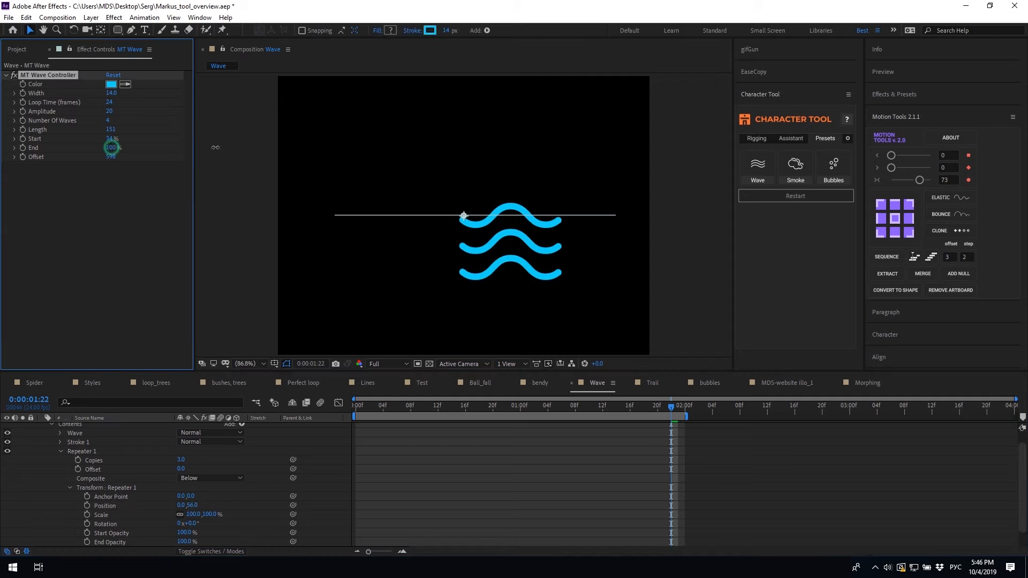
{"action": "left_click", "coordinate": [421, 488]}
{"action": "key", "text": "space"}
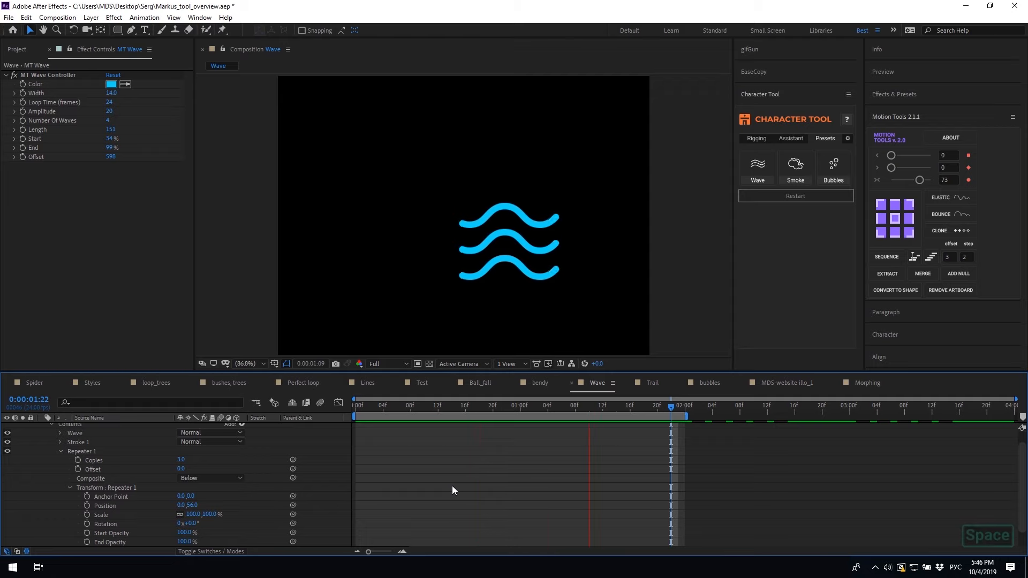
{"action": "key", "text": "space"}
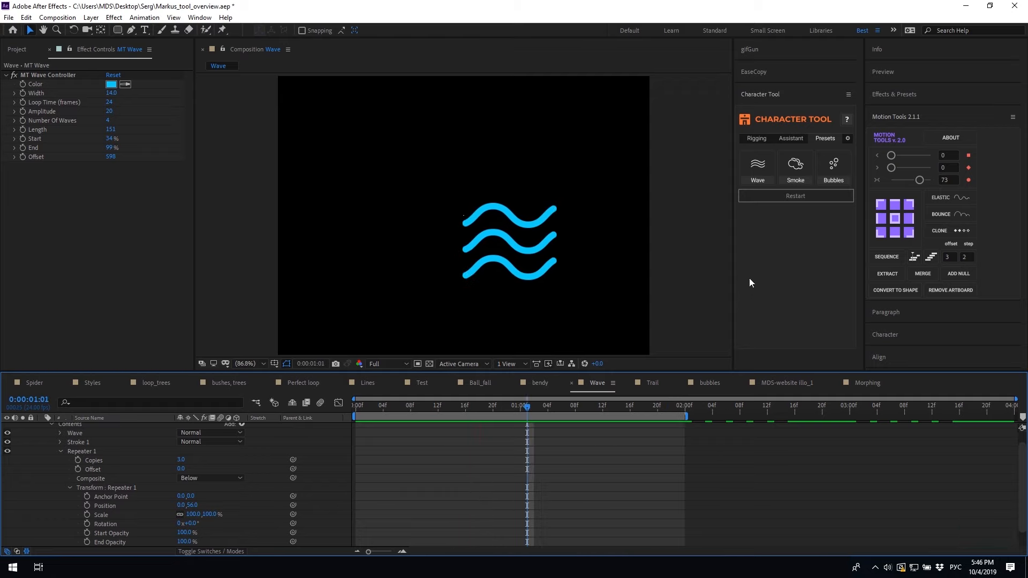
{"action": "left_click", "coordinate": [654, 383]}
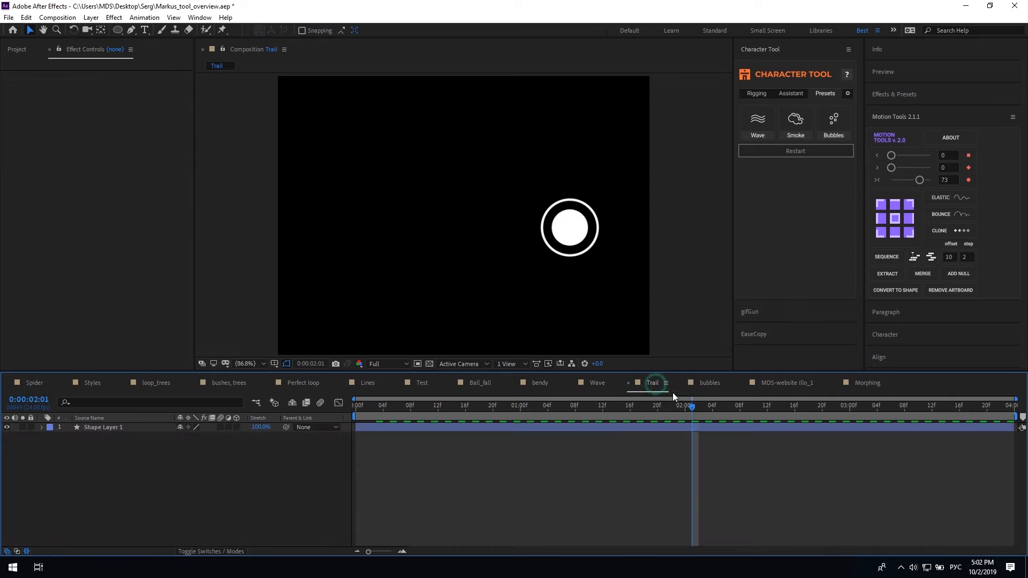
Add the Smoke preset, move it to the circle, and preview up to two seconds
{"action": "left_click", "coordinate": [795, 120]}
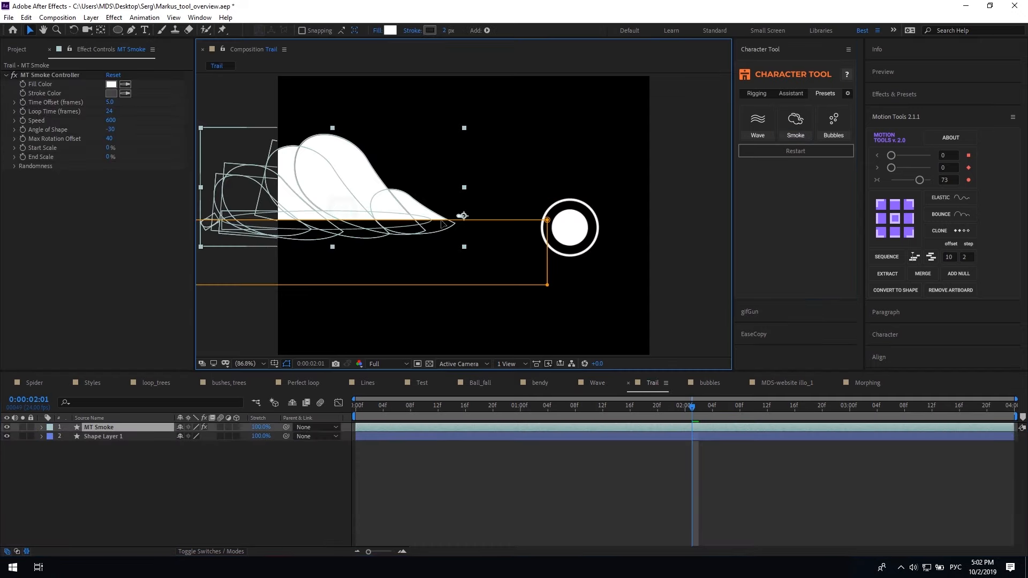
{"action": "left_click_drag", "start_coordinate": [464, 217], "coordinate": [575, 251]}
{"action": "left_click", "coordinate": [421, 469]}
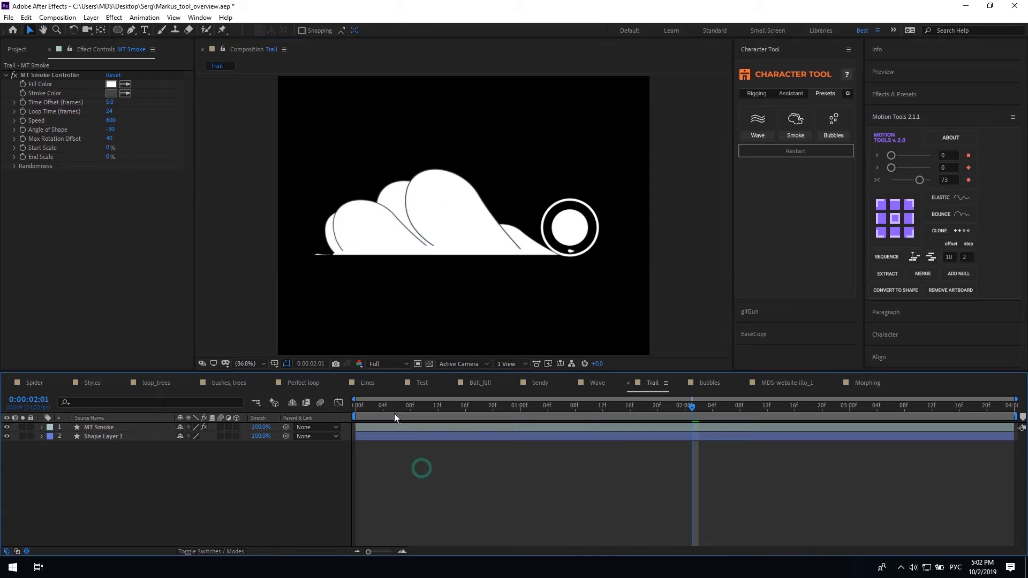
{"action": "left_click", "coordinate": [685, 407]}
{"action": "key", "text": "n"}
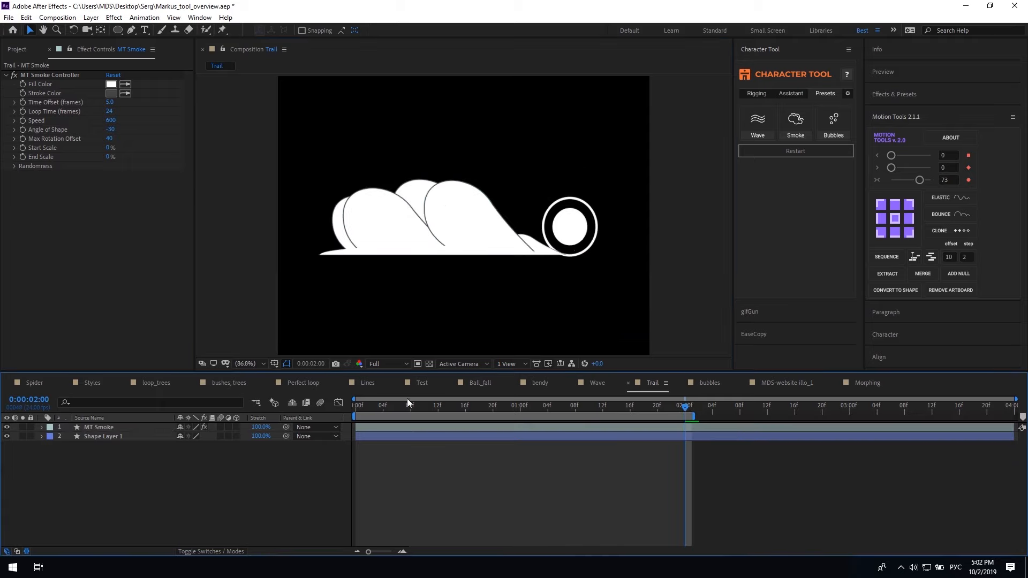
{"action": "left_click", "coordinate": [356, 407]}
{"action": "key", "text": "space"}
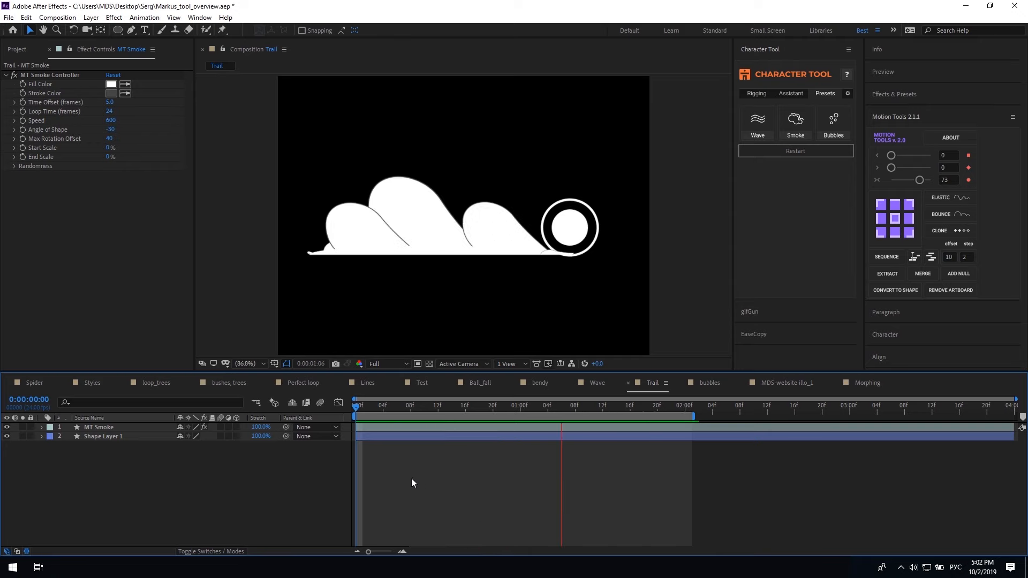
Send the MT Smoke layer below Shape Layer 1 and preview the trail
{"action": "left_click", "coordinate": [383, 428]}
{"action": "key", "text": "ctrl+["}
{"action": "left_click", "coordinate": [381, 429]}
{"action": "key", "text": "Home"}
{"action": "key", "text": "space"}
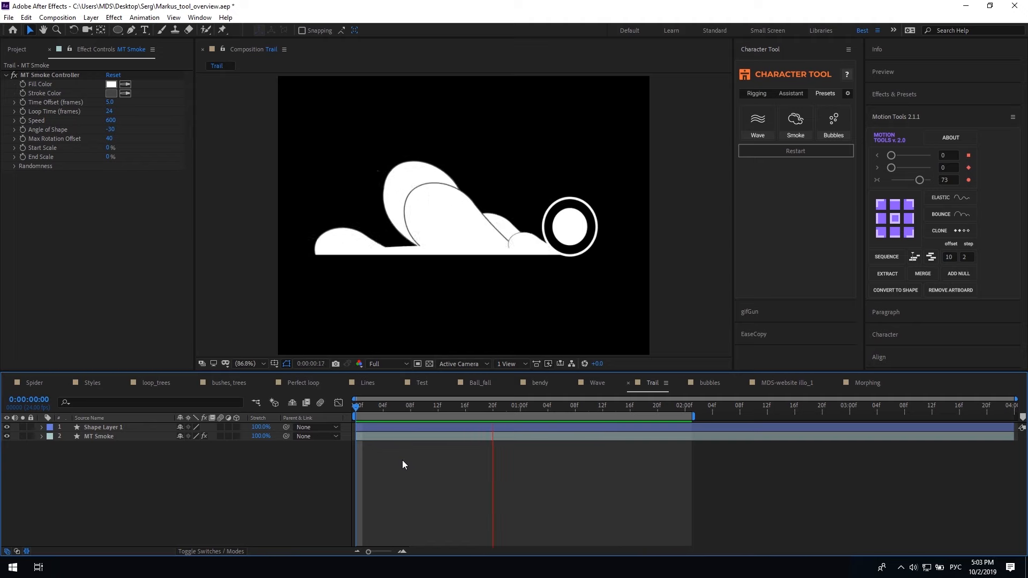
{"action": "left_click", "coordinate": [423, 437]}
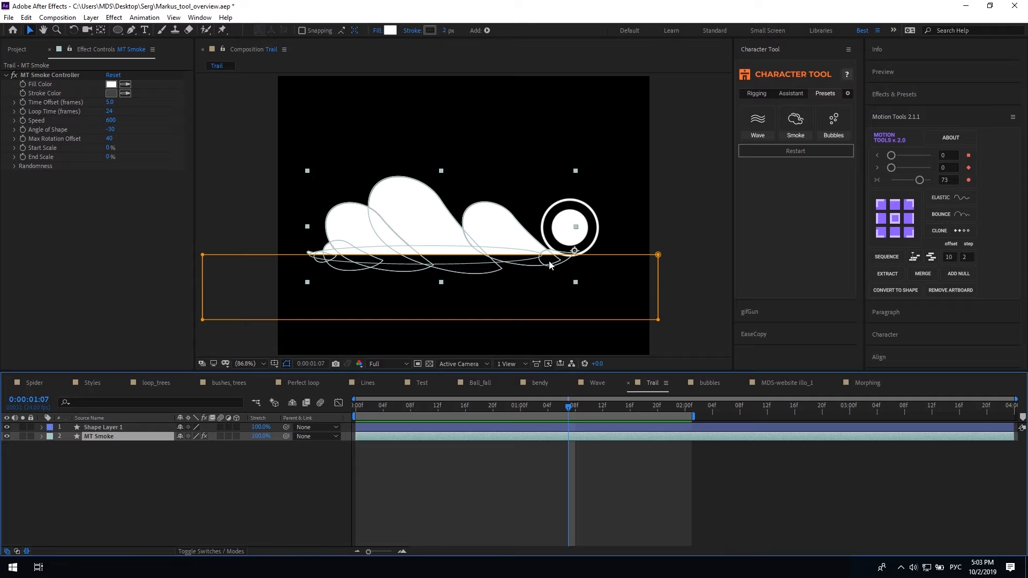
{"action": "key", "text": "space"}
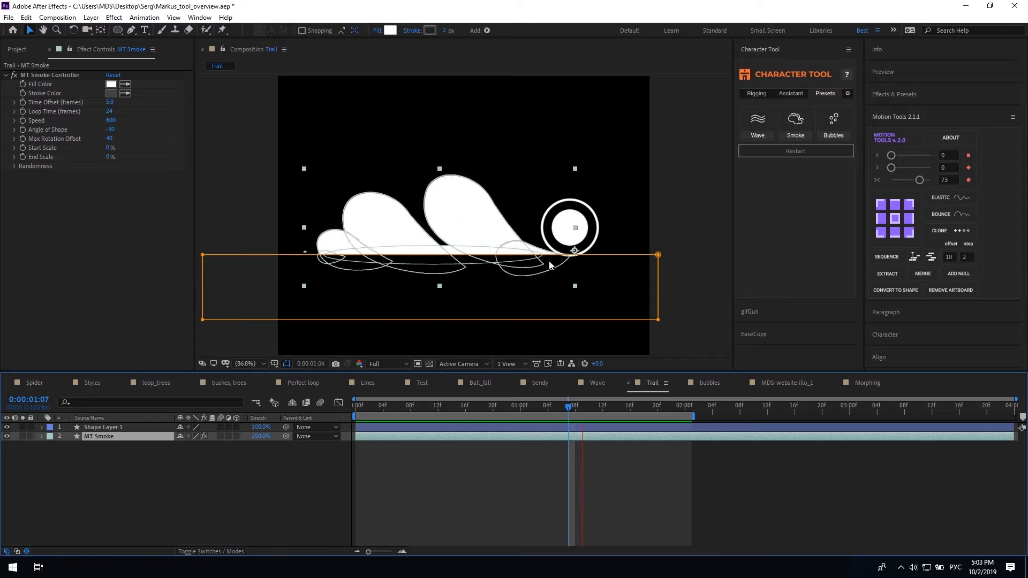
{"action": "key", "text": "space"}
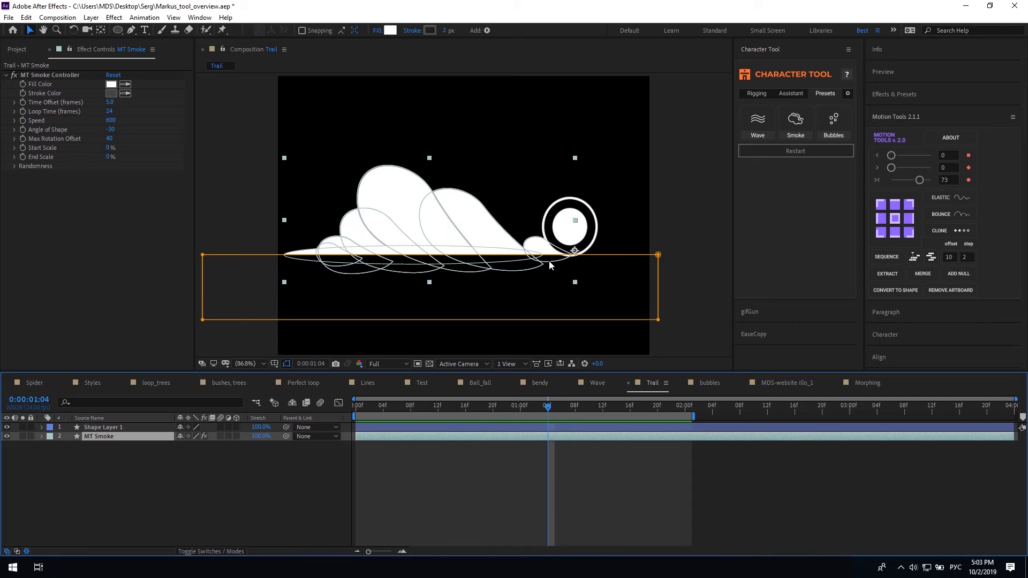
Select the Main Smoke Particle in the Smoke group and hide the Follower puffs
{"action": "left_click", "coordinate": [41, 436]}
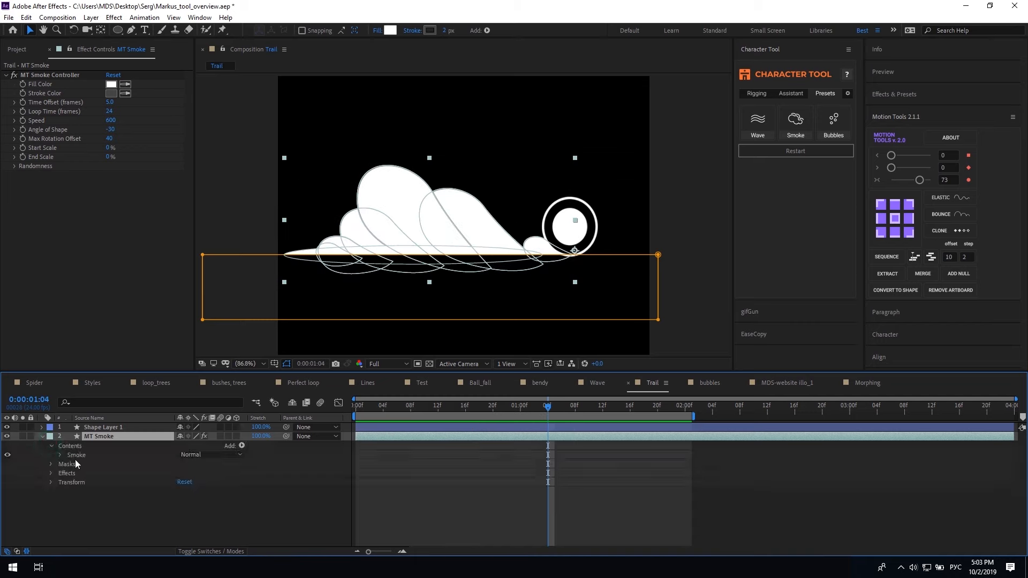
{"action": "left_click", "coordinate": [61, 455]}
{"action": "left_click", "coordinate": [102, 523]}
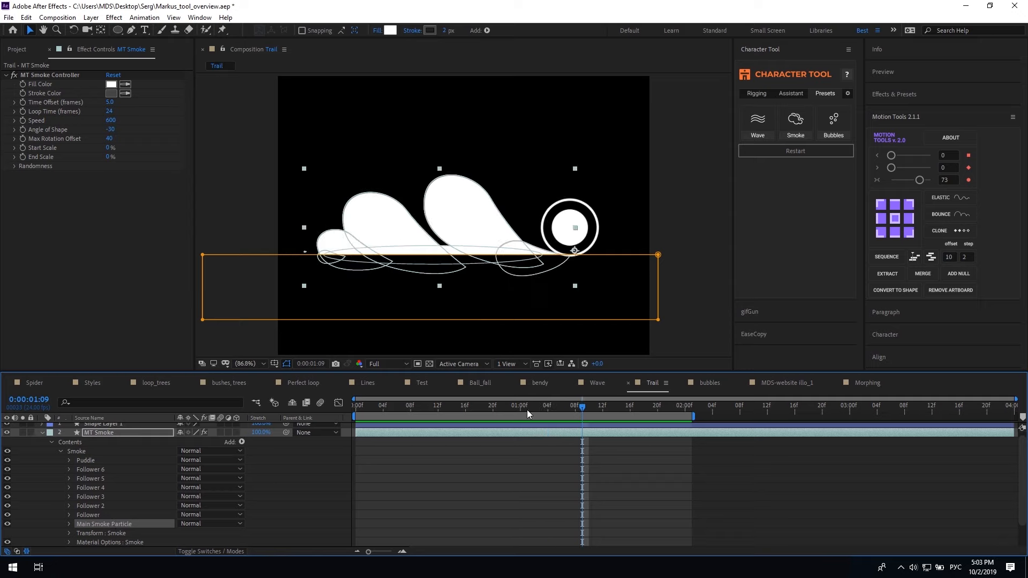
{"action": "left_click_drag", "start_coordinate": [538, 409], "coordinate": [479, 409]}
{"action": "left_click_drag", "start_coordinate": [5, 515], "coordinate": [9, 479]}
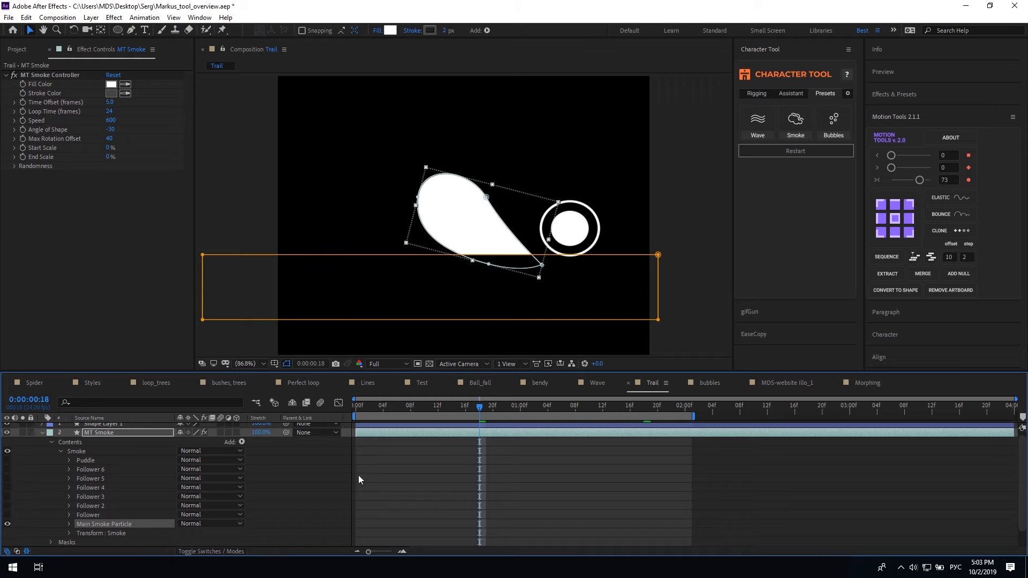
Reshape the Main Smoke Particle's path, show the Followers again, and preview
{"action": "left_click", "coordinate": [67, 525]}
{"action": "left_click", "coordinate": [79, 515]}
{"action": "left_click", "coordinate": [110, 524]}
{"action": "left_click_drag", "start_coordinate": [486, 197], "coordinate": [425, 180]}
{"action": "left_click_drag", "start_coordinate": [7, 496], "coordinate": [11, 471]}
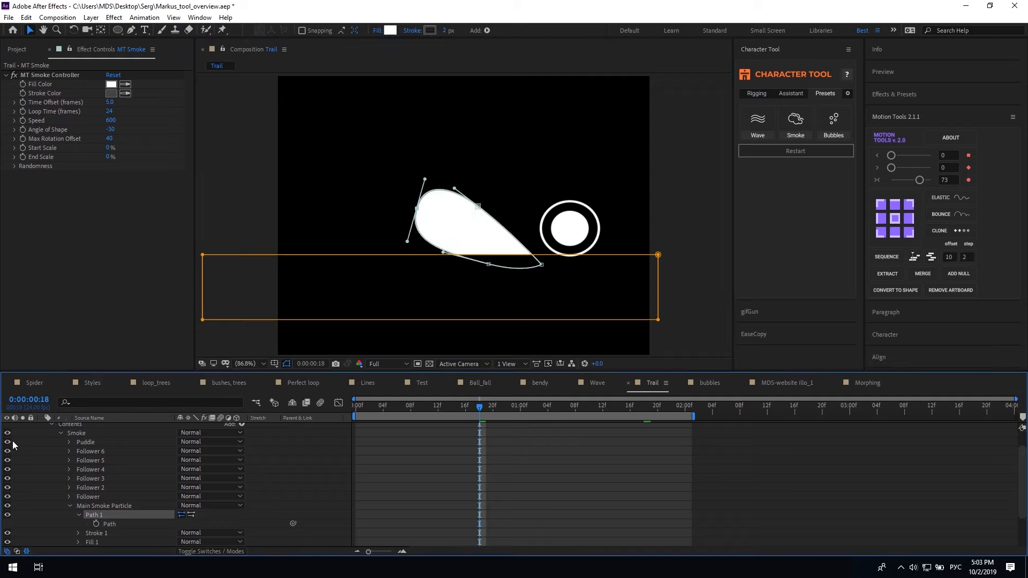
{"action": "left_click", "coordinate": [69, 505]}
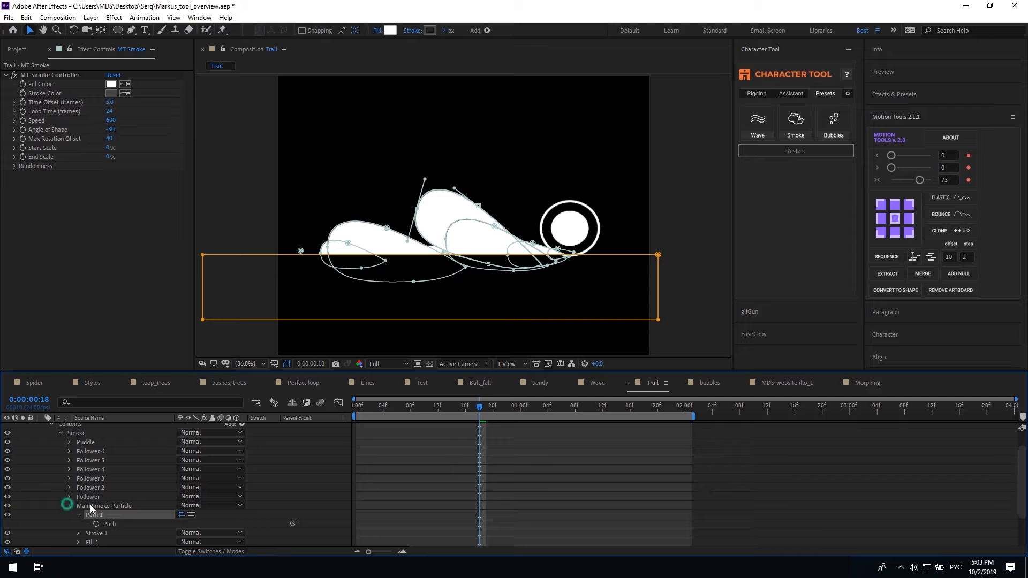
{"action": "left_click", "coordinate": [361, 505]}
{"action": "key", "text": "space"}
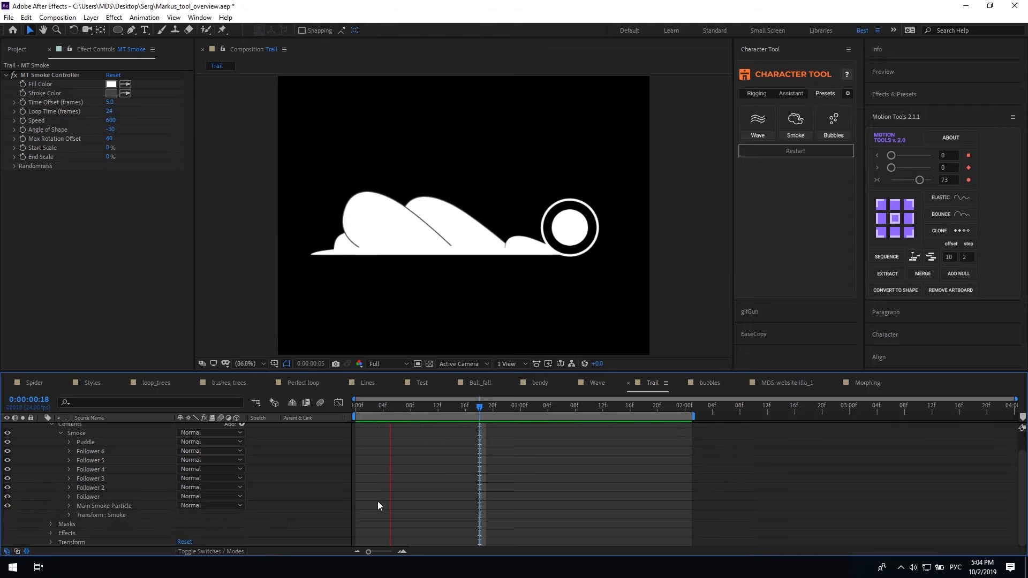
{"action": "key", "text": "space"}
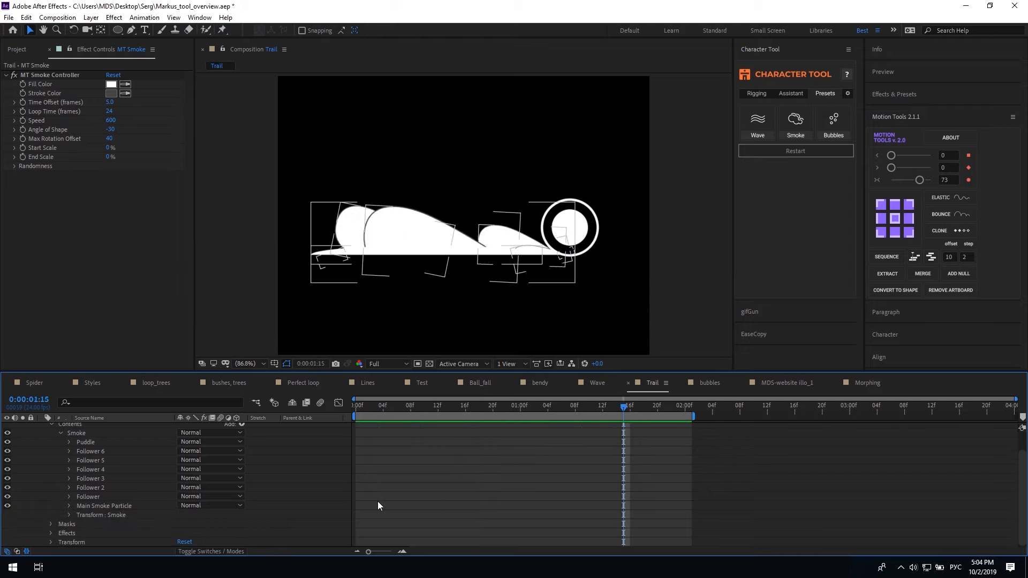
Duplicate Follower 6 to add more smoke puffs and preview
{"action": "left_click", "coordinate": [100, 451]}
{"action": "key", "text": "ctrl+d"}
{"action": "key", "text": "ctrl+d"}
{"action": "key", "text": "ctrl+d"}
{"action": "key", "text": "ctrl+d"}
{"action": "key", "text": "ctrl+d"}
{"action": "key", "text": "ctrl+d"}
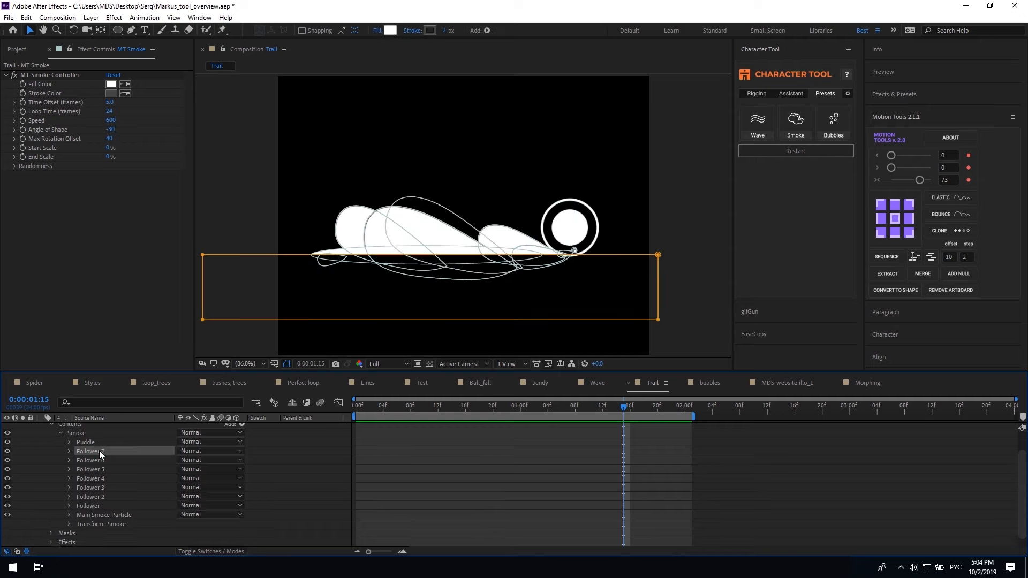
{"action": "key", "text": "ctrl+d"}
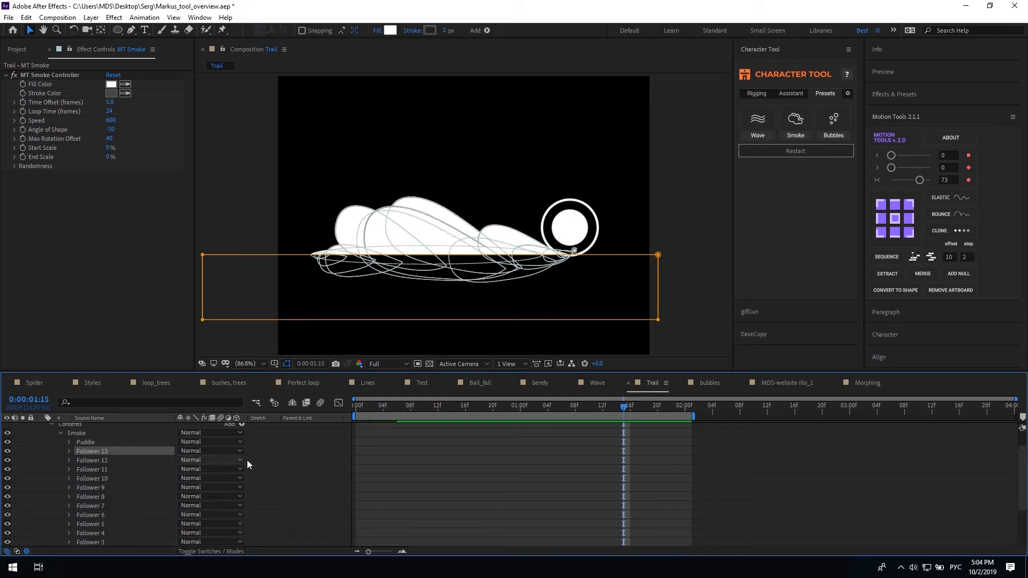
{"action": "left_click", "coordinate": [416, 461]}
{"action": "key", "text": "space"}
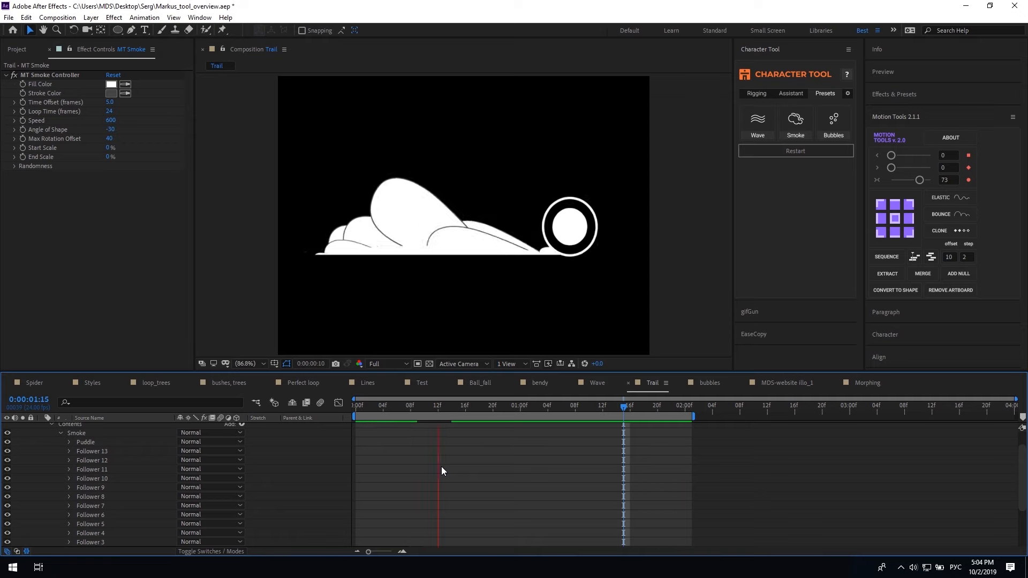
Delete Followers 13 through 8, then preview from frame 1
{"action": "left_click", "coordinate": [105, 451]}
{"action": "left_click", "coordinate": [108, 497], "text": "shift"}
{"action": "key", "text": "Delete"}
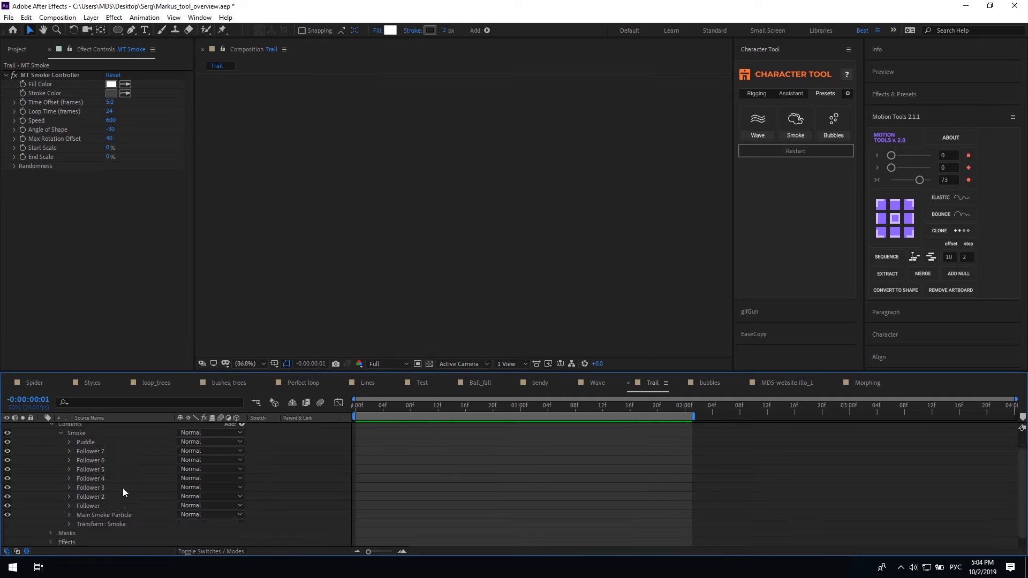
{"action": "scroll", "coordinate": [126, 480], "scroll_direction": "up", "scroll_amount": 2}
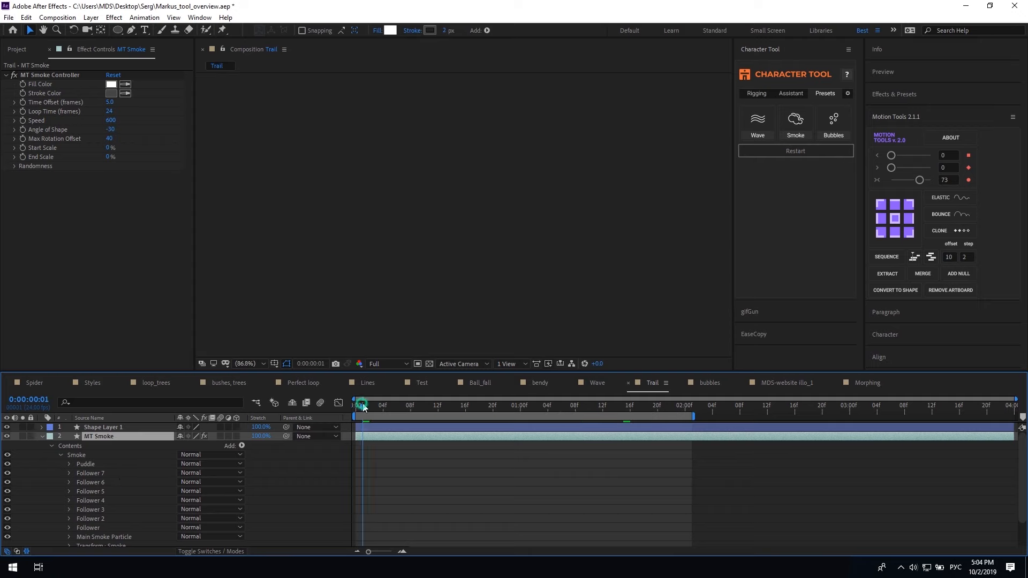
{"action": "left_click", "coordinate": [362, 407]}
{"action": "key", "text": "space"}
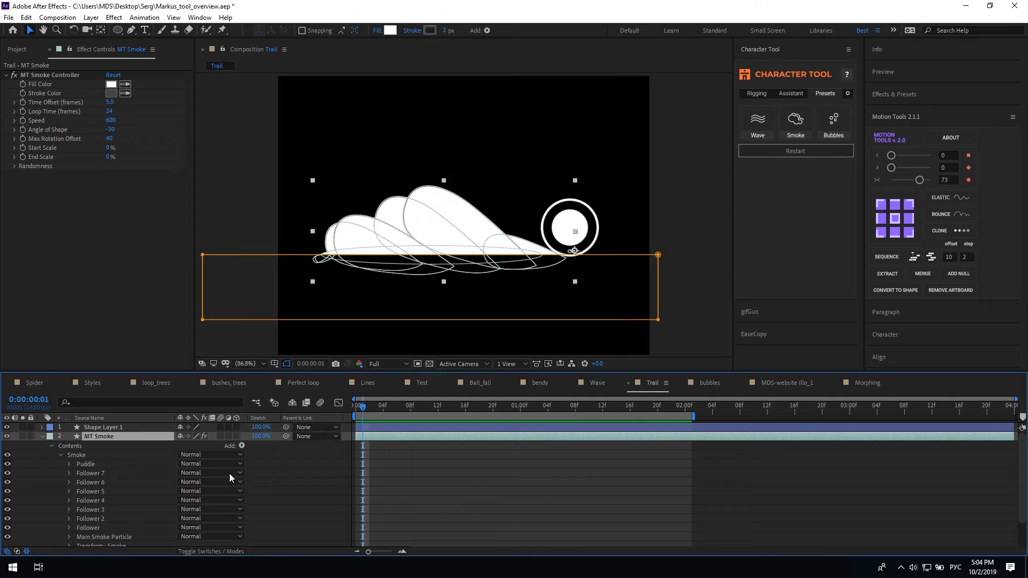
Set the smoke Fill Color to light grey C3C3C3 and Stroke Color to dark grey, then preview
{"action": "left_click", "coordinate": [110, 84]}
{"action": "left_click", "coordinate": [144, 149]}
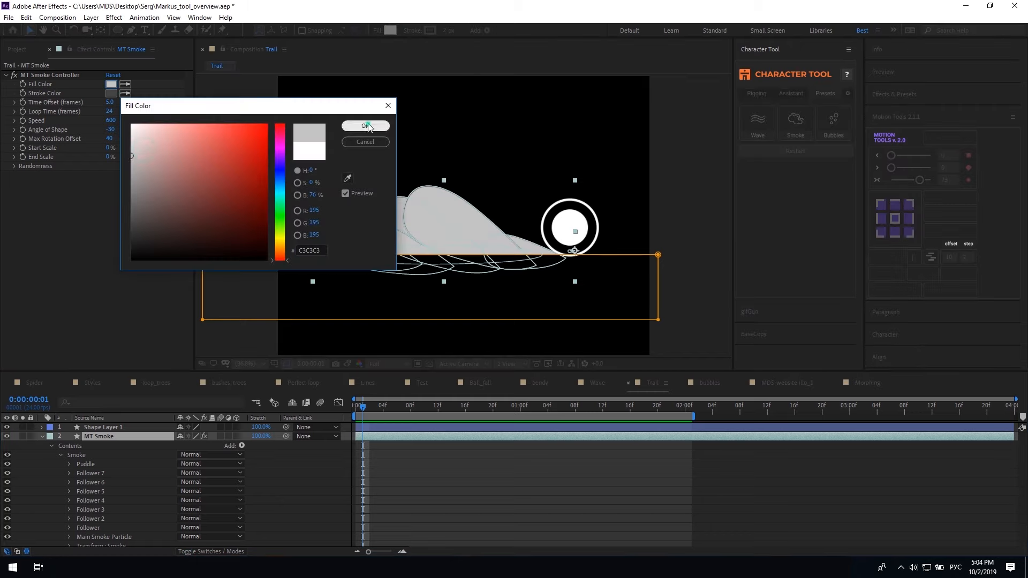
{"action": "left_click", "coordinate": [366, 125]}
{"action": "left_click", "coordinate": [111, 94]}
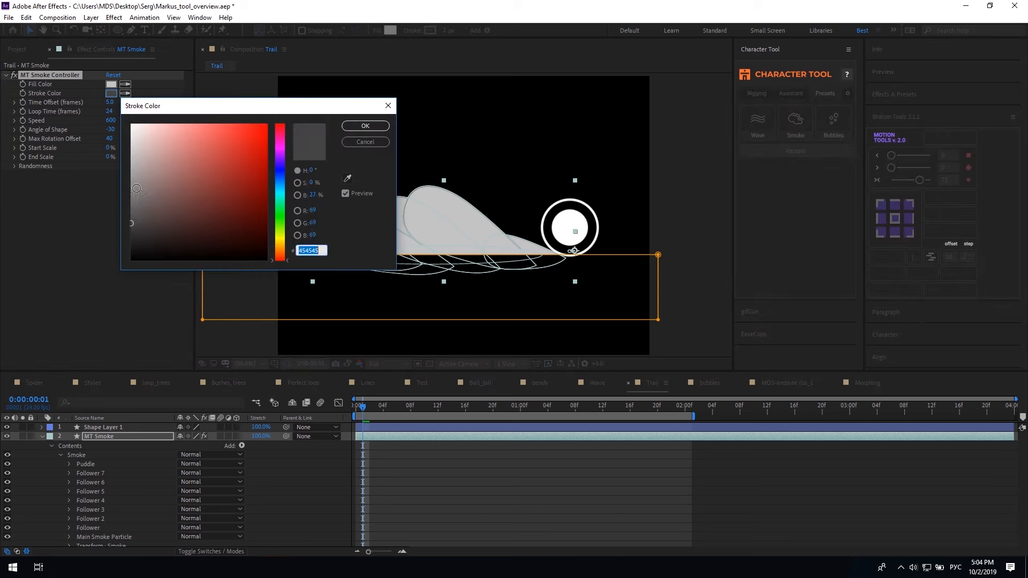
{"action": "left_click", "coordinate": [365, 126]}
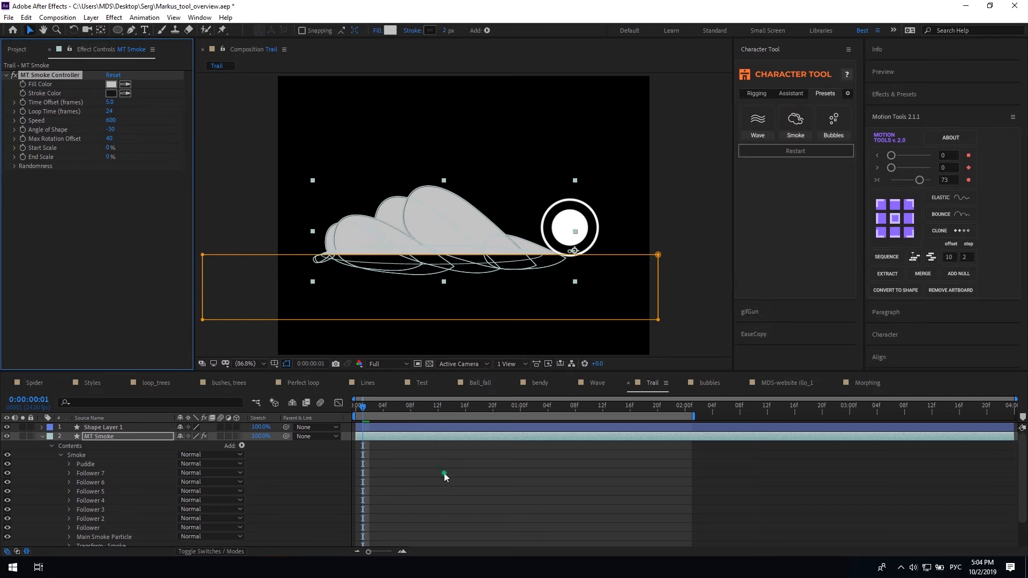
{"action": "key", "text": "space"}
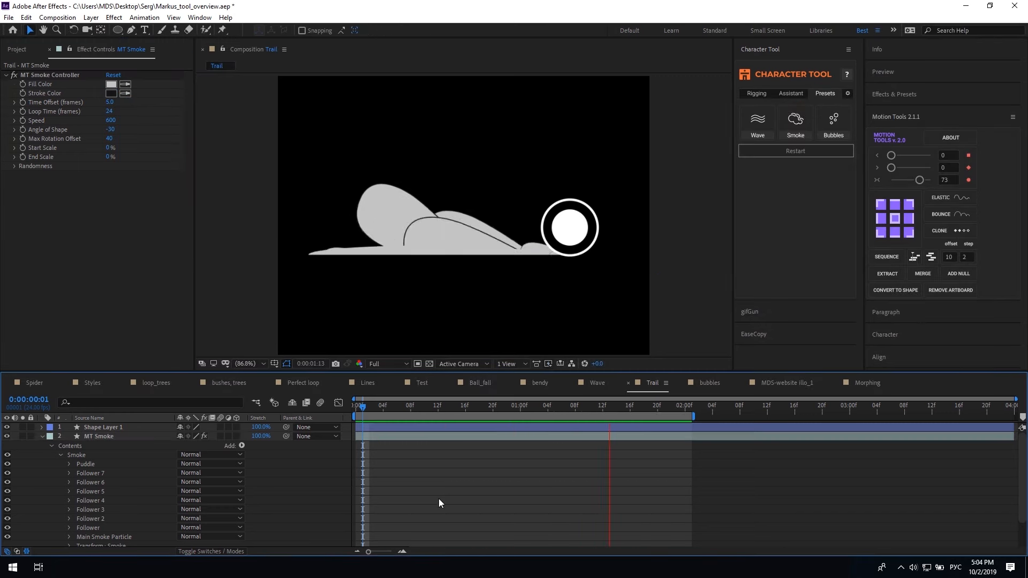
{"action": "key", "text": "space"}
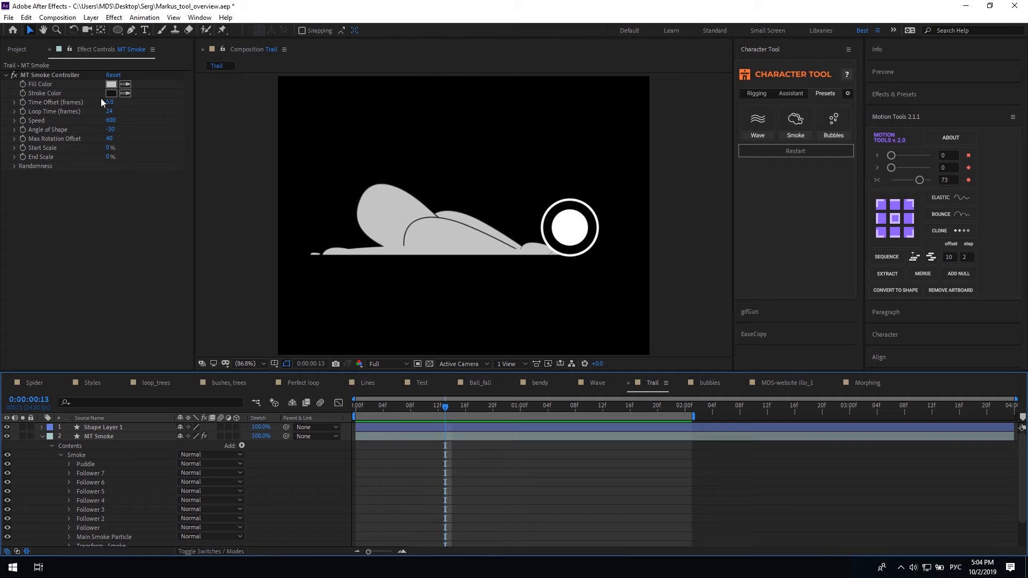
Try the smoke Time Offset at about 10 and then 2, previewing each
{"action": "left_click_drag", "start_coordinate": [113, 104], "coordinate": [139, 104]}
{"action": "key", "text": "space"}
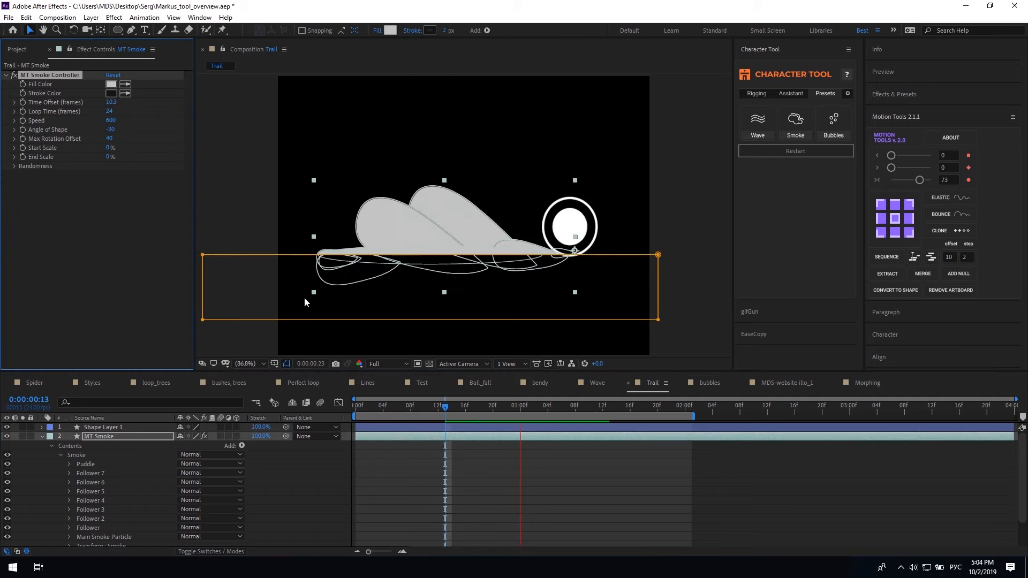
{"action": "left_click", "coordinate": [111, 102]}
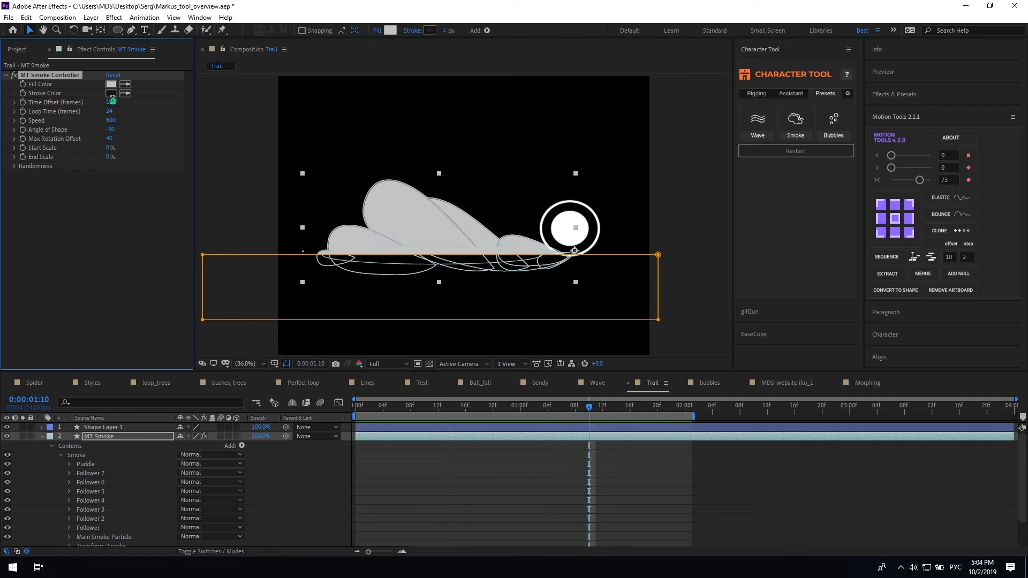
{"action": "type", "text": "2"}
{"action": "left_click", "coordinate": [97, 200]}
{"action": "key", "text": "space"}
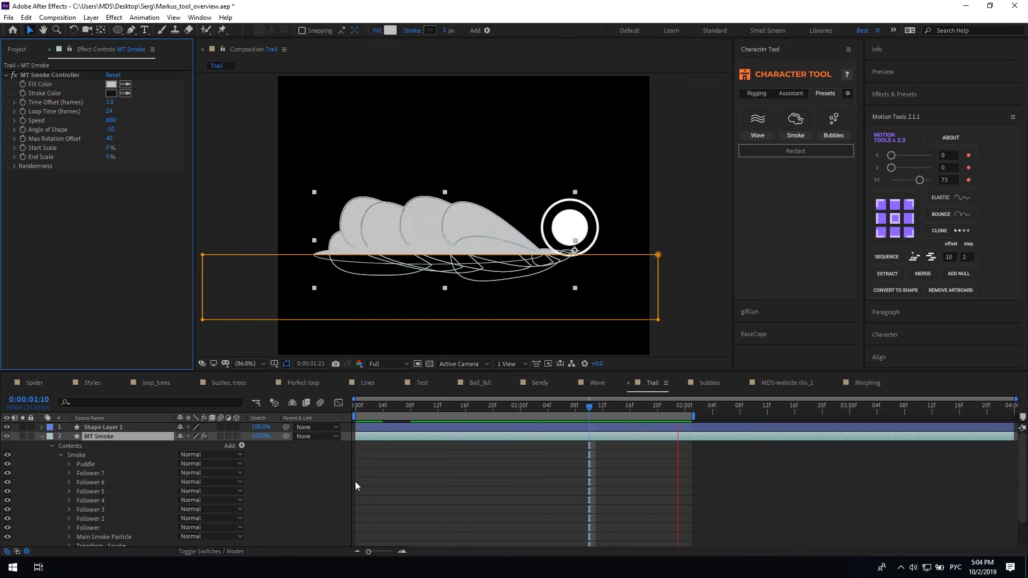
{"action": "key", "text": "space"}
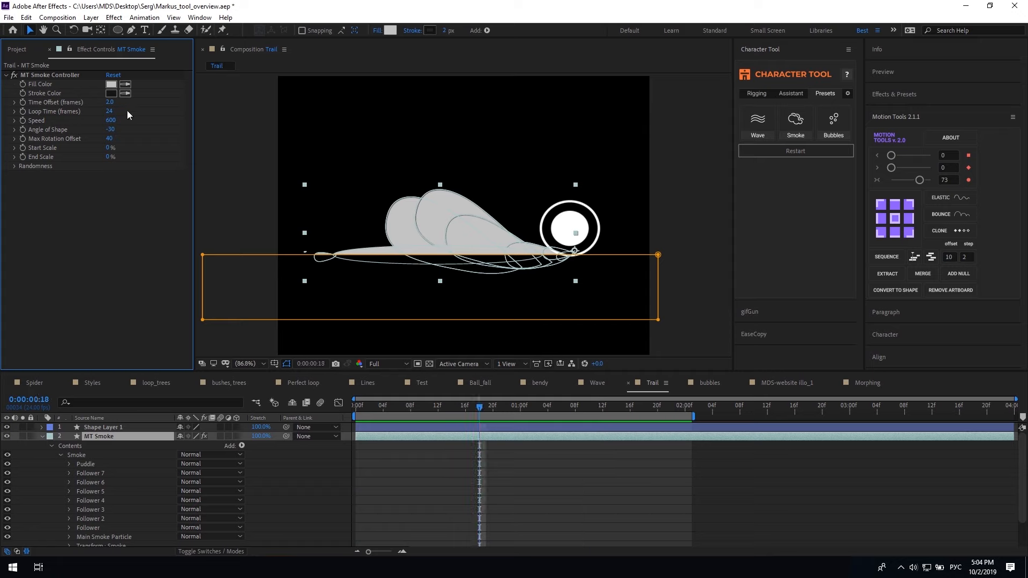
Set Time Offset back to 5 and Speed to 400, and preview
{"action": "left_click_drag", "start_coordinate": [111, 120], "coordinate": [180, 123]}
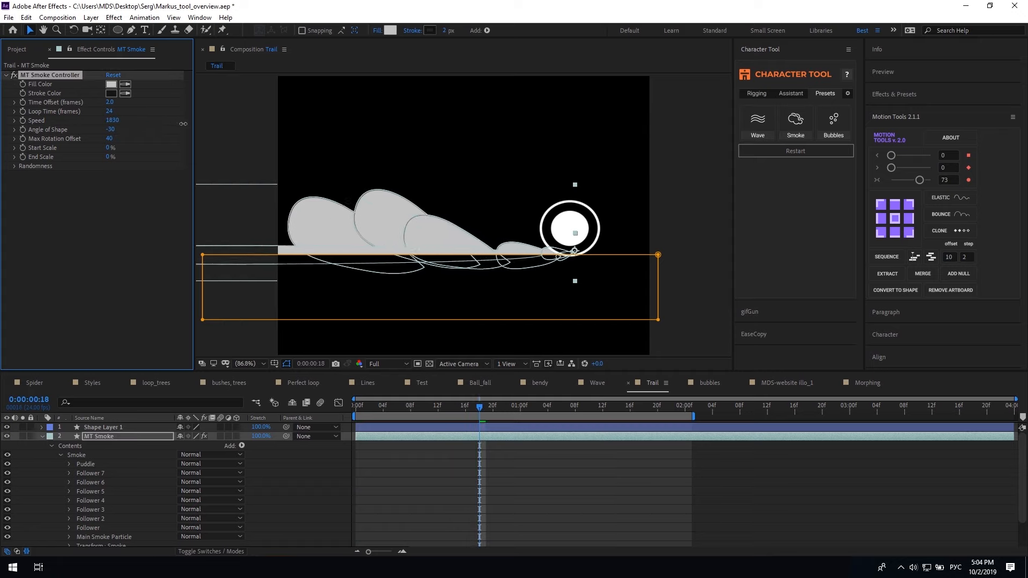
{"action": "key", "text": "space"}
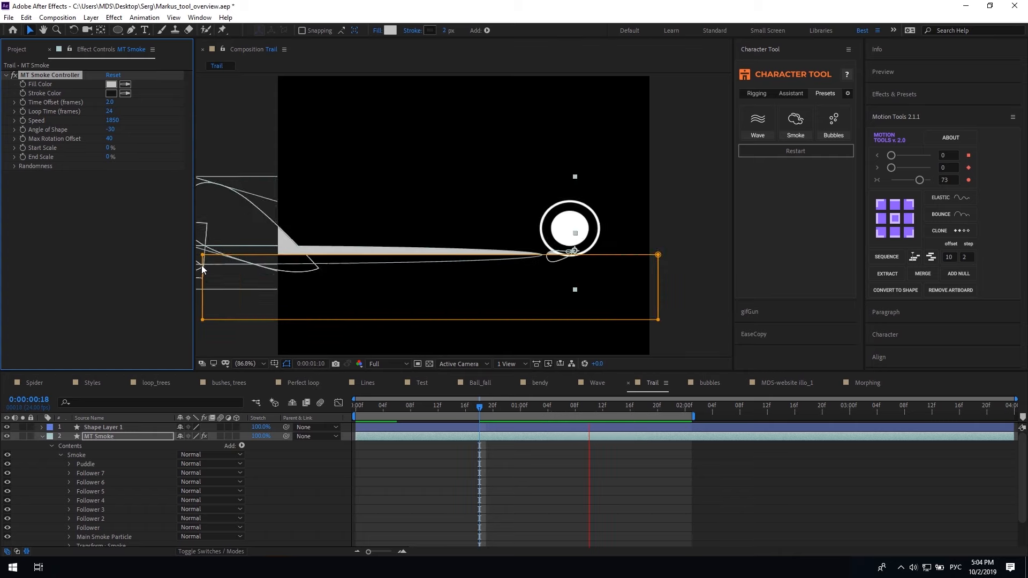
{"action": "left_click_drag", "start_coordinate": [110, 102], "coordinate": [123, 107]}
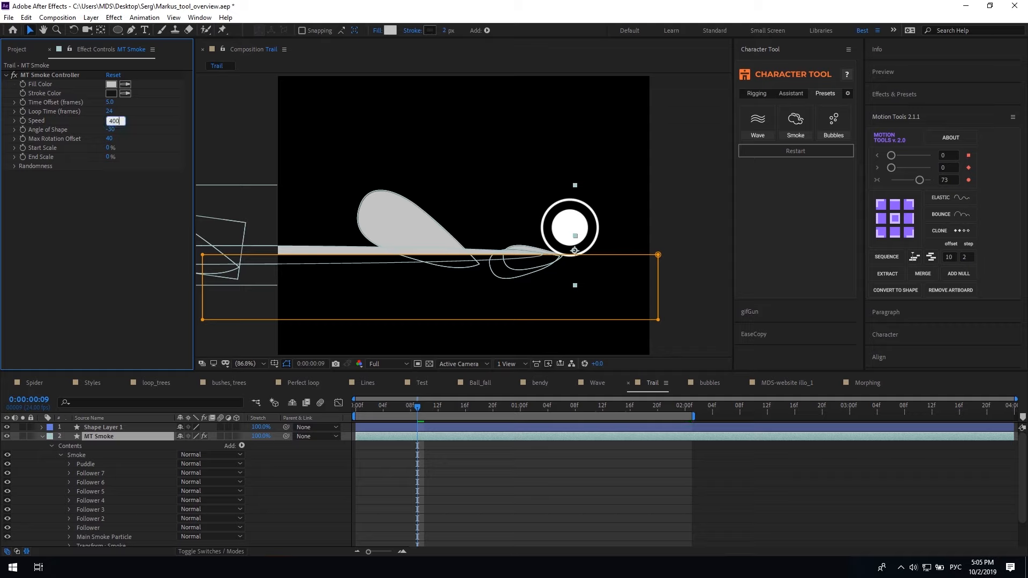
{"action": "key", "text": "Return"}
{"action": "key", "text": "space"}
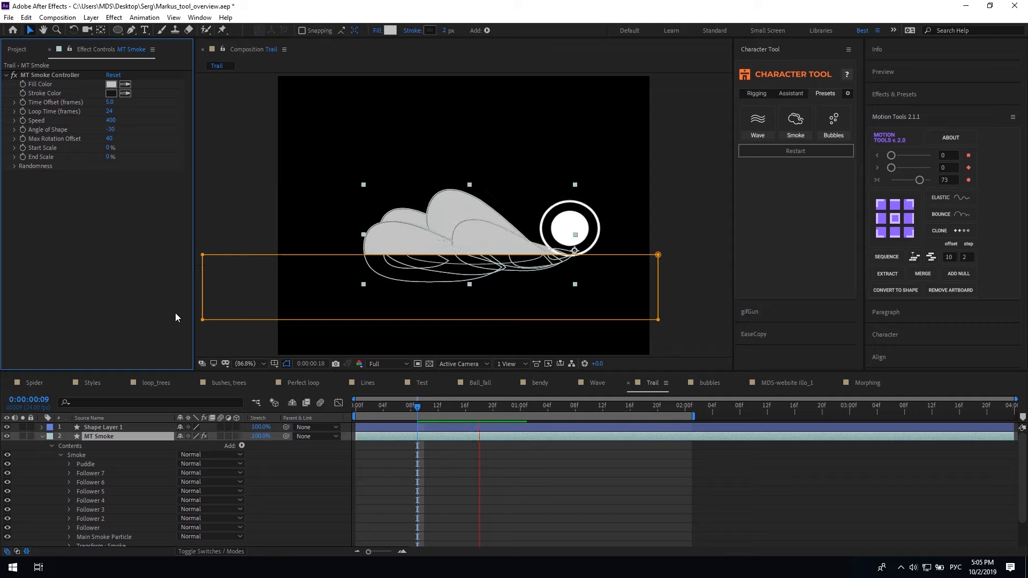
Set Angle of Shape -37, Max Rotation Offset 52, Start Scale 12% and End Scale 29%
{"action": "left_click_drag", "start_coordinate": [110, 129], "coordinate": [107, 130]}
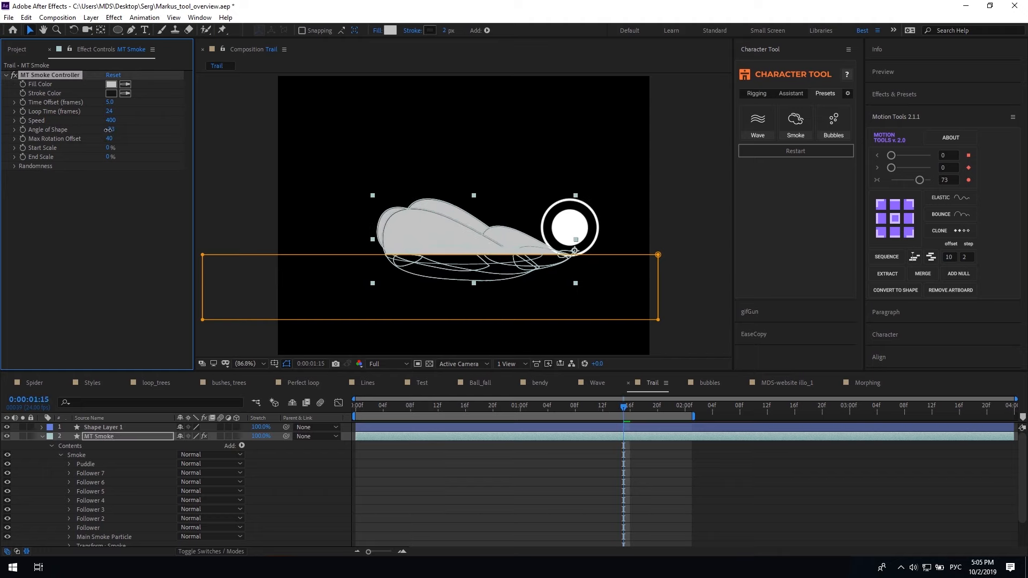
{"action": "left_click_drag", "start_coordinate": [110, 138], "coordinate": [125, 135]}
{"action": "key", "text": "space"}
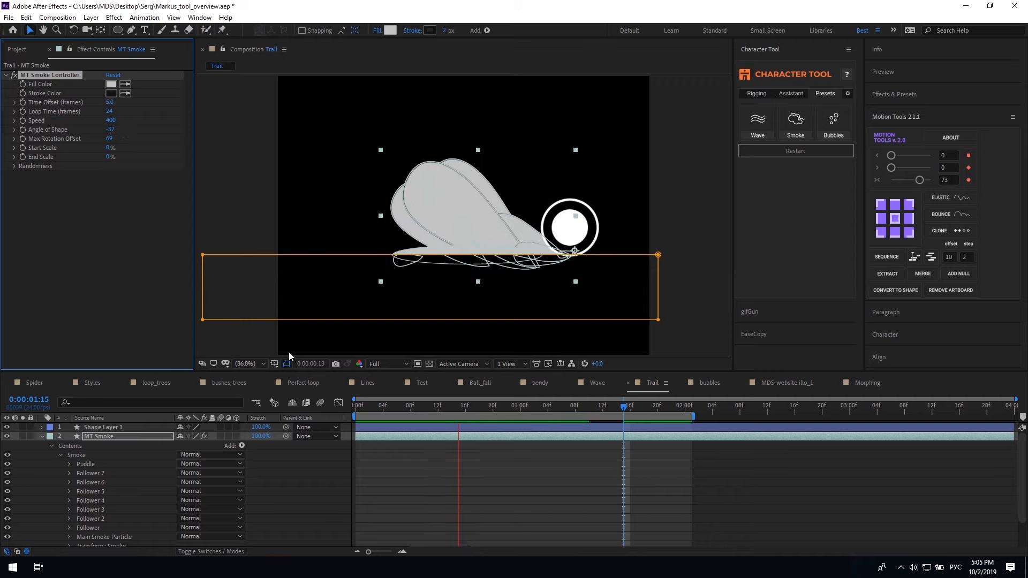
{"action": "left_click_drag", "start_coordinate": [110, 138], "coordinate": [104, 138]}
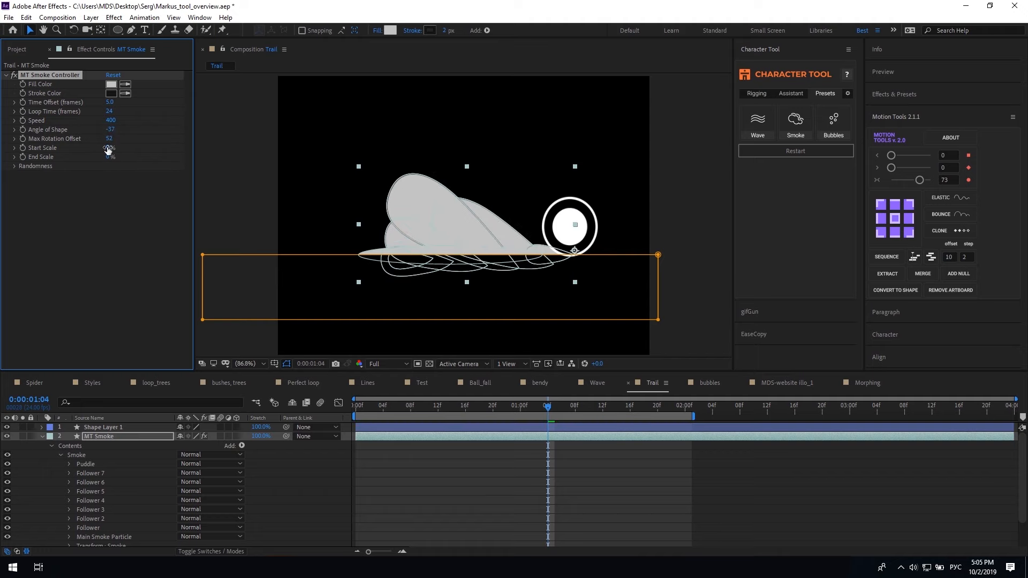
{"action": "left_click_drag", "start_coordinate": [97, 148], "coordinate": [99, 150]}
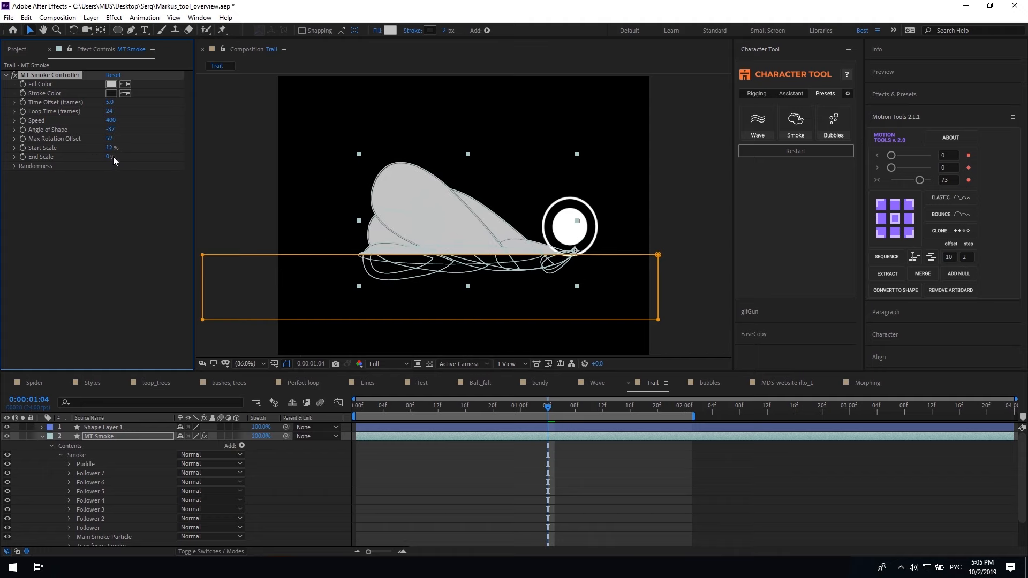
{"action": "left_click_drag", "start_coordinate": [109, 156], "coordinate": [210, 320]}
{"action": "key", "text": "space"}
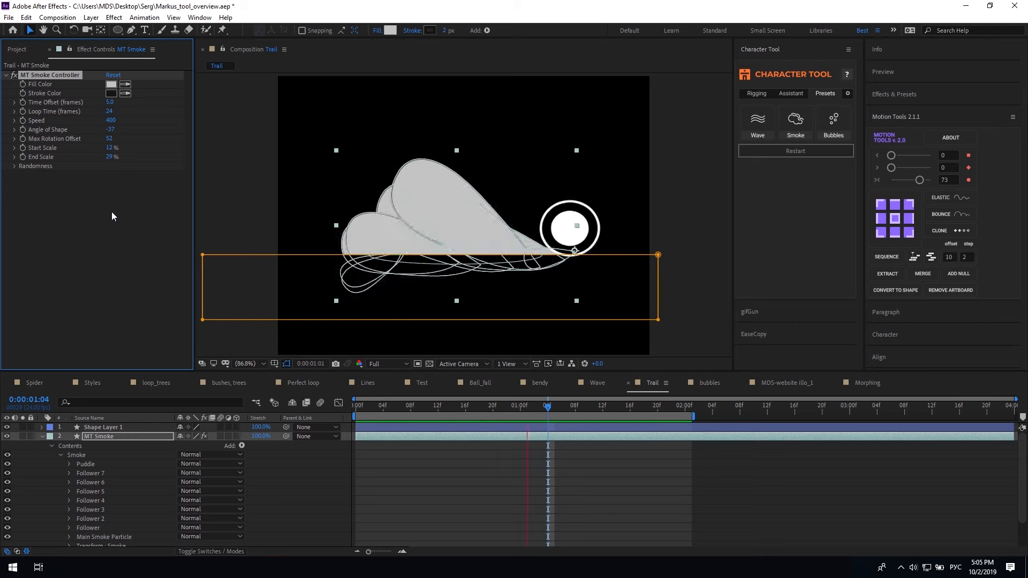
Set Randomness Seed to 18 and random Time Offset to 6, then preview
{"action": "left_click", "coordinate": [38, 167]}
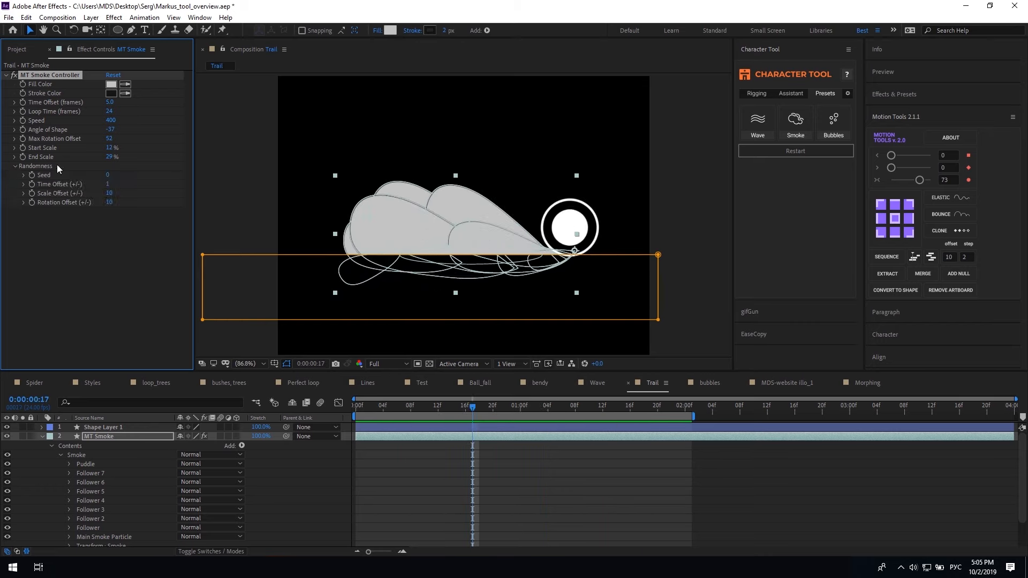
{"action": "left_click_drag", "start_coordinate": [109, 176], "coordinate": [114, 175]}
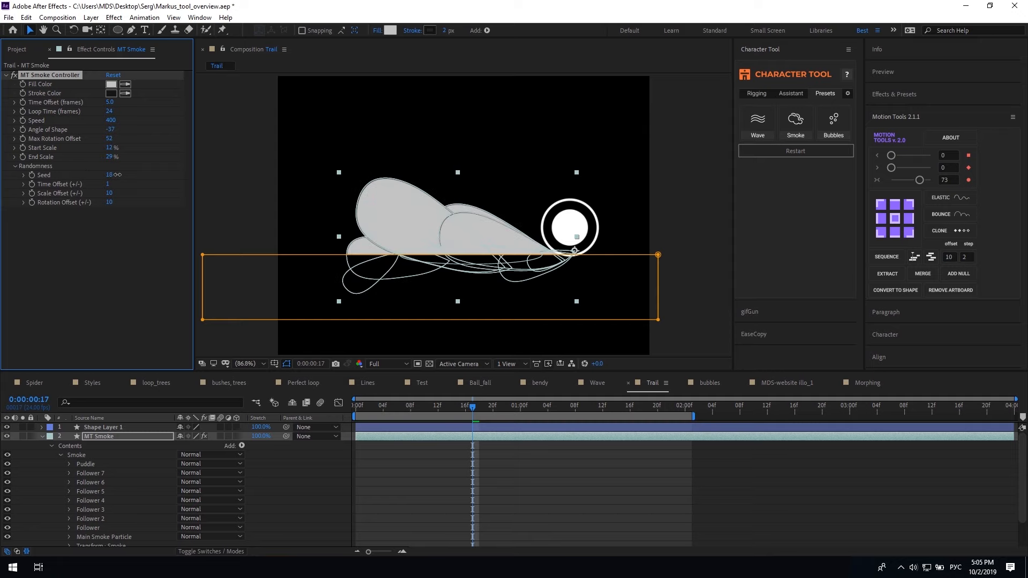
{"action": "left_click_drag", "start_coordinate": [107, 186], "coordinate": [115, 202]}
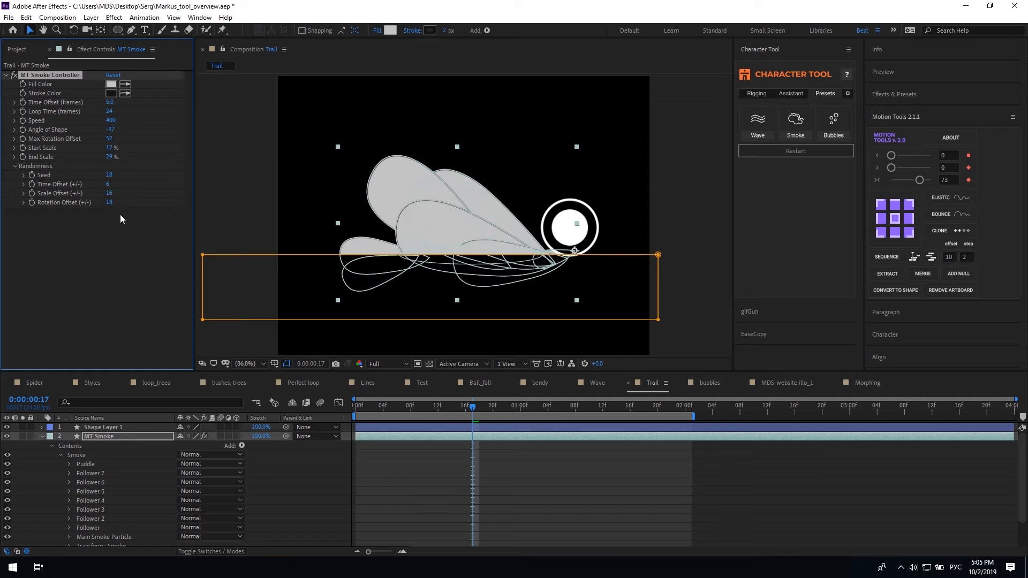
{"action": "left_click", "coordinate": [455, 484]}
{"action": "key", "text": "space"}
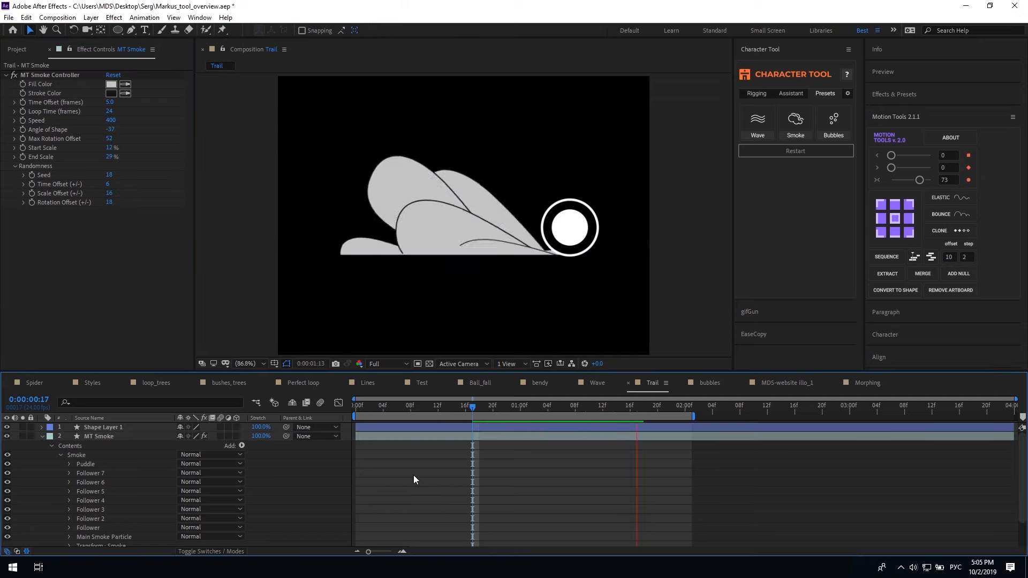
Duplicate the MT Smoke layer as MT Smoke 2 and move it upward
{"action": "left_click", "coordinate": [388, 435]}
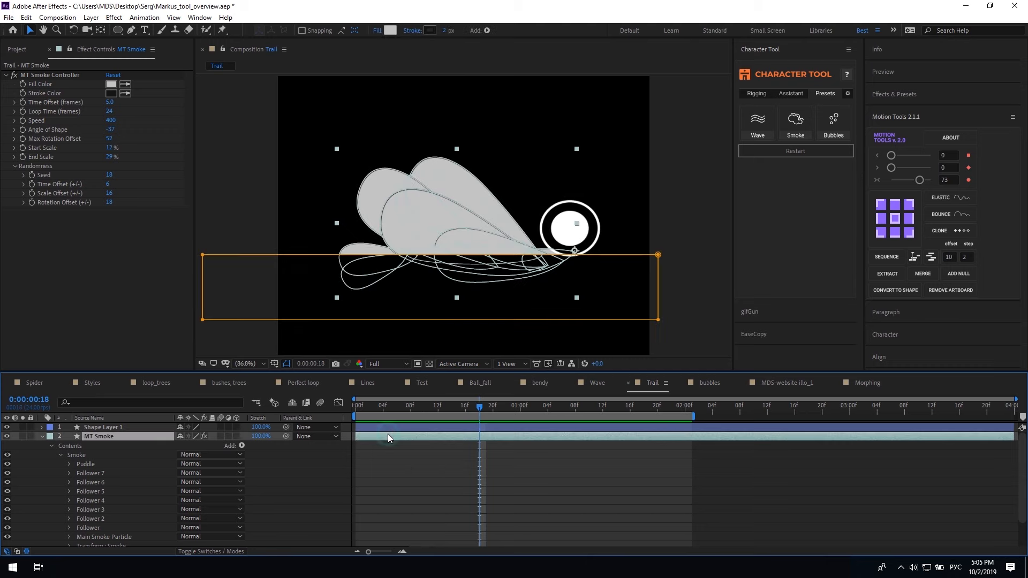
{"action": "key", "text": "ctrl+d"}
{"action": "left_click_drag", "start_coordinate": [574, 253], "coordinate": [574, 162]}
Move MT Smoke 2 to the comp's bottom, preview both trails, then open bubbles
{"action": "left_click_drag", "start_coordinate": [572, 252], "coordinate": [572, 425]}
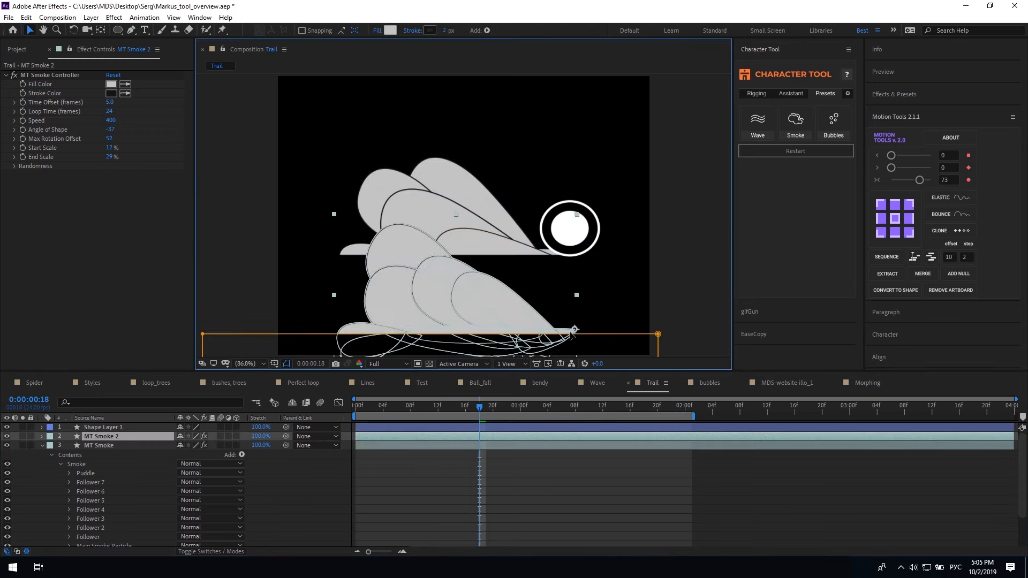
{"action": "left_click", "coordinate": [550, 510]}
{"action": "key", "text": "space"}
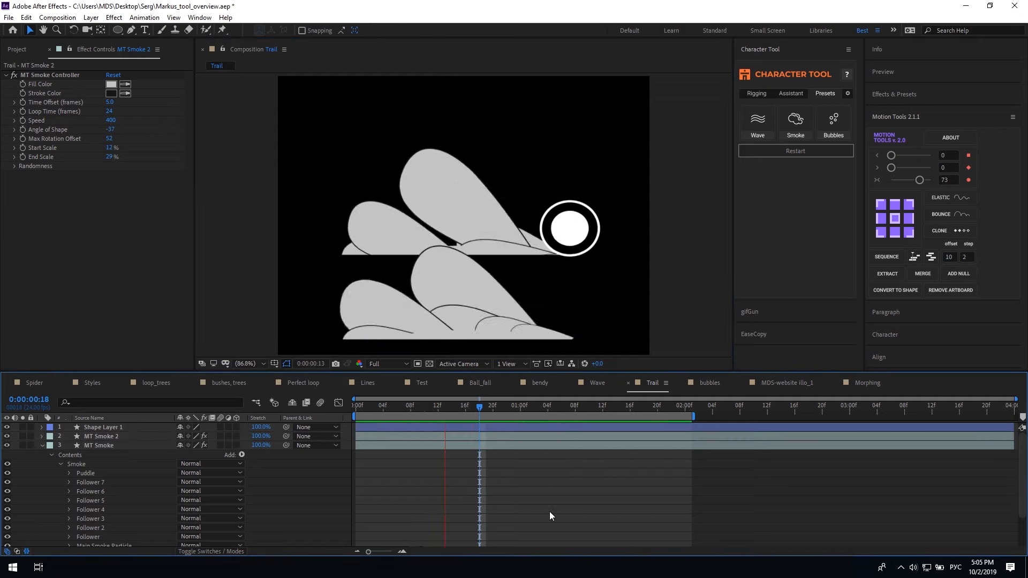
{"action": "left_click_drag", "start_coordinate": [544, 406], "coordinate": [515, 407]}
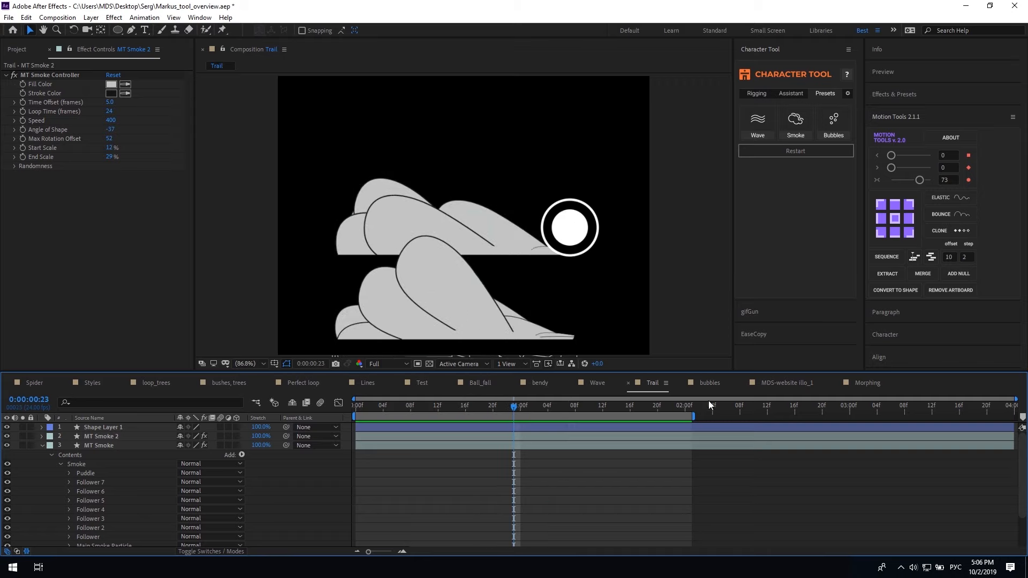
{"action": "left_click", "coordinate": [708, 383]}
Add the Bubbles preset and preview it from the start
{"action": "left_click", "coordinate": [834, 122]}
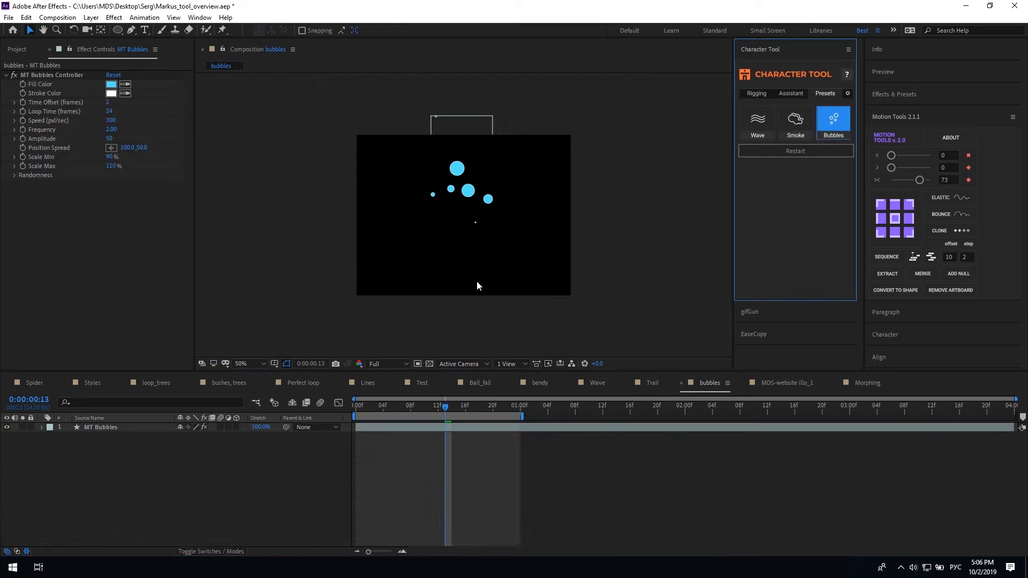
{"action": "left_click", "coordinate": [359, 409]}
{"action": "key", "text": "space"}
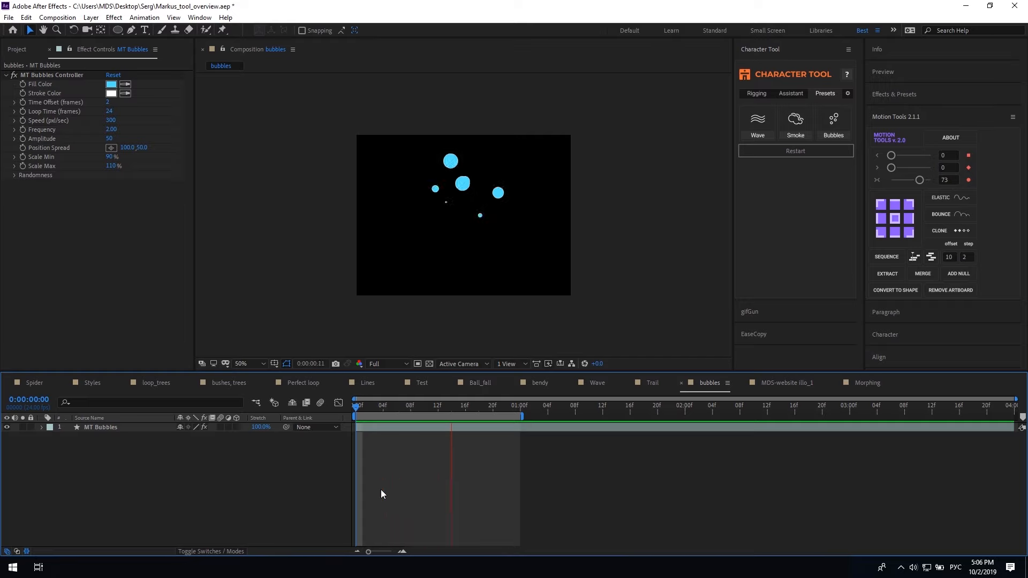
Duplicate Bubble Particle 7 in the Bubbles group, then delete Particles 12 through 6
{"action": "left_click", "coordinate": [42, 428]}
{"action": "left_click", "coordinate": [52, 437]}
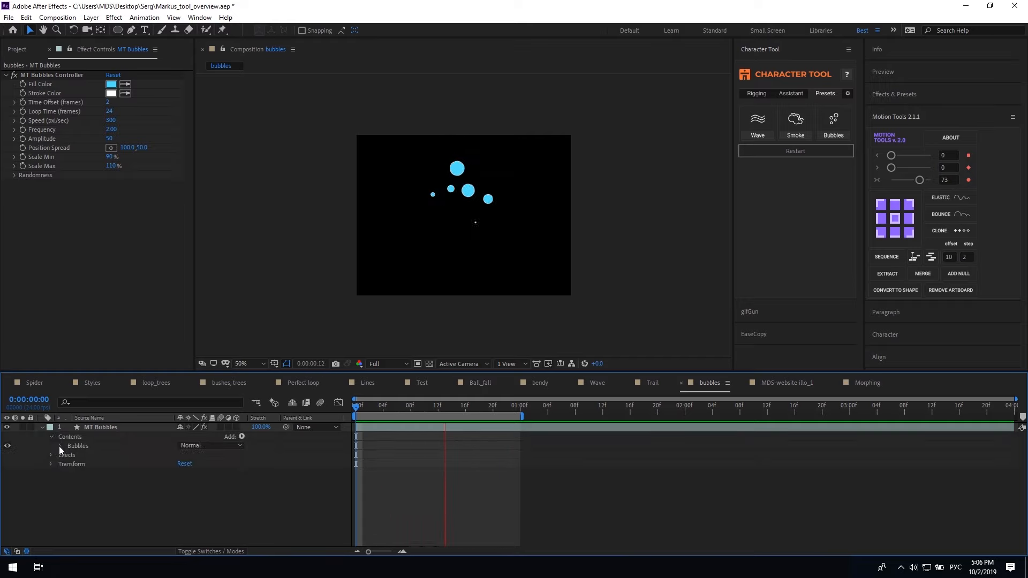
{"action": "left_click", "coordinate": [59, 447]}
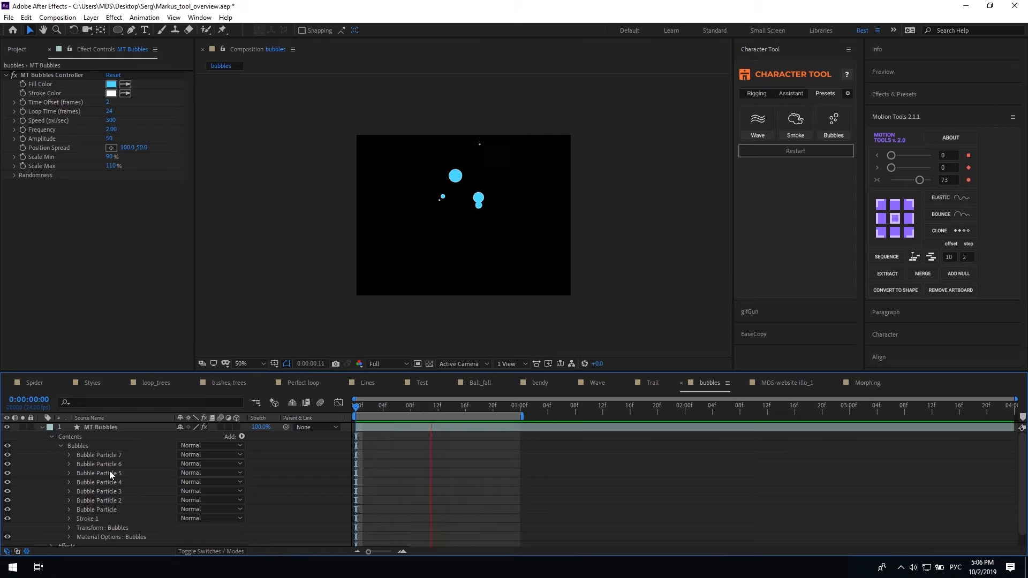
{"action": "left_click", "coordinate": [108, 456]}
{"action": "key", "text": "ctrl+d"}
{"action": "key", "text": "ctrl+d"}
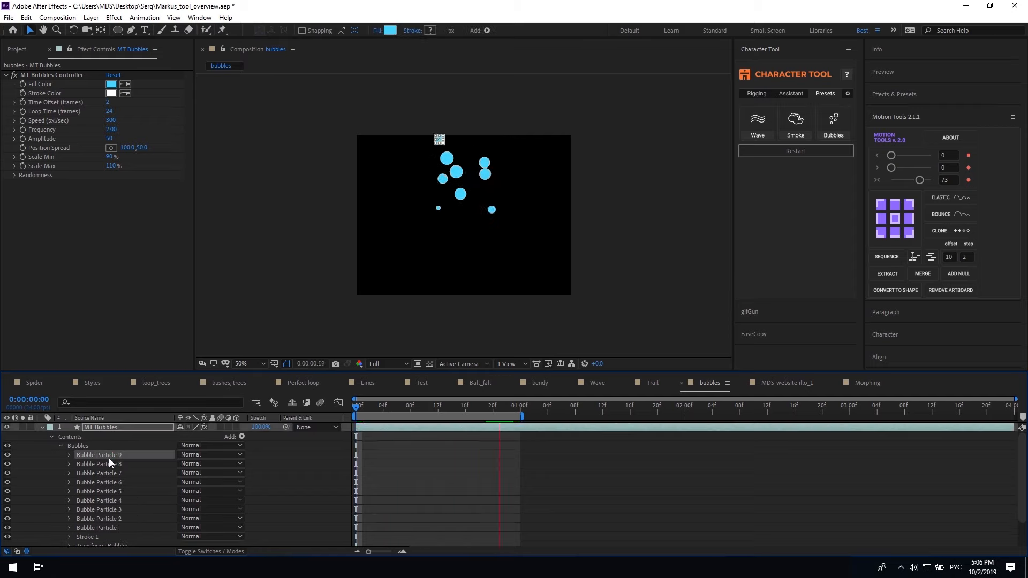
{"action": "key", "text": "ctrl+d"}
{"action": "key", "text": "ctrl+d"}
{"action": "key", "text": "ctrl+d"}
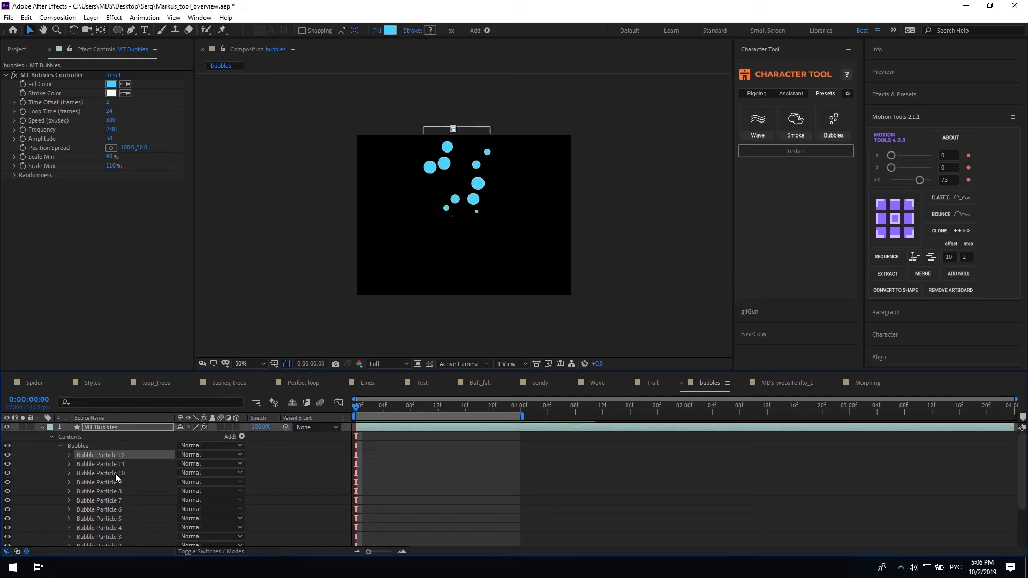
{"action": "left_click", "coordinate": [123, 509], "text": "shift"}
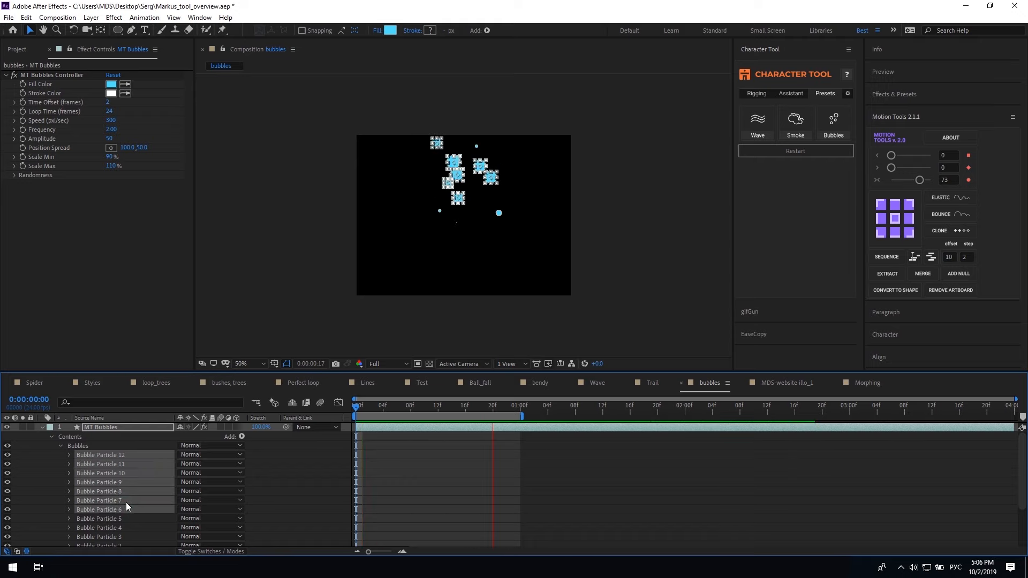
{"action": "key", "text": "Delete"}
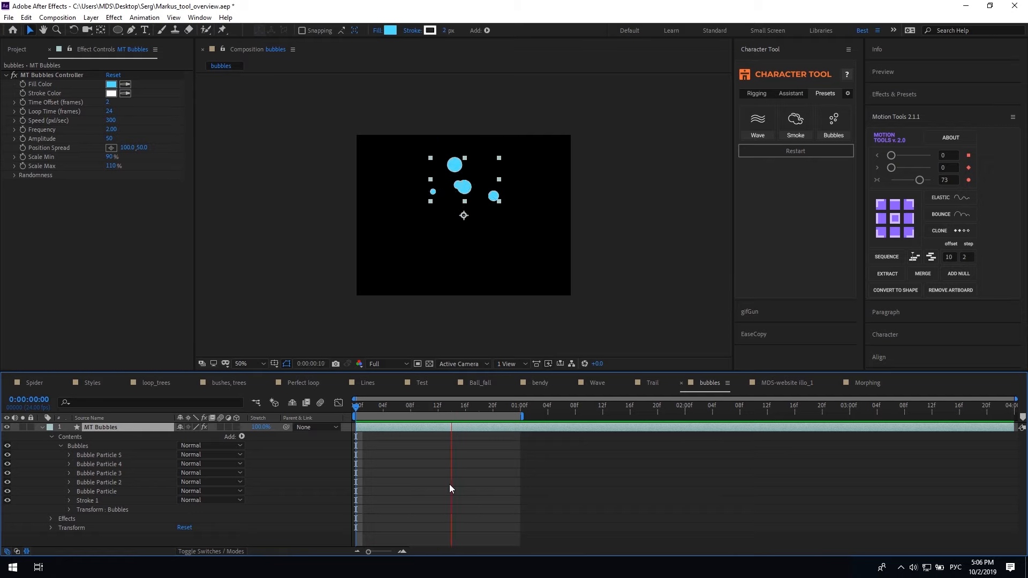
Set the bubbles' Fill Color and Stroke Color to cyan
{"action": "left_click", "coordinate": [153, 99]}
{"action": "left_click", "coordinate": [115, 86]}
{"action": "left_click", "coordinate": [260, 129]}
{"action": "left_click", "coordinate": [365, 126]}
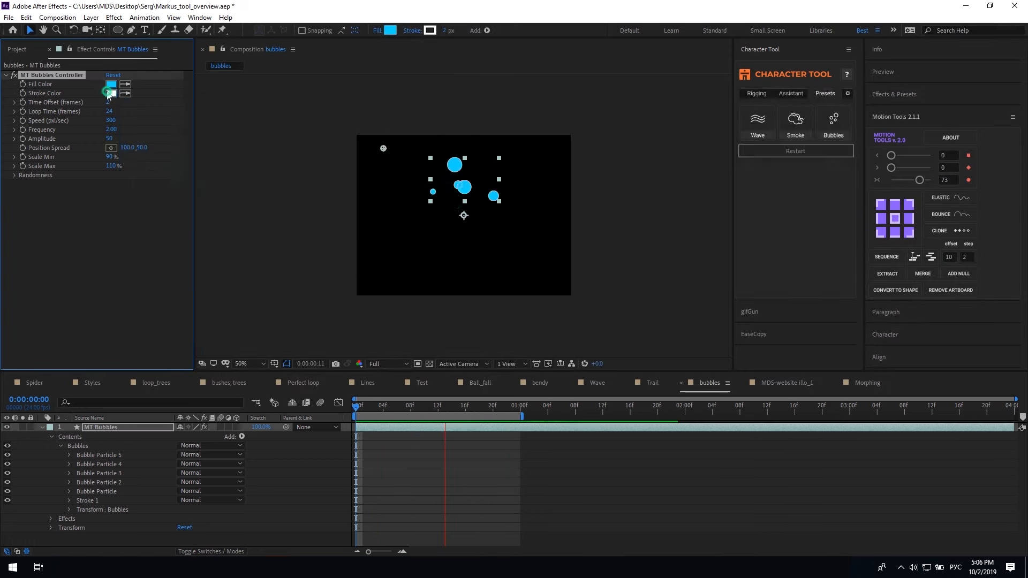
{"action": "left_click", "coordinate": [111, 93]}
{"action": "left_click_drag", "start_coordinate": [276, 197], "coordinate": [285, 196]}
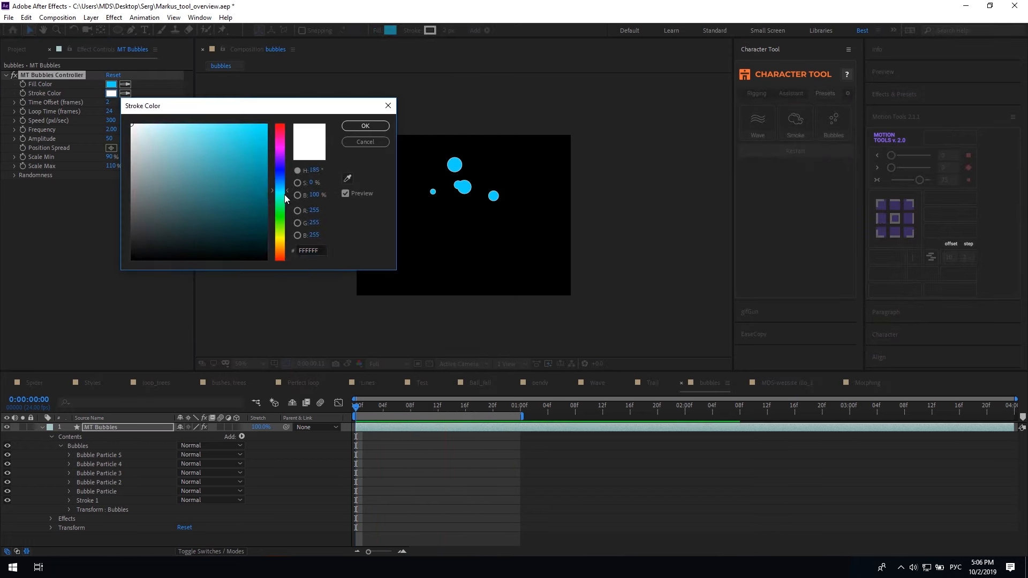
{"action": "left_click", "coordinate": [246, 131]}
{"action": "left_click", "coordinate": [365, 126]}
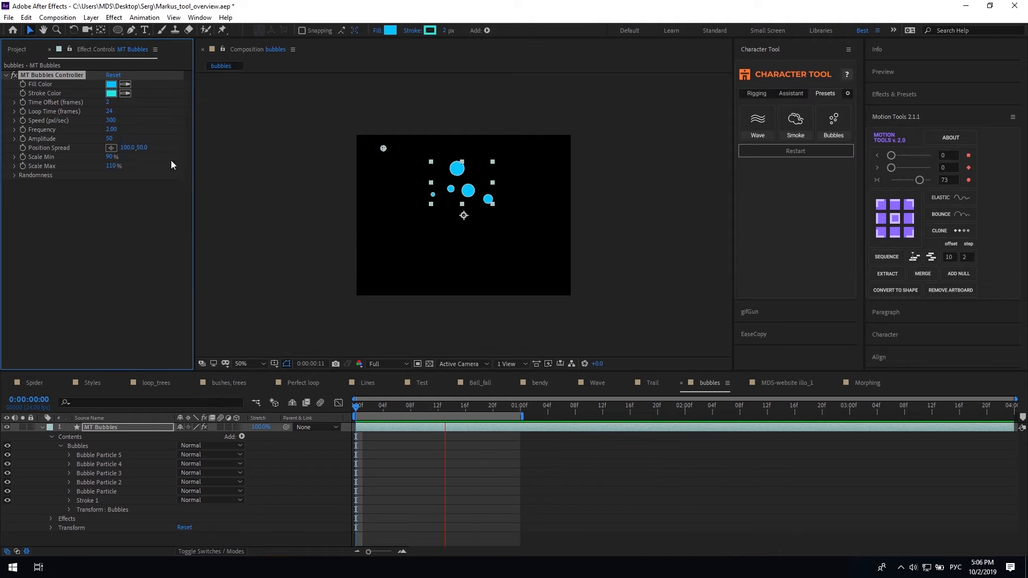
Raise Time Offset to 17 and Speed to 670, previewing the bubbles
{"action": "left_click_drag", "start_coordinate": [108, 101], "coordinate": [113, 102]}
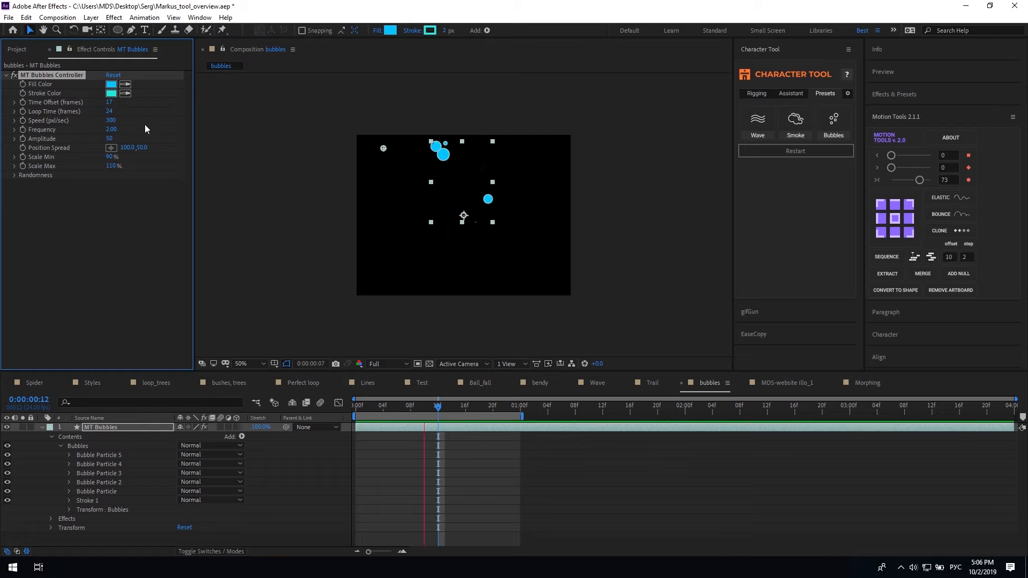
{"action": "key", "text": "space"}
{"action": "left_click_drag", "start_coordinate": [115, 120], "coordinate": [130, 120]}
{"action": "left_click_drag", "start_coordinate": [464, 216], "coordinate": [469, 294]}
{"action": "key", "text": "space"}
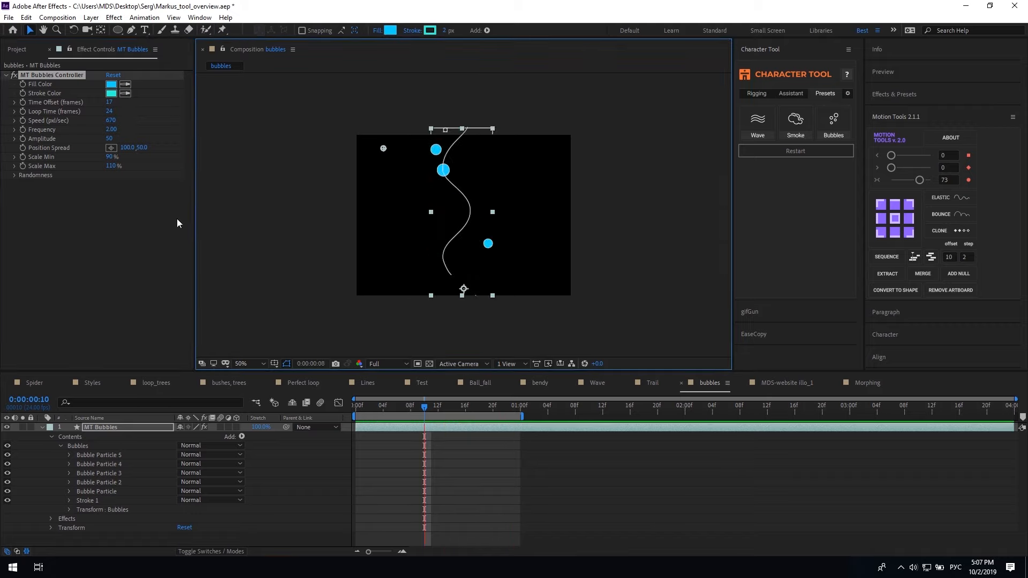
Enter a new bubble Frequency value and preview the result
{"action": "left_click", "coordinate": [113, 134]}
{"action": "type", "text": "3"}
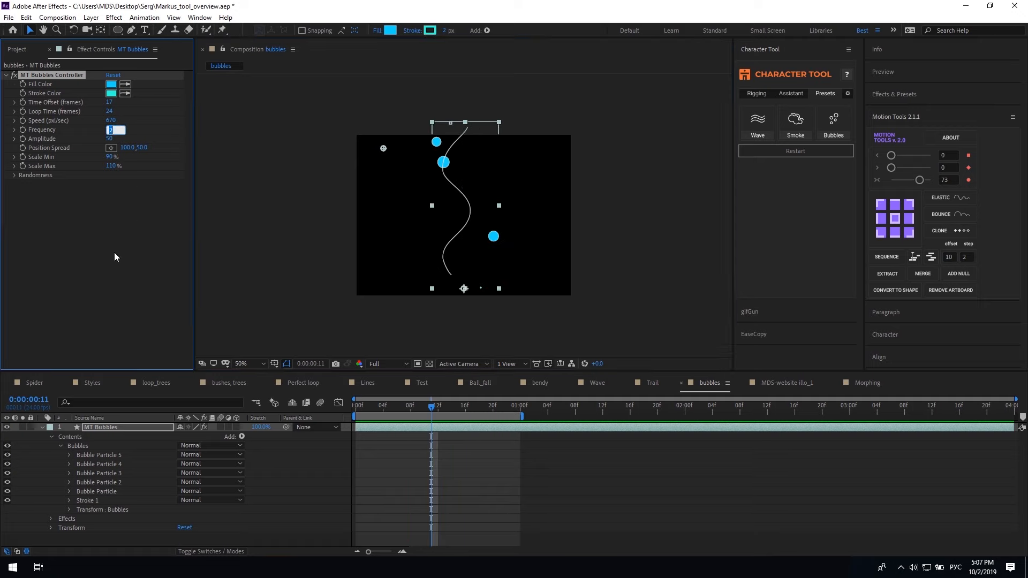
{"action": "key", "text": "Return"}
{"action": "key", "text": "space"}
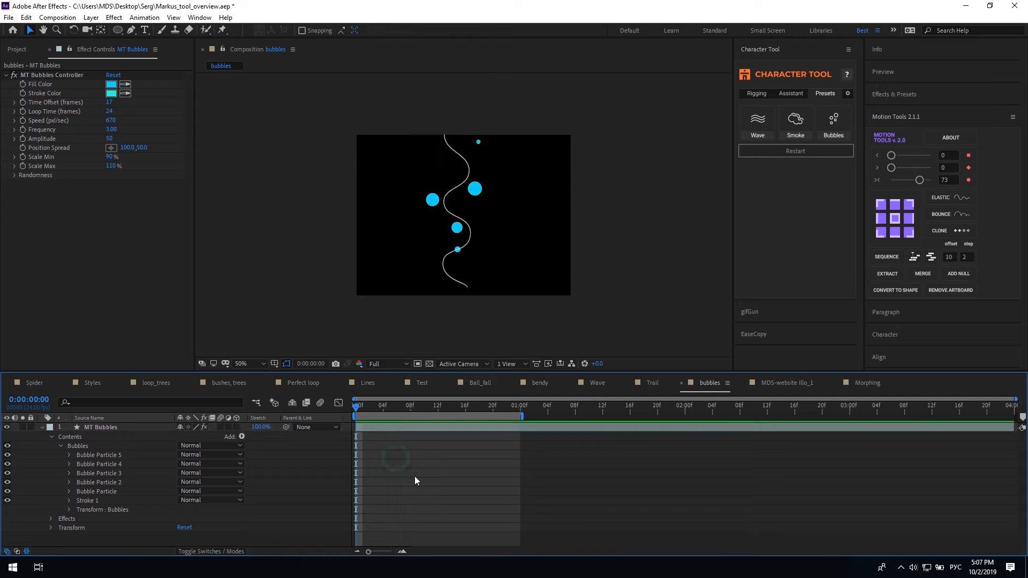
{"action": "left_click", "coordinate": [377, 440]}
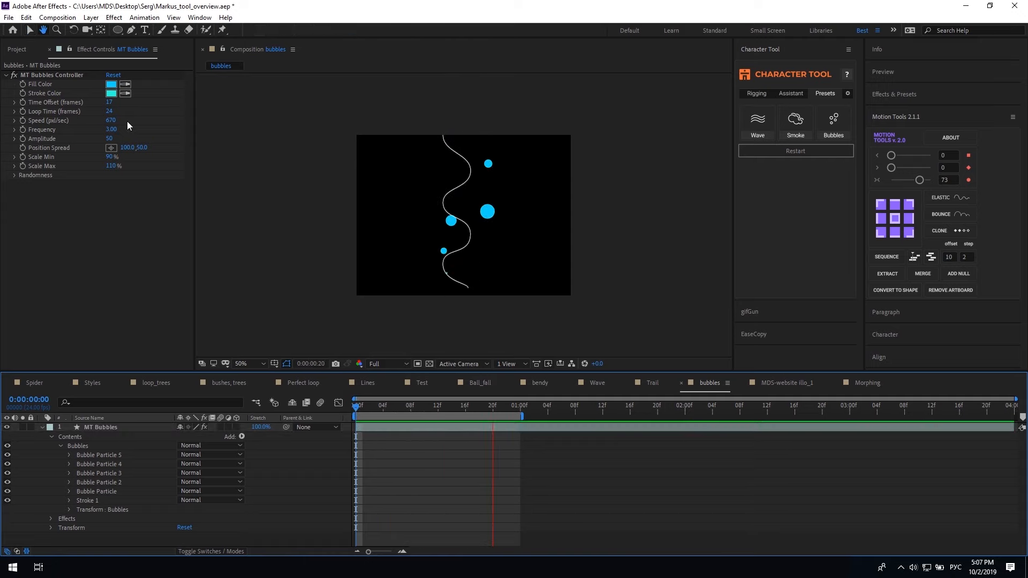
{"action": "key", "text": "space"}
Set the bubble Amplitude to 166 and preview the wider wave
{"action": "left_click", "coordinate": [111, 136]}
{"action": "type", "text": "63"}
{"action": "key", "text": "Return"}
{"action": "left_click_drag", "start_coordinate": [122, 138], "coordinate": [175, 137]}
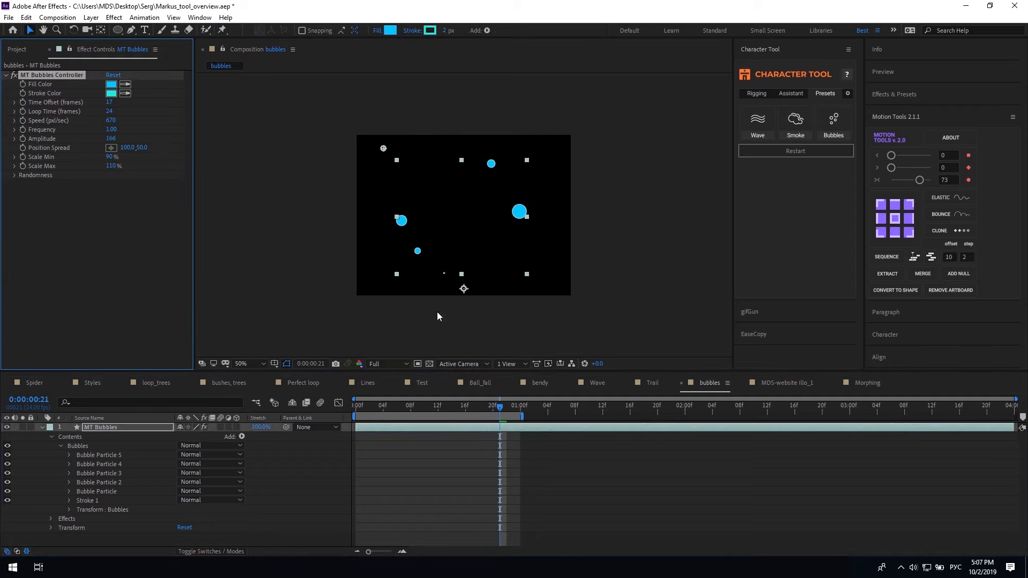
{"action": "left_click", "coordinate": [556, 477]}
{"action": "key", "text": "space"}
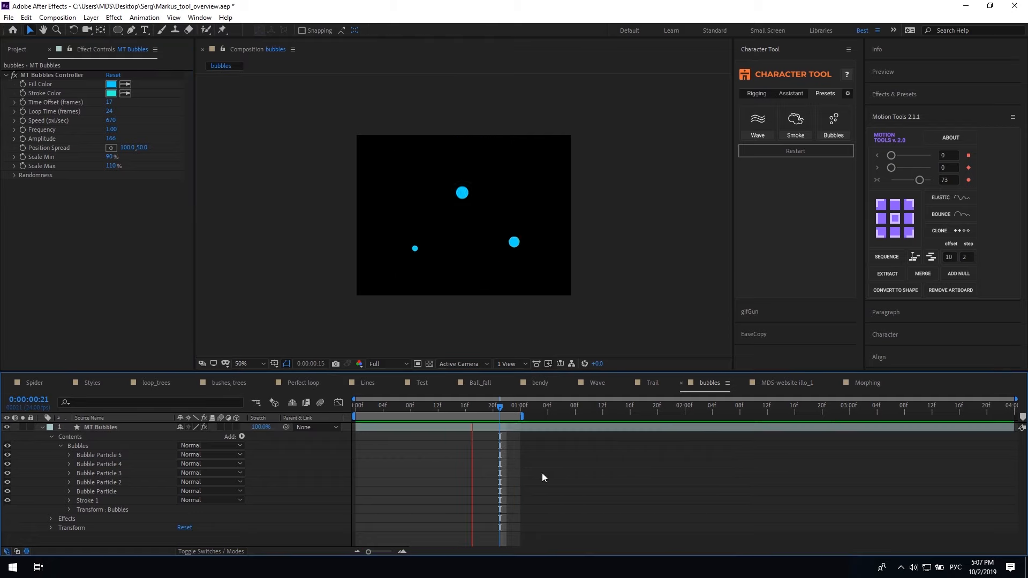
{"action": "left_click", "coordinate": [142, 148]}
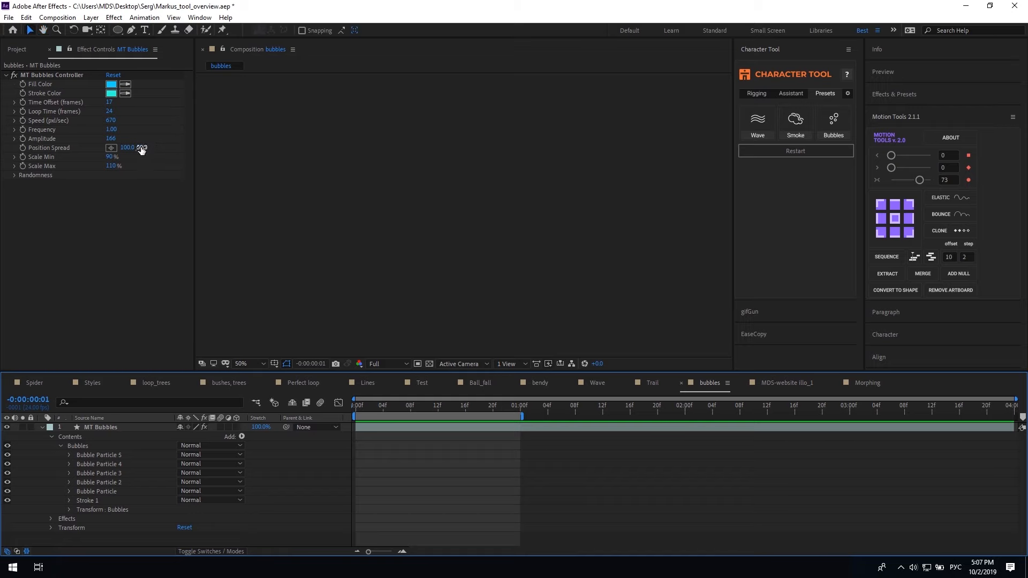
Set Position Spread to 402, 138 at frame 8, then duplicate Bubble Particle 5
{"action": "left_click", "coordinate": [431, 428]}
{"action": "left_click", "coordinate": [411, 407]}
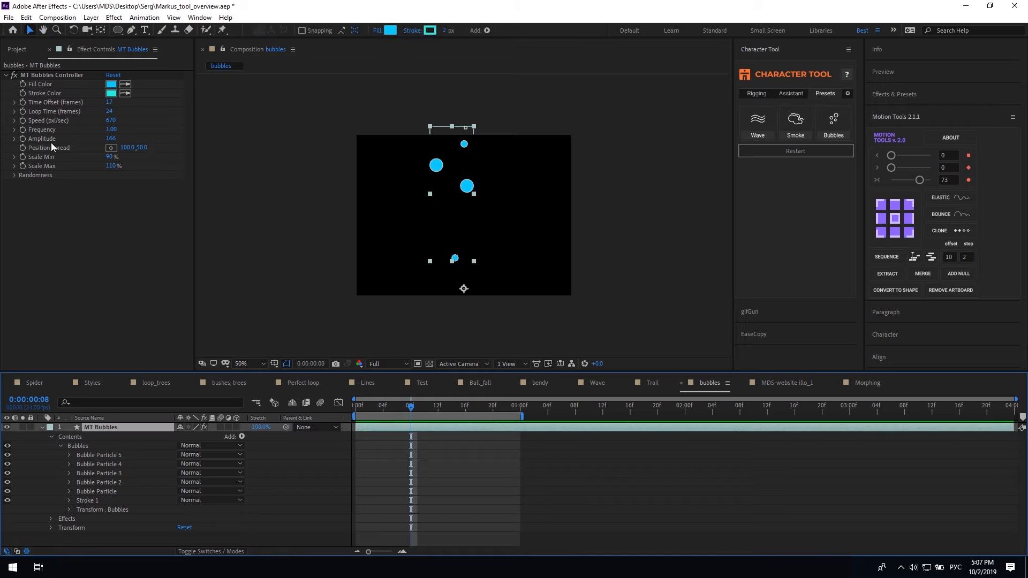
{"action": "left_click", "coordinate": [51, 148]}
{"action": "left_click_drag", "start_coordinate": [140, 148], "coordinate": [162, 151]}
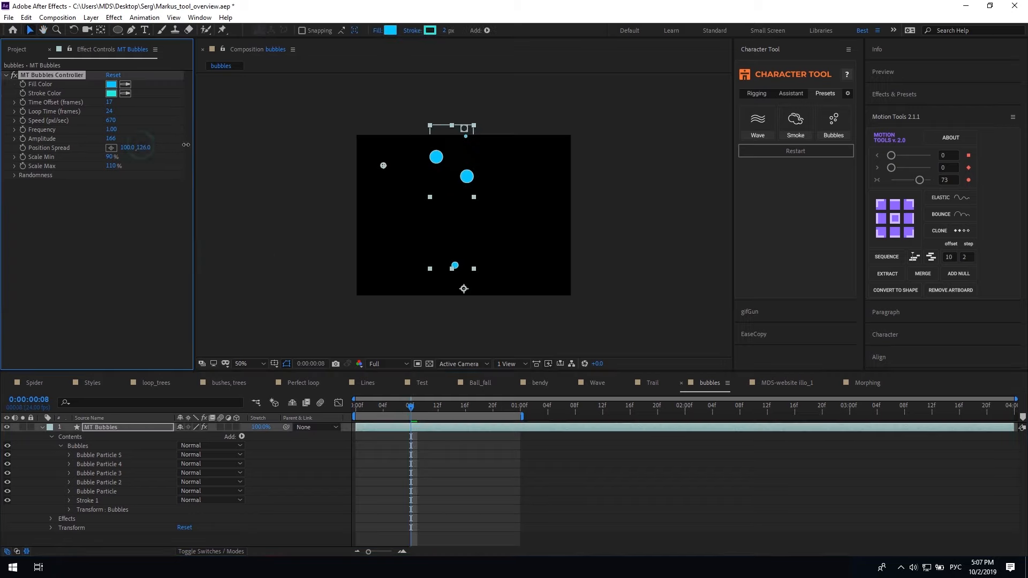
{"action": "left_click_drag", "start_coordinate": [134, 149], "coordinate": [294, 151]}
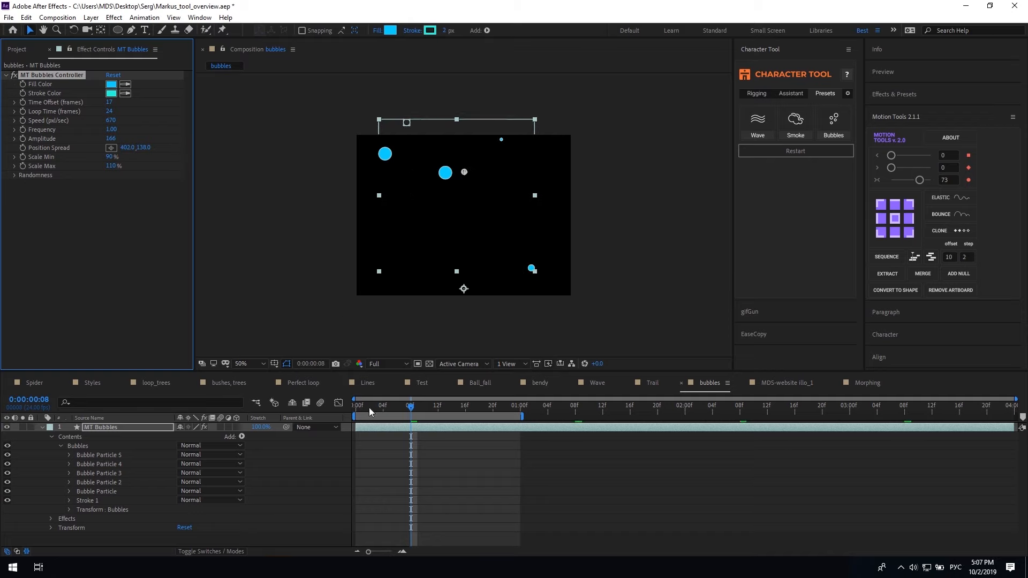
{"action": "left_click", "coordinate": [103, 202]}
{"action": "key", "text": "space"}
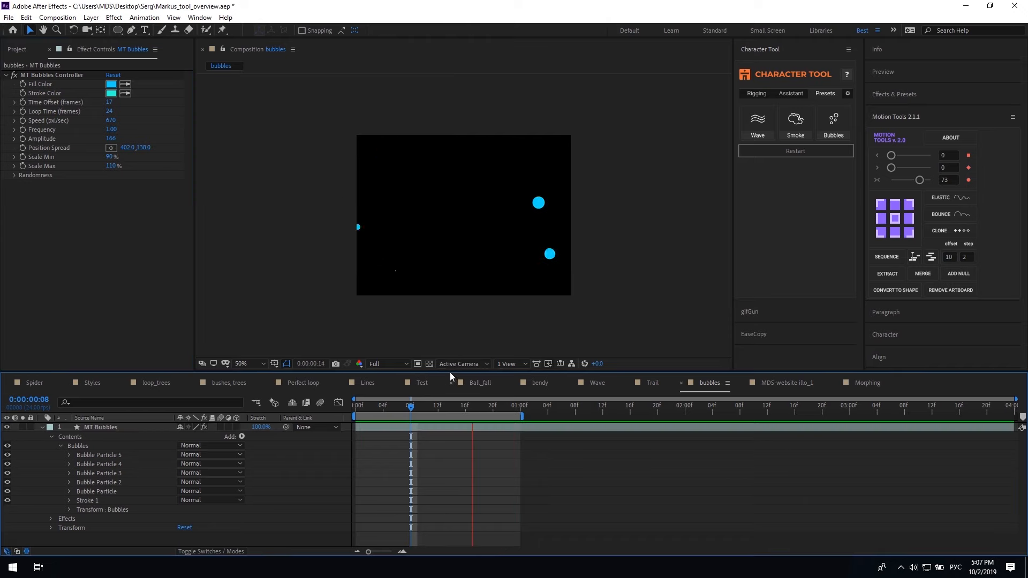
{"action": "left_click", "coordinate": [116, 455]}
{"action": "key", "text": "ctrl+d"}
{"action": "key", "text": "ctrl+d"}
{"action": "key", "text": "ctrl+d"}
{"action": "key", "text": "ctrl+d"}
{"action": "key", "text": "ctrl+d"}
Make the smallest bubbles tinier with Scale Min 23% and preview
{"action": "left_click", "coordinate": [390, 475]}
{"action": "key", "text": "space"}
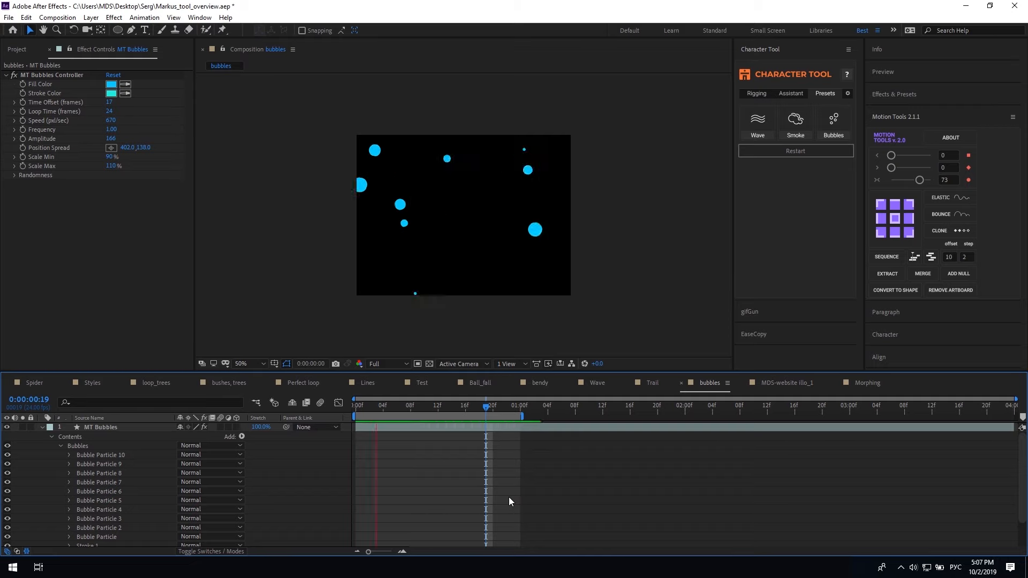
{"action": "key", "text": "space"}
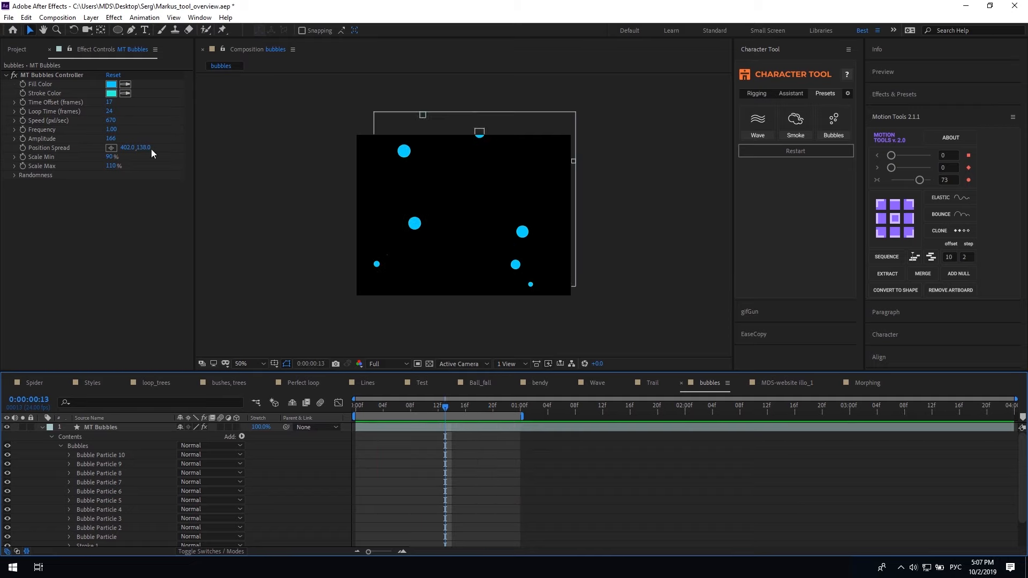
{"action": "left_click_drag", "start_coordinate": [110, 157], "coordinate": [159, 168]}
{"action": "left_click", "coordinate": [509, 473]}
{"action": "key", "text": "space"}
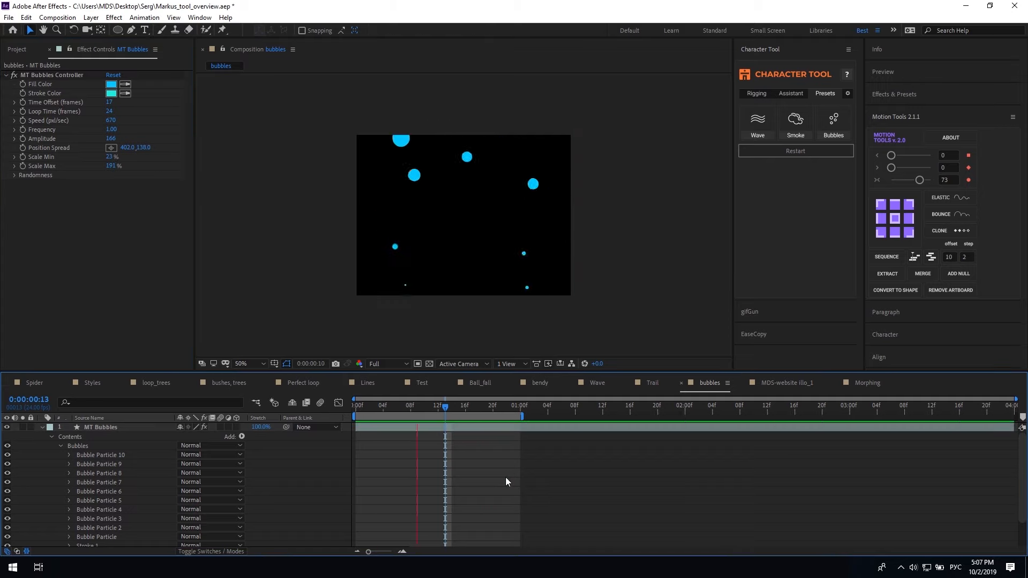
Expand the Randomness settings, deselect MT Bubbles, and bring up the Character Tool settings
{"action": "left_click", "coordinate": [14, 175]}
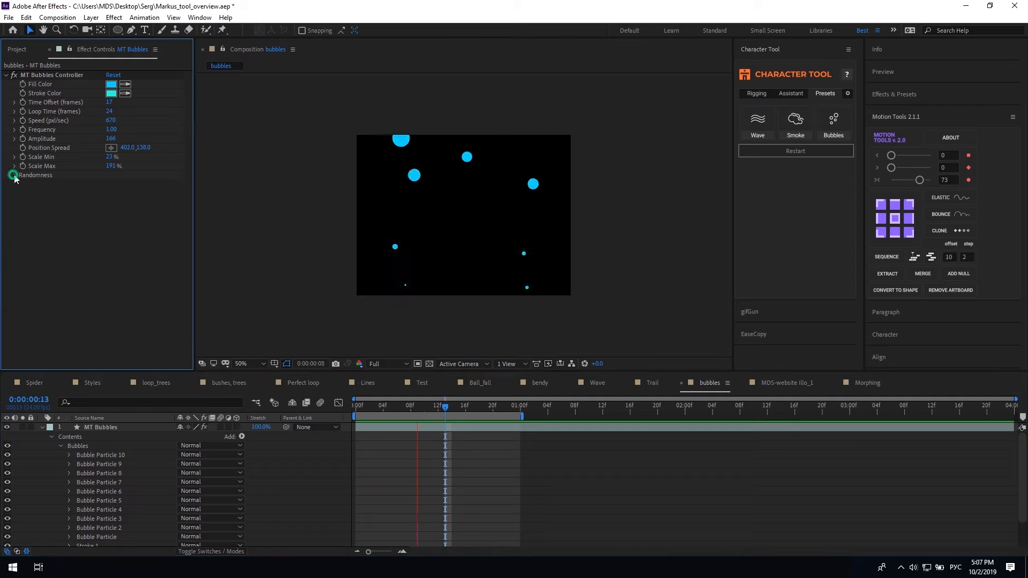
{"action": "left_click", "coordinate": [390, 462]}
{"action": "left_click", "coordinate": [370, 461]}
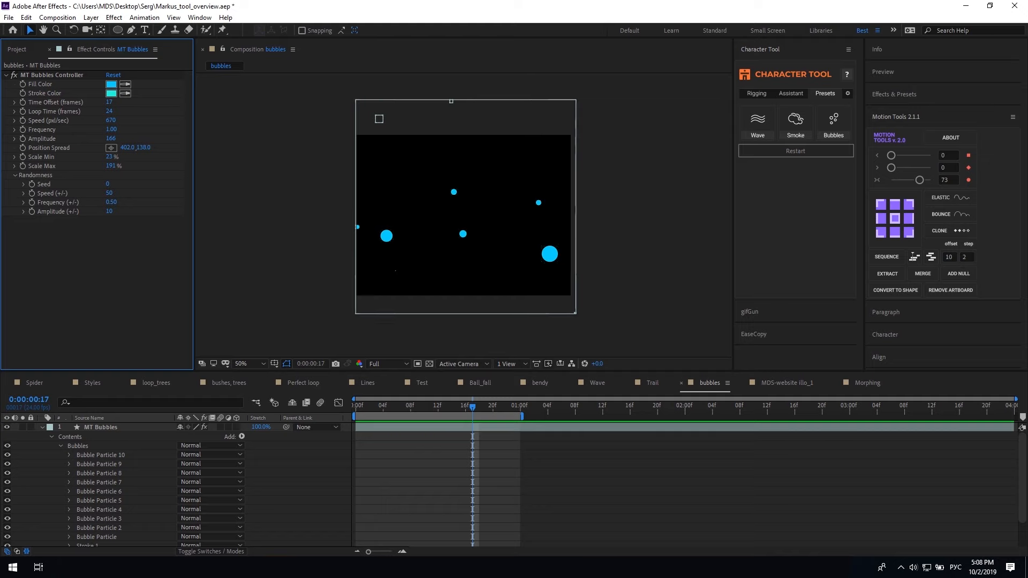
{"action": "left_click", "coordinate": [849, 94]}
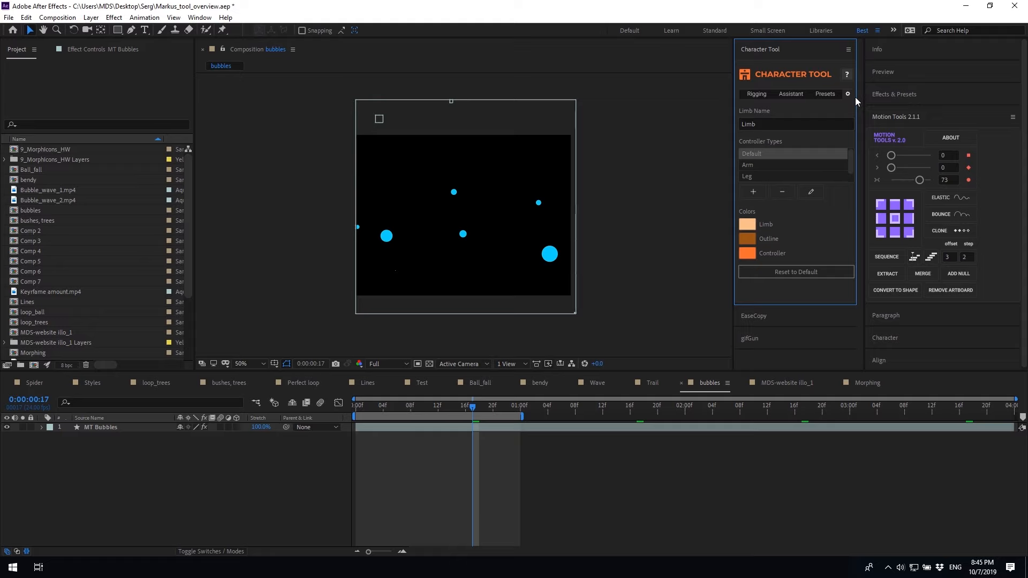
Replace the Character Tool limb name 'Limb' with 'Arm'
{"action": "left_click", "coordinate": [760, 124]}
{"action": "double_click", "coordinate": [763, 123]}
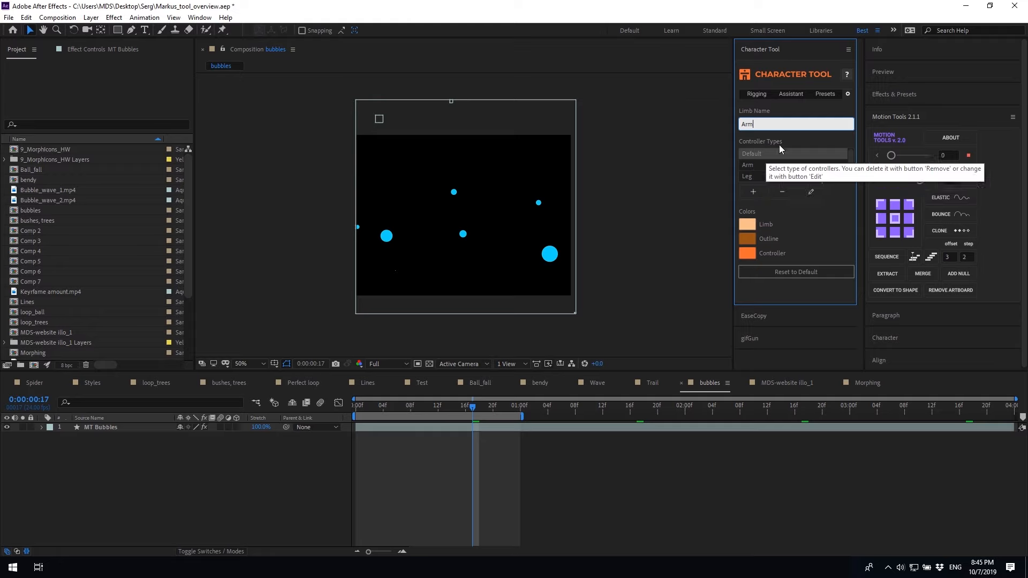
{"action": "left_click", "coordinate": [806, 138]}
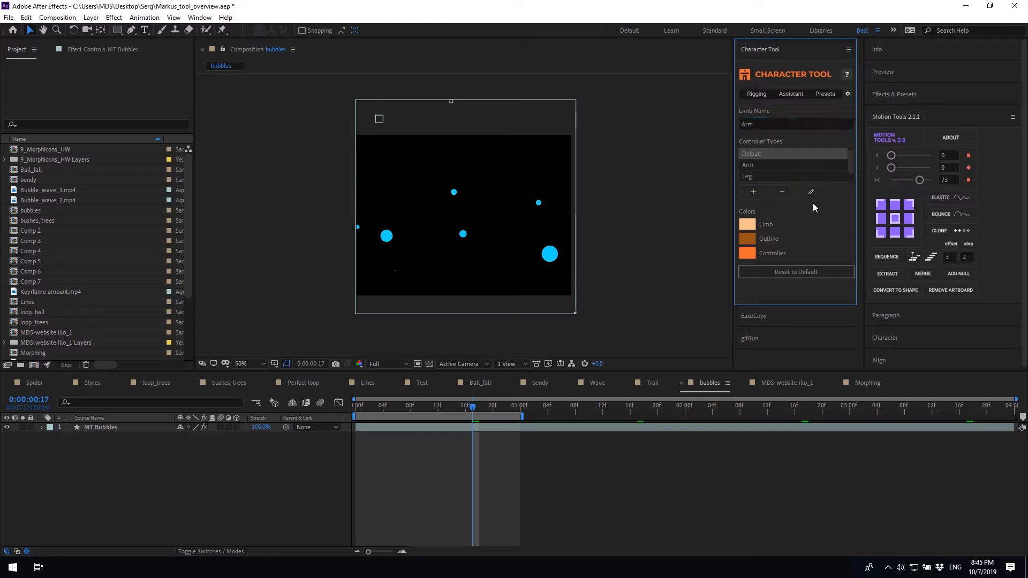
{"action": "scroll", "coordinate": [758, 174], "scroll_direction": "down", "scroll_amount": 1}
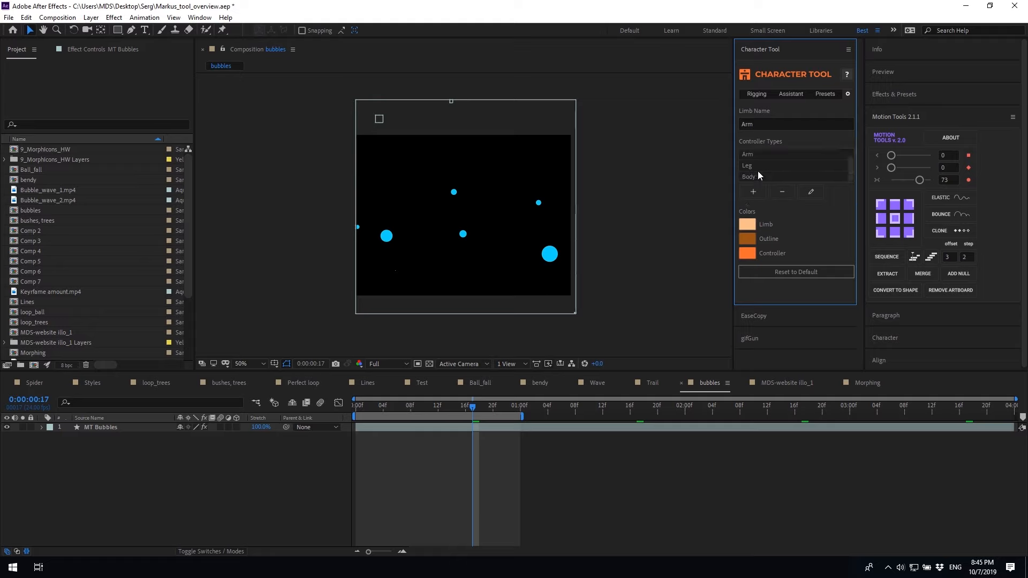
Add a new controller type named 'Tail'
{"action": "left_click", "coordinate": [753, 192]}
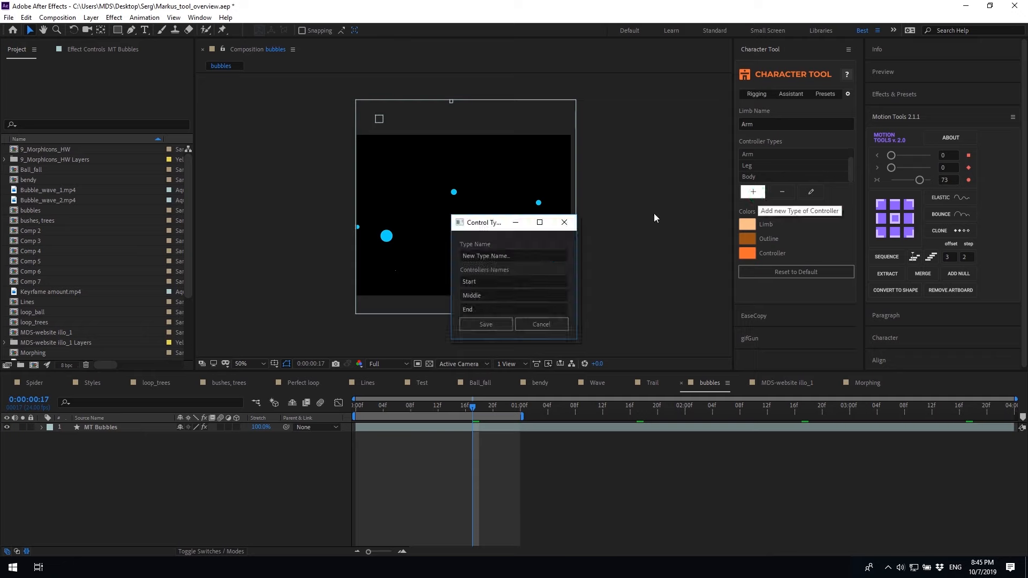
{"action": "left_click", "coordinate": [488, 251]}
{"action": "key", "text": "ctrl+a"}
{"action": "type", "text": "Tail"}
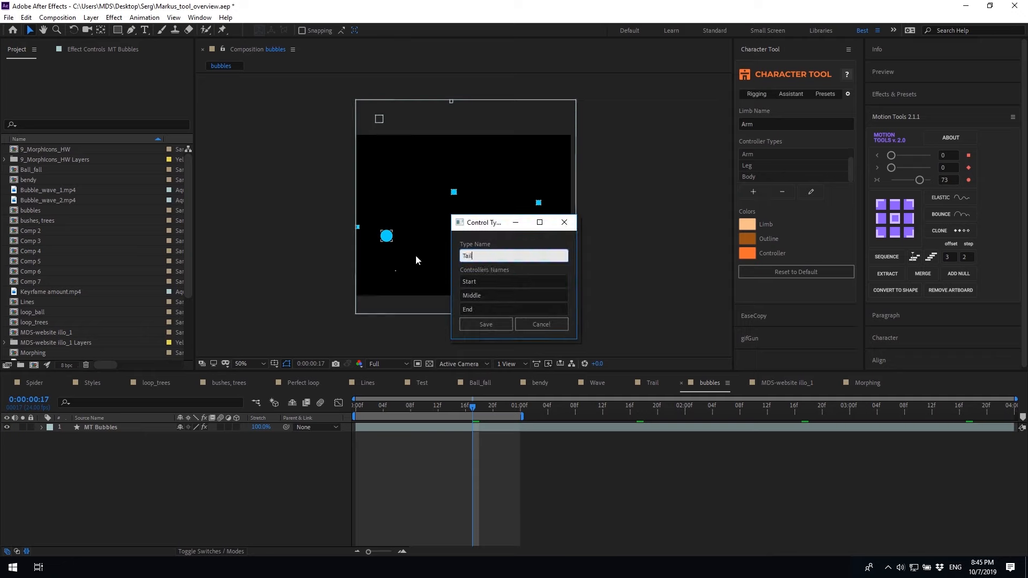
Name the Tail controllers s1, s2 and s3, save, and select Tail
{"action": "left_click", "coordinate": [467, 282]}
{"action": "type", "text": "s1"}
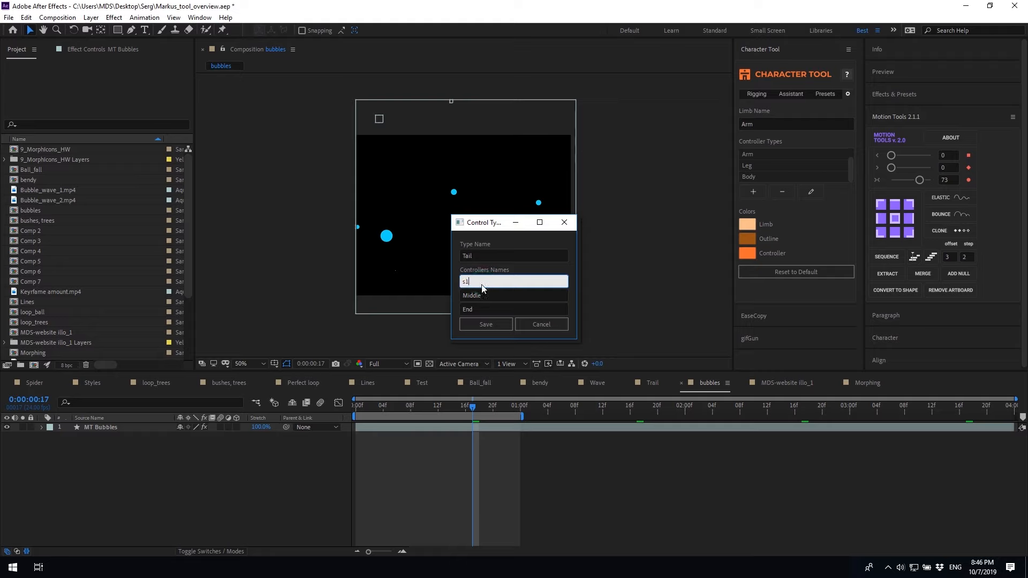
{"action": "key", "text": "Tab"}
{"action": "type", "text": "s2"}
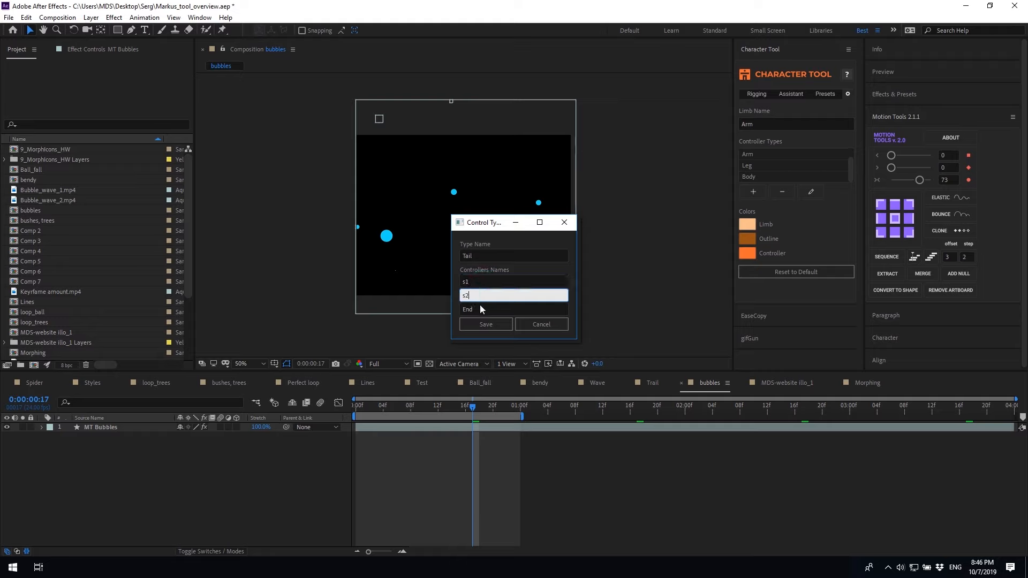
{"action": "left_click", "coordinate": [480, 309]}
{"action": "type", "text": "s3"}
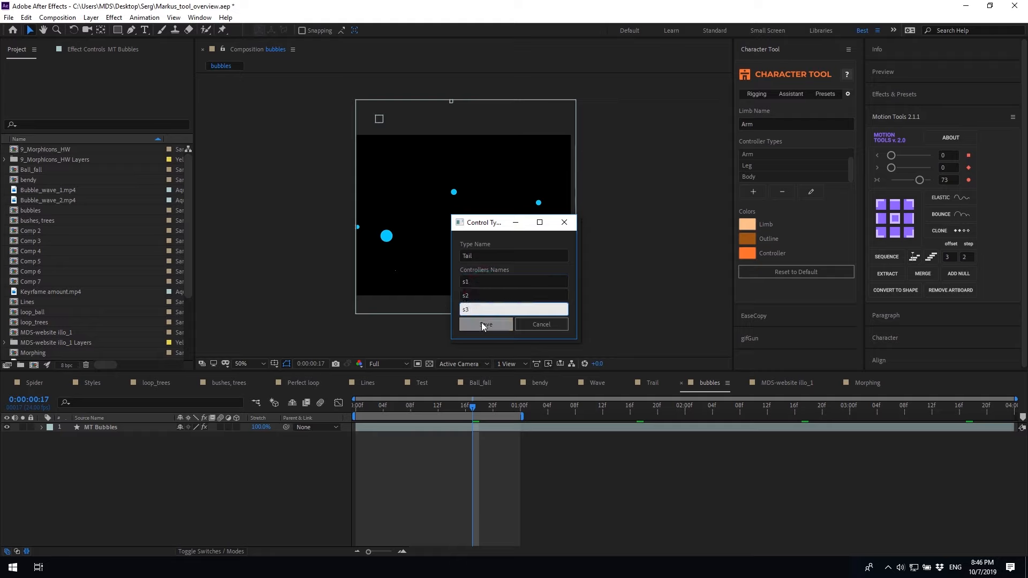
{"action": "left_click", "coordinate": [483, 324]}
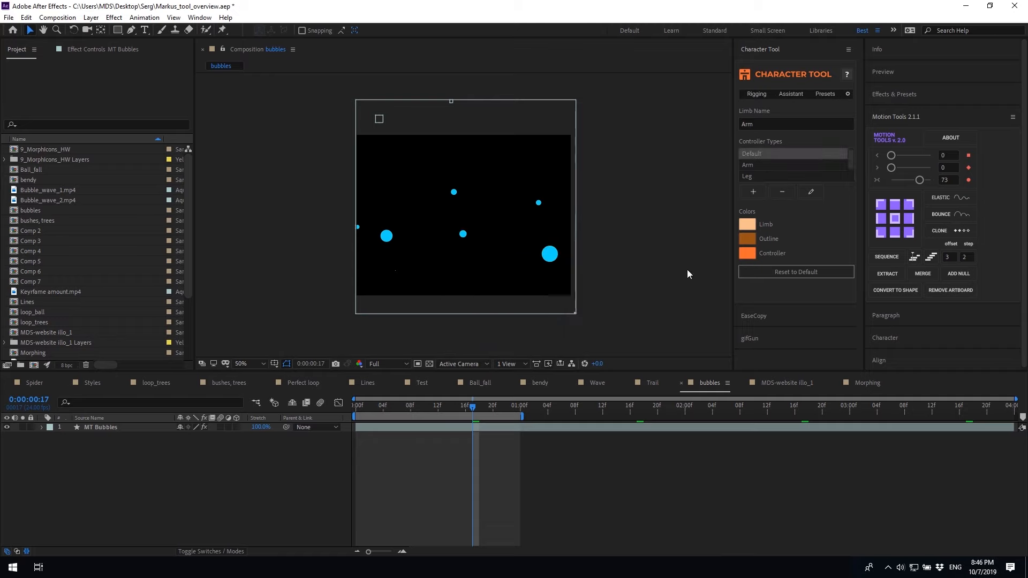
{"action": "scroll", "coordinate": [779, 163], "scroll_direction": "down", "scroll_amount": 2}
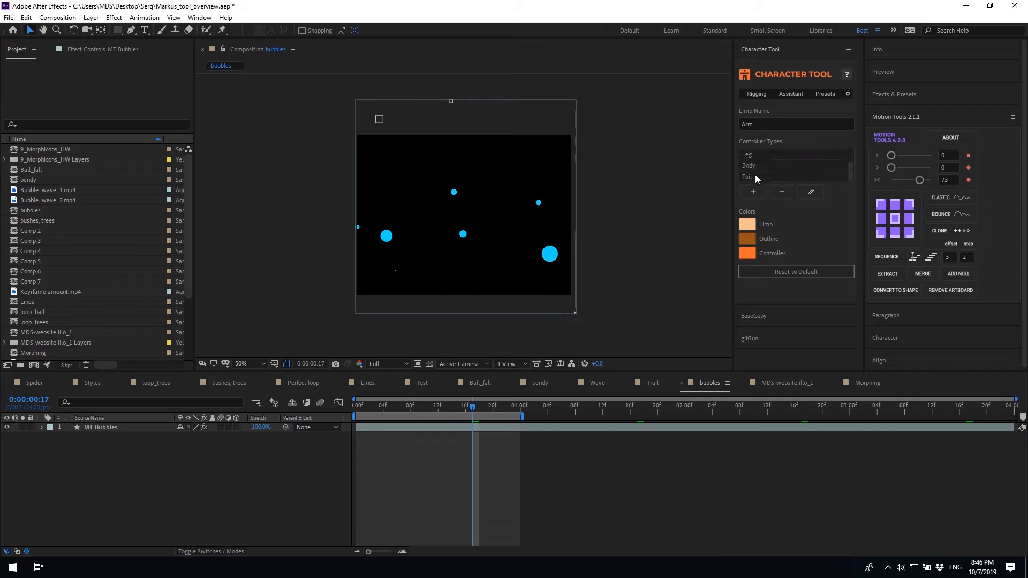
{"action": "left_click", "coordinate": [755, 175]}
Create an Arm limb using the Tail controller type
{"action": "left_click", "coordinate": [756, 95]}
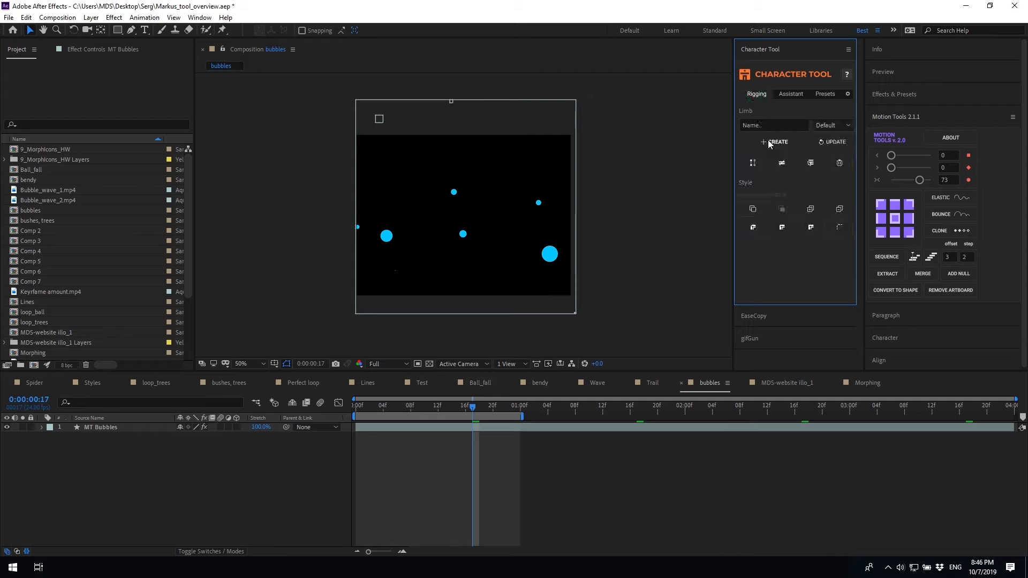
{"action": "left_click", "coordinate": [827, 126]}
{"action": "left_click", "coordinate": [819, 180]}
{"action": "left_click", "coordinate": [774, 142]}
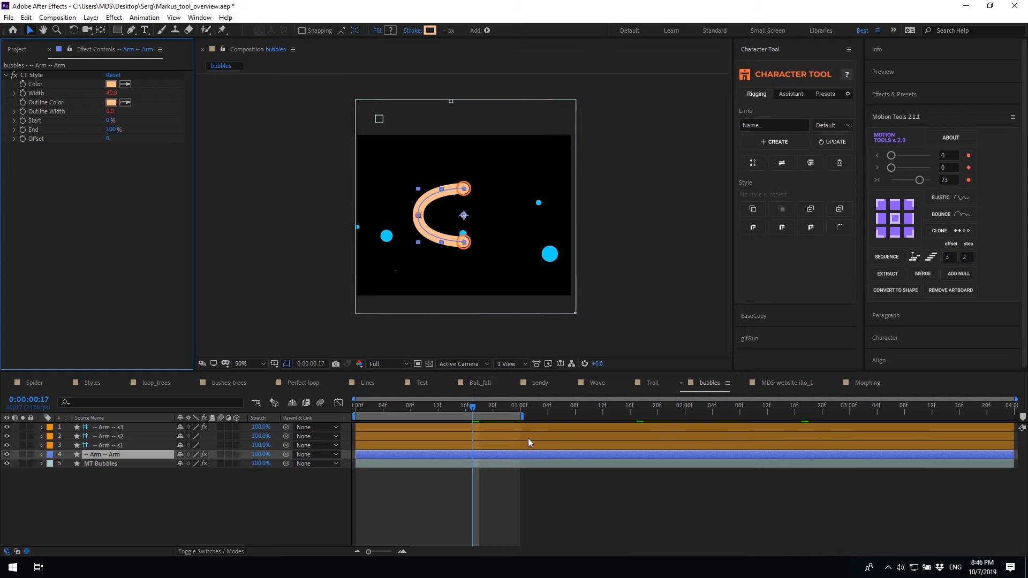
{"action": "left_click", "coordinate": [800, 125]}
Set the Character Tool limb colour to a light sky blue
{"action": "left_click", "coordinate": [849, 94]}
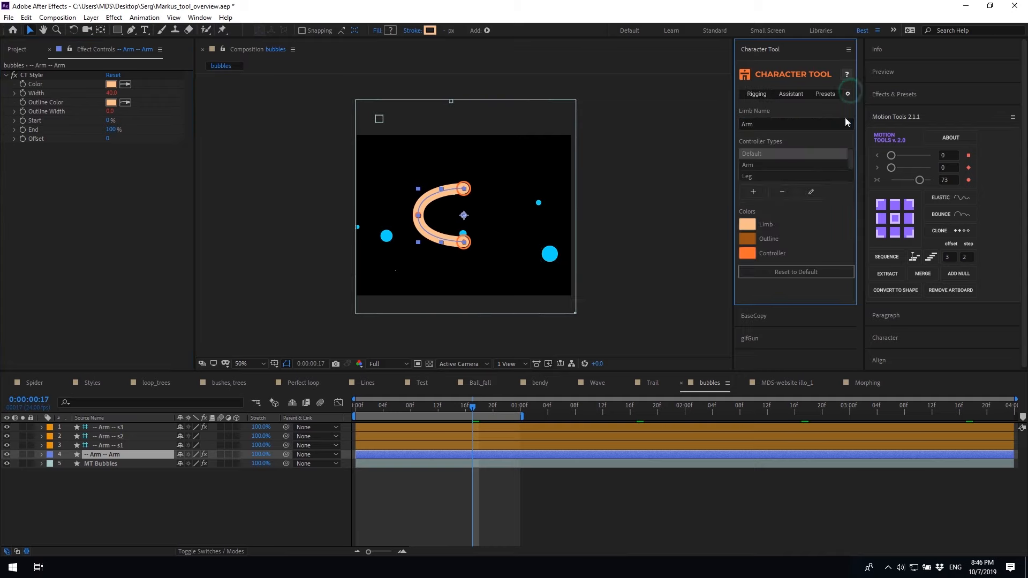
{"action": "left_click", "coordinate": [746, 226]}
{"action": "left_click", "coordinate": [279, 173]}
{"action": "left_click", "coordinate": [257, 129]}
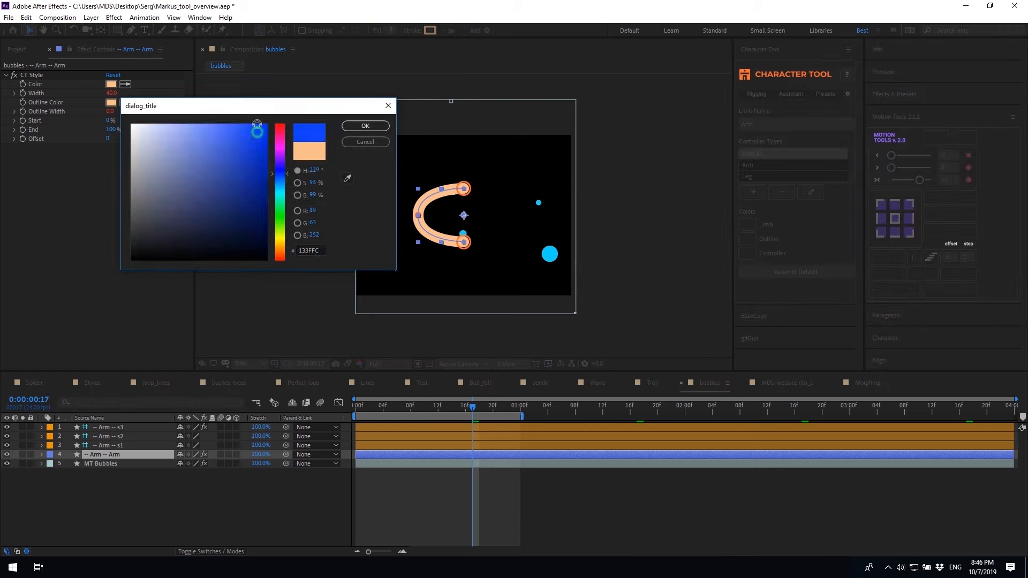
{"action": "left_click", "coordinate": [280, 182]}
{"action": "left_click", "coordinate": [359, 128]}
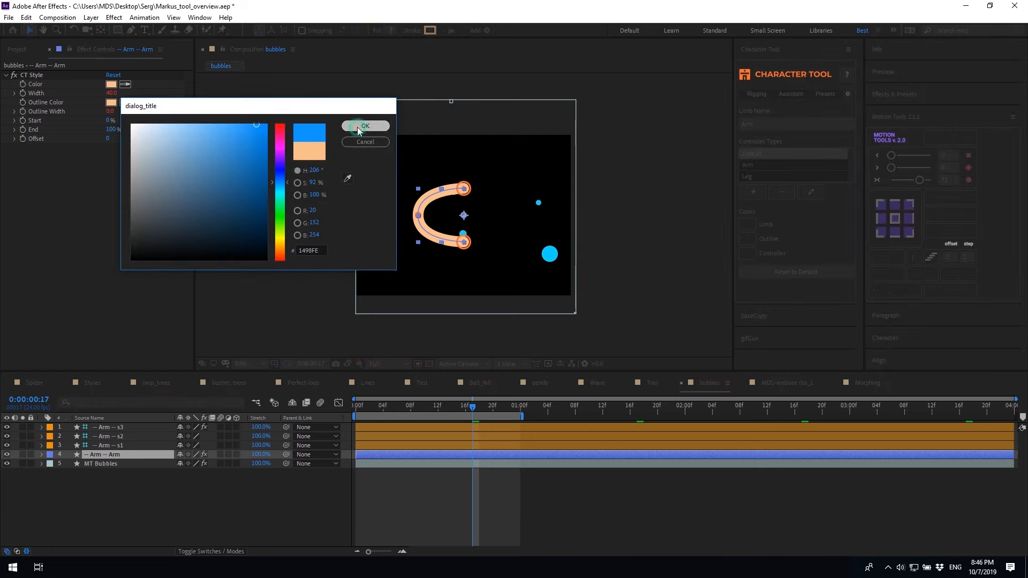
Set the outline colour to vivid purple
{"action": "left_click", "coordinate": [747, 255]}
{"action": "left_click", "coordinate": [279, 156]}
{"action": "left_click", "coordinate": [259, 128]}
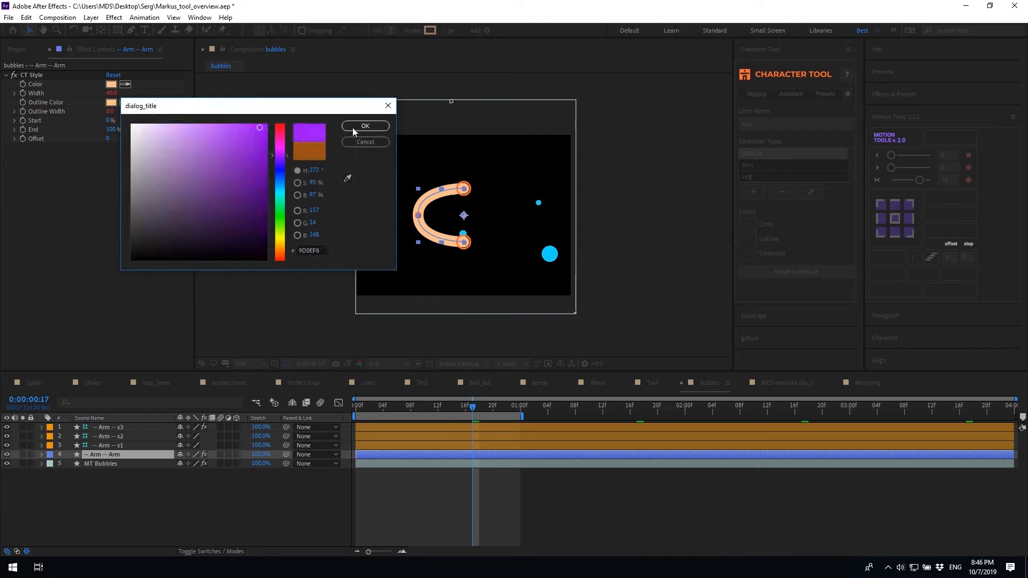
{"action": "left_click", "coordinate": [365, 126]}
Set the controller colour to teal and return to rigging
{"action": "left_click", "coordinate": [748, 254]}
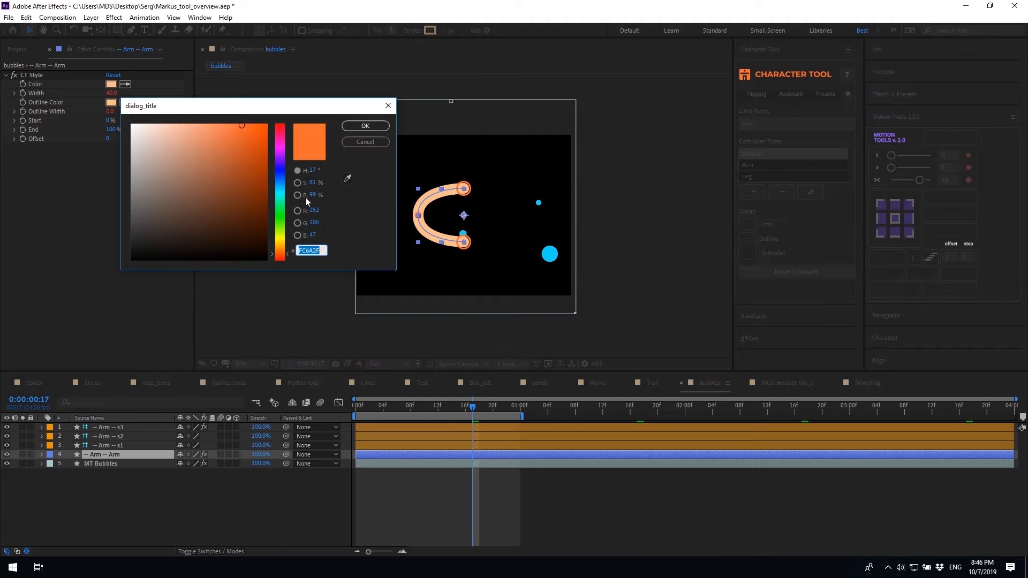
{"action": "left_click", "coordinate": [279, 194]}
{"action": "left_click", "coordinate": [261, 159]}
{"action": "left_click", "coordinate": [258, 135]}
{"action": "left_click", "coordinate": [365, 127]}
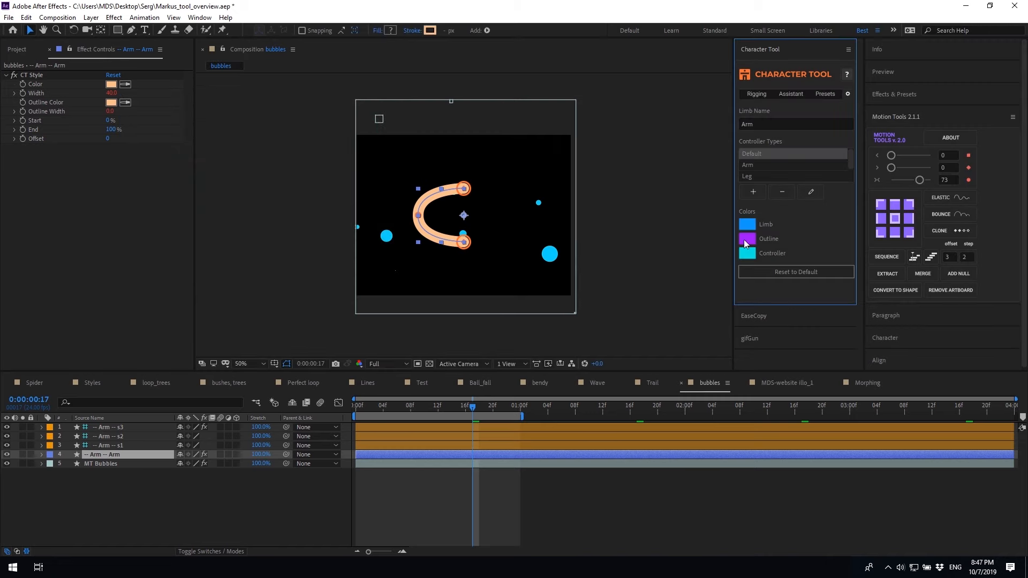
{"action": "left_click", "coordinate": [748, 96]}
Create the blue Arm 2 limb, then show Character Tool settings in an expanded panel
{"action": "left_click", "coordinate": [765, 142]}
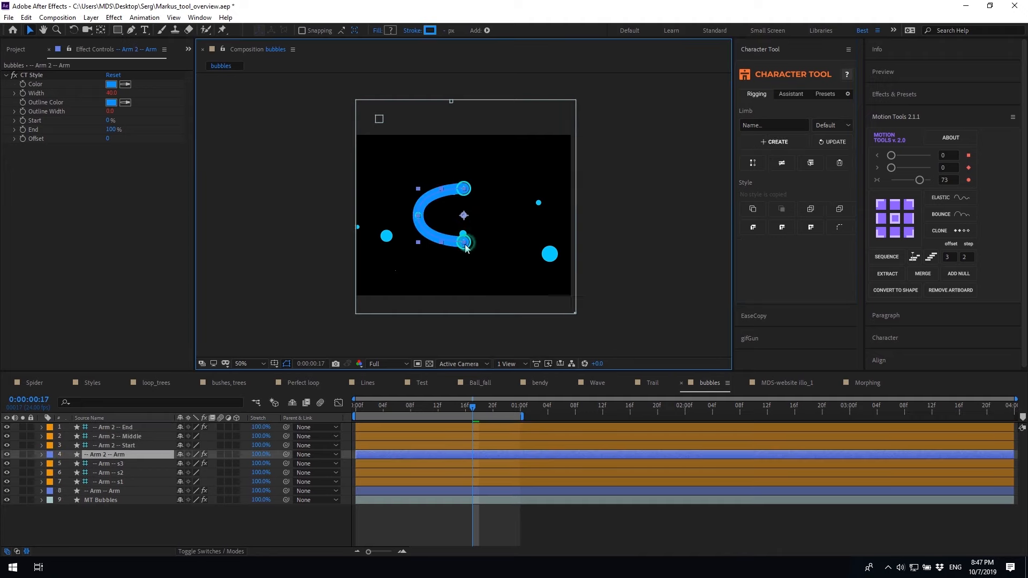
{"action": "left_click", "coordinate": [834, 97]}
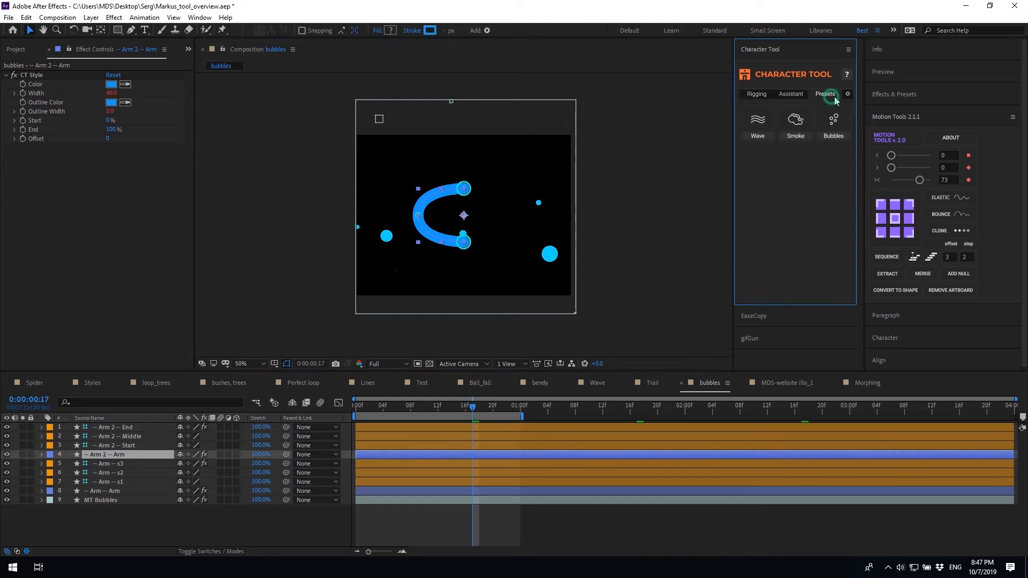
{"action": "left_click", "coordinate": [848, 94]}
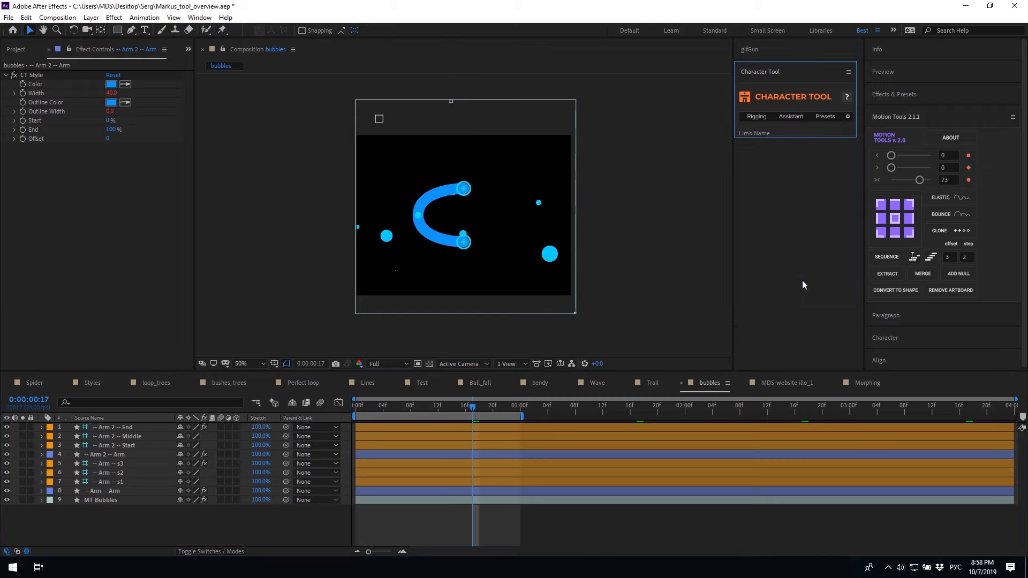
{"action": "left_click_drag", "start_coordinate": [798, 137], "coordinate": [811, 328]}
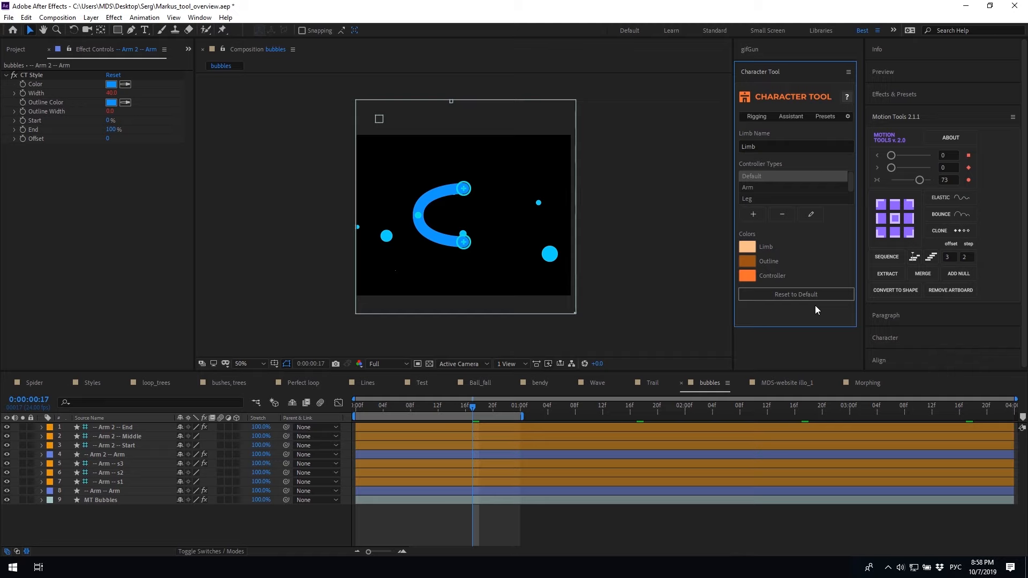